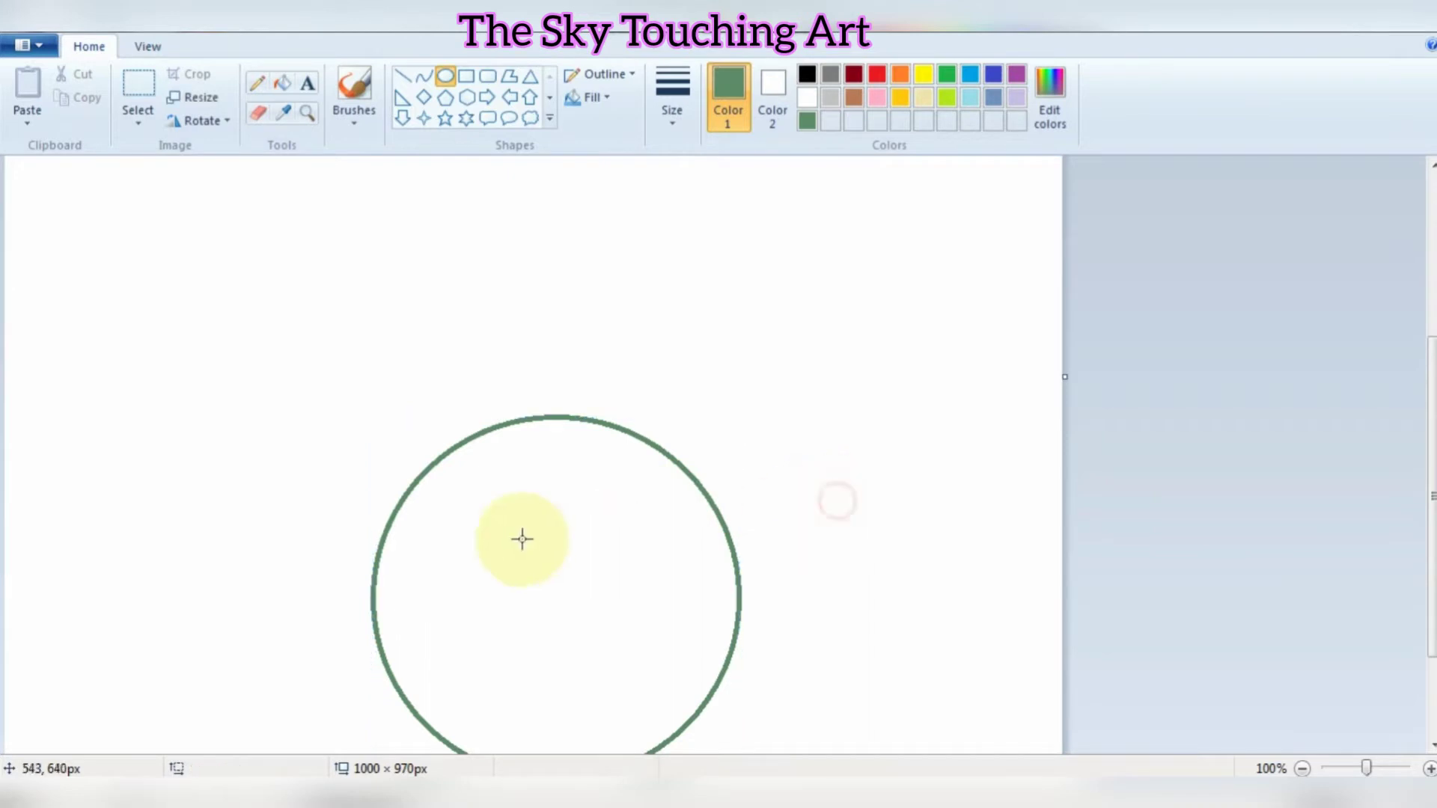
- Draw a pointed spike with the Curve tool on the upper-right edge of the green circle
{"action": "scroll", "coordinate": [494, 449], "scroll_direction": "up", "scroll_amount": 4}
{"action": "scroll", "coordinate": [464, 322], "scroll_direction": "down", "scroll_amount": 6}
{"action": "left_click", "coordinate": [425, 78]}
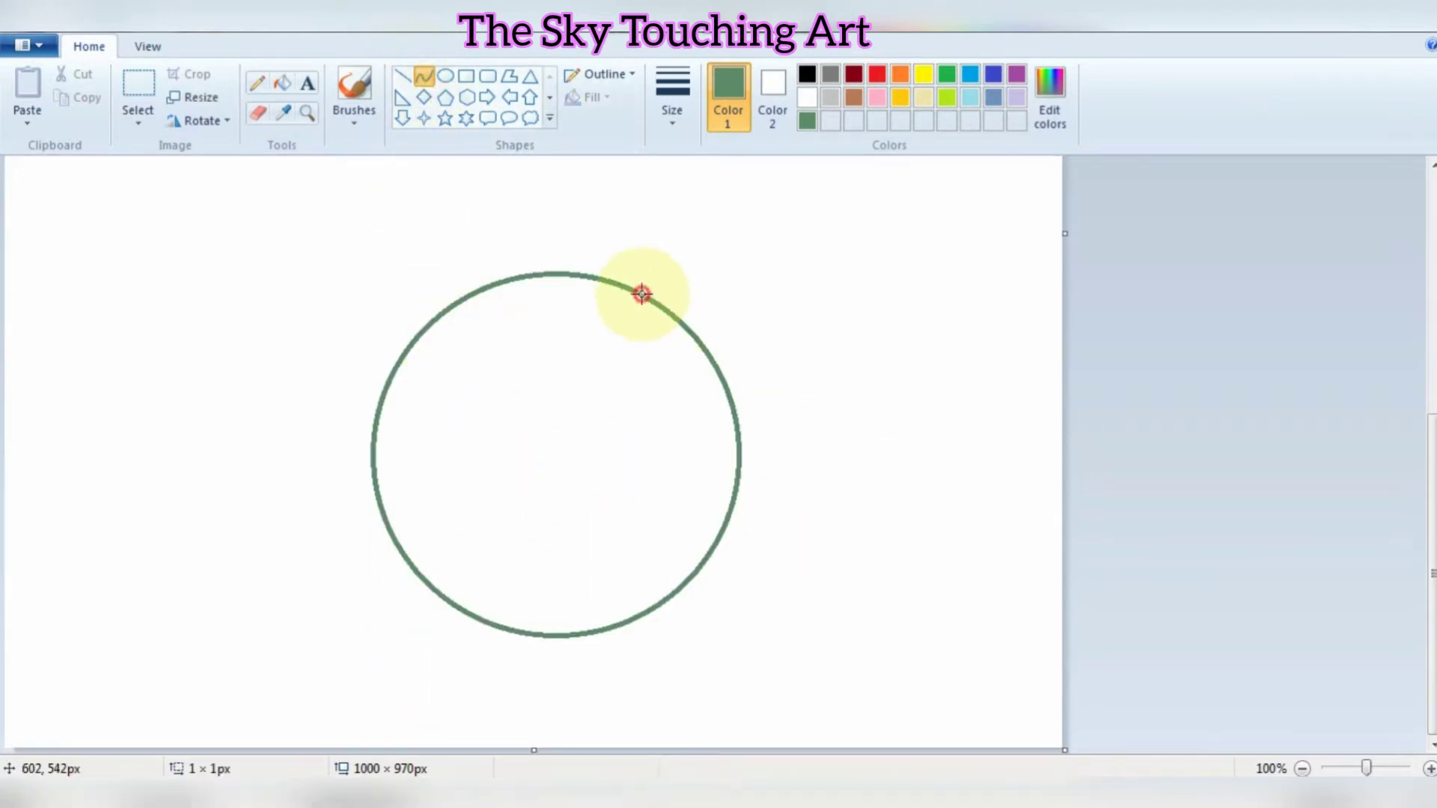
{"action": "left_click_drag", "start_coordinate": [642, 294], "coordinate": [754, 212]}
{"action": "left_click", "coordinate": [847, 240]}
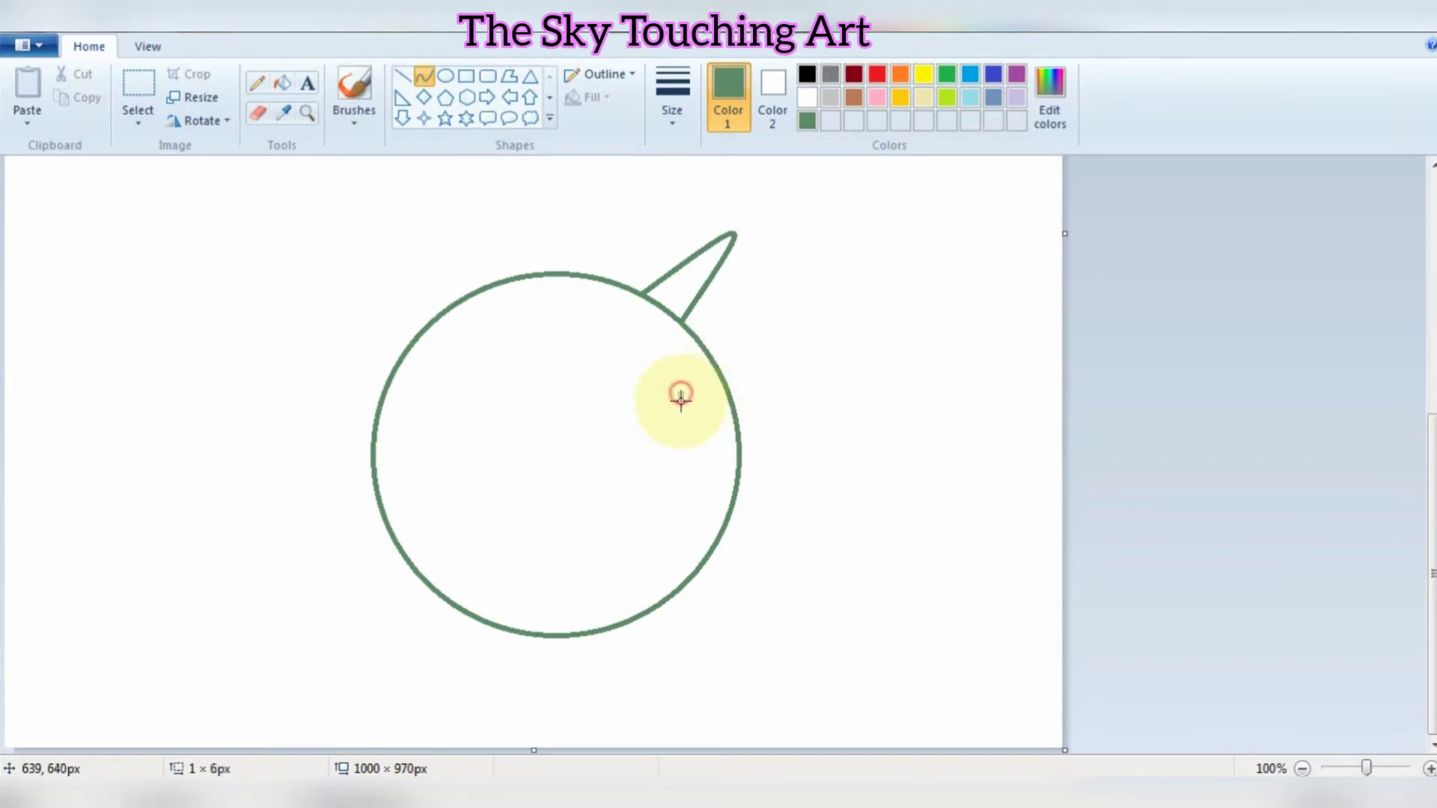
- Draw a long slanted spike on the circle's right side and a horizontal spike about 243 × 33 px below it
{"action": "left_click_drag", "start_coordinate": [681, 395], "coordinate": [1099, 307]}
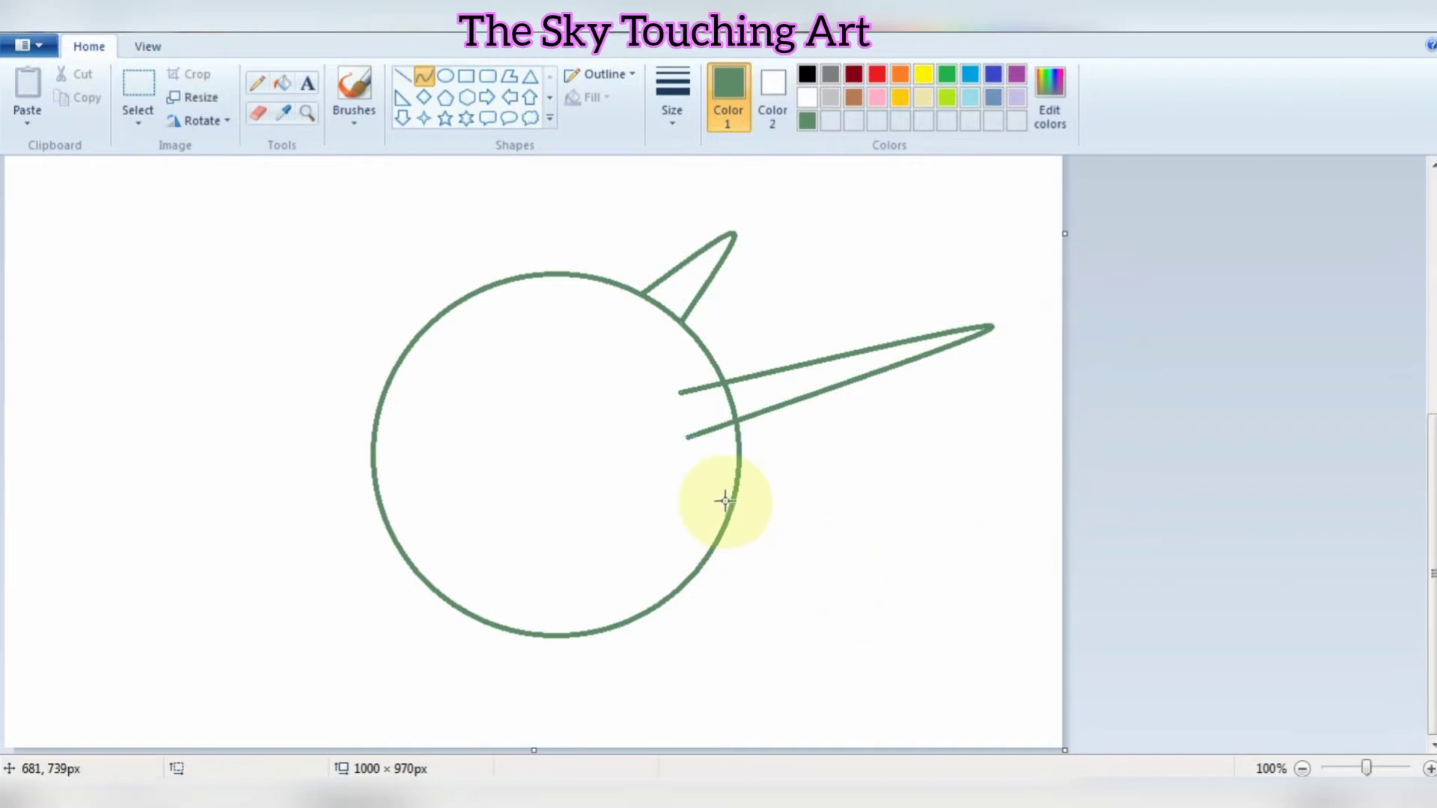
{"action": "mouse_move", "coordinate": [737, 488]}
{"action": "left_mouse_down"}
{"action": "mouse_move", "coordinate": [723, 519]}
{"action": "mouse_move", "coordinate": [975, 497]}
{"action": "mouse_move", "coordinate": [937, 509]}
{"action": "left_mouse_up"}
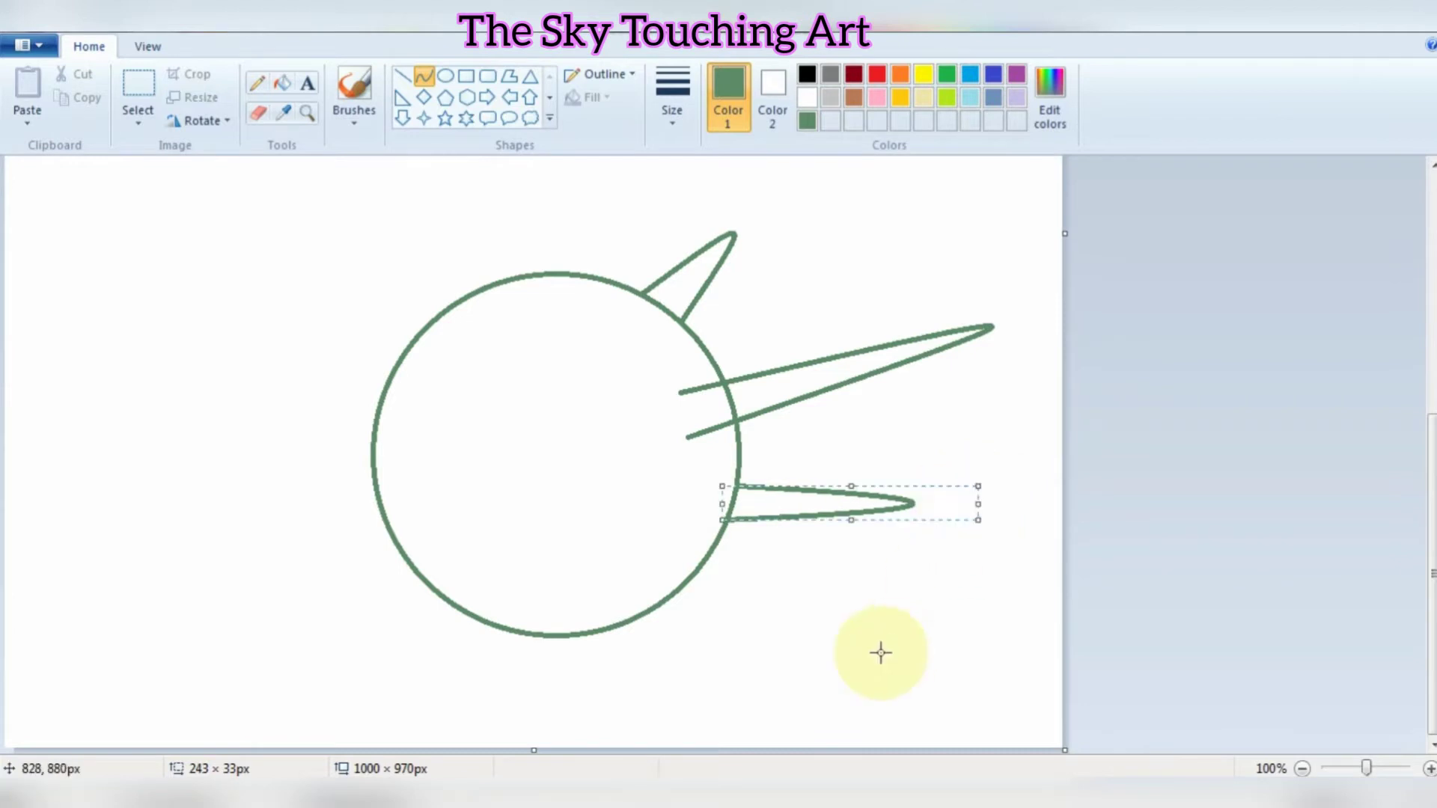
{"action": "left_click", "coordinate": [880, 653]}
- Draw a small curved spike on the circle's lower-right edge and a longer one pointing down beside it
{"action": "left_click_drag", "start_coordinate": [703, 566], "coordinate": [678, 591]}
{"action": "left_click_drag", "start_coordinate": [691, 584], "coordinate": [727, 607]}
{"action": "left_click", "coordinate": [828, 613]}
{"action": "mouse_move", "coordinate": [608, 633]}
{"action": "left_mouse_down"}
{"action": "mouse_move", "coordinate": [656, 613]}
{"action": "mouse_move", "coordinate": [711, 772]}
{"action": "mouse_move", "coordinate": [733, 786]}
{"action": "left_mouse_up"}
{"action": "left_click_drag", "start_coordinate": [687, 705], "coordinate": [724, 774]}
{"action": "left_click_drag", "start_coordinate": [695, 705], "coordinate": [686, 681]}
{"action": "left_click", "coordinate": [793, 676]}
- Draw a long spike on the circle's lower-left edge and a narrow spike on its left edge
{"action": "mouse_move", "coordinate": [466, 591]}
{"action": "left_mouse_down"}
{"action": "mouse_move", "coordinate": [515, 616]}
{"action": "mouse_move", "coordinate": [219, 728]}
{"action": "mouse_move", "coordinate": [352, 726]}
{"action": "mouse_move", "coordinate": [311, 754]}
{"action": "mouse_move", "coordinate": [354, 728]}
{"action": "left_mouse_up"}
{"action": "left_click", "coordinate": [299, 490]}
{"action": "left_click_drag", "start_coordinate": [374, 487], "coordinate": [385, 524]}
{"action": "left_click_drag", "start_coordinate": [380, 514], "coordinate": [187, 538]}
{"action": "left_click", "coordinate": [235, 420]}
- Draw a long spike about 267 × 222 px on the circle's upper-left edge and a small spike to its right
{"action": "left_click_drag", "start_coordinate": [438, 345], "coordinate": [407, 381]}
{"action": "mouse_move", "coordinate": [426, 365]}
{"action": "left_mouse_down"}
{"action": "mouse_move", "coordinate": [209, 215]}
{"action": "mouse_move", "coordinate": [183, 172]}
{"action": "left_mouse_up"}
{"action": "left_click_drag", "start_coordinate": [182, 171], "coordinate": [172, 158]}
{"action": "scroll", "coordinate": [392, 411], "scroll_direction": "up", "scroll_amount": 2}
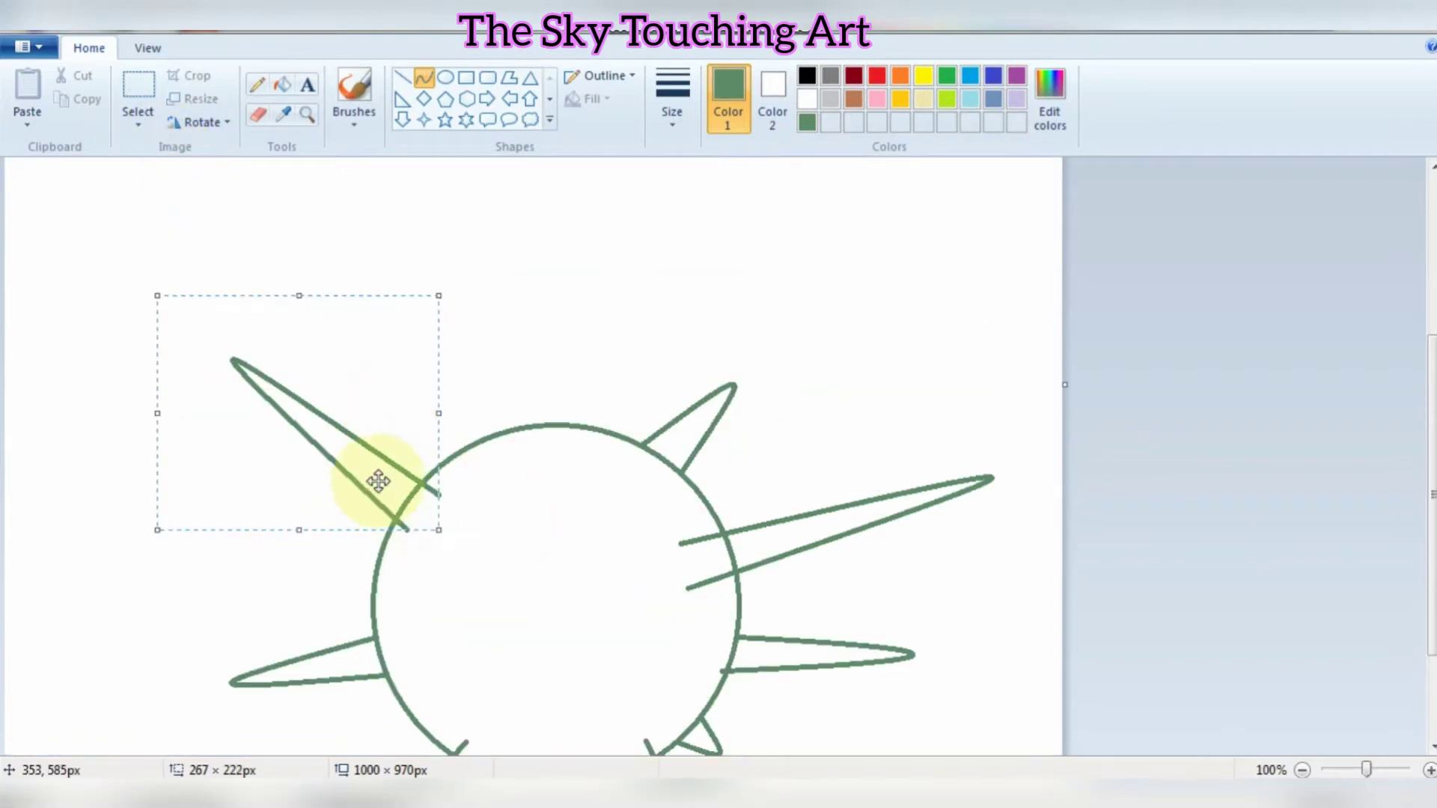
{"action": "left_click", "coordinate": [569, 520]}
{"action": "mouse_move", "coordinate": [436, 466]}
{"action": "left_mouse_down"}
{"action": "mouse_move", "coordinate": [460, 452]}
{"action": "mouse_move", "coordinate": [408, 395]}
{"action": "left_mouse_up"}
{"action": "left_click", "coordinate": [408, 395]}
{"action": "left_click", "coordinate": [555, 500]}
- Erase the circle's outline at its top centre and between the bases of the long upper-left, right and two bottom spikes
{"action": "left_click", "coordinate": [259, 114]}
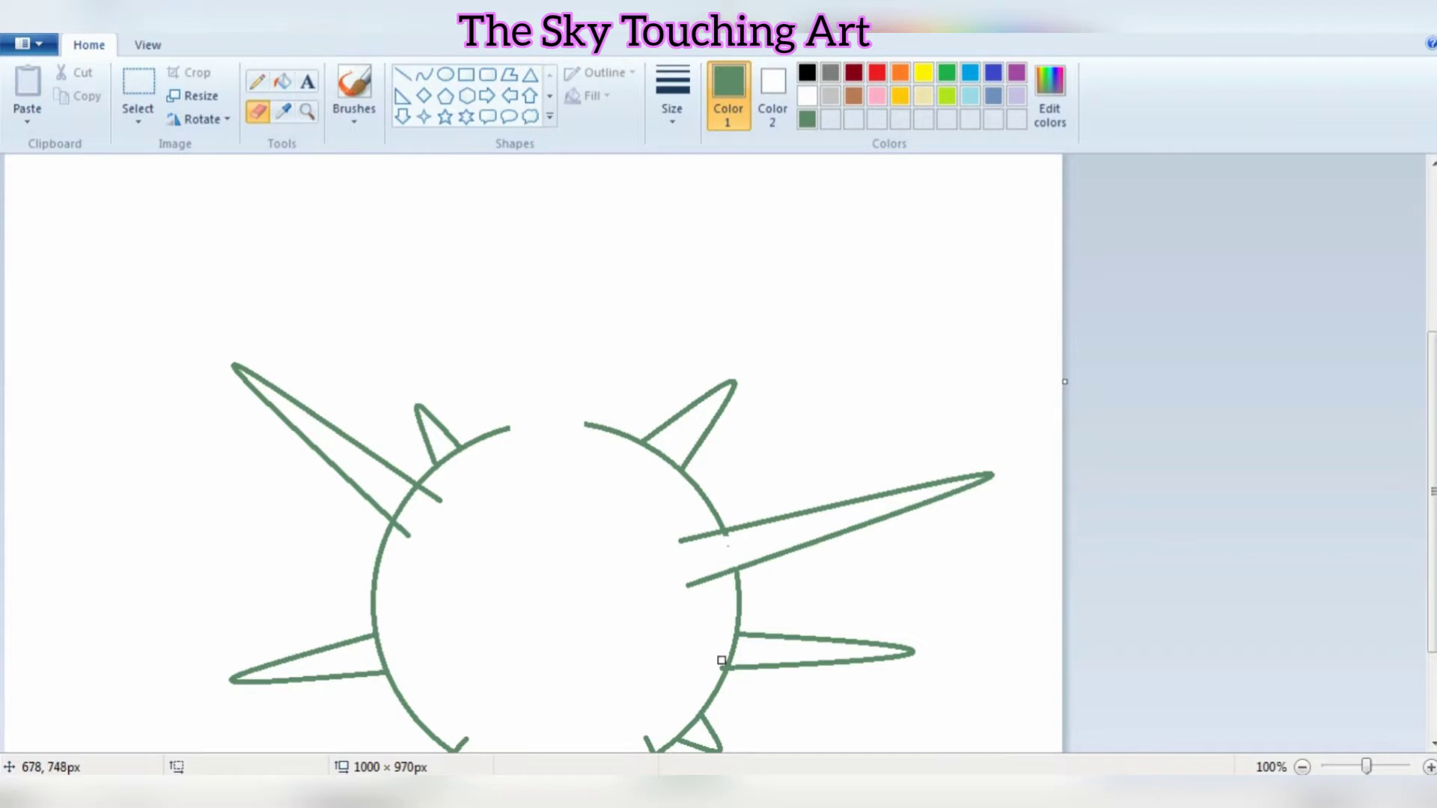
{"action": "scroll", "coordinate": [721, 660], "scroll_direction": "down", "scroll_amount": 3}
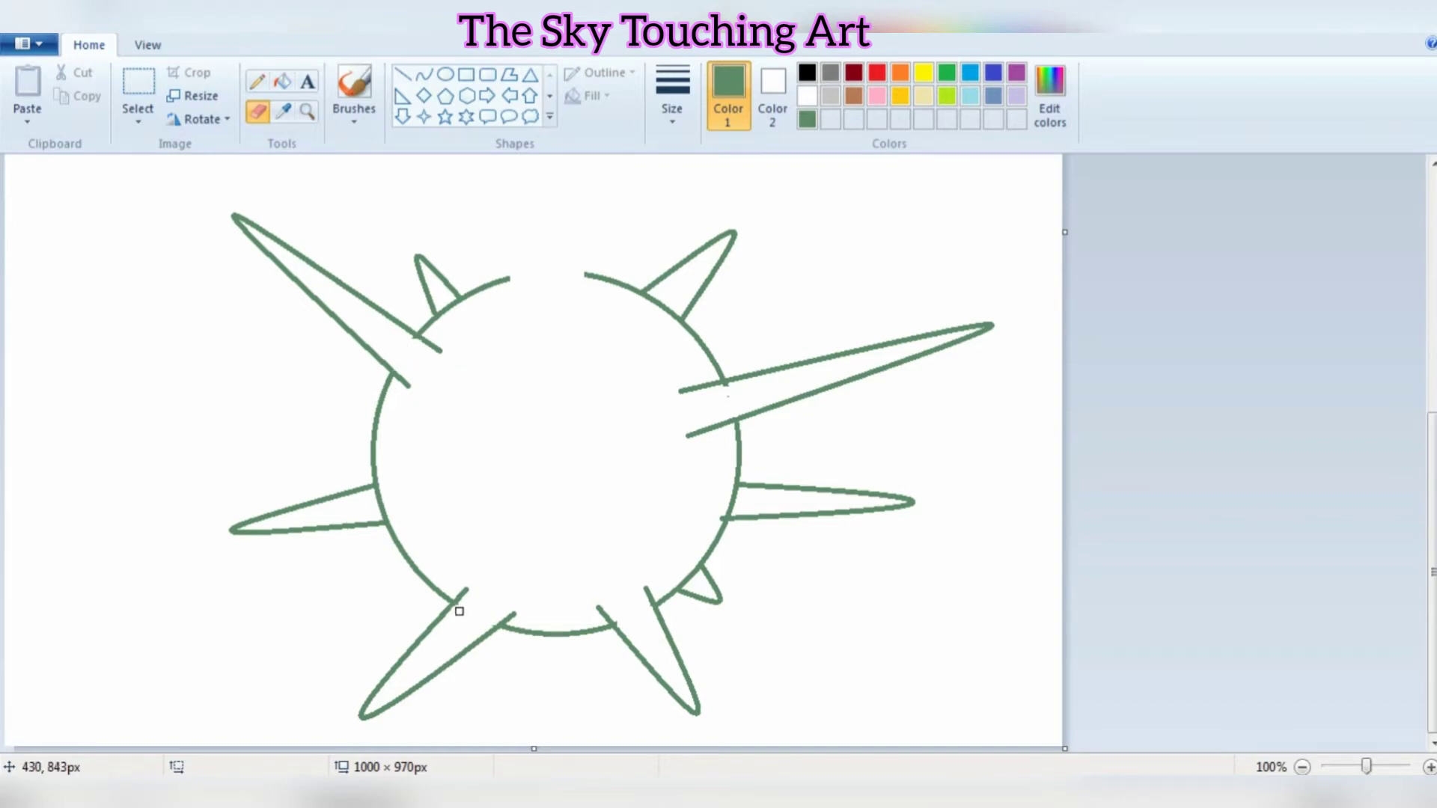
{"action": "scroll", "coordinate": [539, 561], "scroll_direction": "up", "scroll_amount": 5}
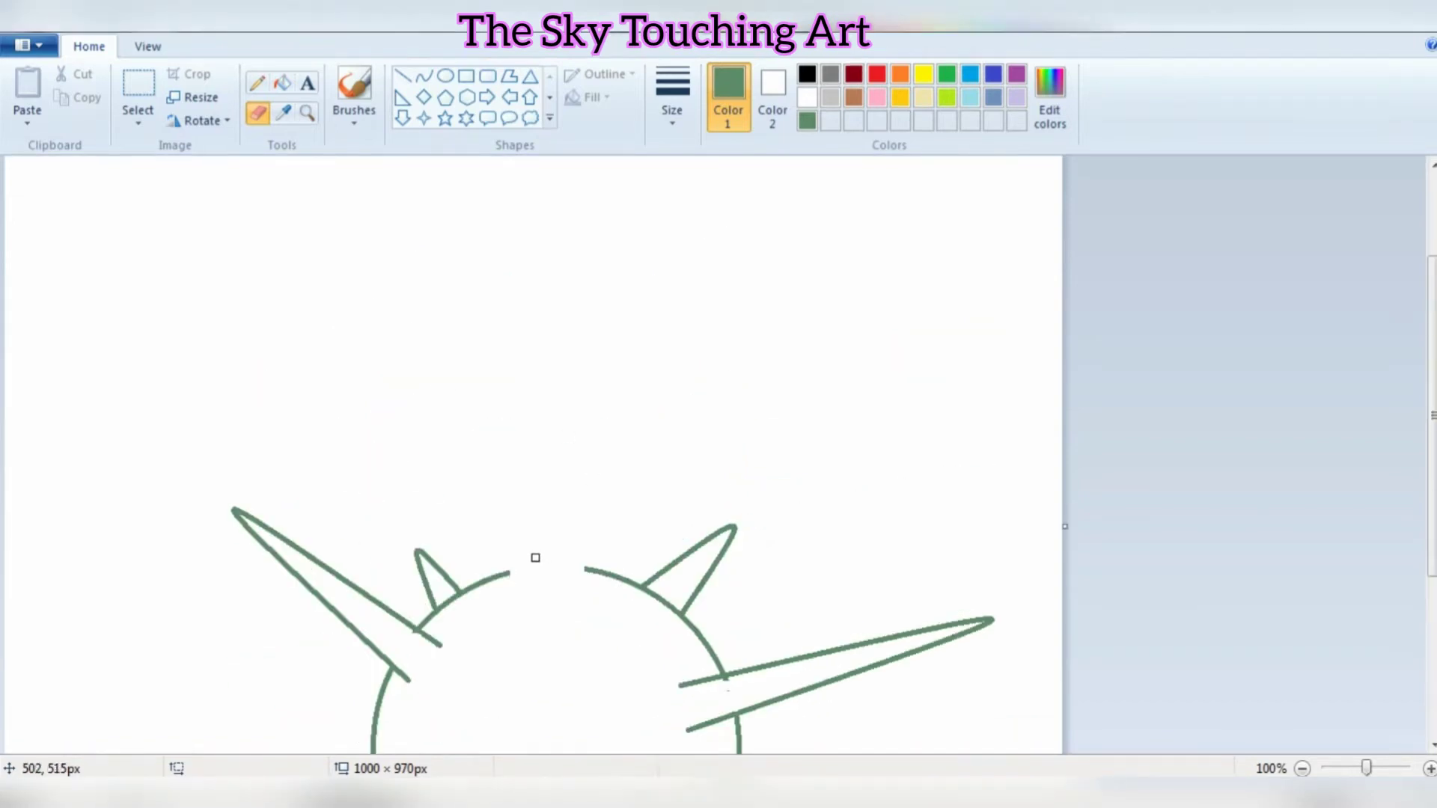
- Set the curve's drawing colour to a custom turquoise with red 39, green 209 and blue 163
{"action": "left_click", "coordinate": [425, 77]}
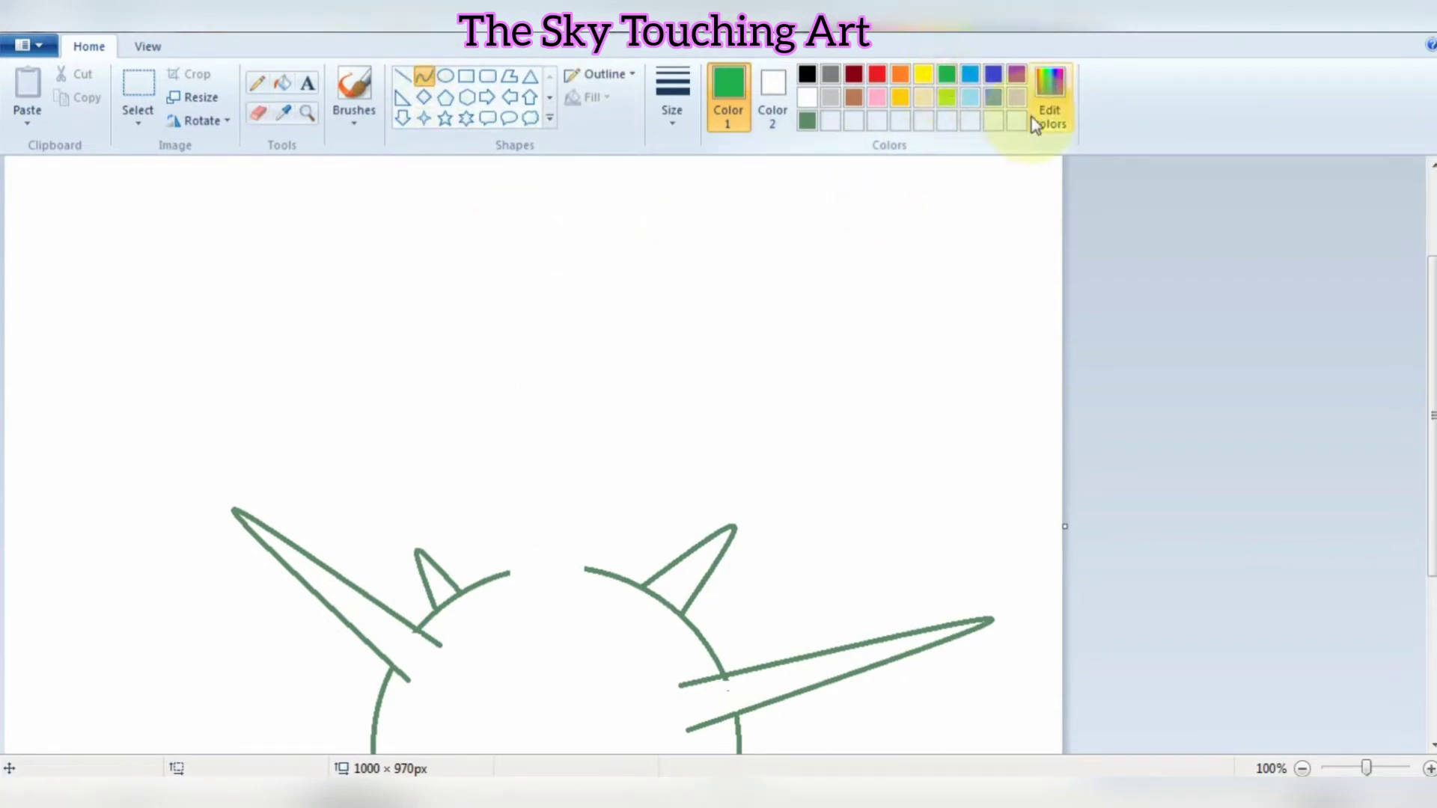
{"action": "left_click", "coordinate": [1033, 119]}
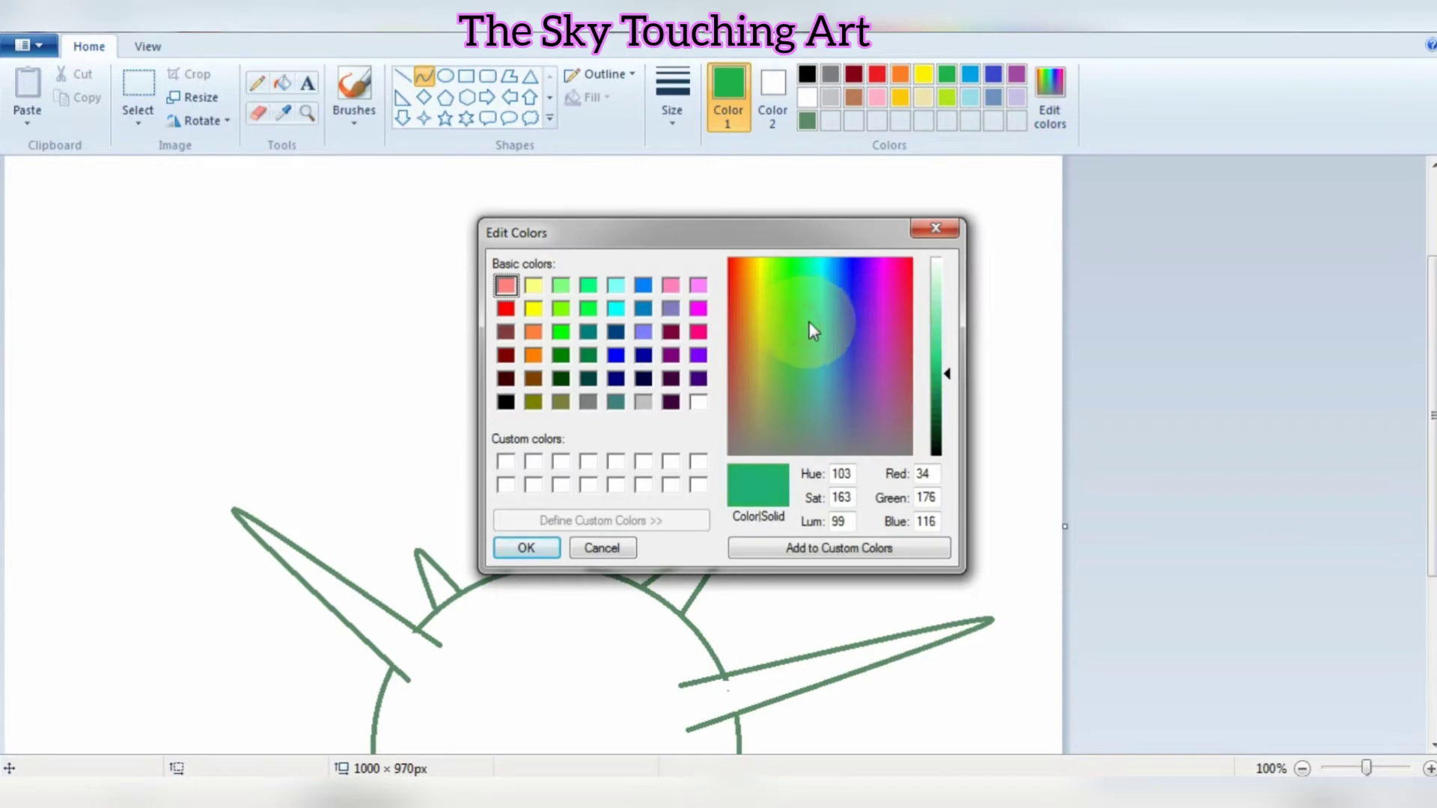
{"action": "left_click", "coordinate": [527, 548]}
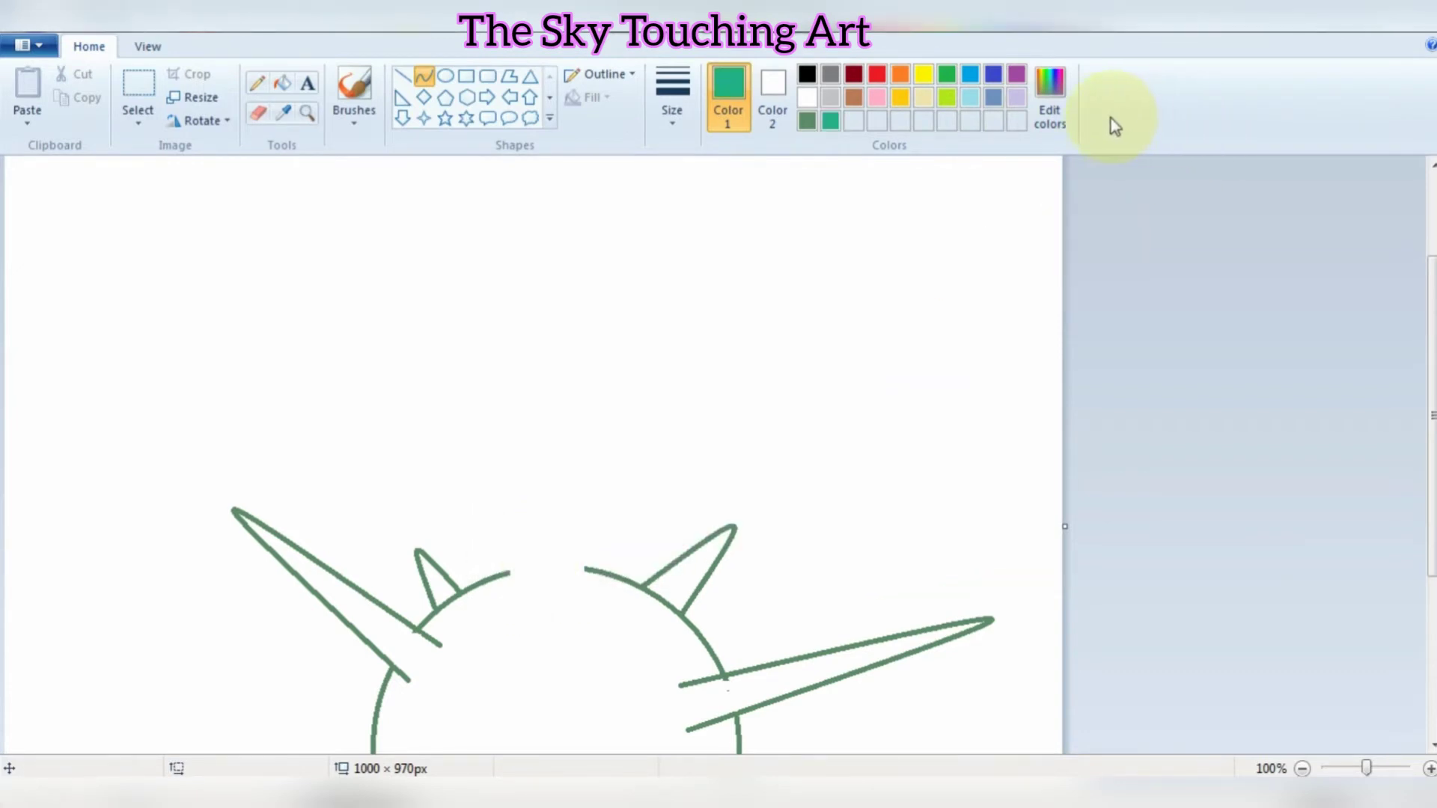
{"action": "left_click", "coordinate": [1048, 111]}
{"action": "left_click_drag", "start_coordinate": [942, 374], "coordinate": [944, 370]}
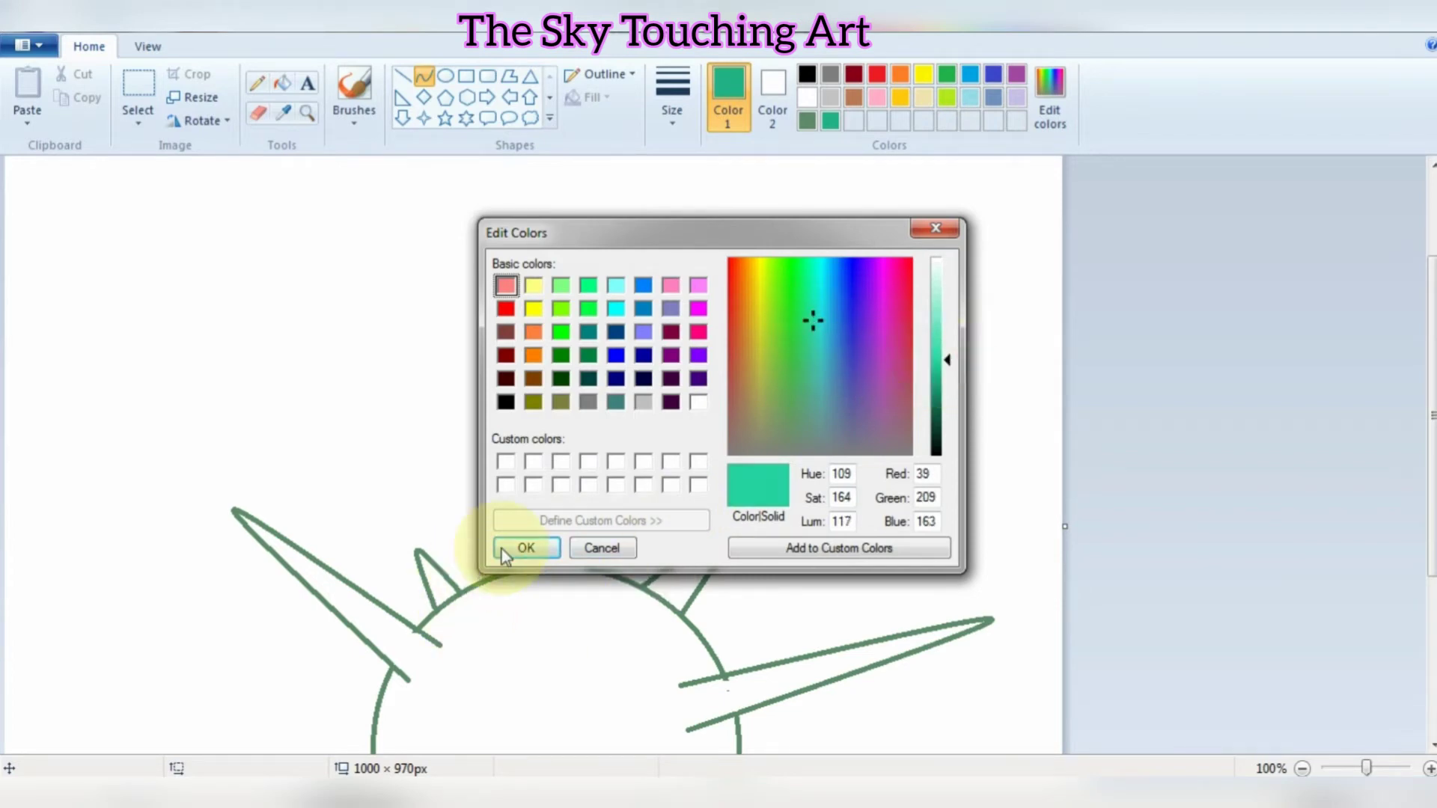
{"action": "left_click", "coordinate": [524, 547]}
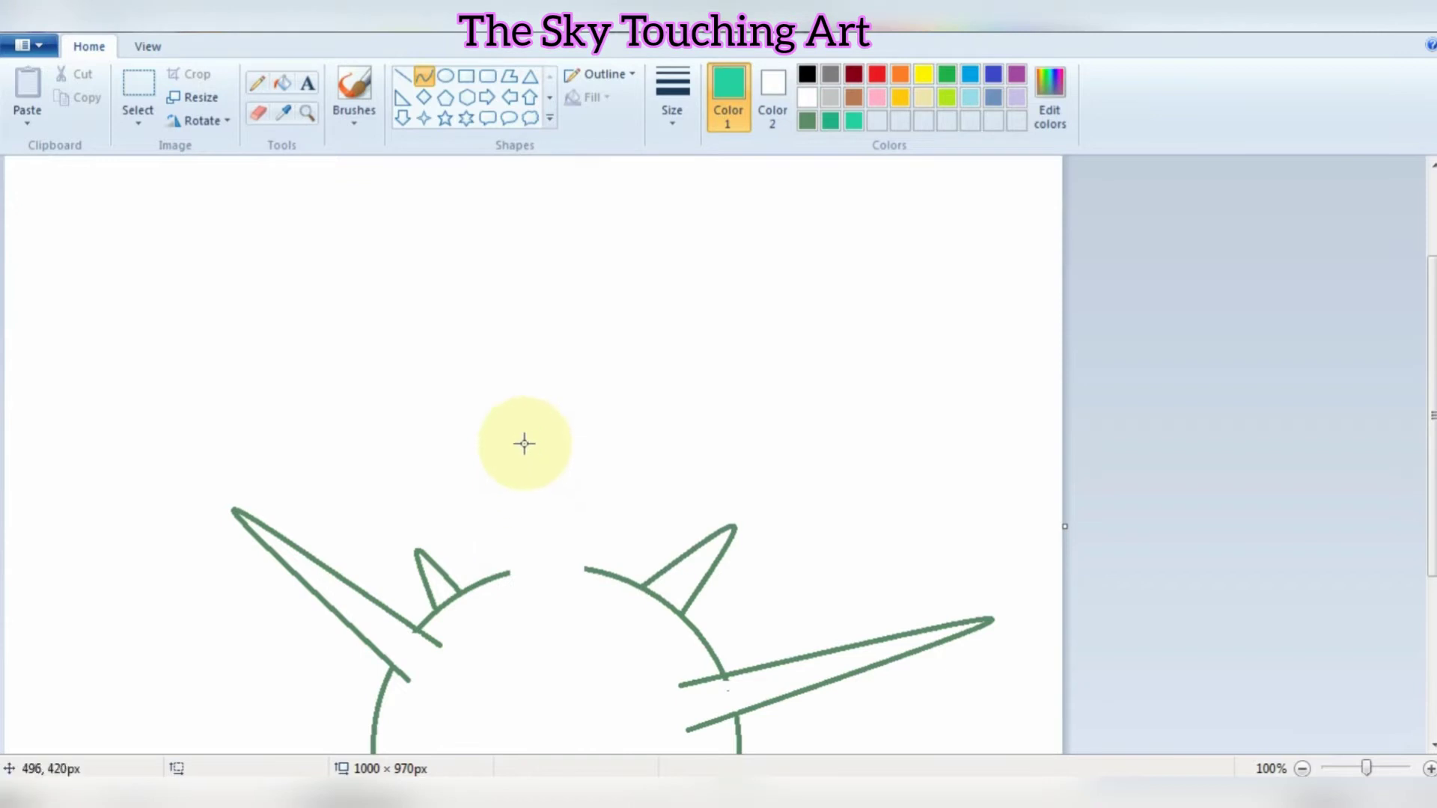
{"action": "left_click_drag", "start_coordinate": [513, 410], "coordinate": [515, 572]}
{"action": "left_click", "coordinate": [505, 428]}
{"action": "left_click_drag", "start_coordinate": [505, 428], "coordinate": [503, 509]}
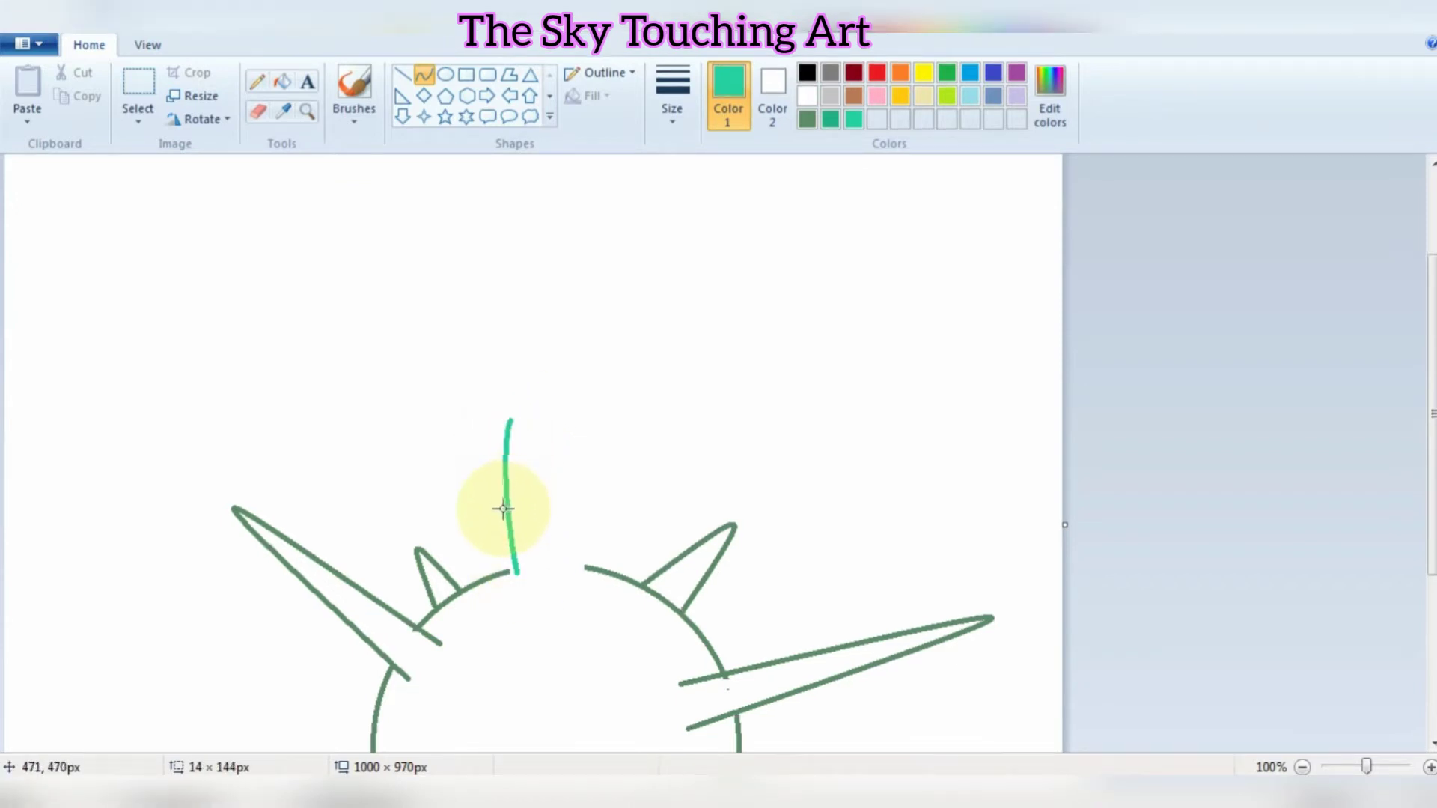
{"action": "left_click", "coordinate": [575, 476]}
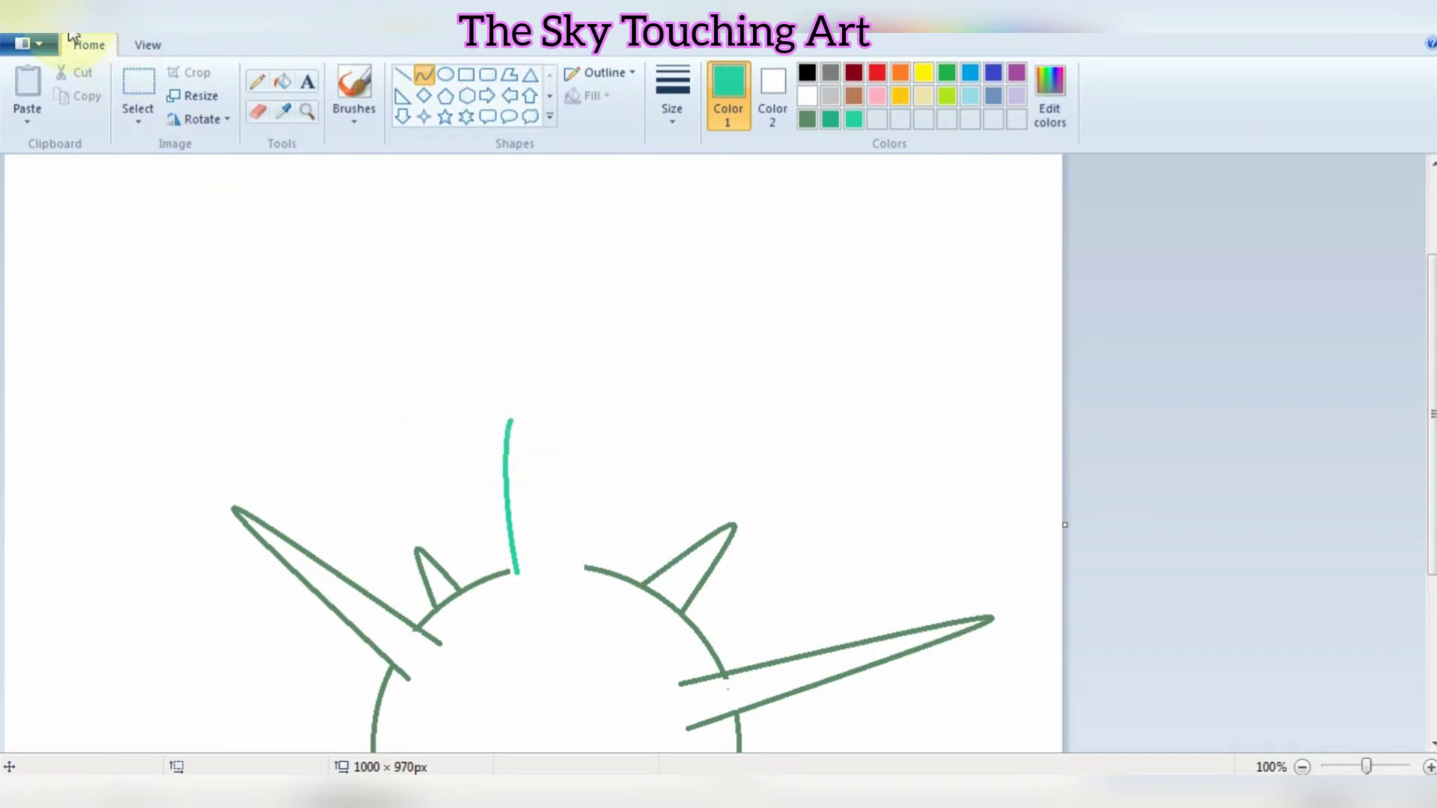
{"action": "left_click", "coordinate": [69, 22]}
- Widen the gap at the circle's top with the eraser and draw two curved vertical leg lines, about 150 and 136 px high, above it
{"action": "left_click", "coordinate": [257, 112]}
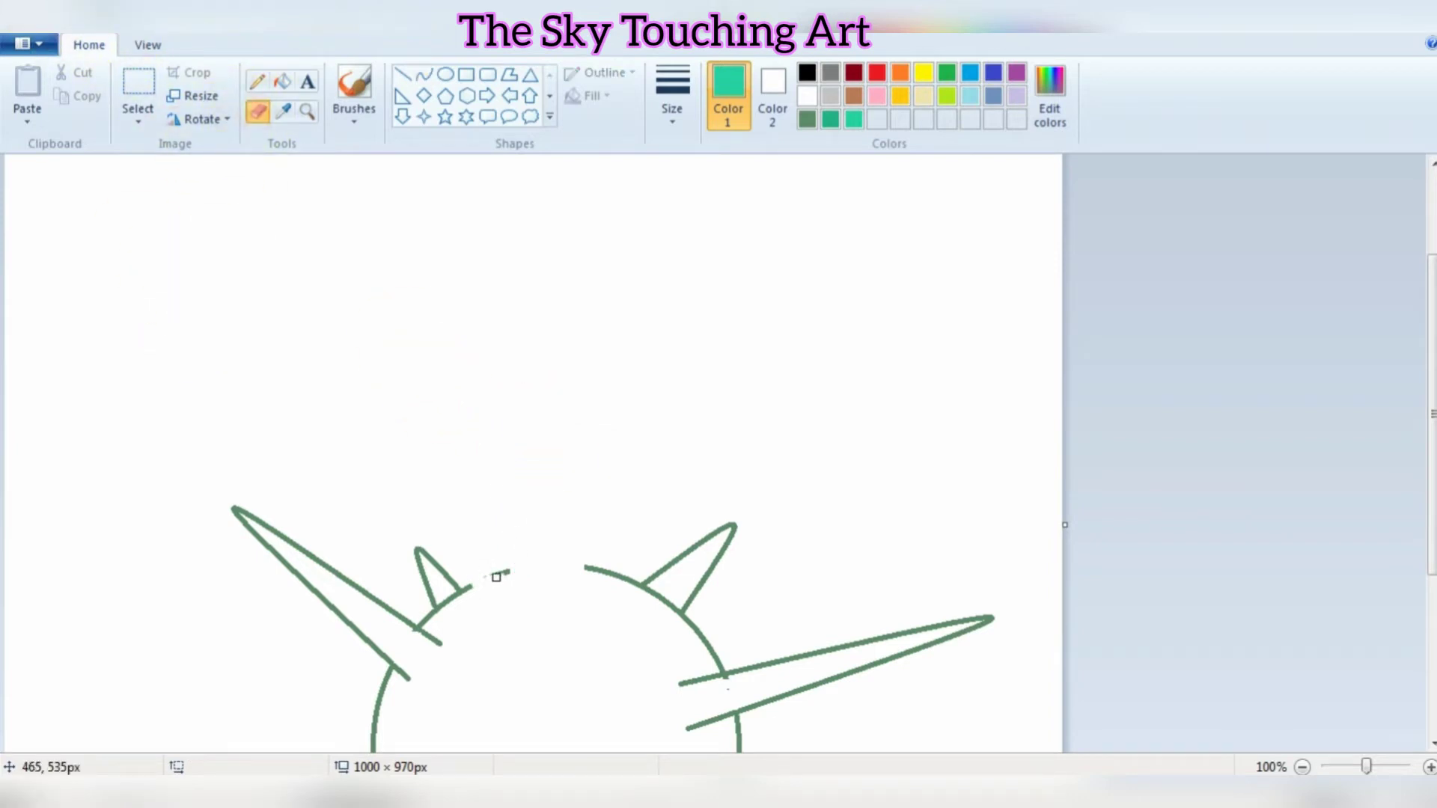
{"action": "left_click", "coordinate": [424, 75]}
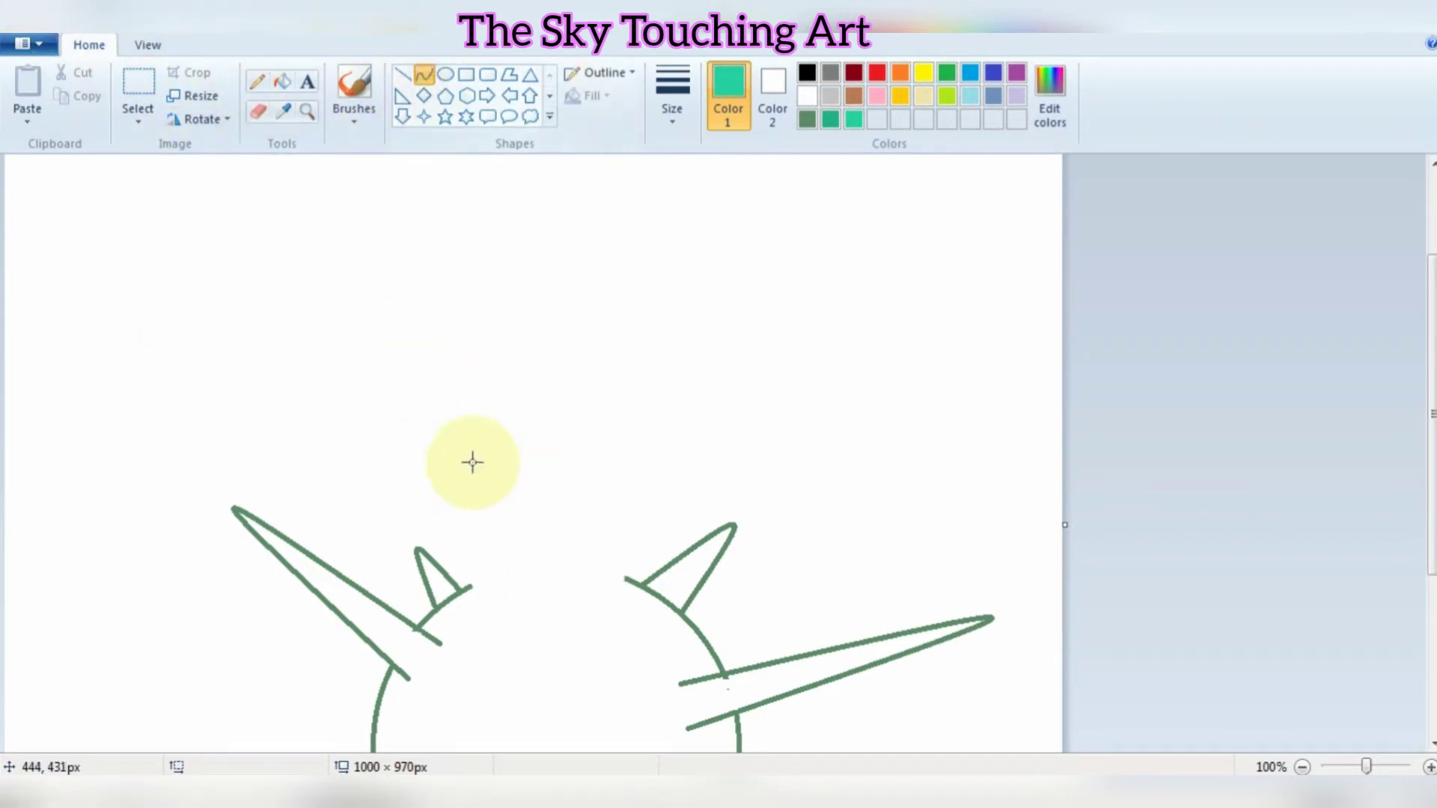
{"action": "left_click_drag", "start_coordinate": [473, 424], "coordinate": [464, 517]}
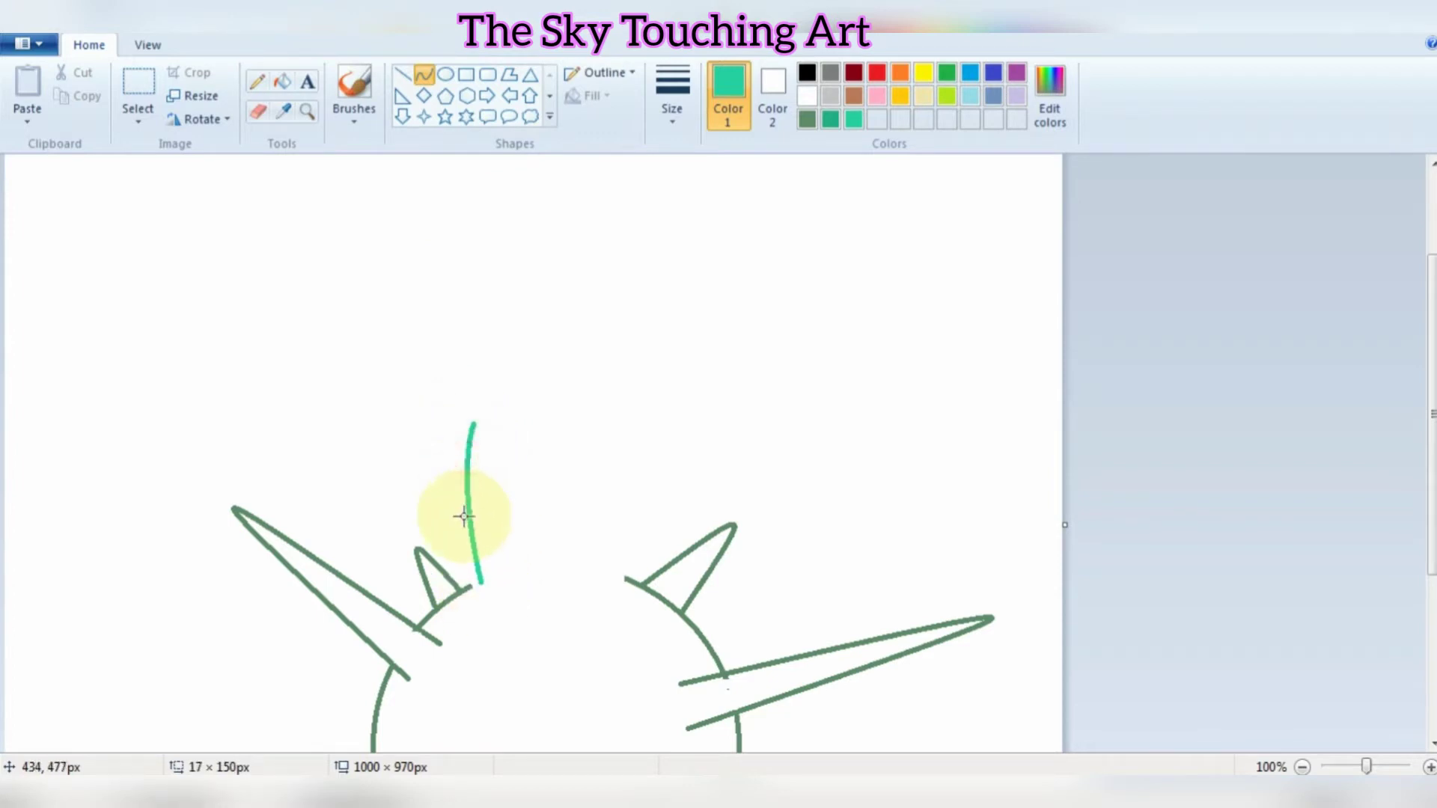
{"action": "left_click_drag", "start_coordinate": [527, 427], "coordinate": [528, 571]}
{"action": "left_click", "coordinate": [523, 443]}
{"action": "left_click", "coordinate": [517, 500]}
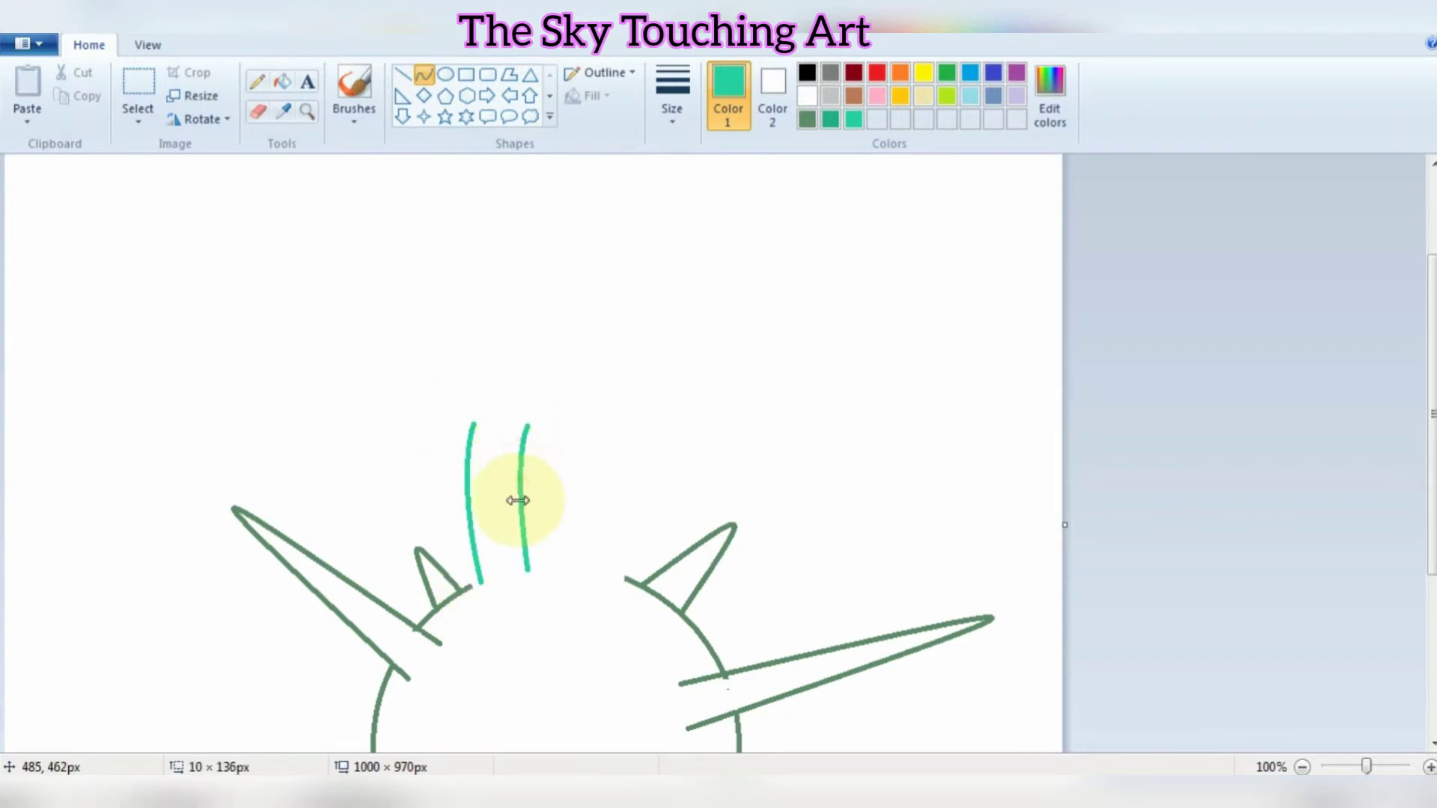
{"action": "left_click_drag", "start_coordinate": [527, 465], "coordinate": [539, 468]}
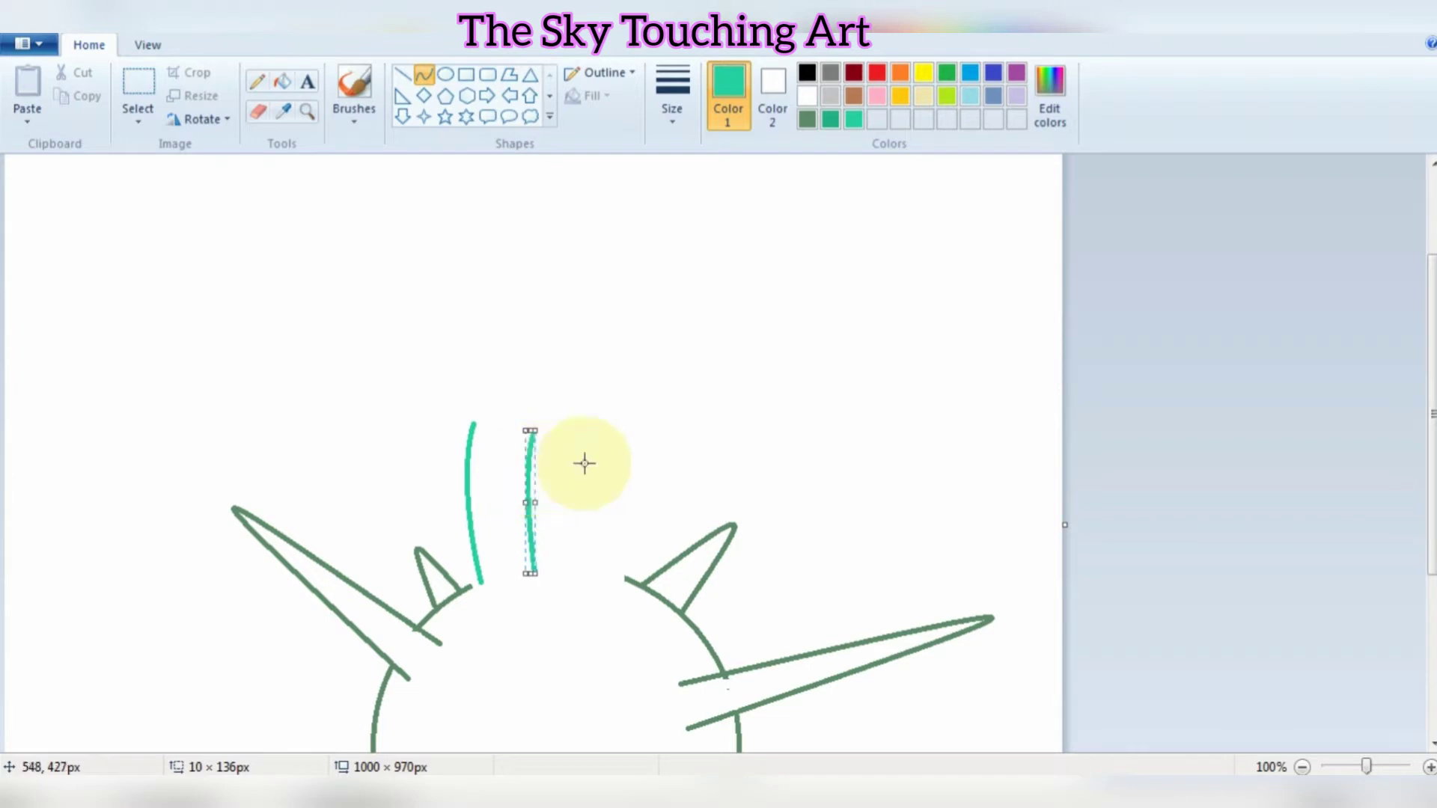
{"action": "left_click_drag", "start_coordinate": [611, 440], "coordinate": [609, 583]}
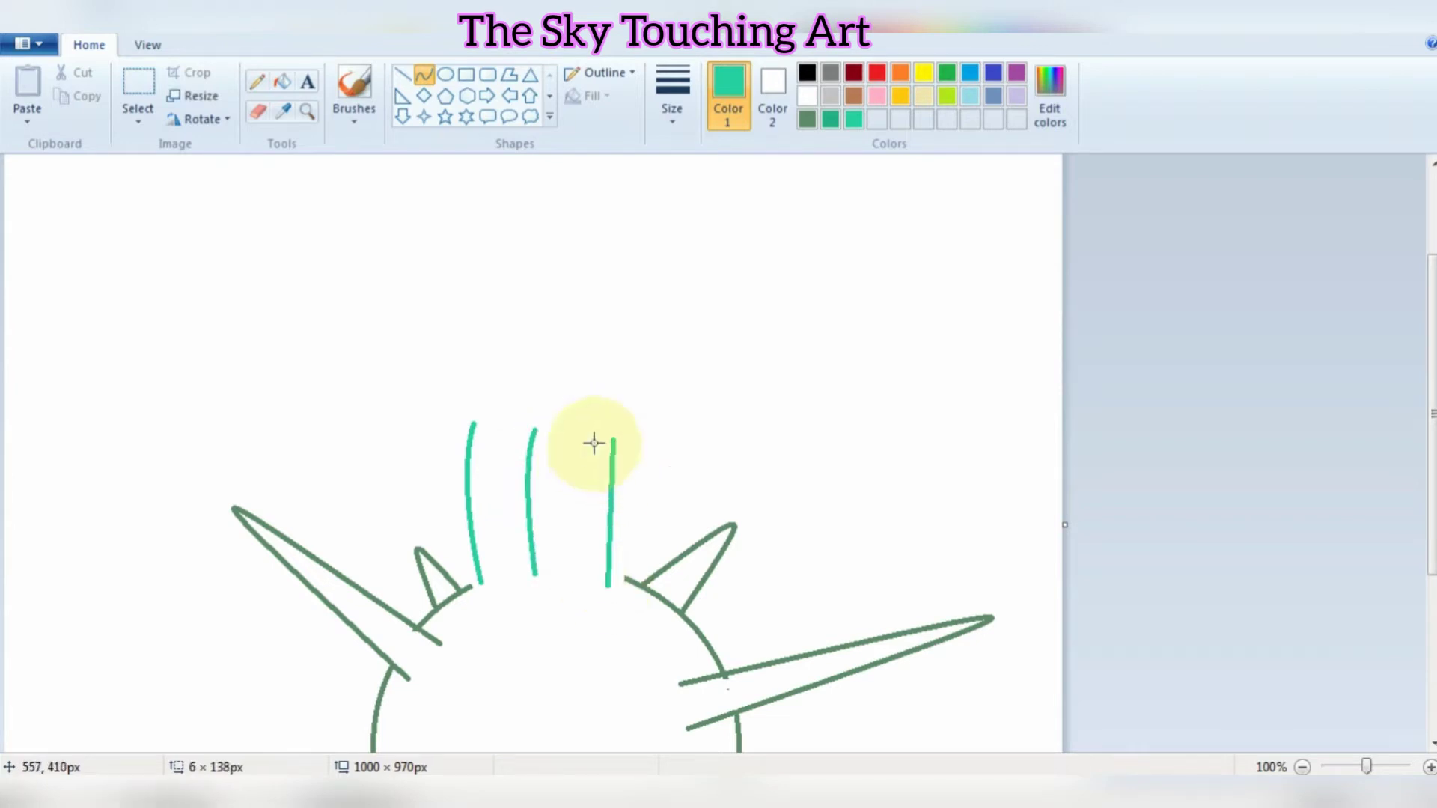
{"action": "left_click_drag", "start_coordinate": [594, 442], "coordinate": [583, 529]}
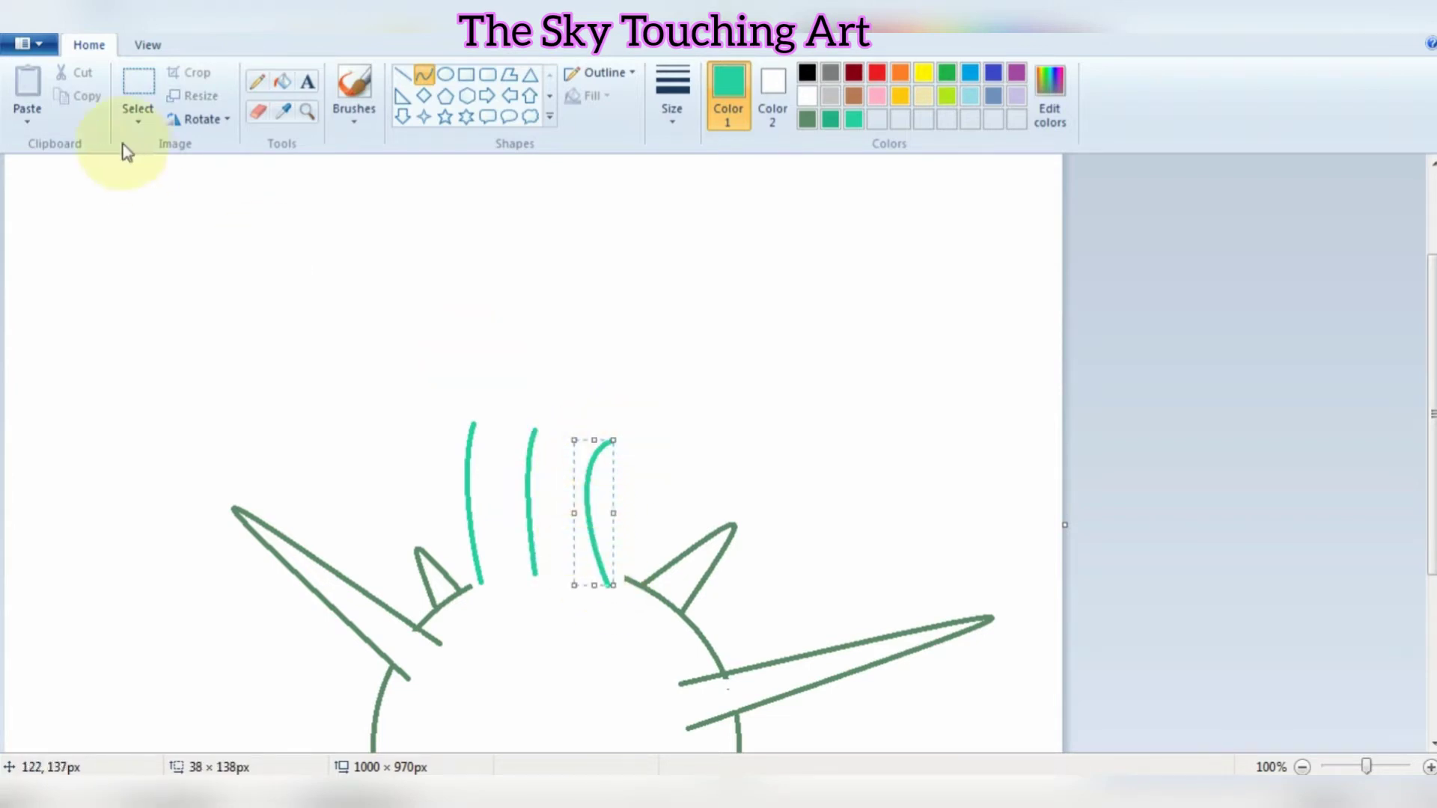
{"action": "key", "text": "ctrl+z"}
- Draw a third curved leg line above the gap and close the right leg's bottom with a short curve
{"action": "left_click_drag", "start_coordinate": [597, 433], "coordinate": [596, 565]}
{"action": "left_click_drag", "start_coordinate": [589, 457], "coordinate": [572, 524]}
{"action": "left_click", "coordinate": [532, 571]}
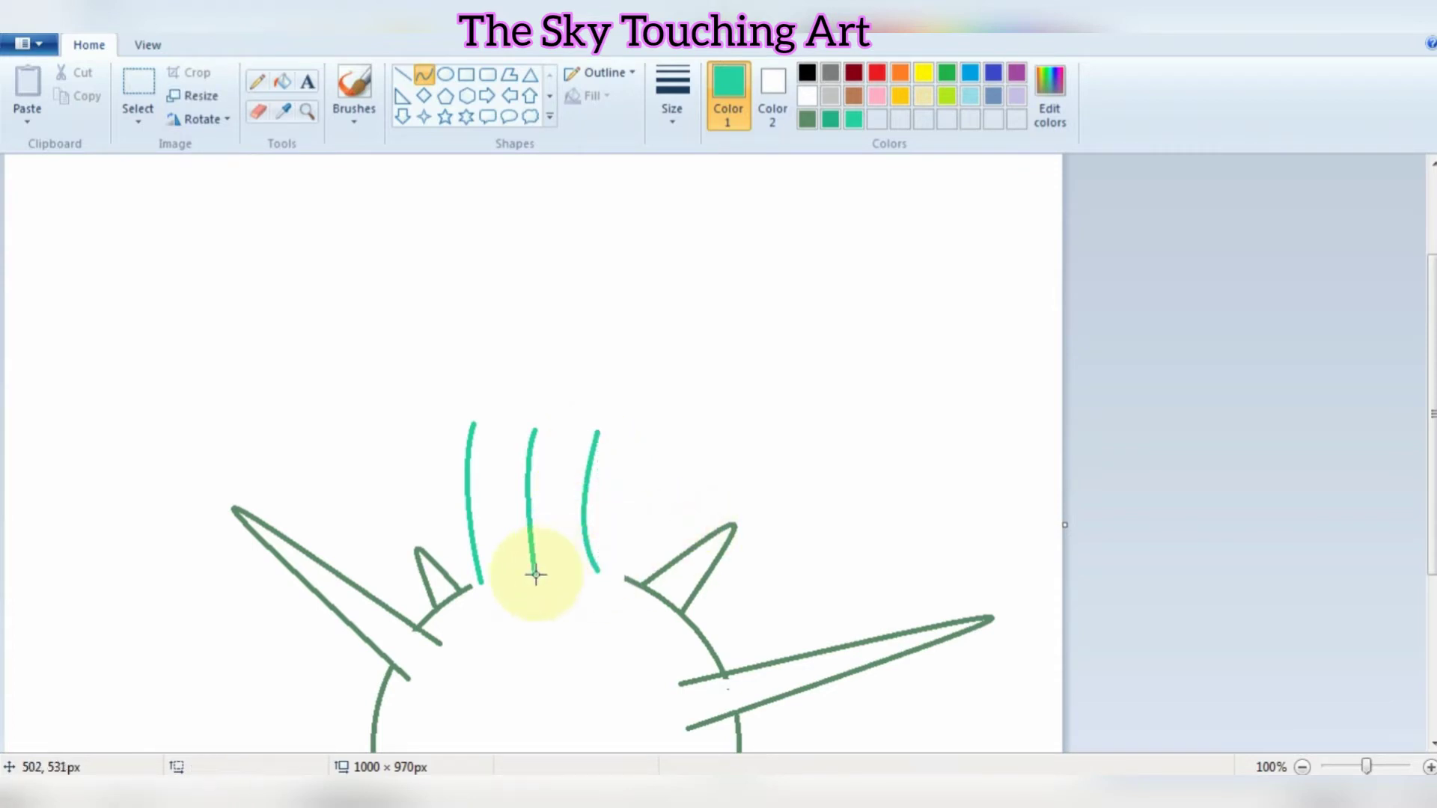
{"action": "left_click_drag", "start_coordinate": [535, 579], "coordinate": [603, 588]}
{"action": "left_click", "coordinate": [654, 549]}
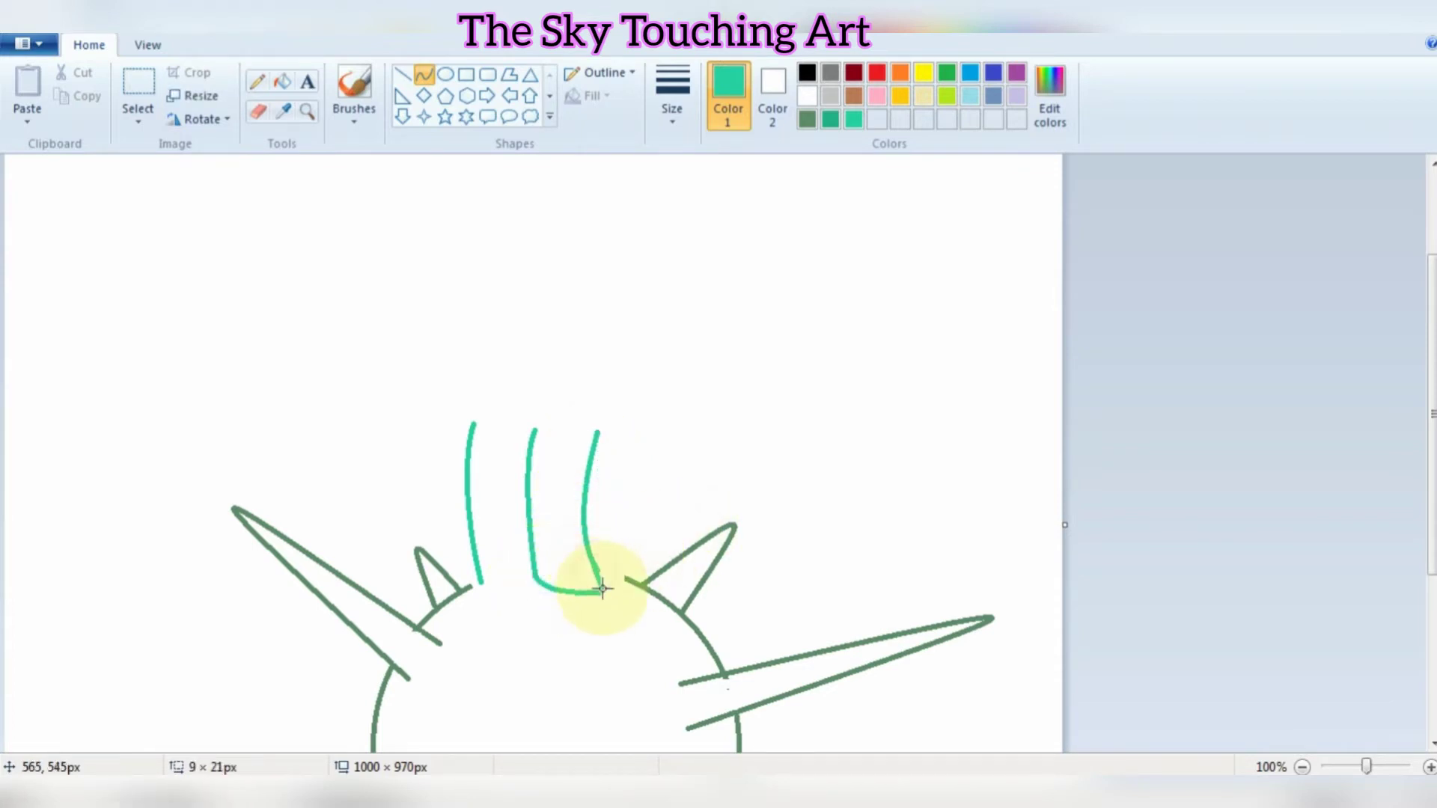
- Draw the shirt's hem across the tops of the legs, with a pointed notch in the middle
{"action": "scroll", "coordinate": [497, 498], "scroll_direction": "up", "scroll_amount": 3}
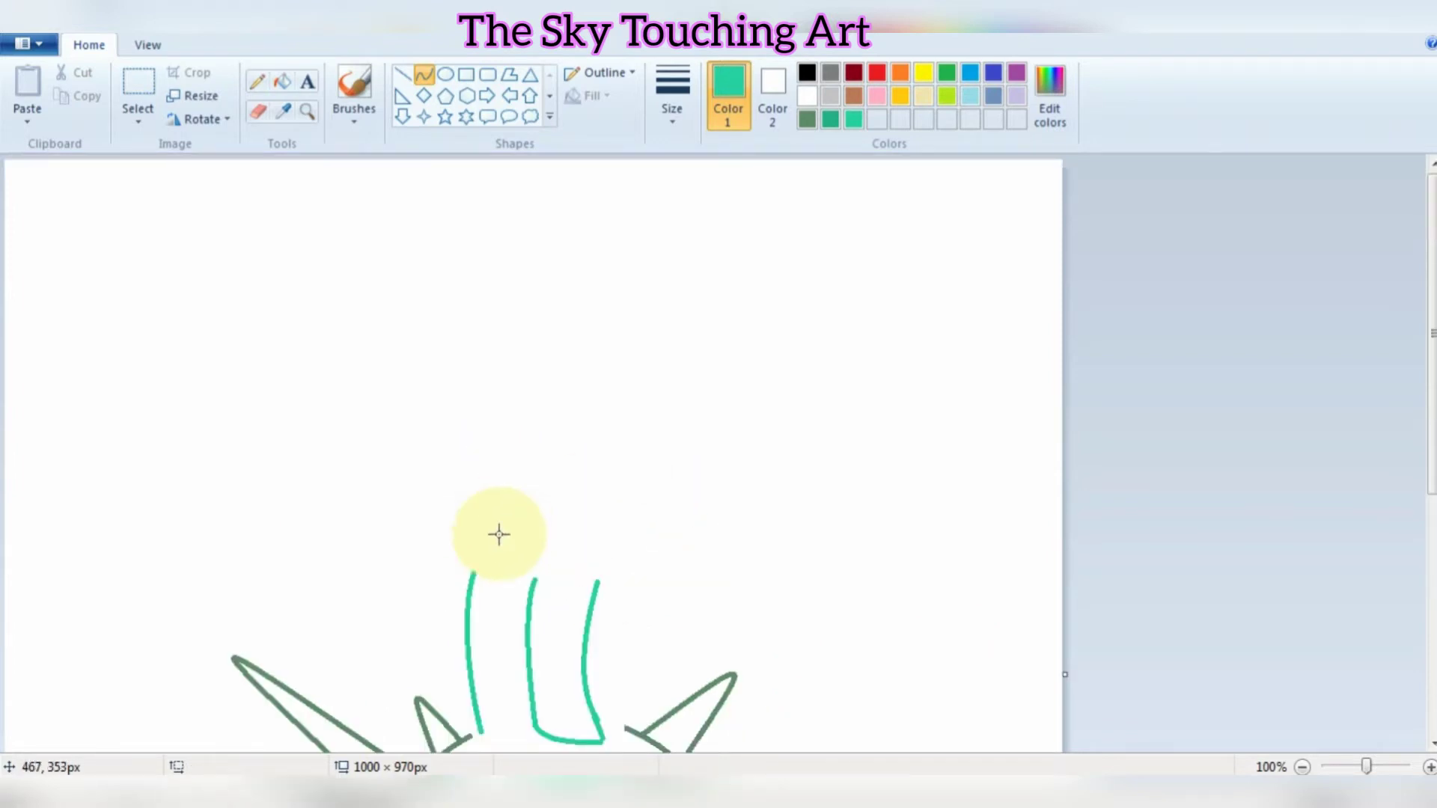
{"action": "mouse_move", "coordinate": [455, 574]}
{"action": "left_mouse_down"}
{"action": "mouse_move", "coordinate": [492, 585]}
{"action": "mouse_move", "coordinate": [485, 574]}
{"action": "mouse_move", "coordinate": [529, 545]}
{"action": "mouse_move", "coordinate": [550, 579]}
{"action": "mouse_move", "coordinate": [618, 580]}
{"action": "left_mouse_up"}
{"action": "left_click", "coordinate": [473, 583]}
{"action": "left_click", "coordinate": [64, 18]}
{"action": "left_click", "coordinate": [464, 566]}
{"action": "left_click", "coordinate": [529, 519]}
{"action": "left_click", "coordinate": [562, 537]}
{"action": "left_click", "coordinate": [595, 560]}
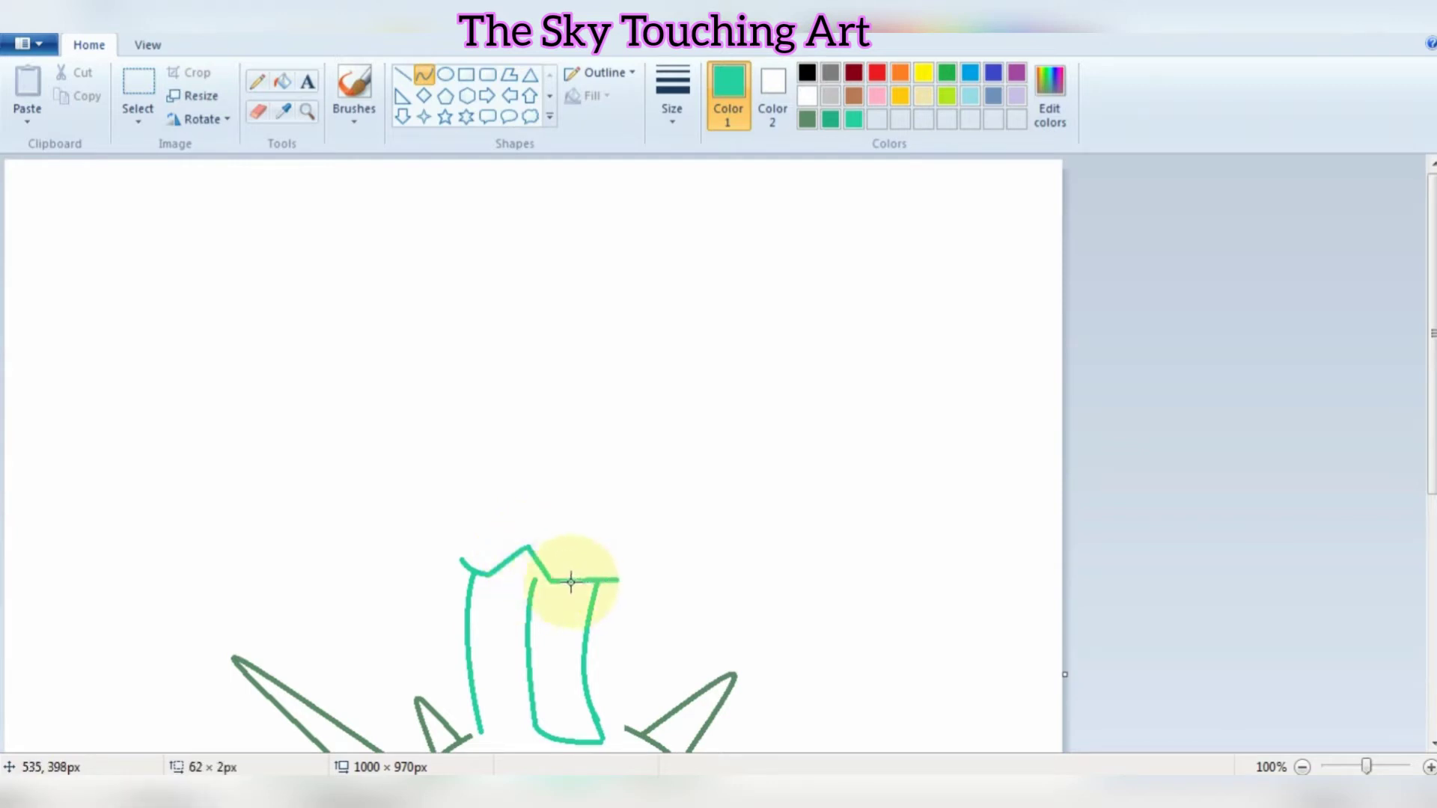
{"action": "left_click", "coordinate": [712, 559]}
- Draw the shirt's curved right and left sides up from the hem, about 163 and 131 px high
{"action": "left_click_drag", "start_coordinate": [626, 412], "coordinate": [618, 580]}
{"action": "mouse_move", "coordinate": [622, 417]}
{"action": "left_mouse_down"}
{"action": "mouse_move", "coordinate": [584, 524]}
{"action": "mouse_move", "coordinate": [612, 526]}
{"action": "left_mouse_up"}
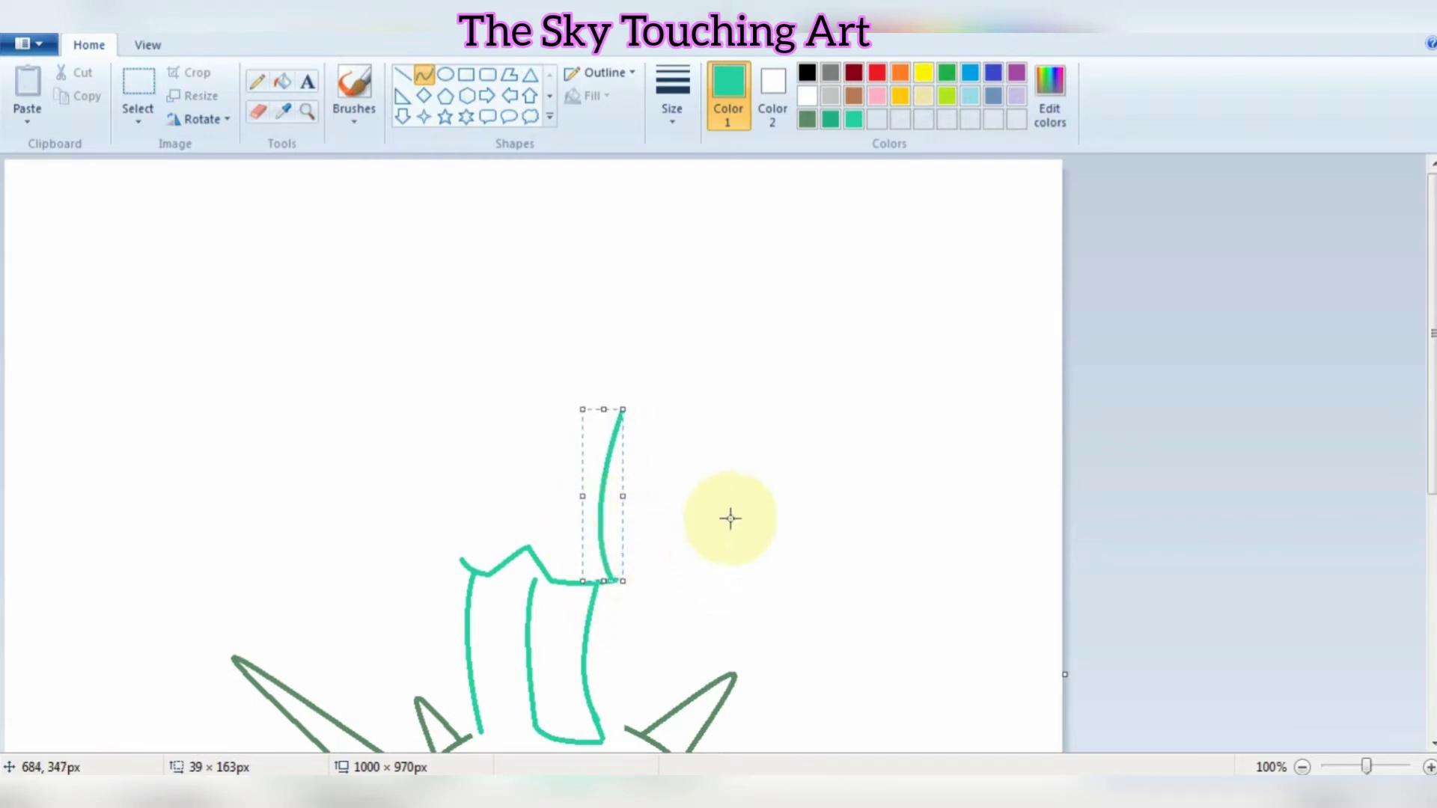
{"action": "left_click", "coordinate": [728, 544]}
{"action": "mouse_move", "coordinate": [462, 559]}
{"action": "left_mouse_down"}
{"action": "mouse_move", "coordinate": [481, 406]}
{"action": "mouse_move", "coordinate": [450, 541]}
{"action": "mouse_move", "coordinate": [465, 529]}
{"action": "mouse_move", "coordinate": [474, 417]}
{"action": "mouse_move", "coordinate": [449, 529]}
{"action": "mouse_move", "coordinate": [454, 469]}
{"action": "mouse_move", "coordinate": [465, 524]}
{"action": "left_mouse_up"}
{"action": "left_click", "coordinate": [64, 17]}
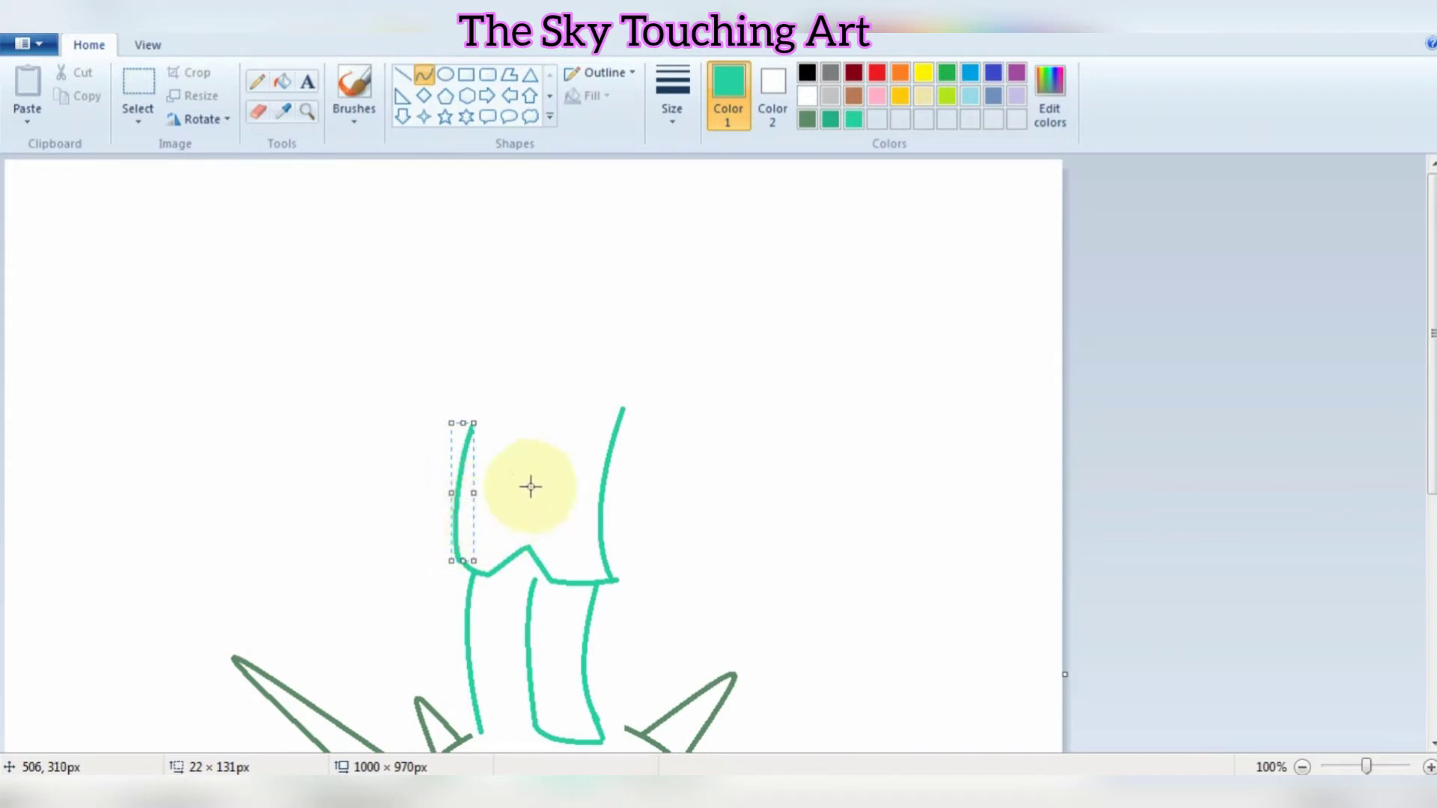
- Draw the shirt's shoulder line between the two sides, dipping to a V-shaped neckline
{"action": "mouse_move", "coordinate": [467, 424]}
{"action": "left_mouse_down"}
{"action": "mouse_move", "coordinate": [469, 407]}
{"action": "mouse_move", "coordinate": [528, 438]}
{"action": "mouse_move", "coordinate": [642, 397]}
{"action": "left_mouse_up"}
{"action": "left_click", "coordinate": [532, 433]}
{"action": "left_click", "coordinate": [479, 389]}
{"action": "left_click", "coordinate": [487, 401]}
{"action": "left_click", "coordinate": [595, 435]}
{"action": "left_click", "coordinate": [554, 423]}
{"action": "left_click", "coordinate": [597, 404]}
{"action": "left_click", "coordinate": [724, 435]}
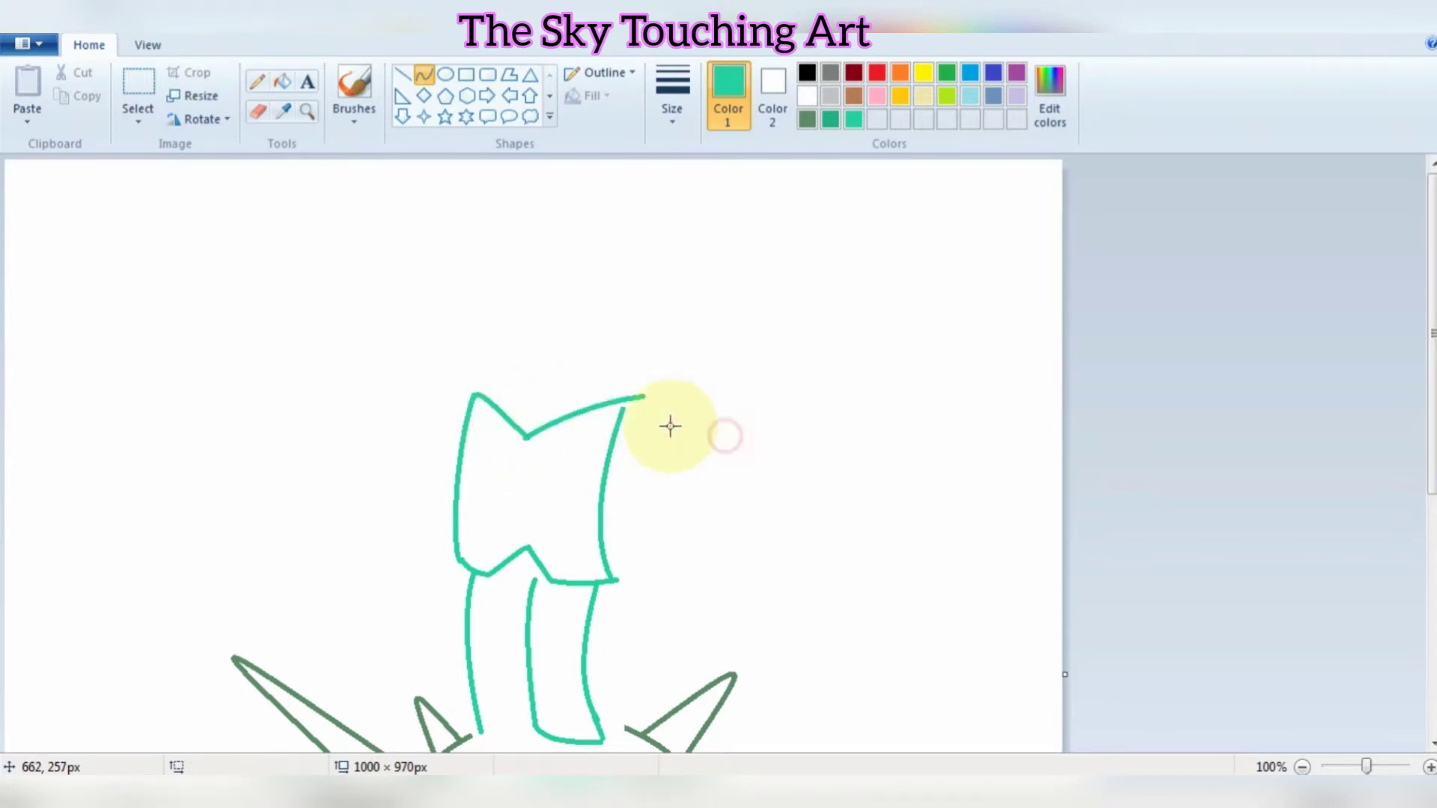
- Erase the upper end of the shirt's right side and draw a rounded sleeve from the right shoulder
{"action": "left_click", "coordinate": [261, 111]}
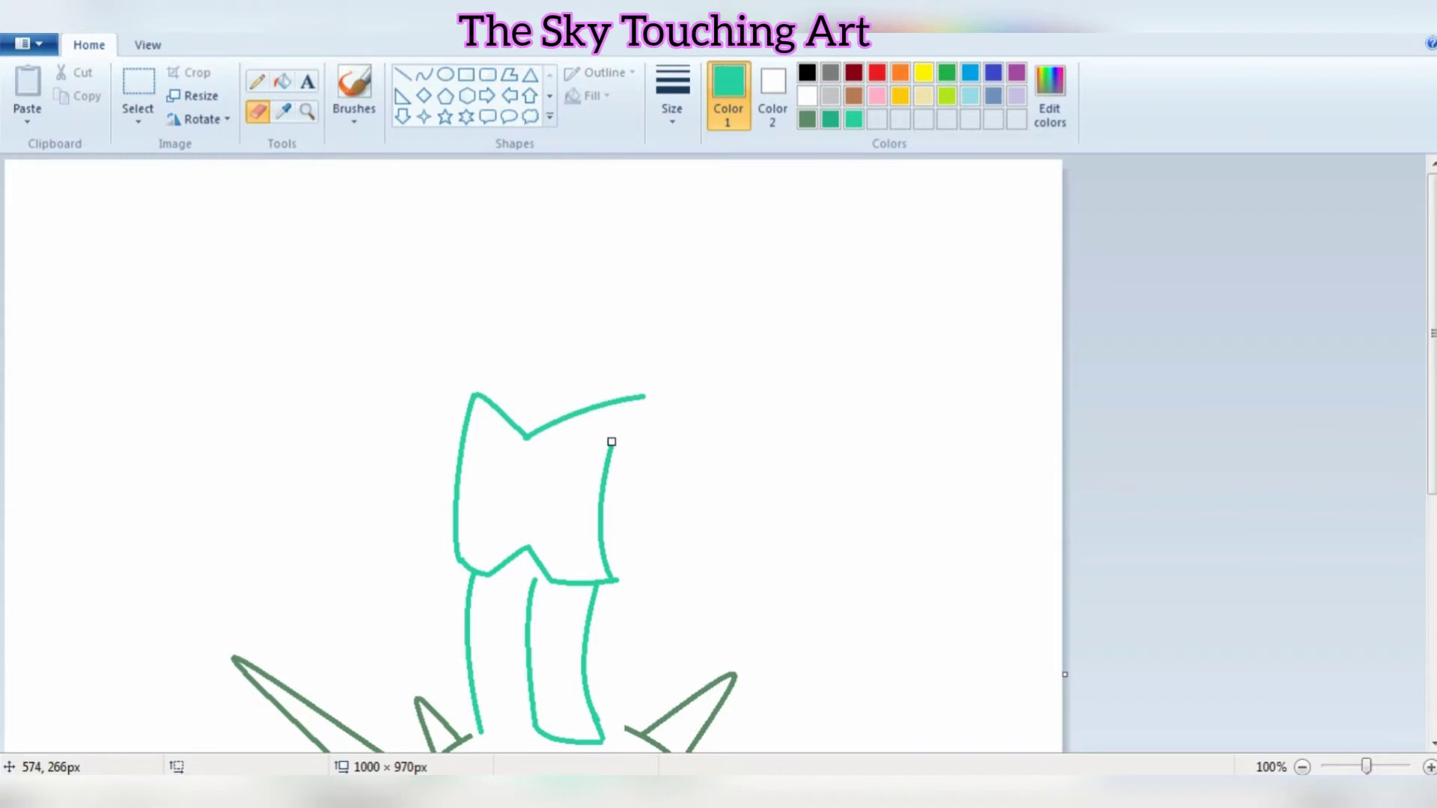
{"action": "left_click", "coordinate": [422, 74]}
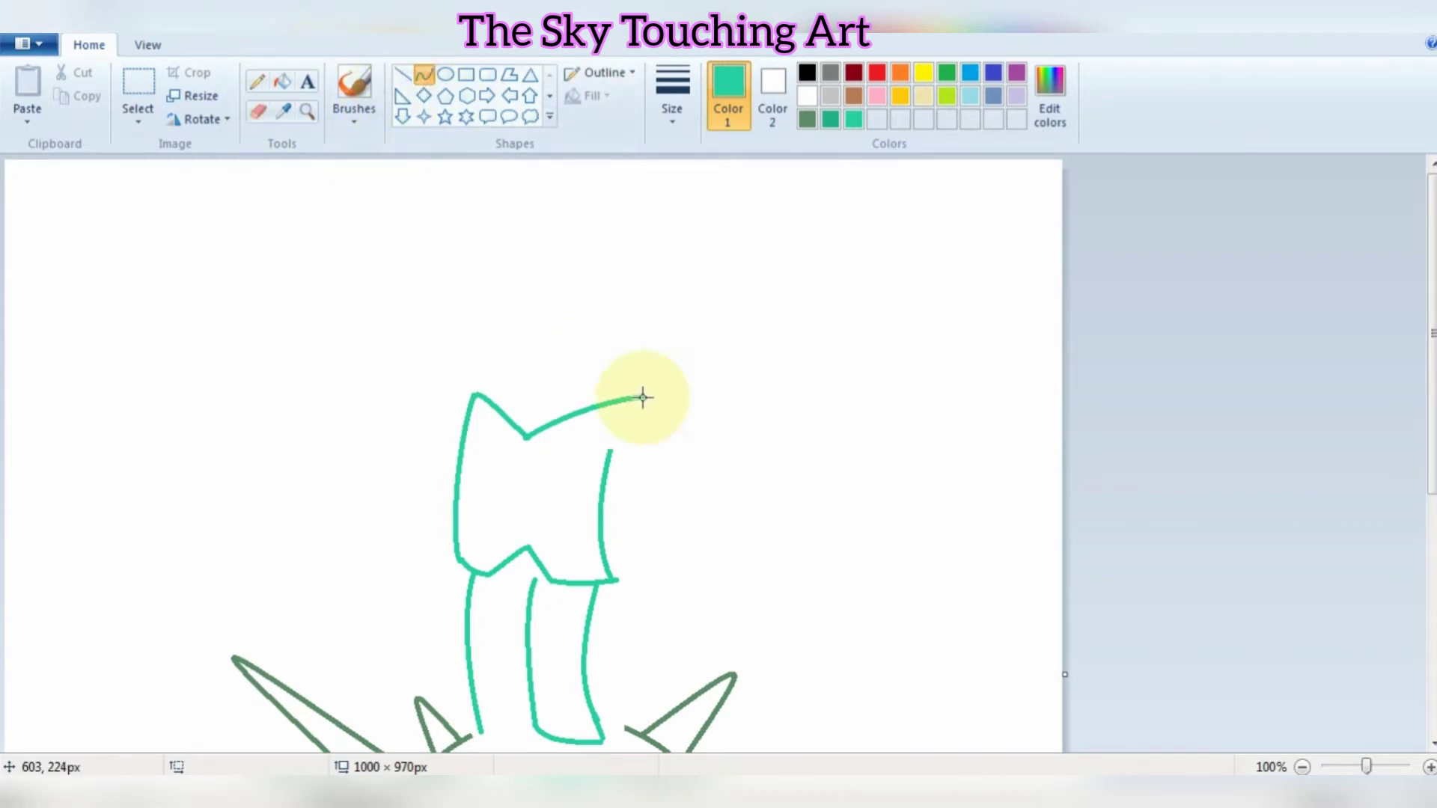
{"action": "left_click_drag", "start_coordinate": [643, 397], "coordinate": [666, 455]}
{"action": "mouse_move", "coordinate": [641, 394]}
{"action": "left_mouse_down"}
{"action": "mouse_move", "coordinate": [662, 417]}
{"action": "mouse_move", "coordinate": [620, 466]}
{"action": "left_mouse_up"}
{"action": "left_click", "coordinate": [616, 468]}
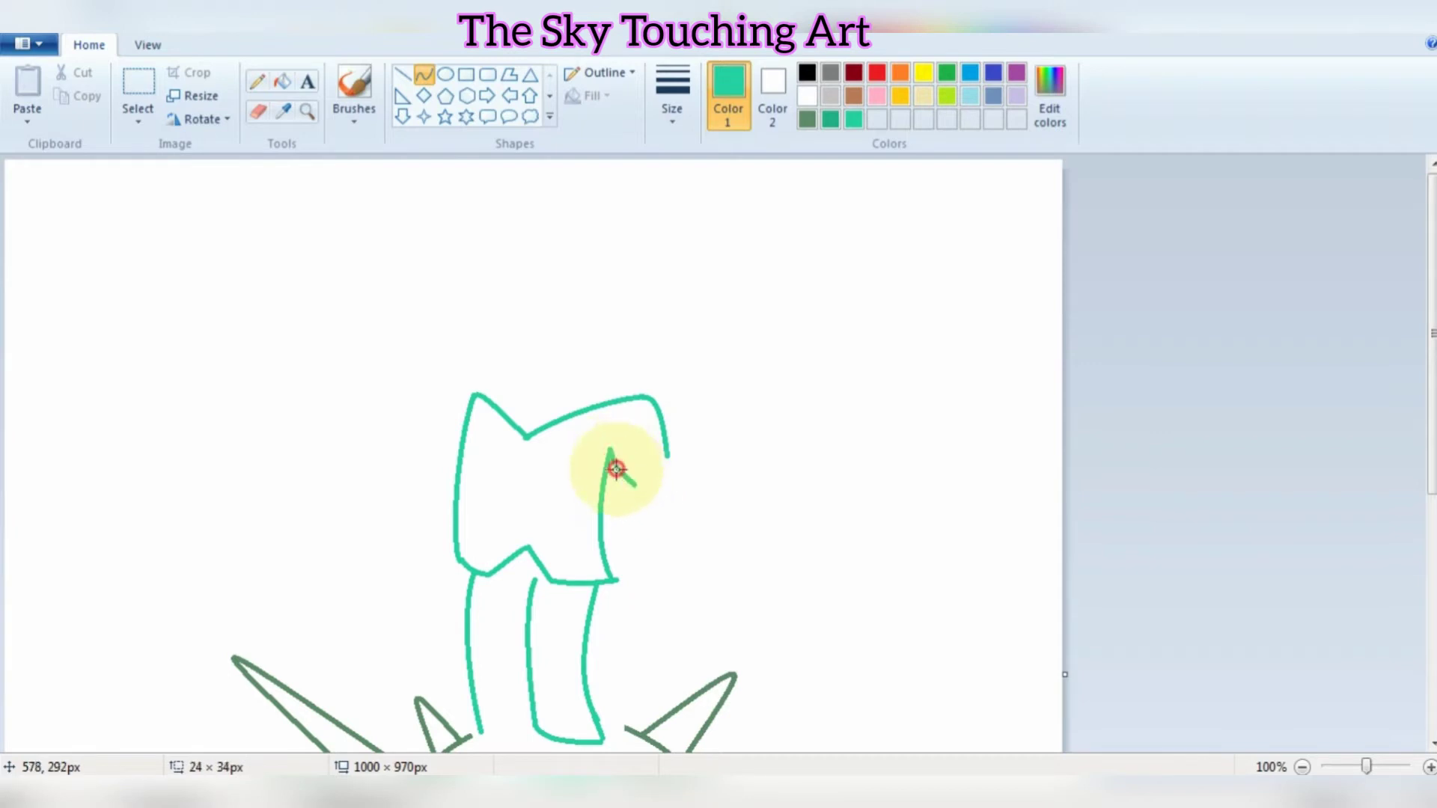
{"action": "mouse_move", "coordinate": [634, 485]}
{"action": "left_mouse_down"}
{"action": "mouse_move", "coordinate": [666, 456]}
{"action": "mouse_move", "coordinate": [660, 475]}
{"action": "left_mouse_up"}
{"action": "left_click", "coordinate": [746, 473]}
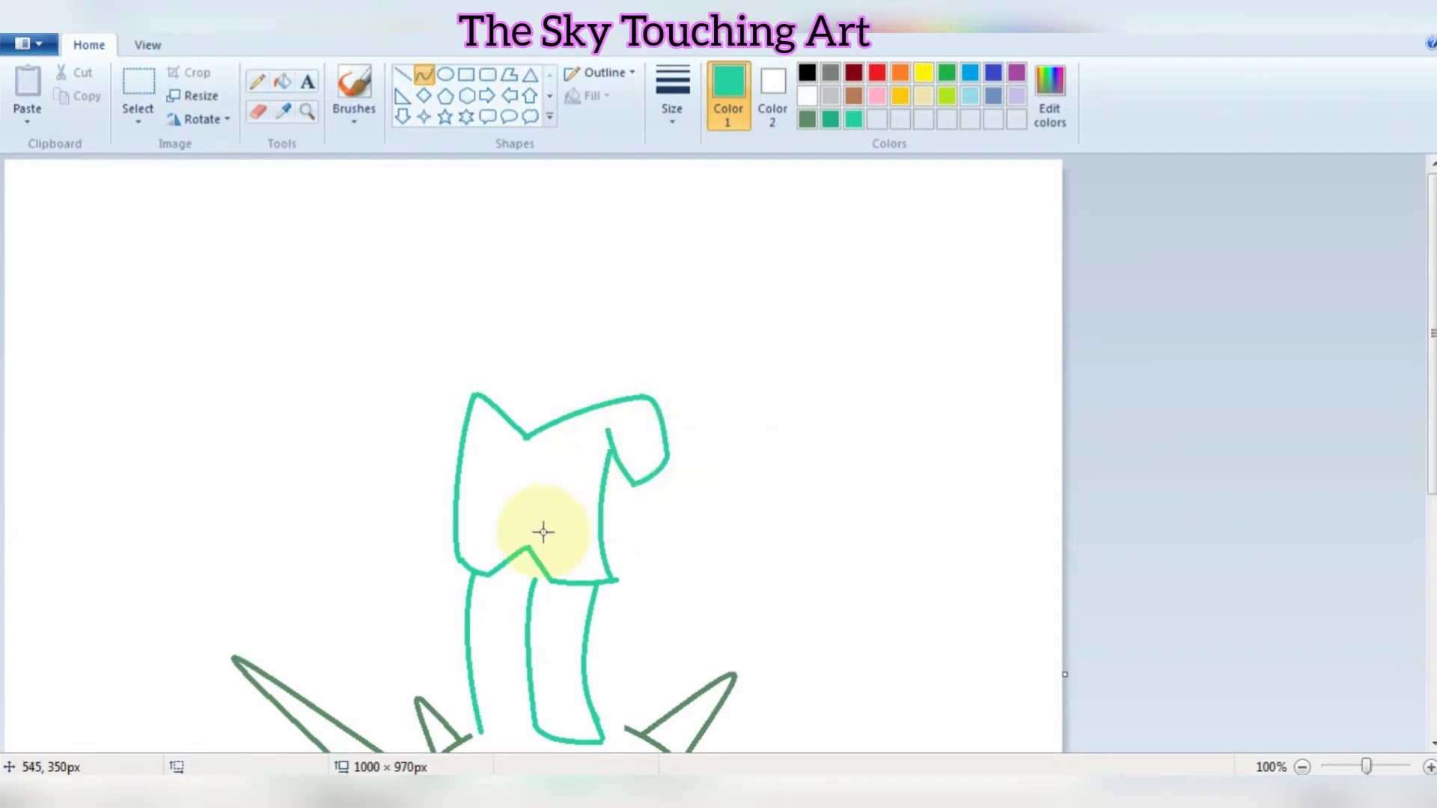
- Draw a curved sleeve from the shirt's left shoulder and close its cuff against the shirt's side
{"action": "left_click_drag", "start_coordinate": [473, 395], "coordinate": [439, 466]}
{"action": "mouse_move", "coordinate": [466, 396]}
{"action": "left_mouse_down"}
{"action": "mouse_move", "coordinate": [426, 467]}
{"action": "mouse_move", "coordinate": [448, 471]}
{"action": "mouse_move", "coordinate": [429, 475]}
{"action": "left_mouse_up"}
{"action": "left_click", "coordinate": [517, 484]}
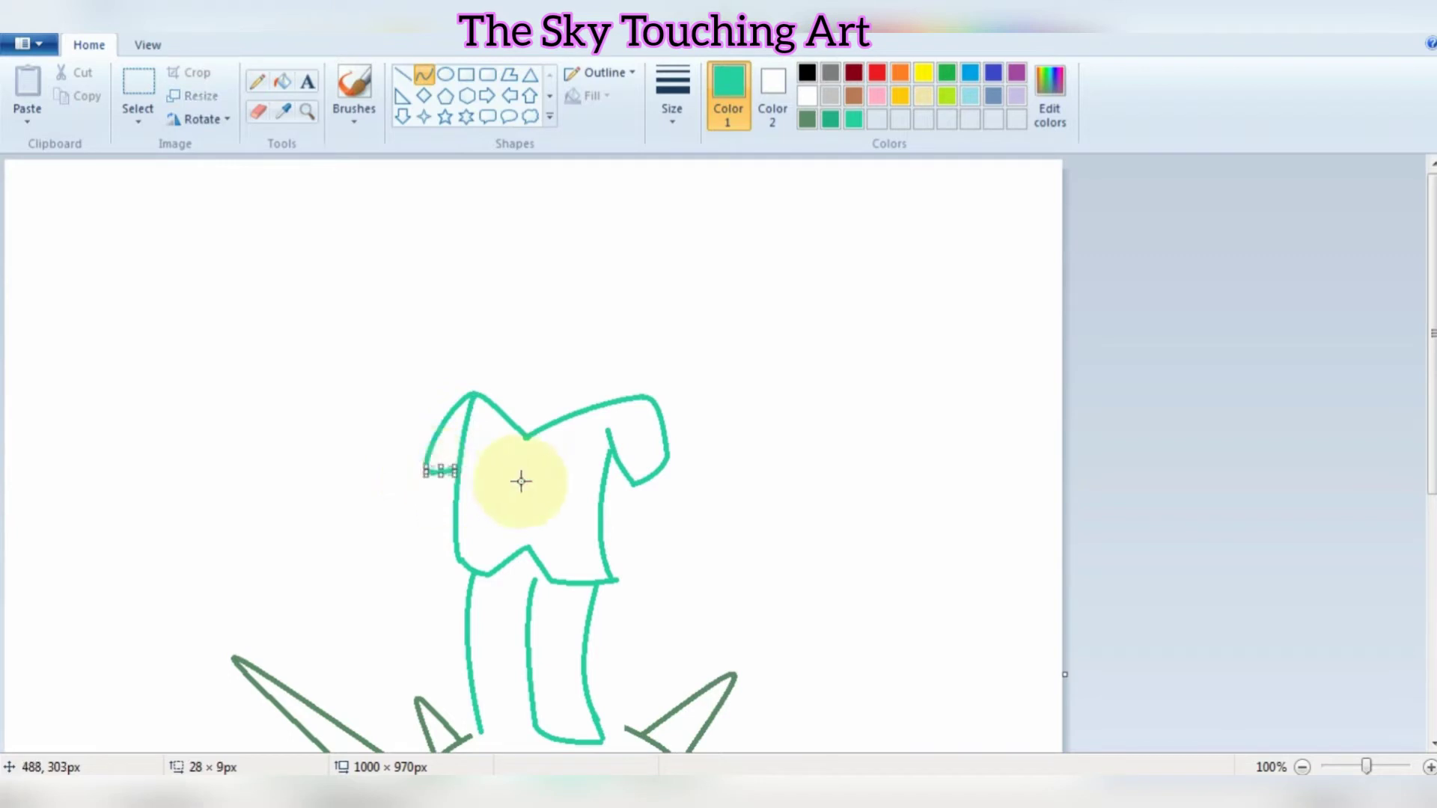
{"action": "left_click", "coordinate": [522, 498]}
- Mix a pale cream custom drawing colour of about RGB 254, 240, 194
{"action": "left_click", "coordinate": [1037, 98]}
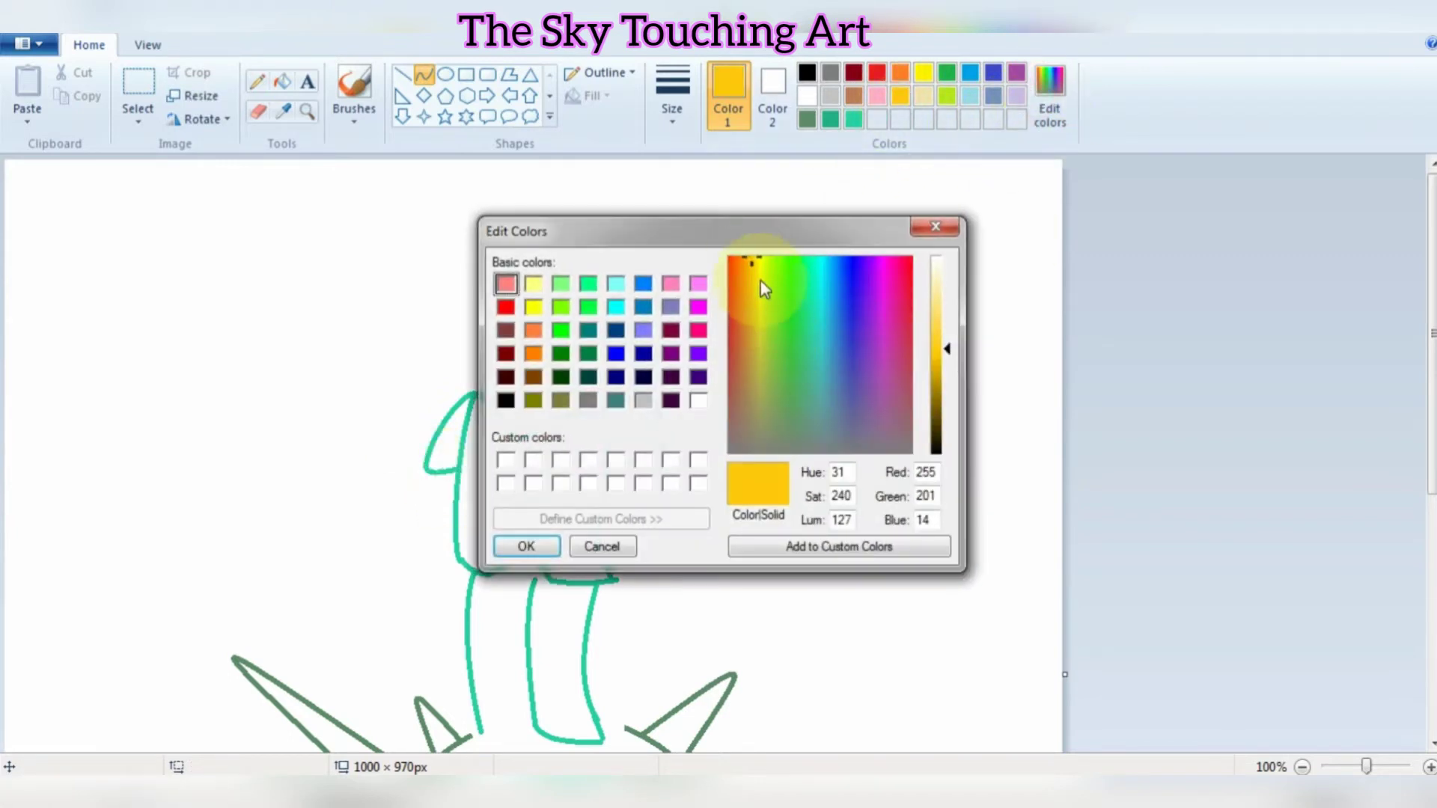
{"action": "left_click", "coordinate": [945, 293]}
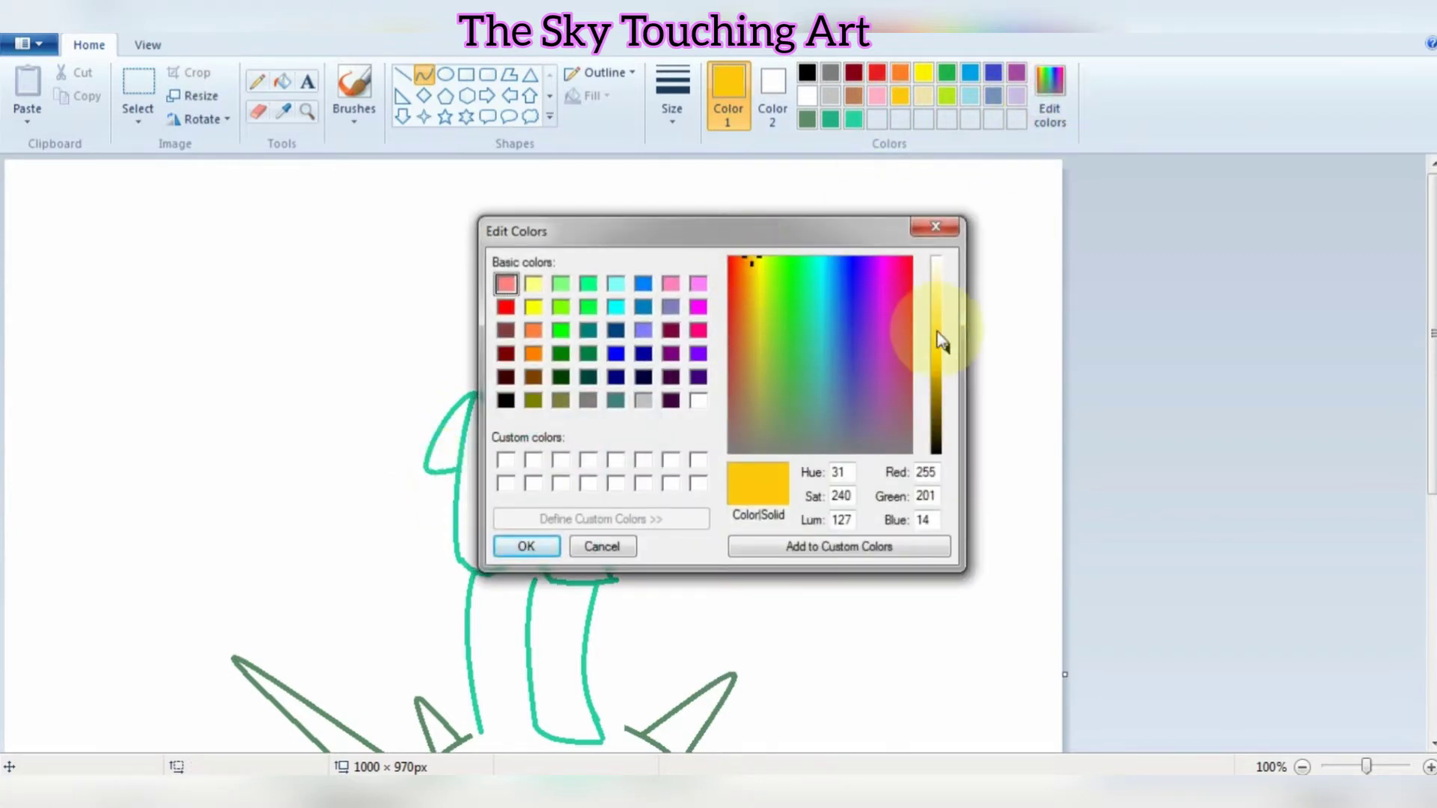
{"action": "left_click", "coordinate": [753, 263]}
{"action": "left_click", "coordinate": [942, 282]}
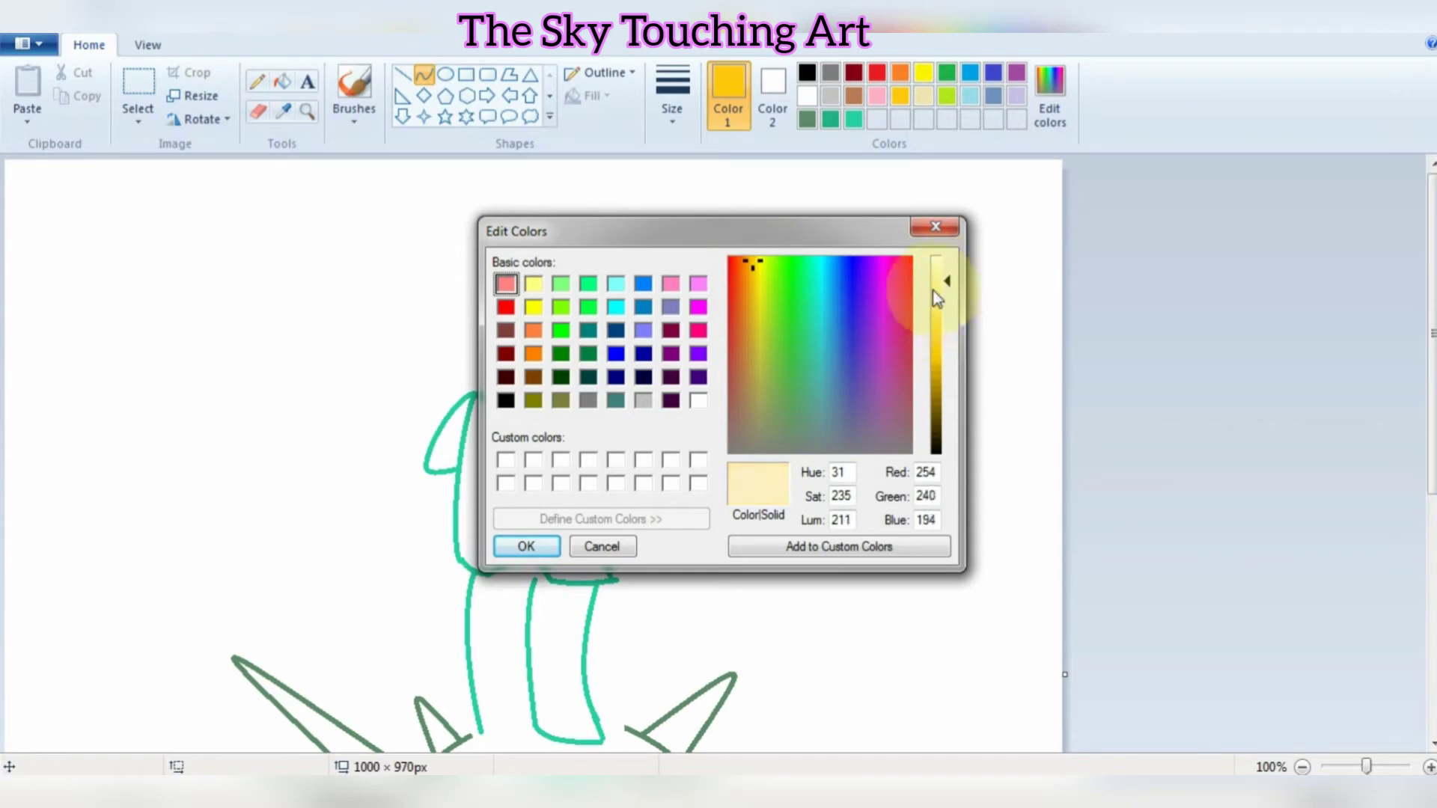
{"action": "left_click_drag", "start_coordinate": [759, 278], "coordinate": [751, 260]}
{"action": "left_click", "coordinate": [523, 547]}
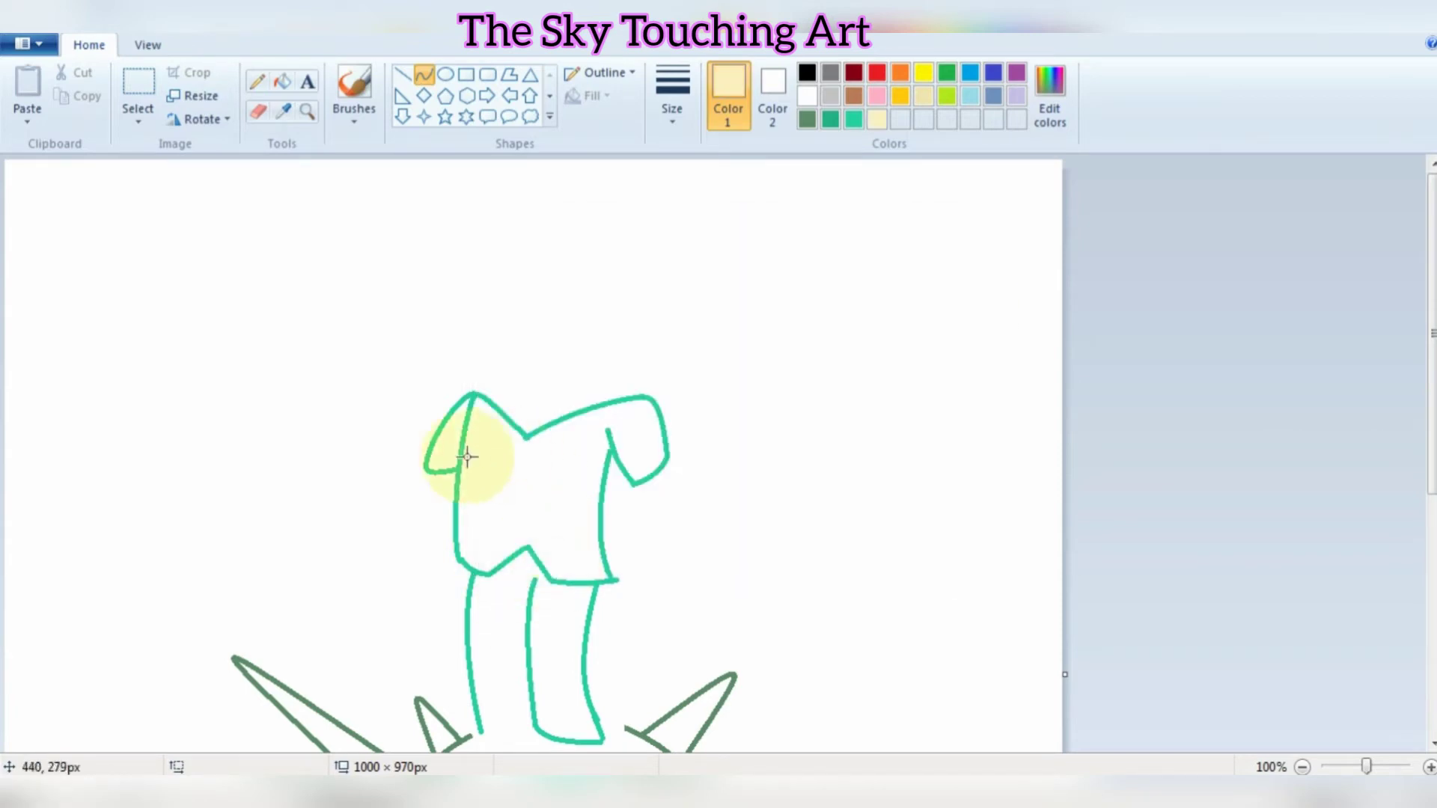
- Draw curved cream arms from both sleeve cuffs back to the shirt's sides, the one under the larger sleeve about 39 × 42 px
{"action": "mouse_move", "coordinate": [431, 471]}
{"action": "left_mouse_down"}
{"action": "mouse_move", "coordinate": [455, 524]}
{"action": "mouse_move", "coordinate": [427, 517]}
{"action": "left_mouse_up"}
{"action": "left_click", "coordinate": [430, 471]}
{"action": "left_click", "coordinate": [539, 519]}
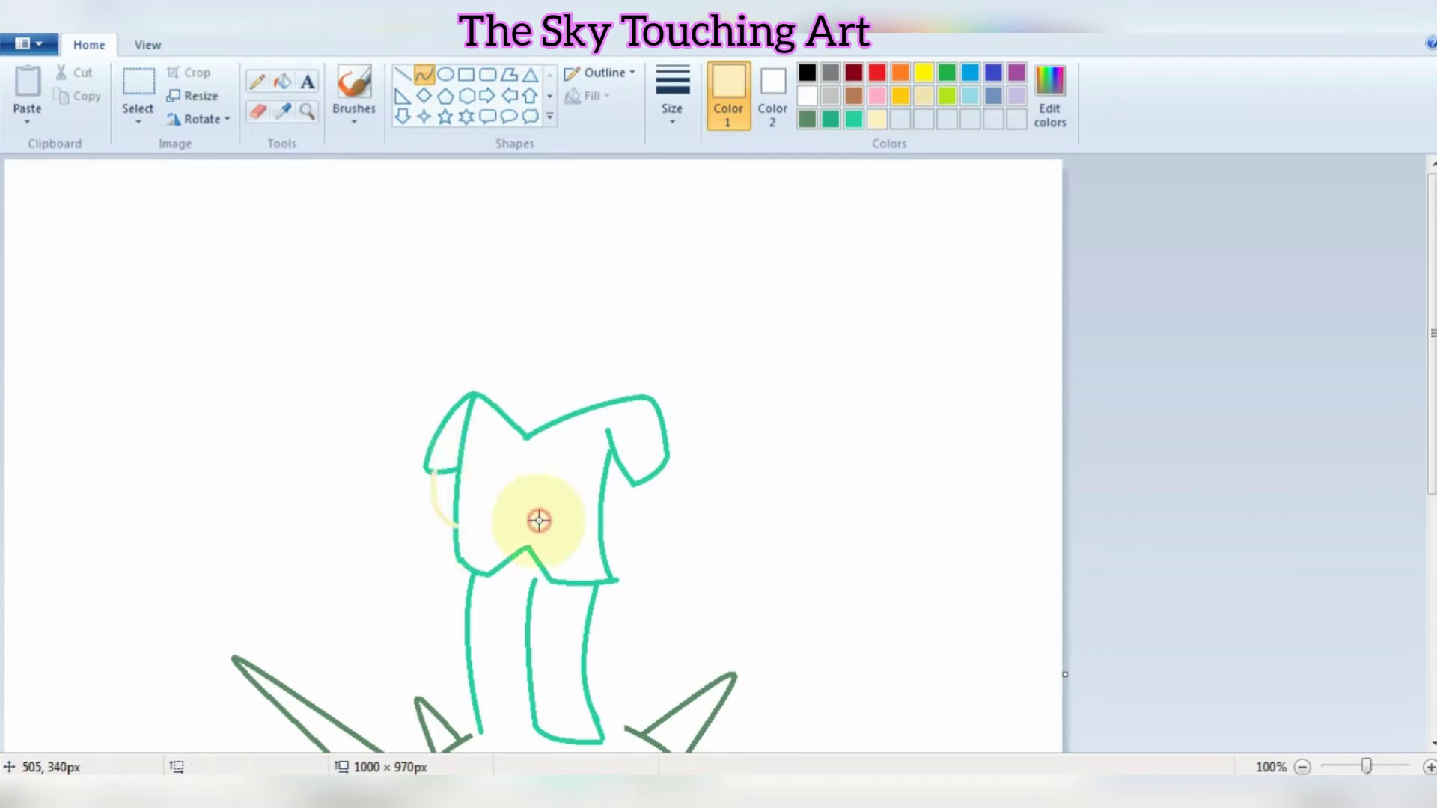
{"action": "left_click_drag", "start_coordinate": [639, 488], "coordinate": [607, 517]}
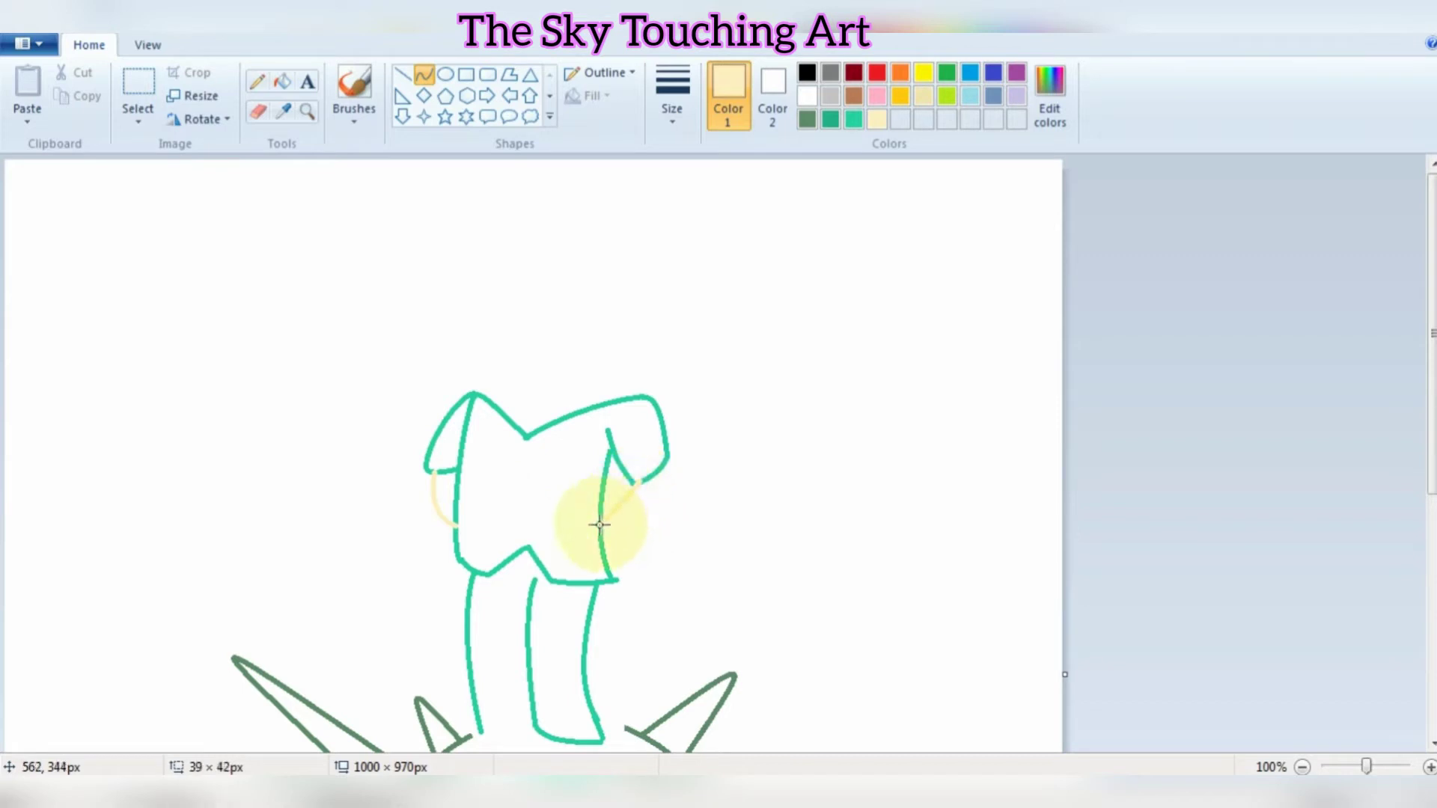
{"action": "left_click", "coordinate": [642, 509]}
{"action": "left_click", "coordinate": [715, 503]}
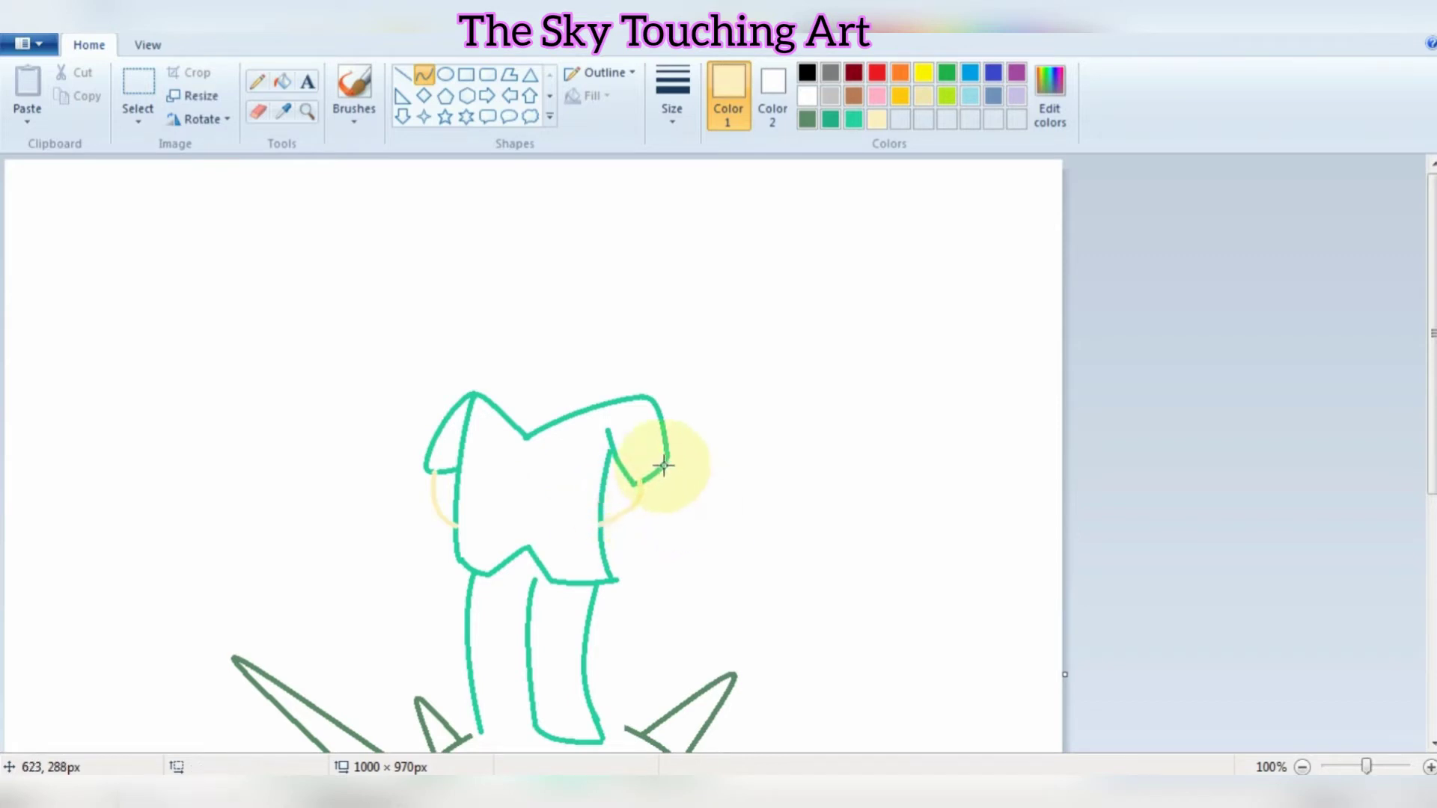
{"action": "left_click_drag", "start_coordinate": [664, 465], "coordinate": [600, 537]}
{"action": "left_click", "coordinate": [656, 476]}
{"action": "left_click_drag", "start_coordinate": [656, 476], "coordinate": [665, 496]}
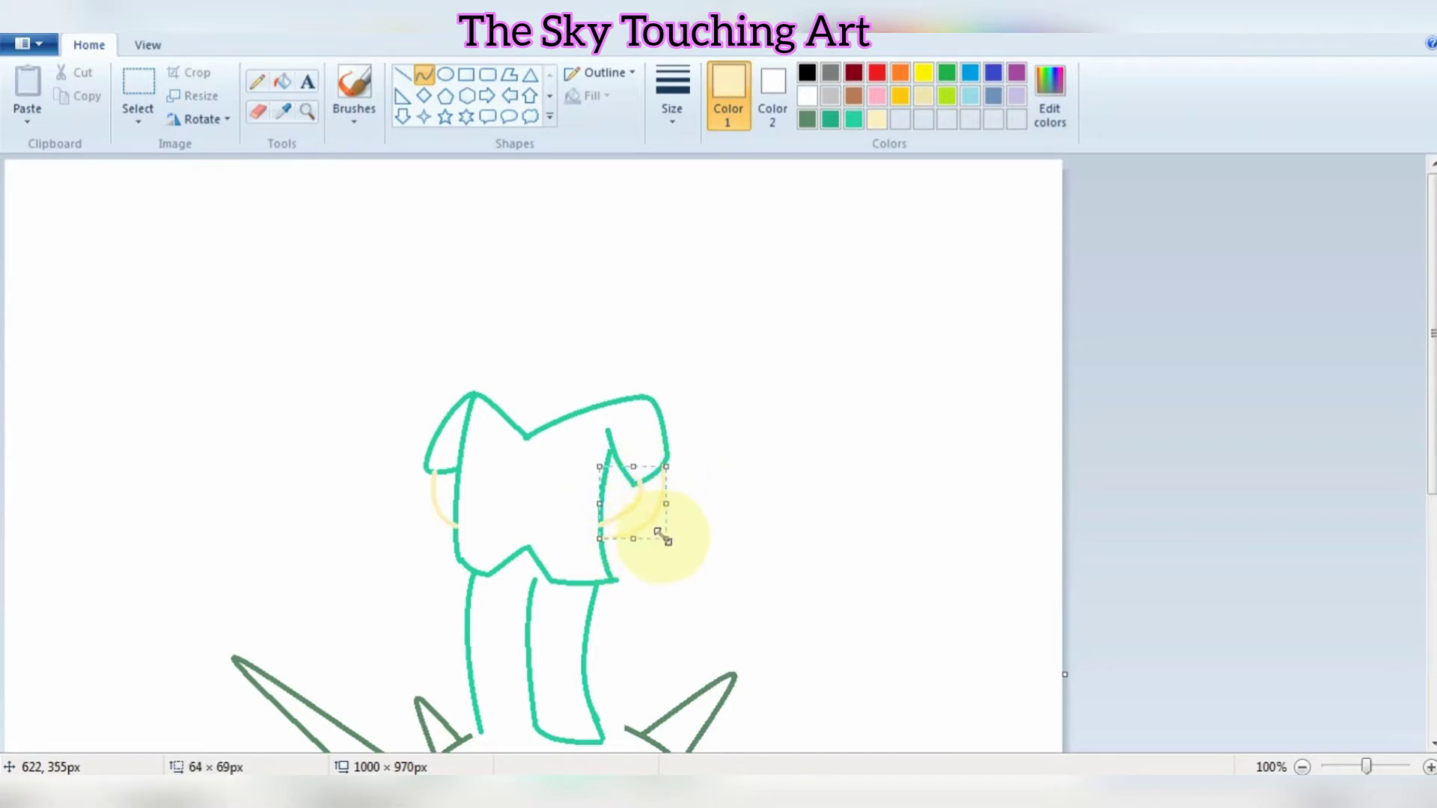
{"action": "left_click", "coordinate": [65, 18]}
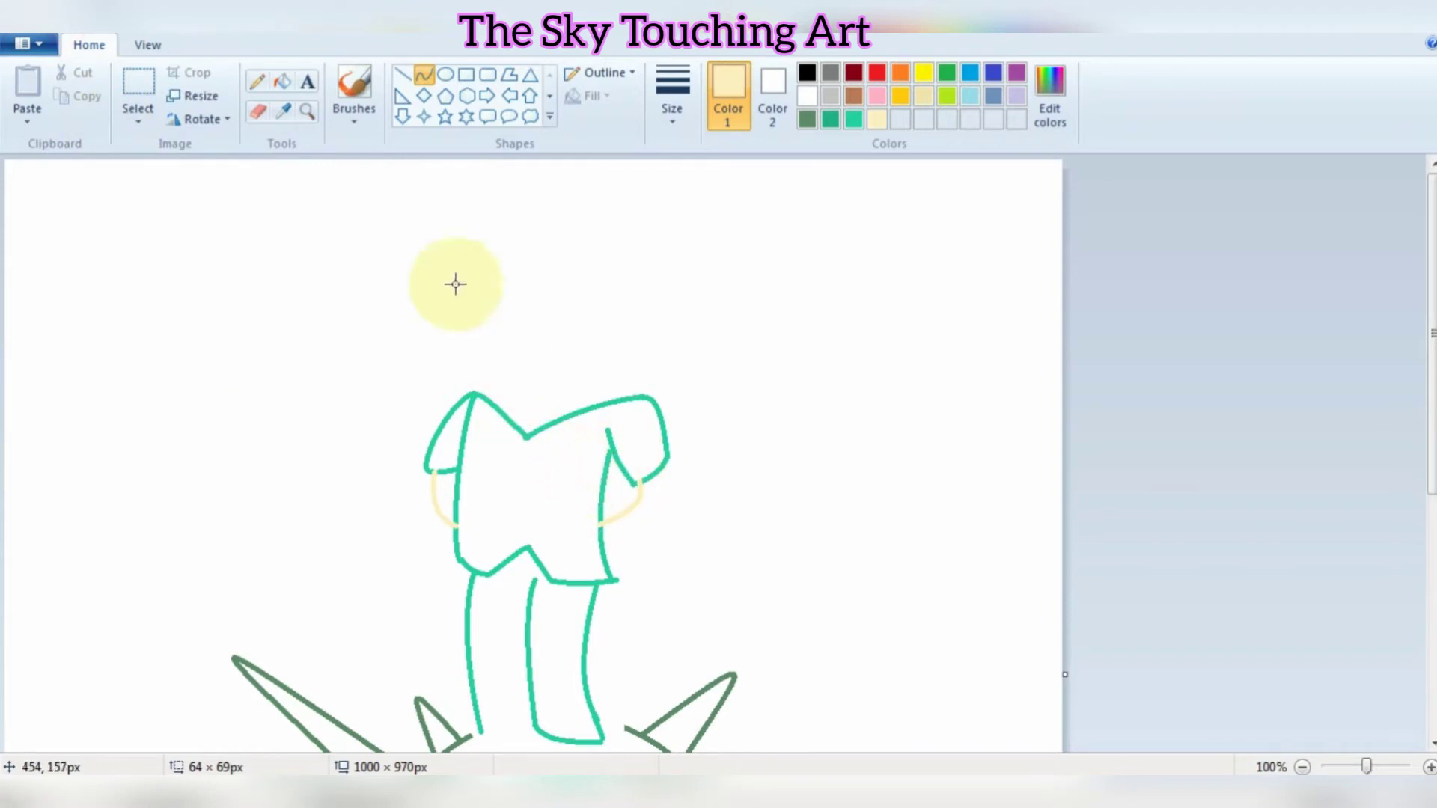
{"action": "left_click", "coordinate": [256, 85]}
{"action": "left_click", "coordinate": [307, 113]}
{"action": "left_click", "coordinate": [532, 333]}
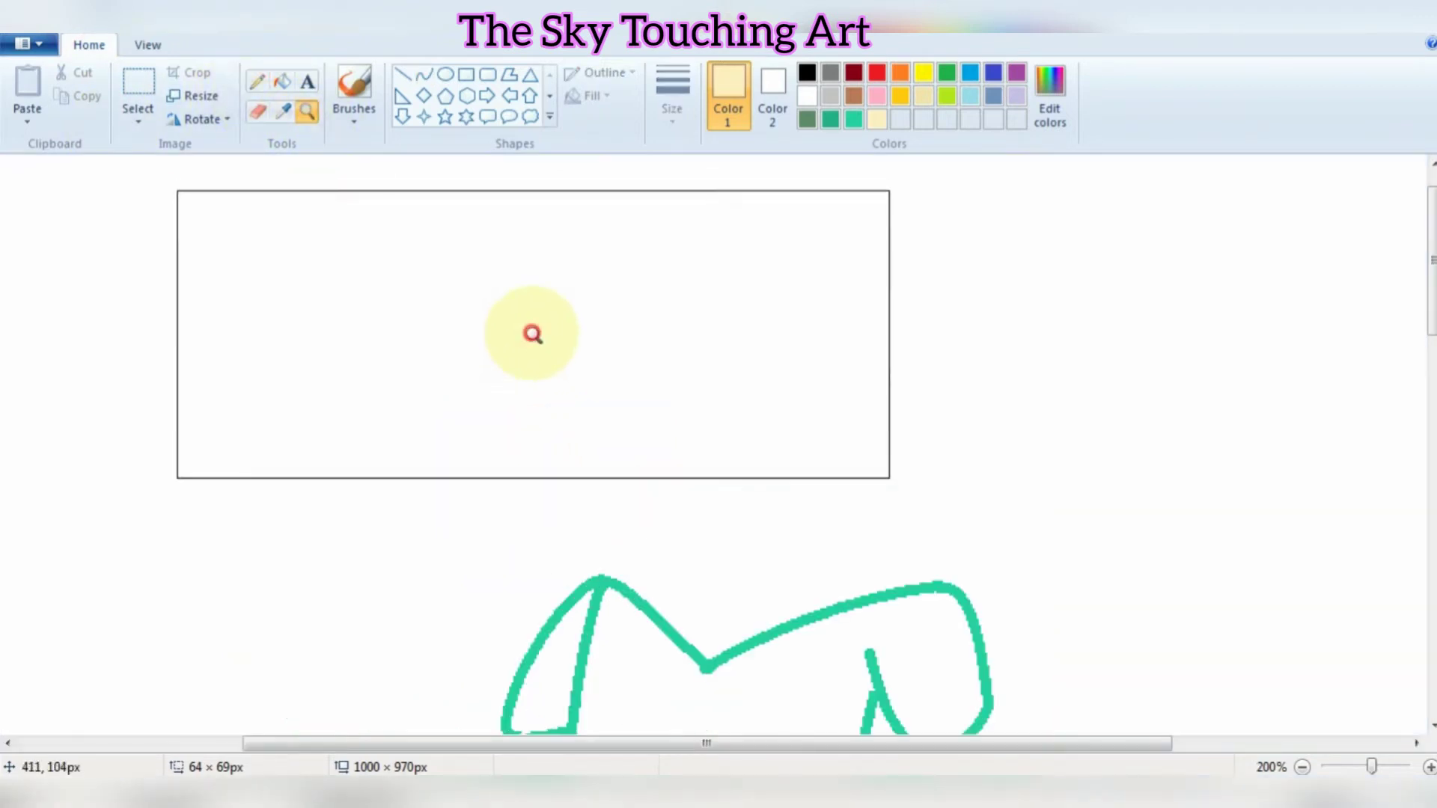
{"action": "left_click_drag", "start_coordinate": [751, 753], "coordinate": [797, 755]}
{"action": "right_click", "coordinate": [497, 427]}
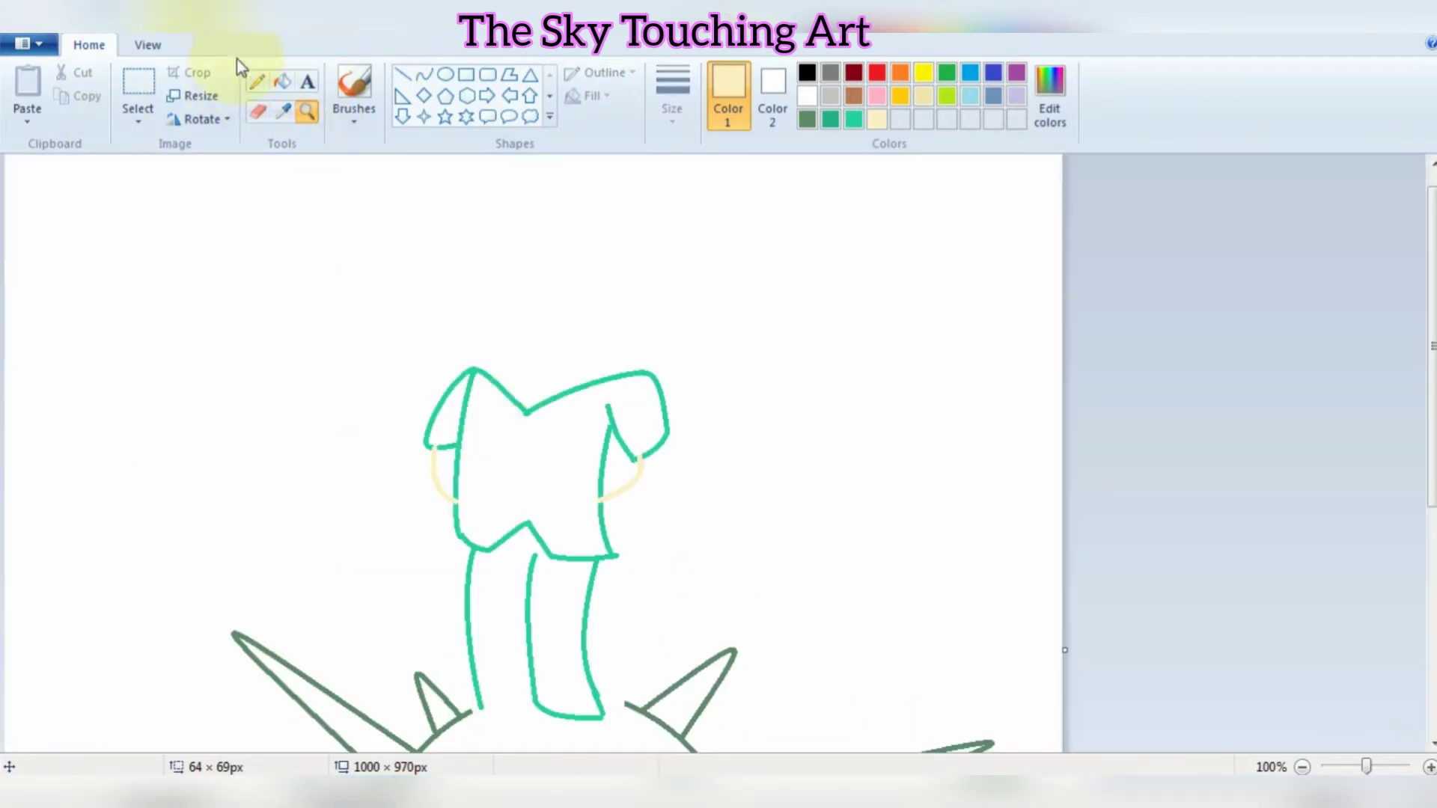
- Draw the left side of the face freehand in cream with a thick Pencil line, between the shirt collar and the forehead
{"action": "left_click", "coordinate": [255, 83]}
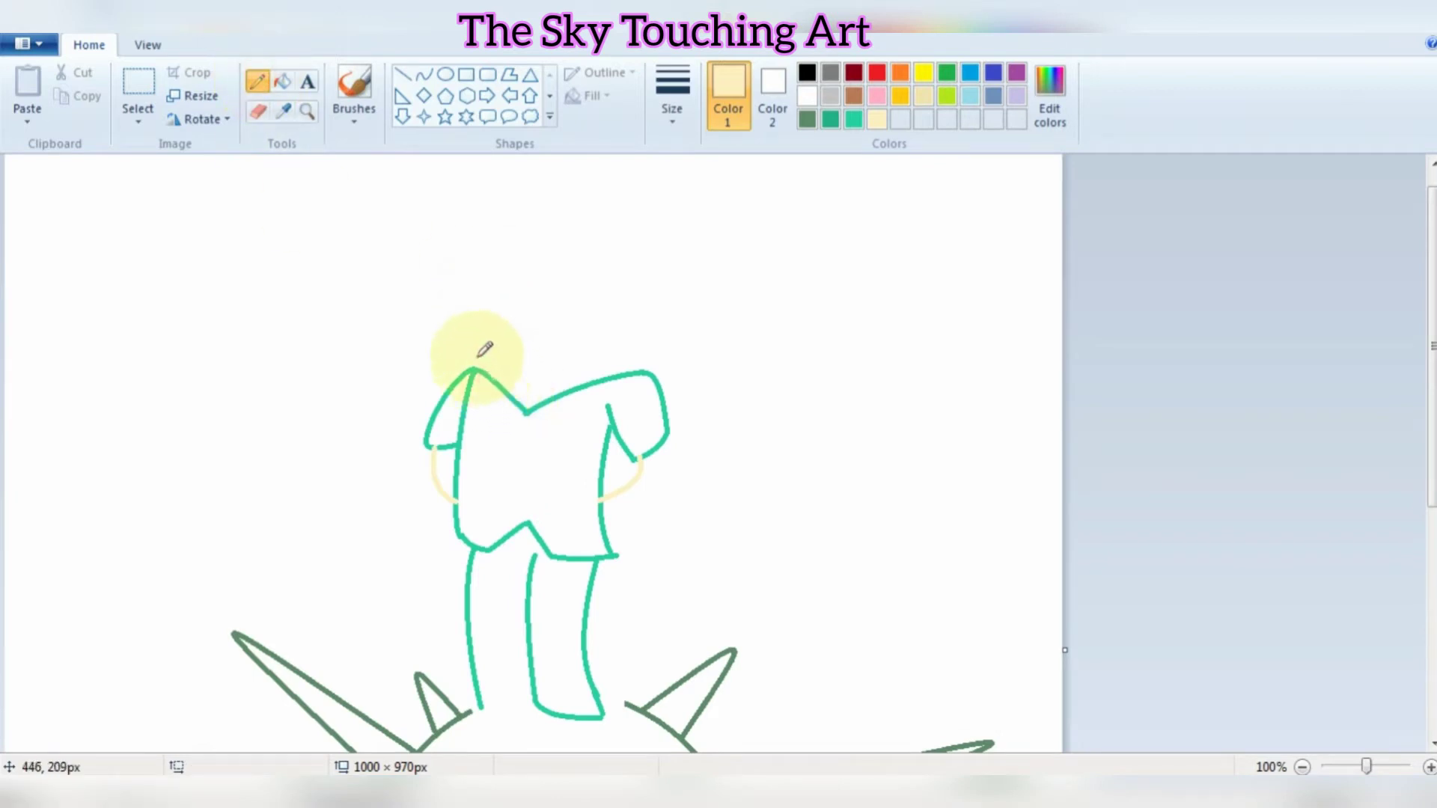
{"action": "left_click", "coordinate": [672, 95]}
{"action": "left_click", "coordinate": [704, 279]}
{"action": "left_click_drag", "start_coordinate": [491, 378], "coordinate": [473, 350]}
{"action": "scroll", "coordinate": [496, 217], "scroll_direction": "up", "scroll_amount": 1}
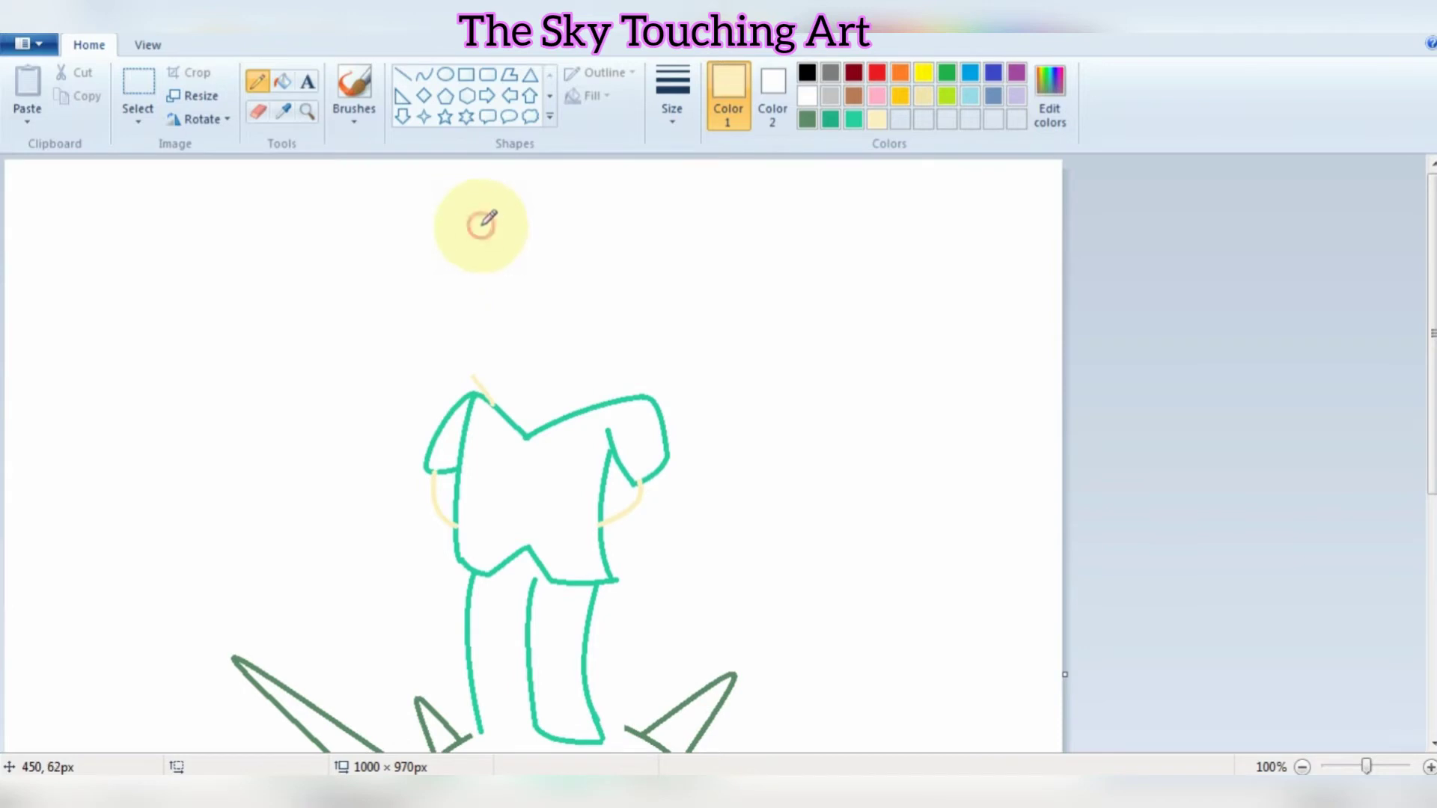
{"action": "mouse_move", "coordinate": [482, 225]}
{"action": "left_mouse_down"}
{"action": "mouse_move", "coordinate": [459, 344]}
{"action": "mouse_move", "coordinate": [490, 408]}
{"action": "left_mouse_up"}
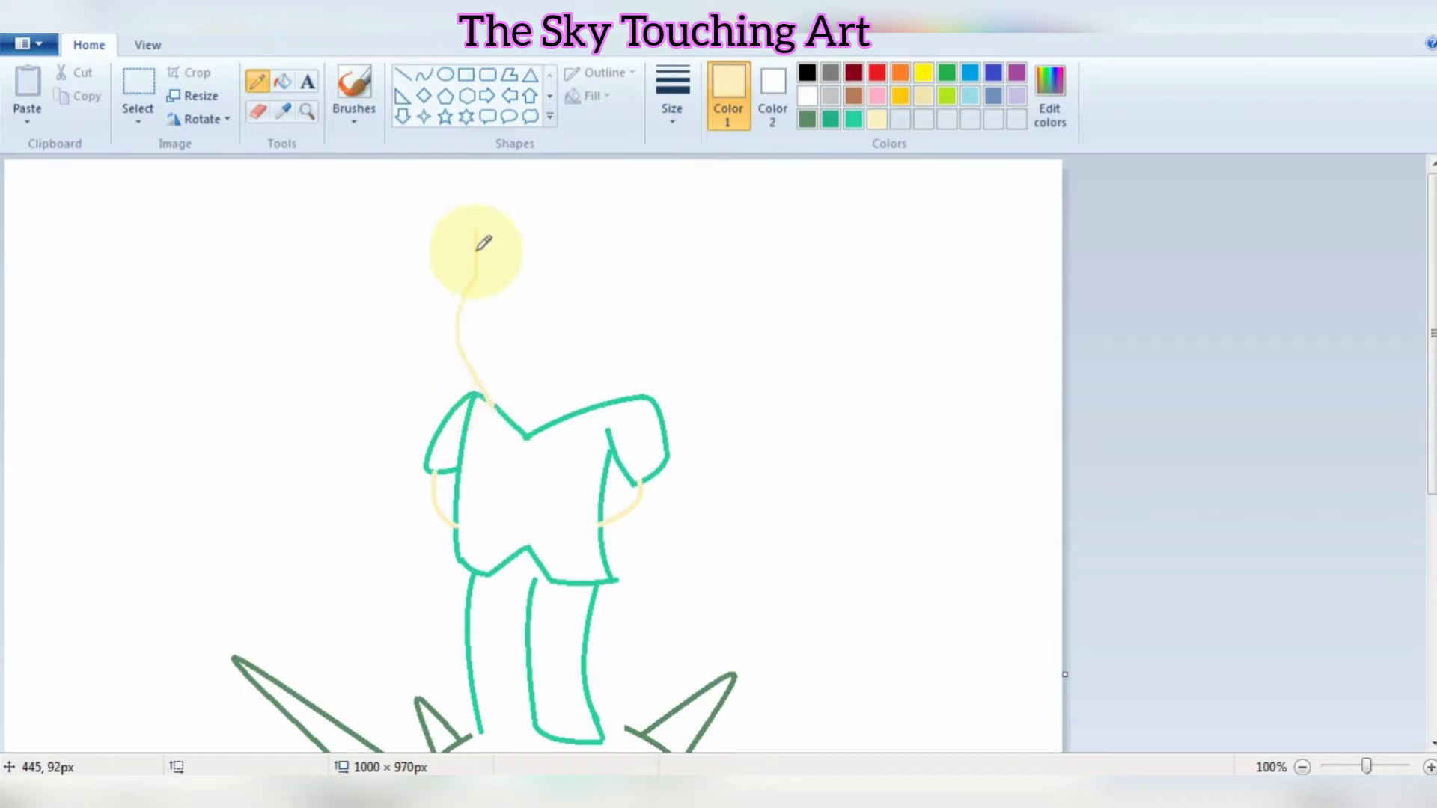
- Mix a slightly lighter teal and draw the cap's lower edge as a curve about 139 × 80 px, sloping from the forehead towards the ear
{"action": "left_click", "coordinate": [854, 119]}
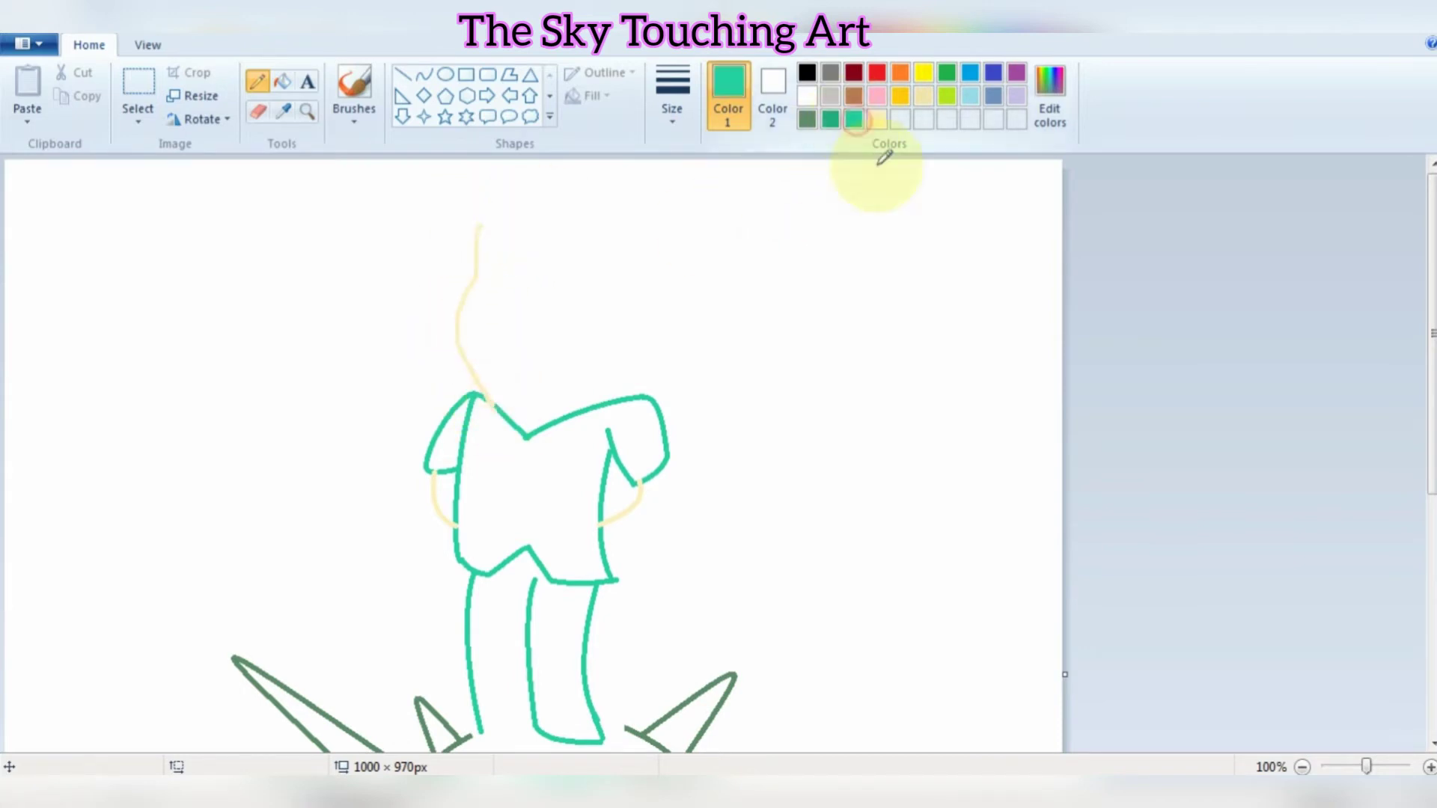
{"action": "left_click", "coordinate": [1048, 112]}
{"action": "left_click", "coordinate": [526, 546]}
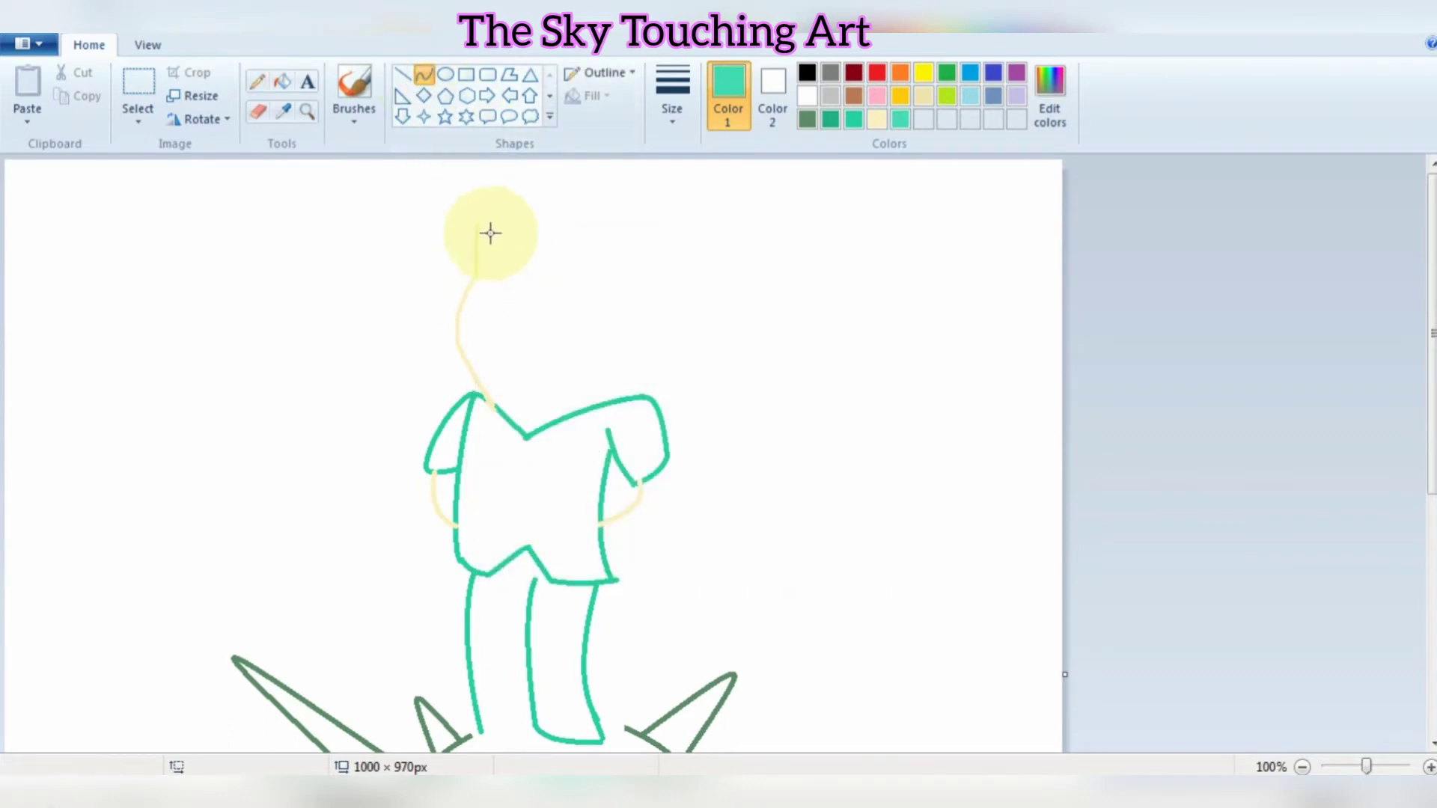
{"action": "left_click_drag", "start_coordinate": [483, 225], "coordinate": [631, 307]}
{"action": "left_click", "coordinate": [491, 224]}
{"action": "left_click", "coordinate": [549, 251]}
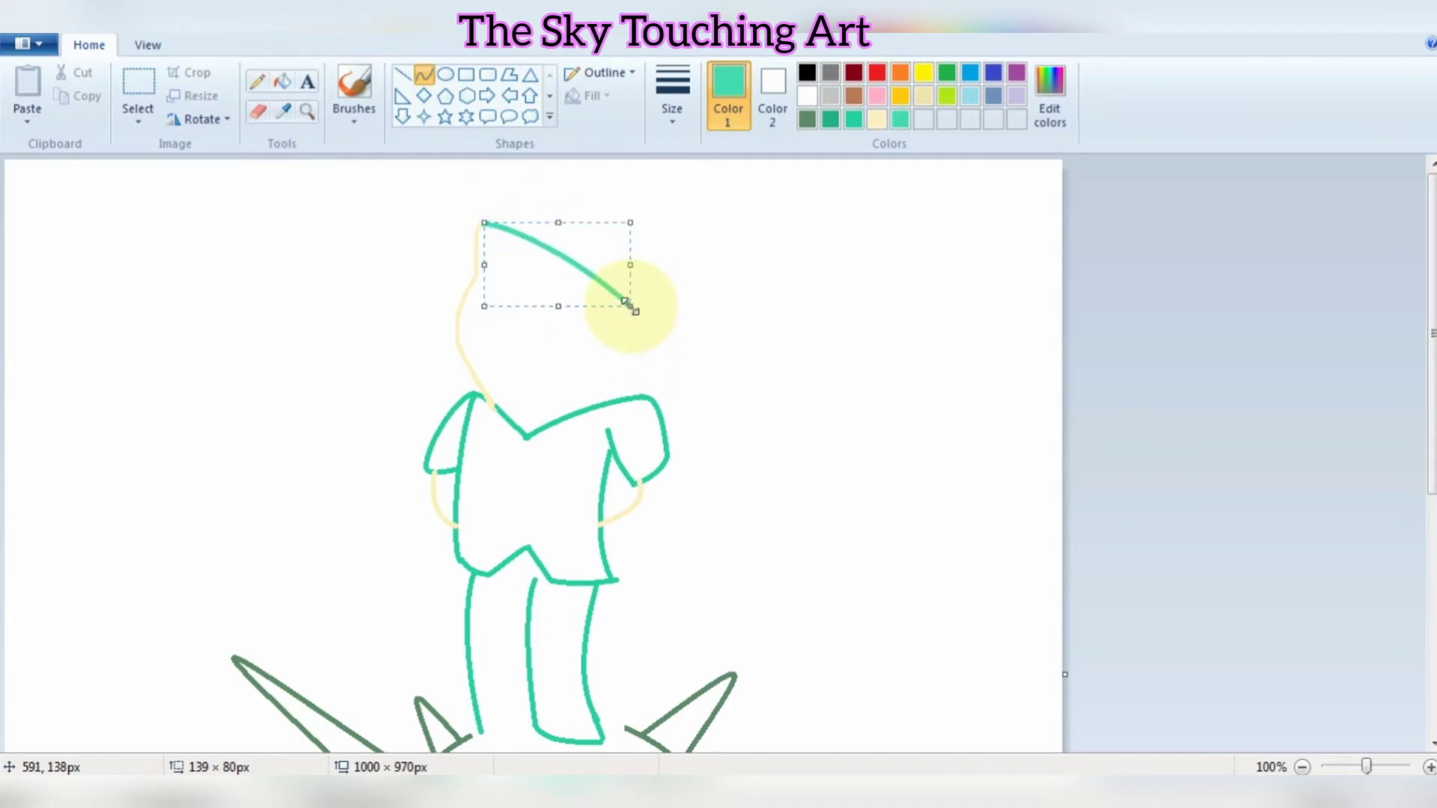
- Draw the cap's rounded front and its crown curve about 134 × 105 px, extending the back edge freehand down behind the ear area
{"action": "mouse_move", "coordinate": [479, 215]}
{"action": "left_mouse_down"}
{"action": "mouse_move", "coordinate": [504, 170]}
{"action": "mouse_move", "coordinate": [536, 169]}
{"action": "mouse_move", "coordinate": [517, 172]}
{"action": "mouse_move", "coordinate": [577, 199]}
{"action": "mouse_move", "coordinate": [658, 277]}
{"action": "left_mouse_up"}
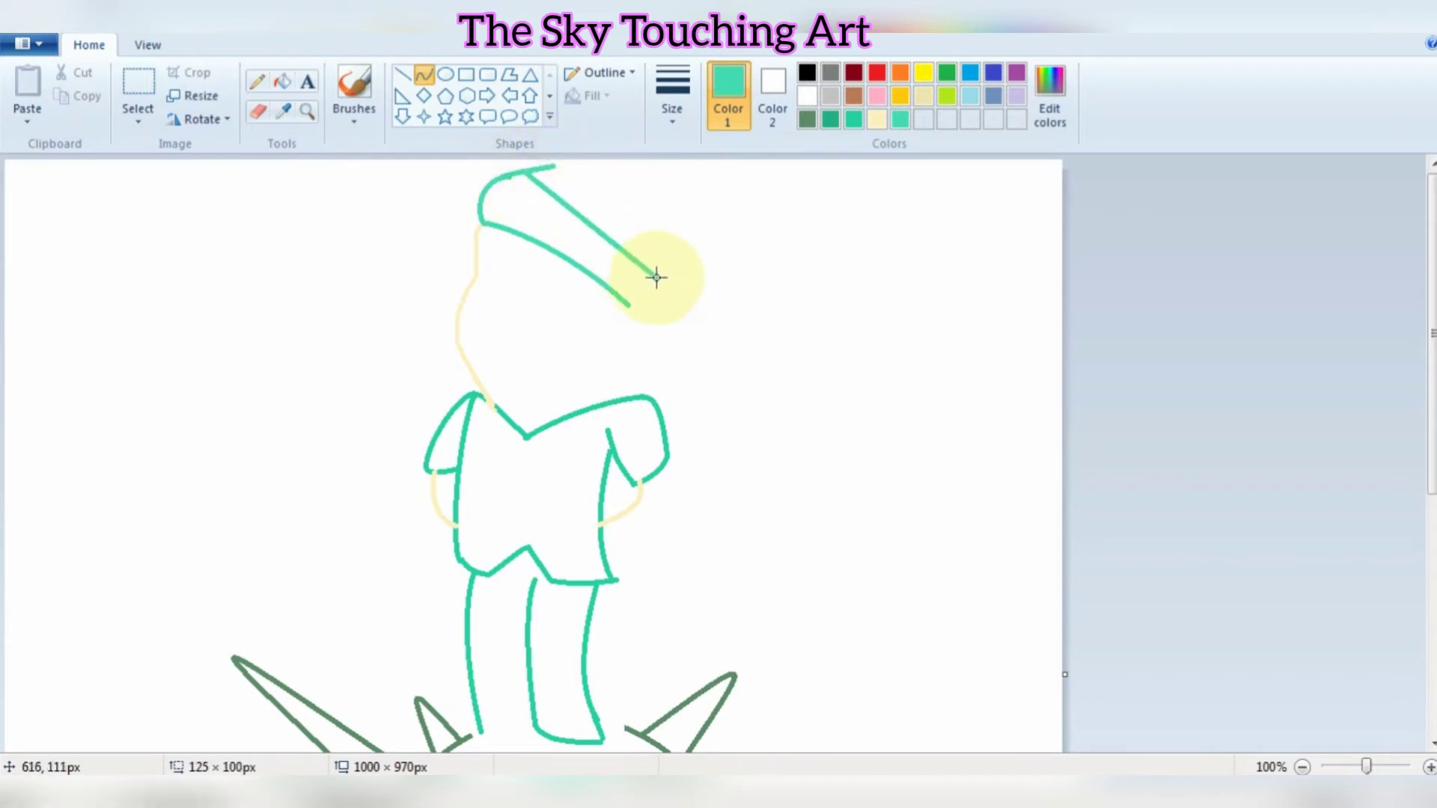
{"action": "left_click_drag", "start_coordinate": [544, 165], "coordinate": [662, 277]}
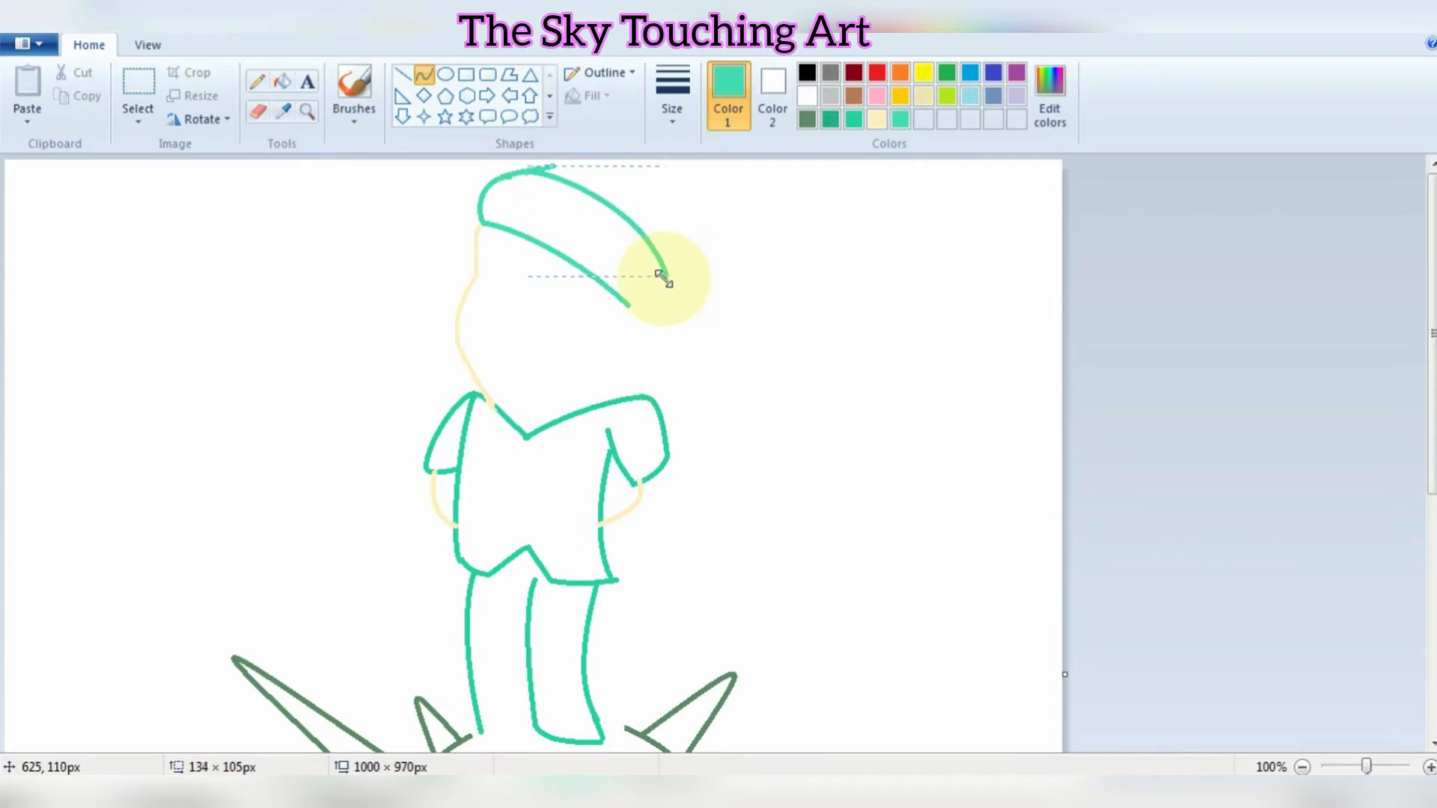
{"action": "left_click", "coordinate": [256, 81]}
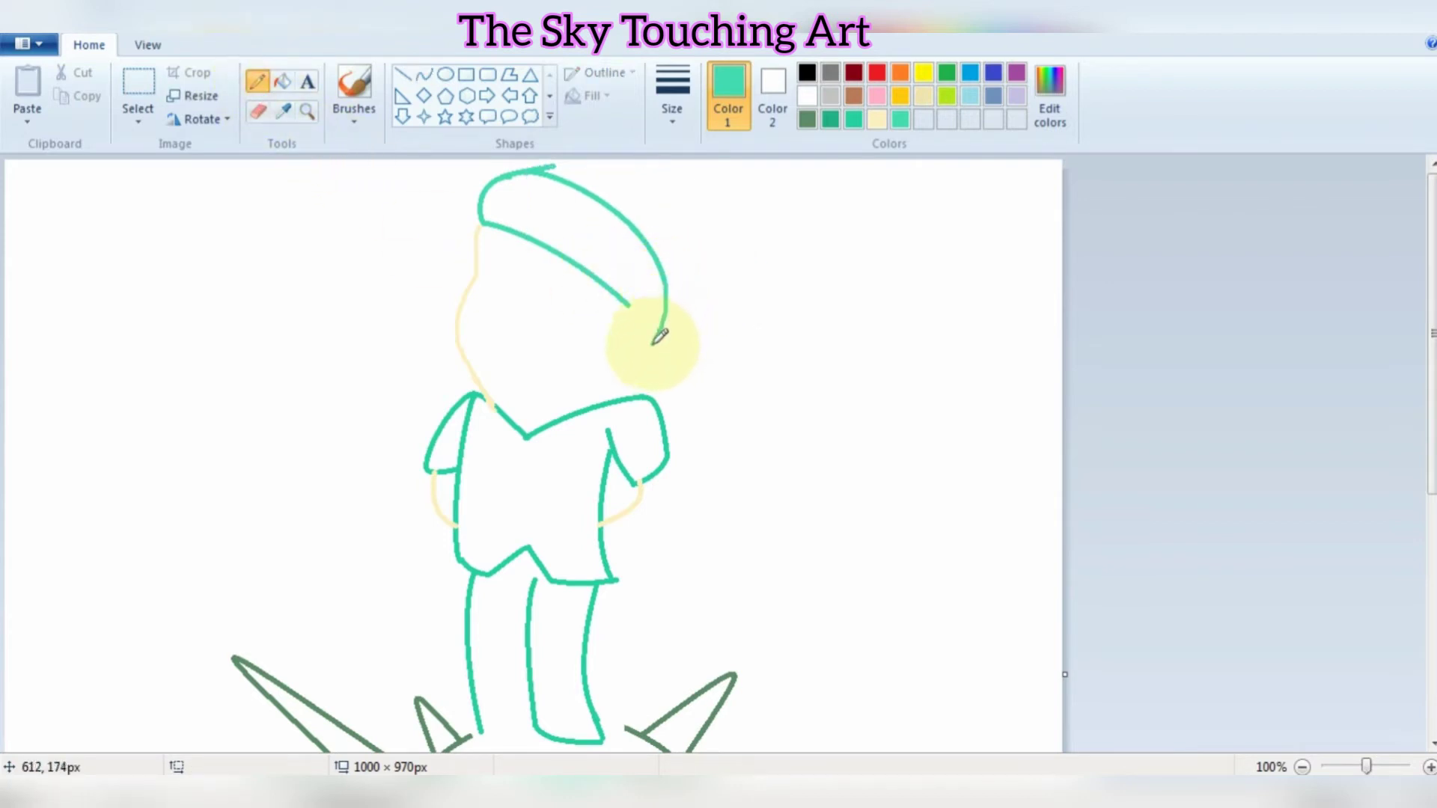
- Draw the ear and the jaw line down to the collar in cream, and join the cap's teal back edge to the ear
{"action": "left_click", "coordinate": [876, 119]}
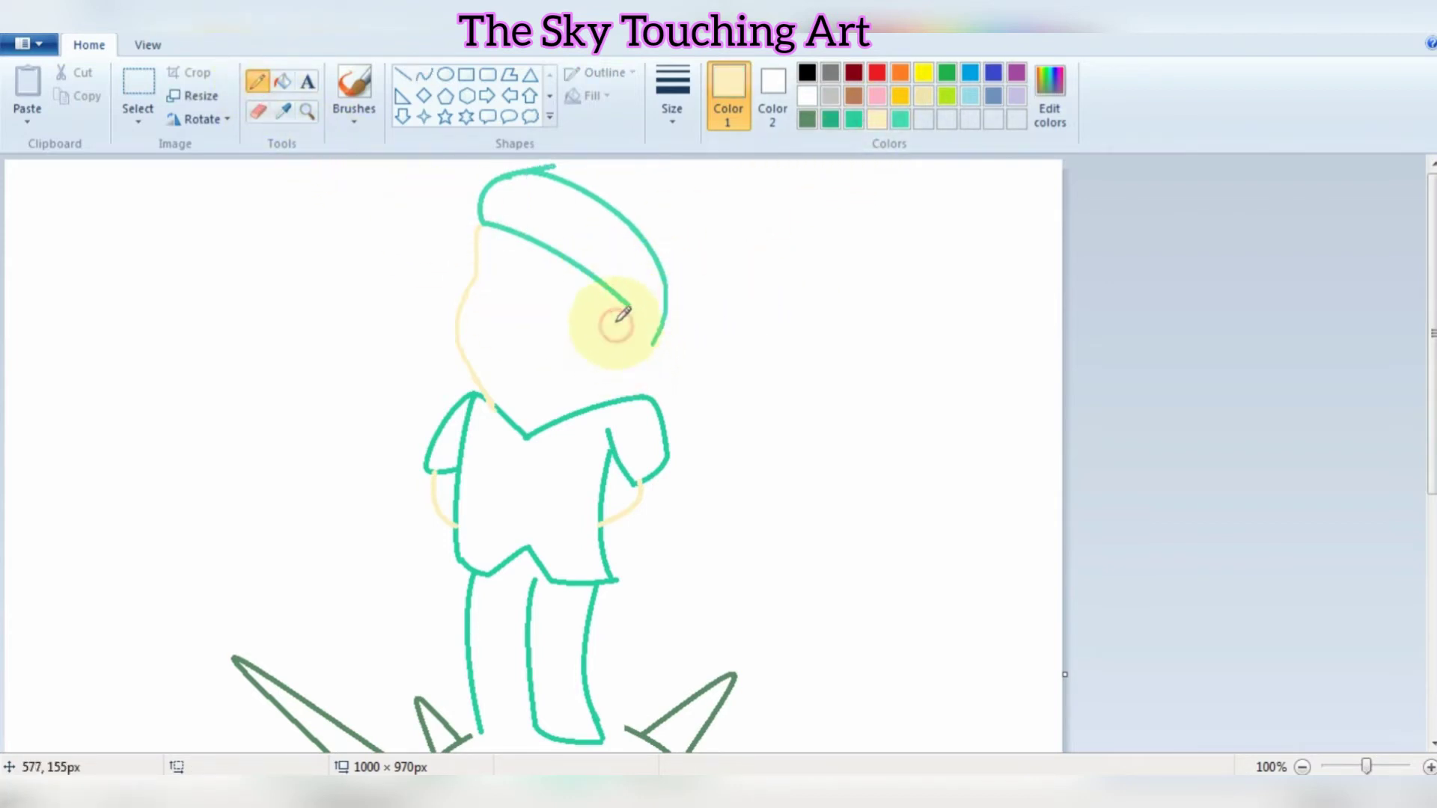
{"action": "left_click_drag", "start_coordinate": [625, 355], "coordinate": [619, 355]}
{"action": "left_click_drag", "start_coordinate": [635, 324], "coordinate": [612, 402]}
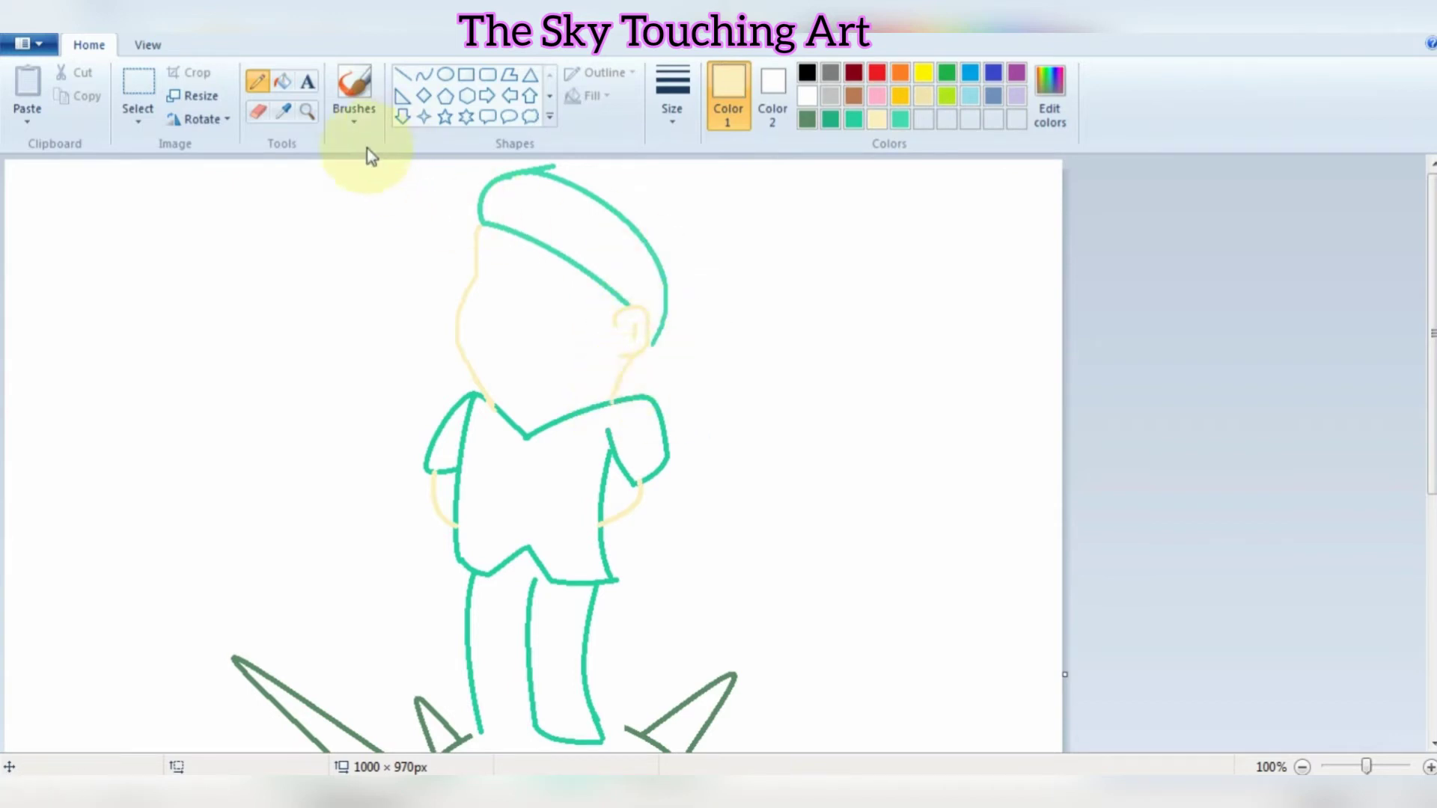
{"action": "left_click", "coordinate": [901, 121]}
{"action": "left_click_drag", "start_coordinate": [657, 335], "coordinate": [648, 346]}
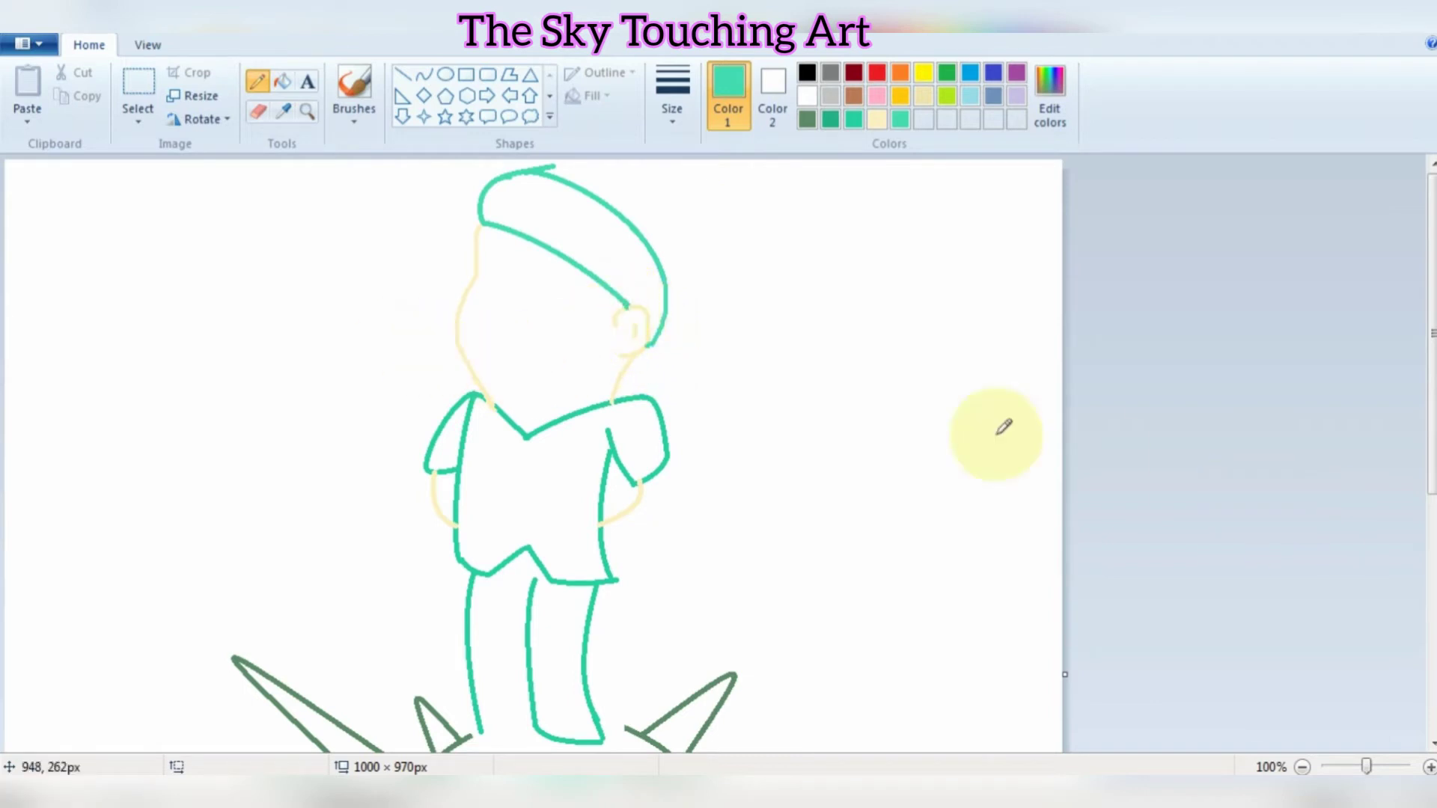
- Sample the trouser colour from the left leg and close that leg's hem with a Pencil stroke
{"action": "scroll", "coordinate": [756, 419], "scroll_direction": "down", "scroll_amount": 4}
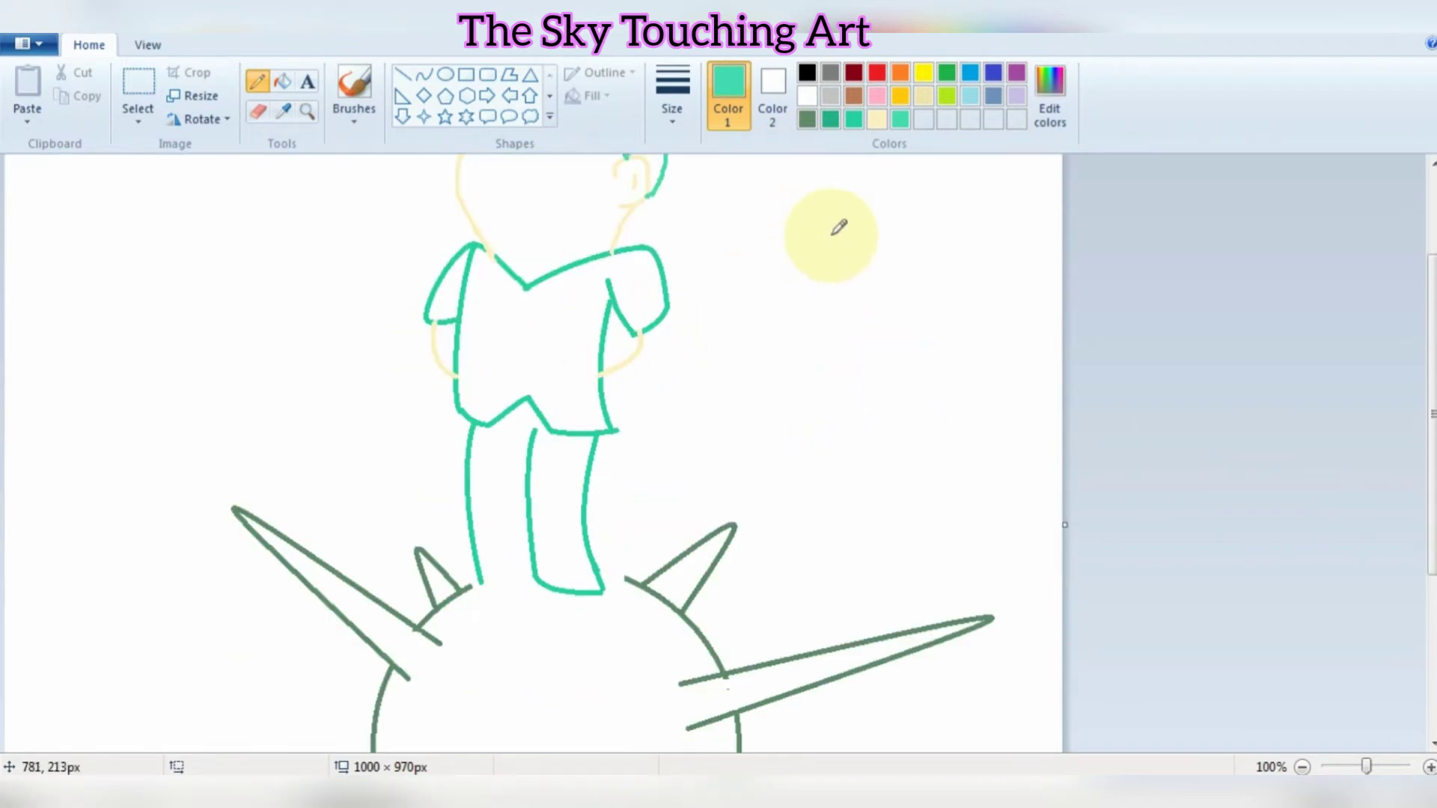
{"action": "left_click", "coordinate": [830, 72]}
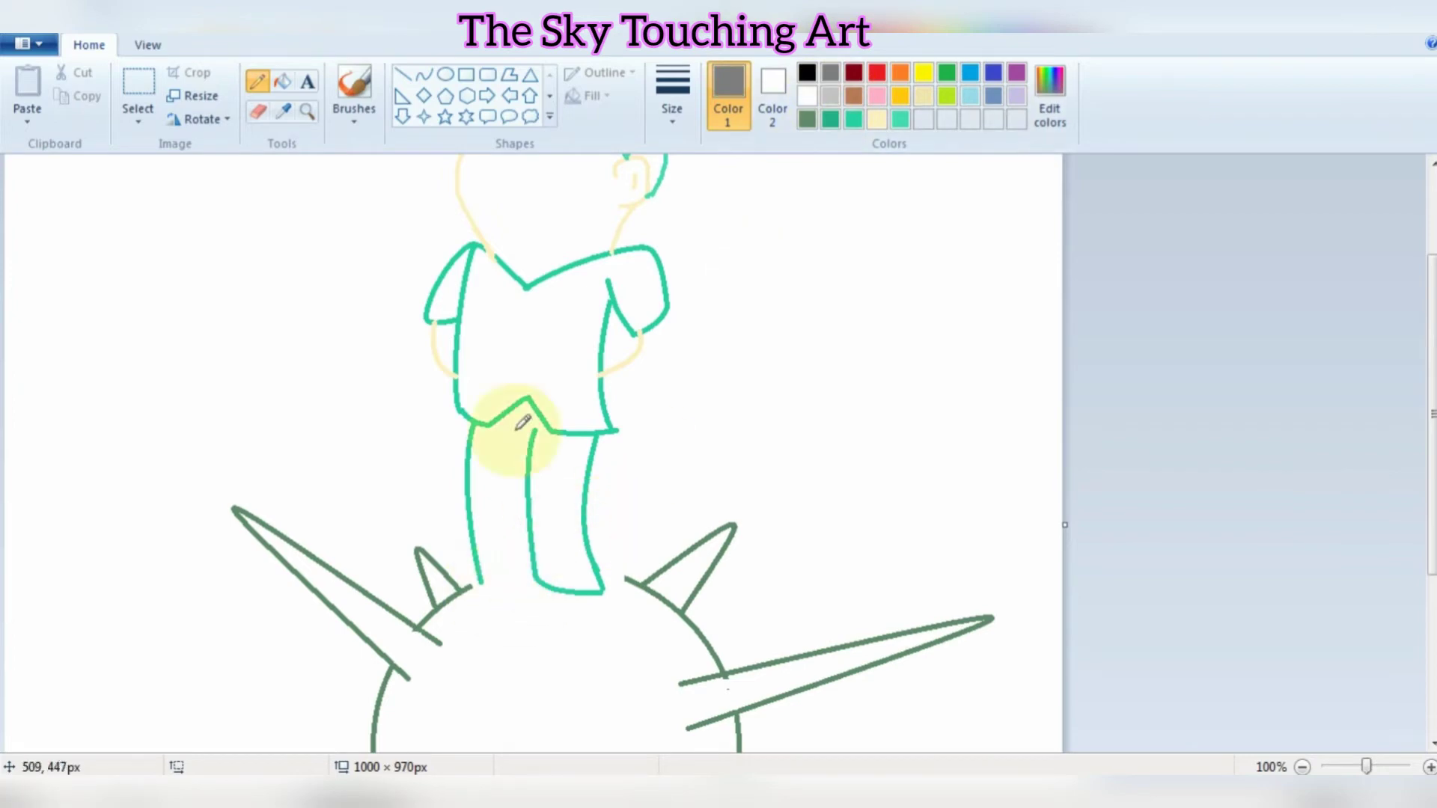
{"action": "left_click", "coordinate": [283, 110]}
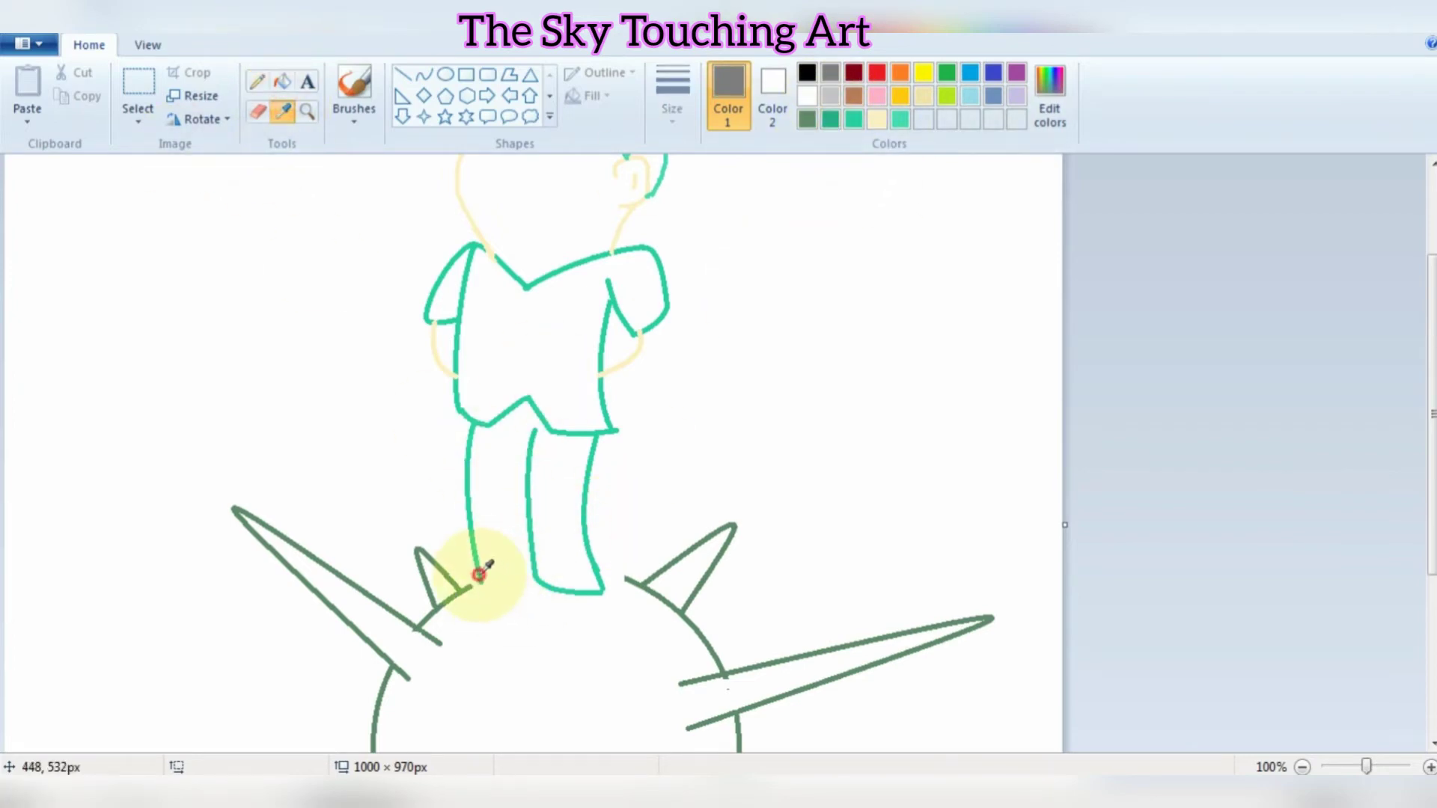
{"action": "left_click", "coordinate": [479, 574]}
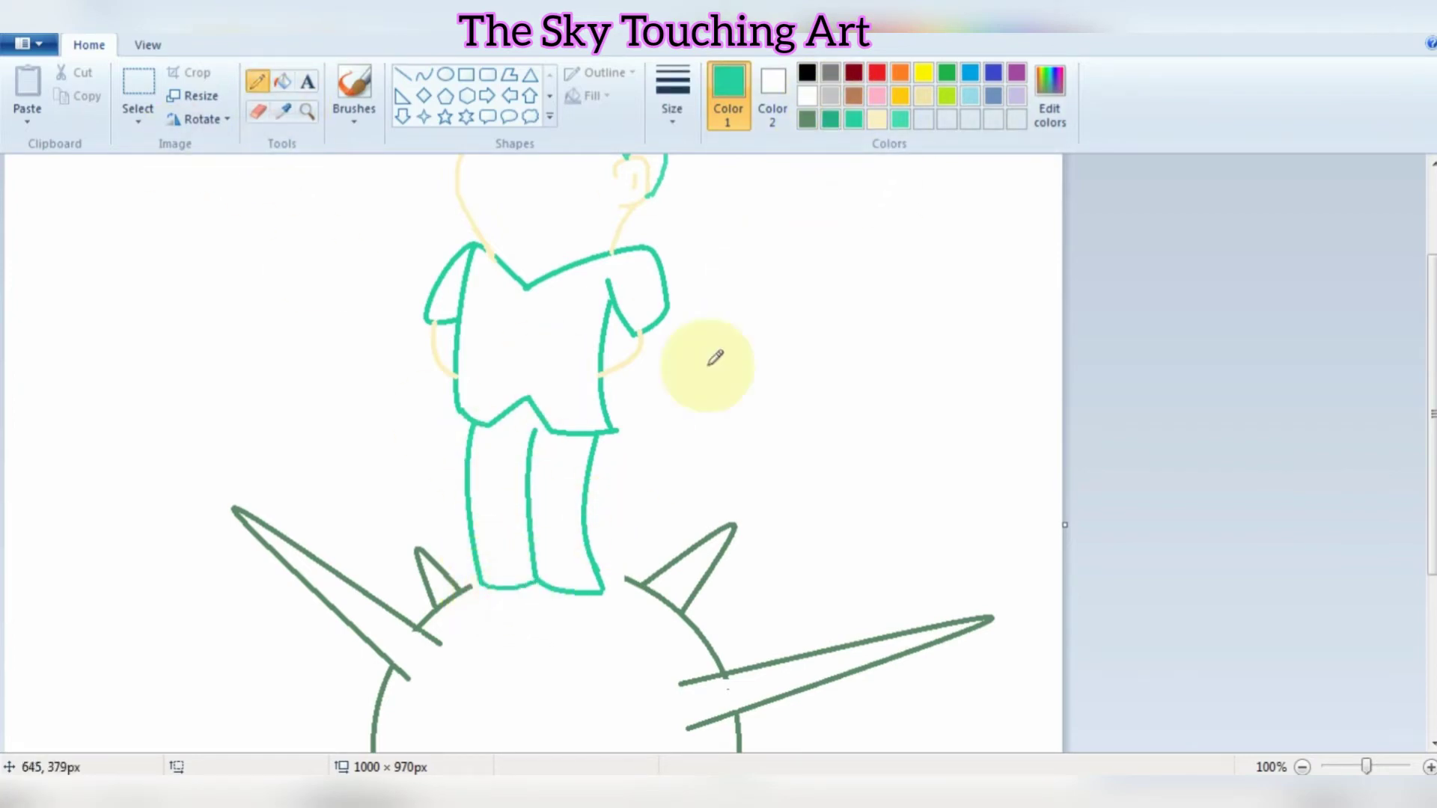
- Mix a pale mint colour, RGB 190, 243, 228, and draw the outlines of both shoes below the trouser hems
{"action": "left_click", "coordinate": [1048, 97]}
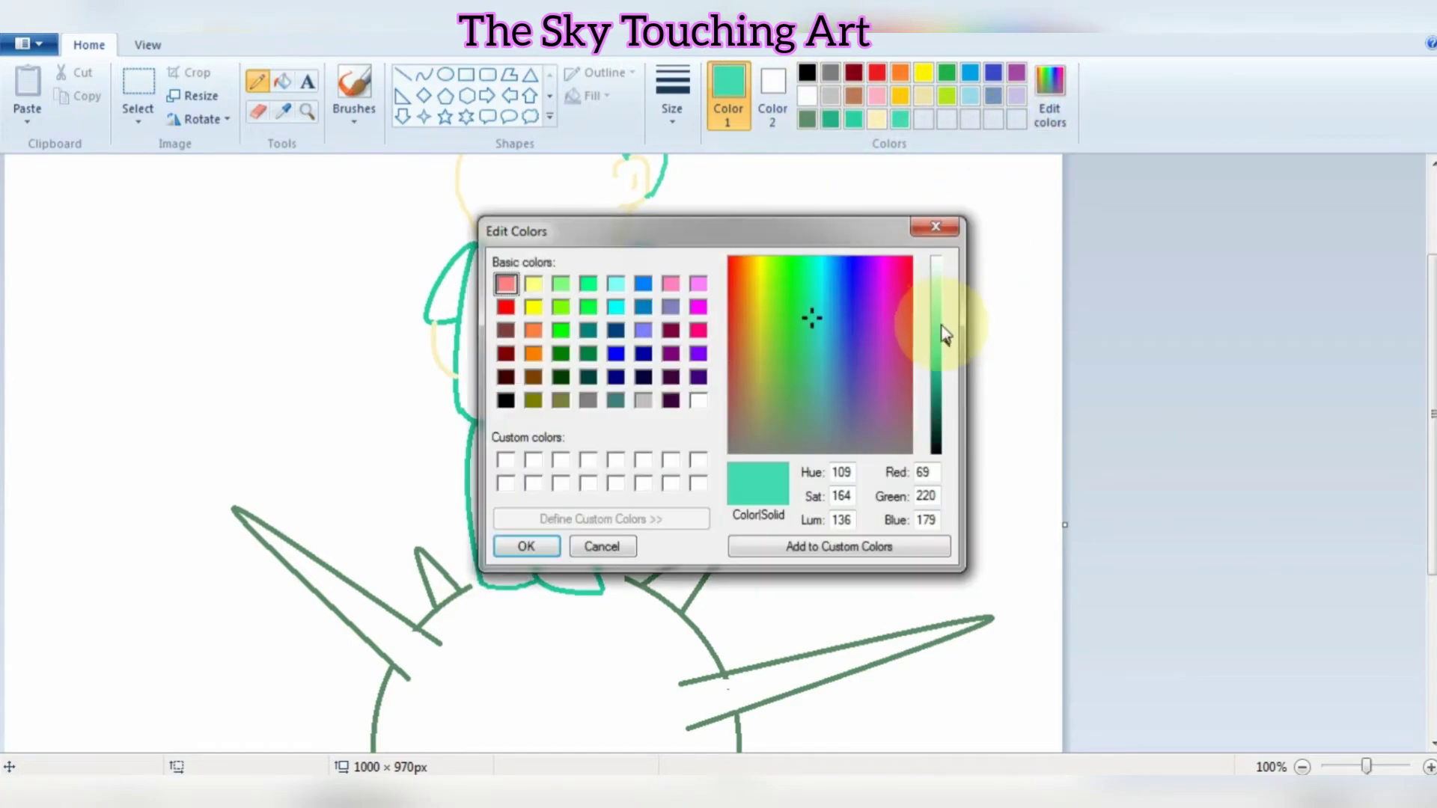
{"action": "left_click_drag", "start_coordinate": [945, 341], "coordinate": [945, 292]}
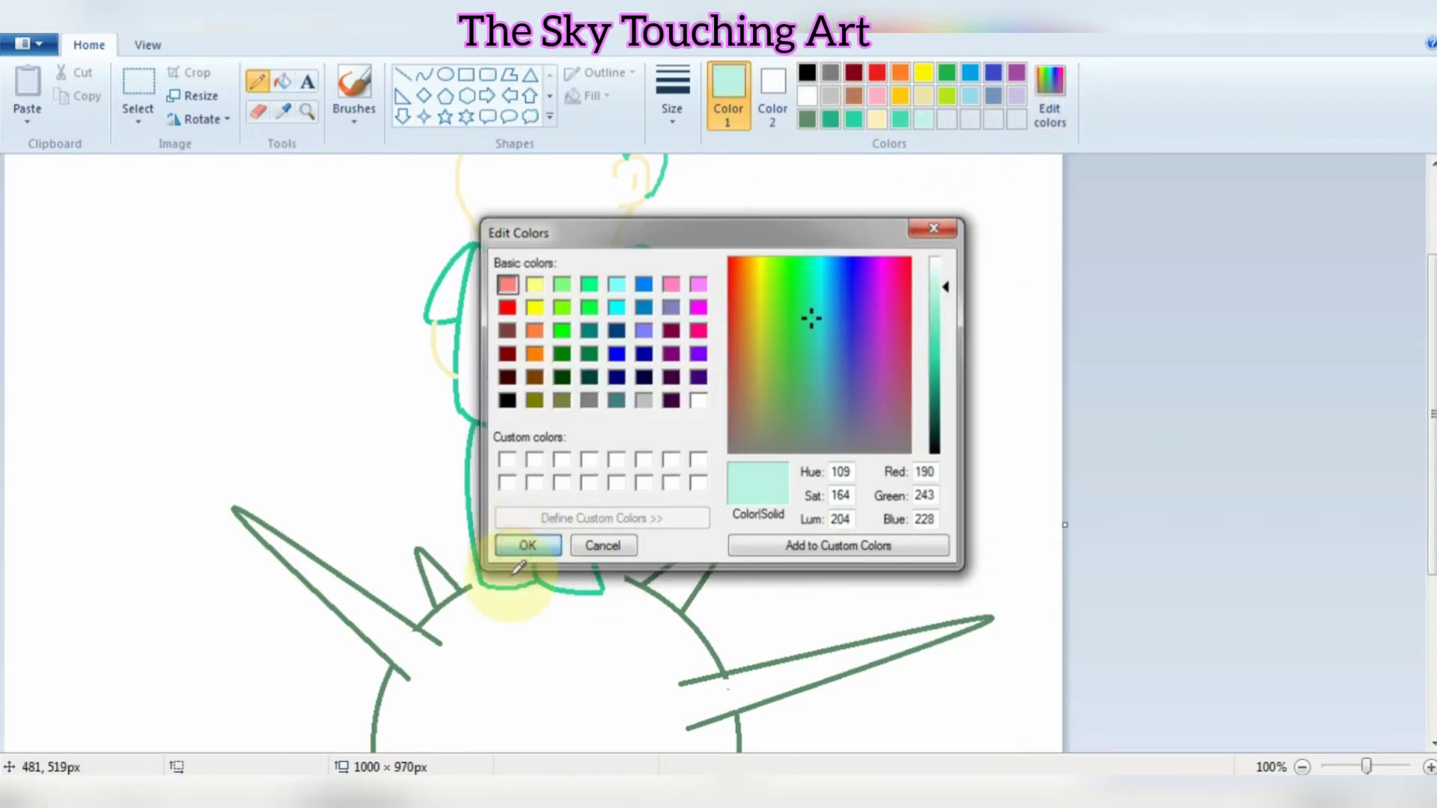
{"action": "left_click", "coordinate": [524, 547]}
{"action": "mouse_move", "coordinate": [485, 591]}
{"action": "left_mouse_down"}
{"action": "mouse_move", "coordinate": [534, 583]}
{"action": "mouse_move", "coordinate": [538, 599]}
{"action": "mouse_move", "coordinate": [508, 623]}
{"action": "mouse_move", "coordinate": [486, 586]}
{"action": "mouse_move", "coordinate": [462, 610]}
{"action": "mouse_move", "coordinate": [474, 628]}
{"action": "mouse_move", "coordinate": [556, 605]}
{"action": "mouse_move", "coordinate": [477, 581]}
{"action": "mouse_move", "coordinate": [541, 585]}
{"action": "mouse_move", "coordinate": [497, 608]}
{"action": "mouse_move", "coordinate": [514, 624]}
{"action": "mouse_move", "coordinate": [600, 594]}
{"action": "mouse_move", "coordinate": [552, 616]}
{"action": "left_mouse_up"}
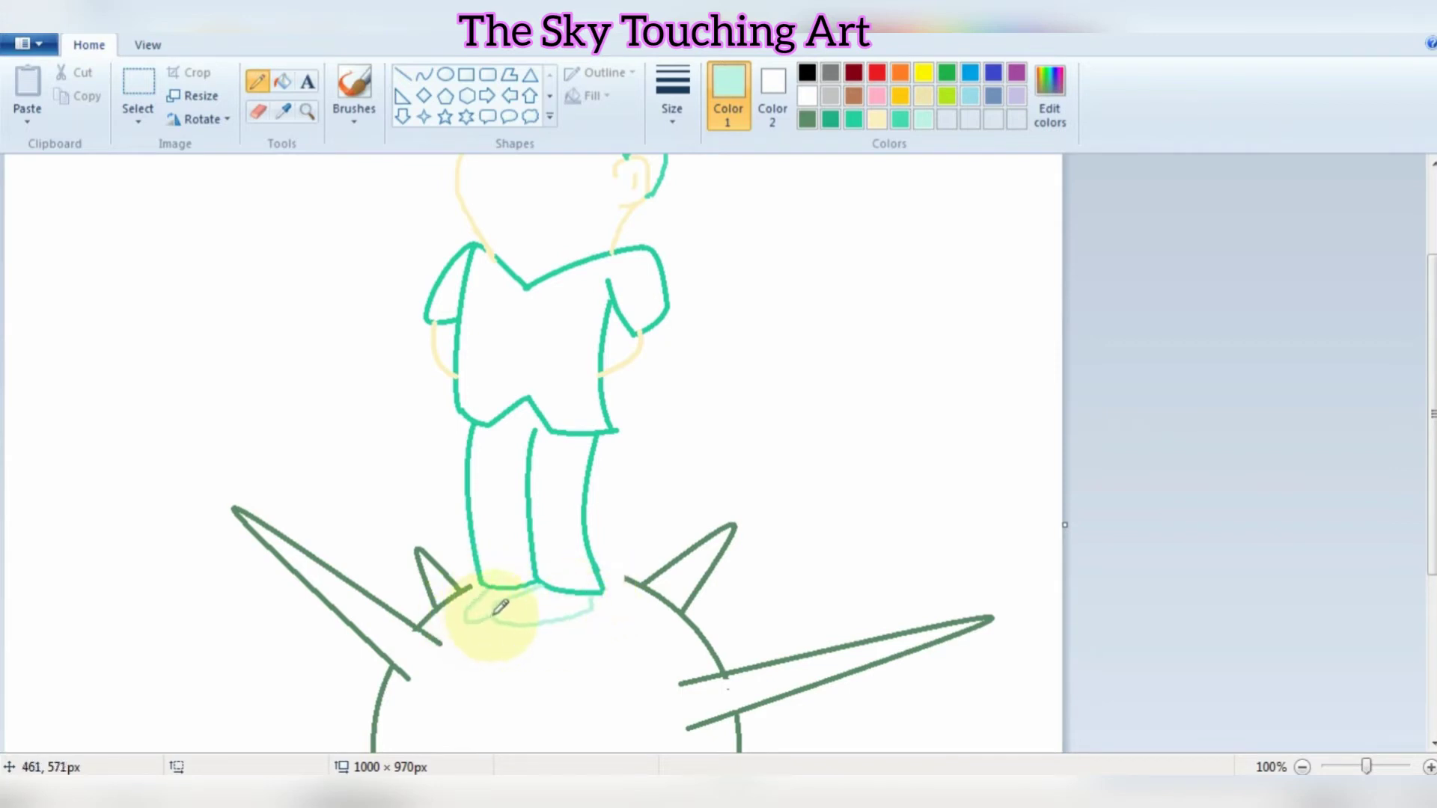
- Outline a rounded face mask in pale mint with curves over the lower left part of the face, from cheek to chin
{"action": "scroll", "coordinate": [613, 509], "scroll_direction": "up", "scroll_amount": 3}
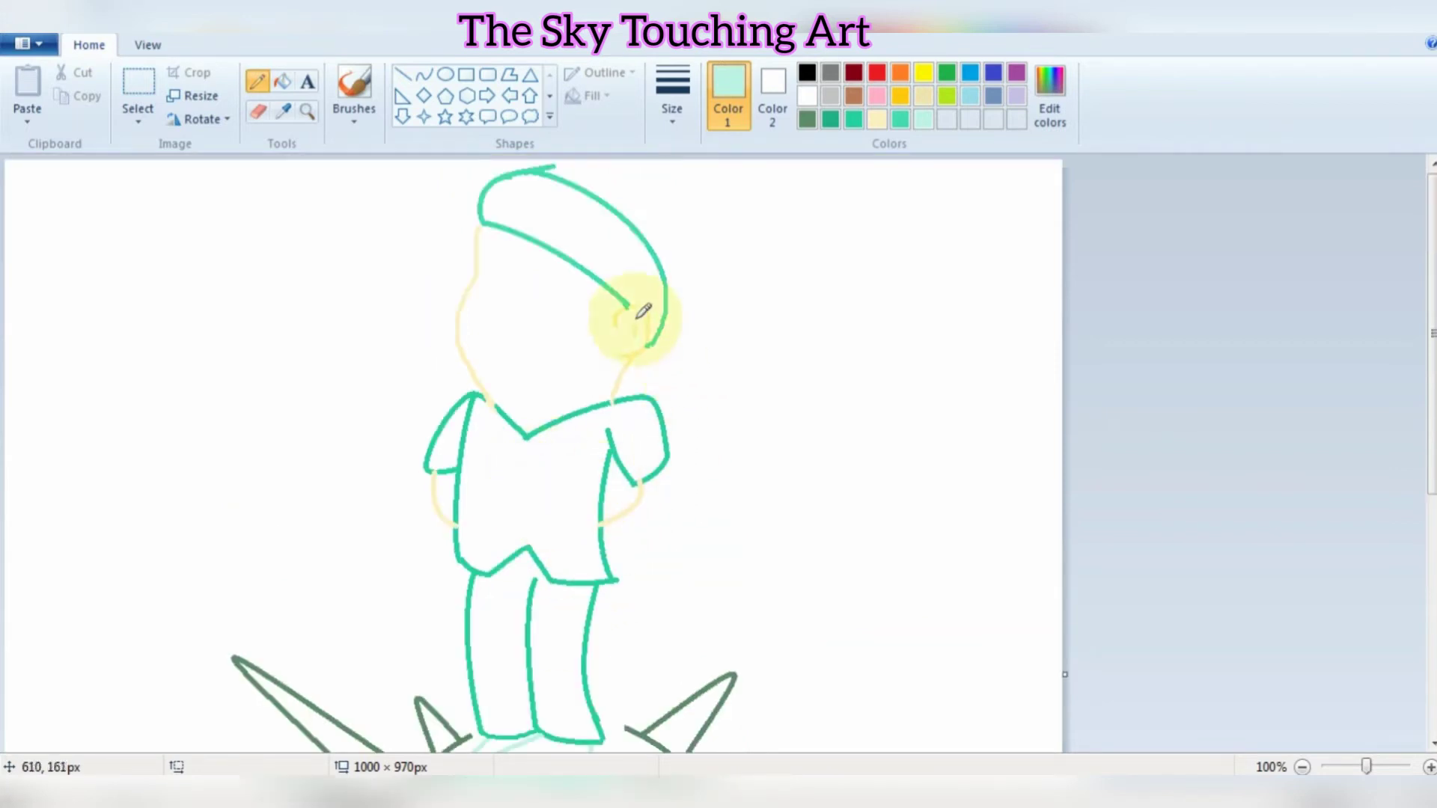
{"action": "left_click", "coordinate": [424, 74]}
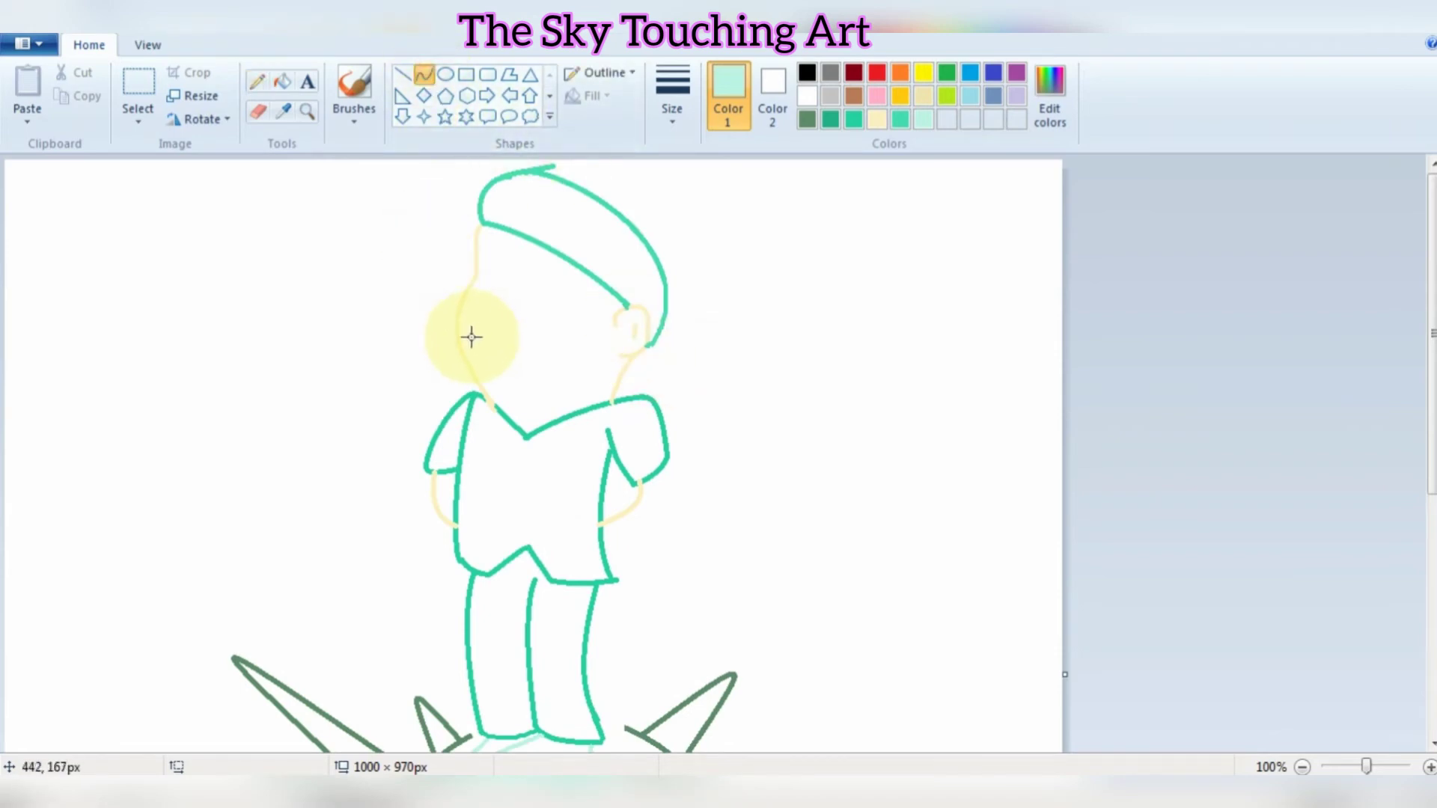
{"action": "left_click_drag", "start_coordinate": [456, 330], "coordinate": [482, 385]}
{"action": "left_click", "coordinate": [499, 338]}
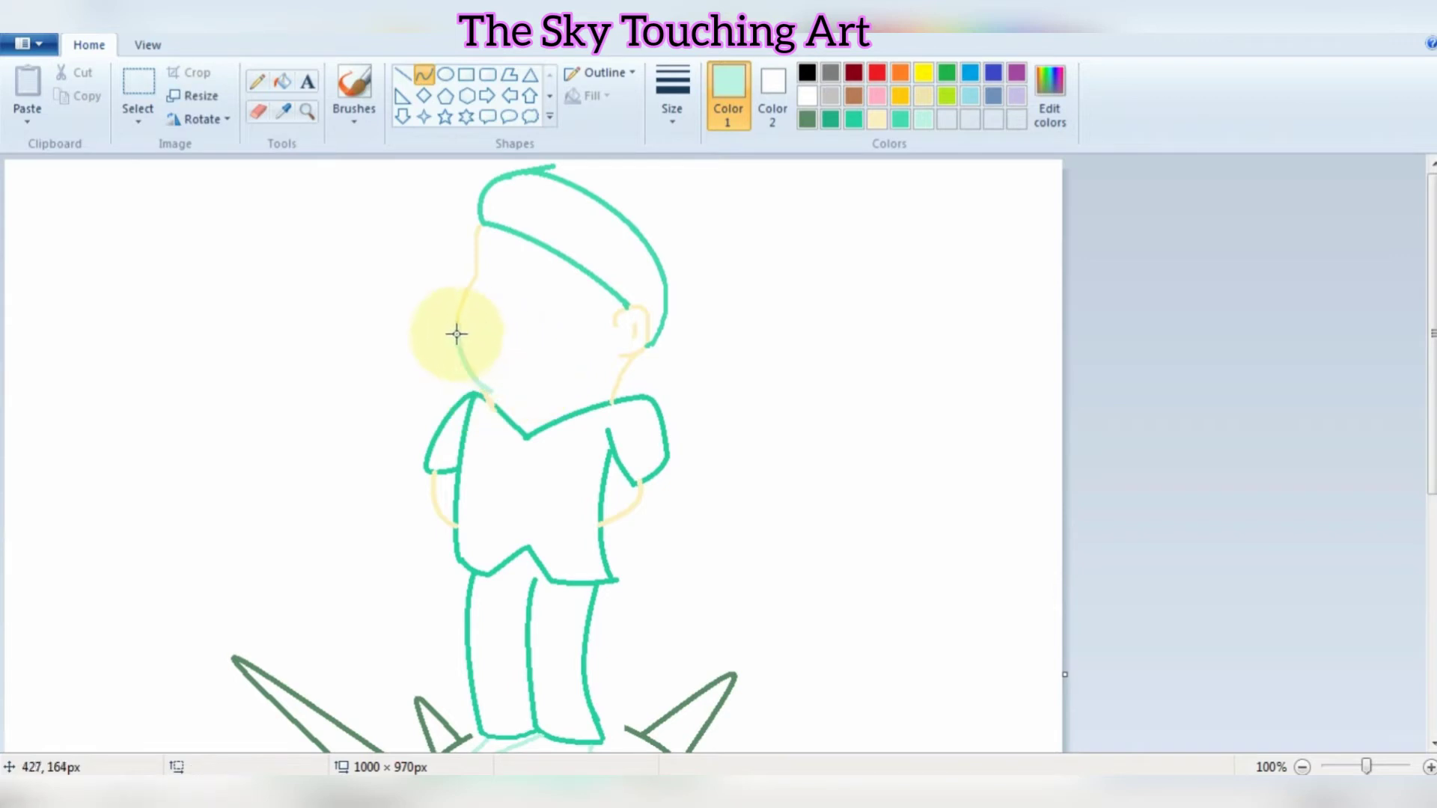
{"action": "mouse_move", "coordinate": [455, 332]}
{"action": "left_mouse_down"}
{"action": "mouse_move", "coordinate": [512, 306]}
{"action": "mouse_move", "coordinate": [546, 343]}
{"action": "mouse_move", "coordinate": [491, 390]}
{"action": "left_mouse_up"}
{"action": "left_click", "coordinate": [508, 313]}
{"action": "left_click", "coordinate": [525, 309]}
{"action": "left_click", "coordinate": [590, 323]}
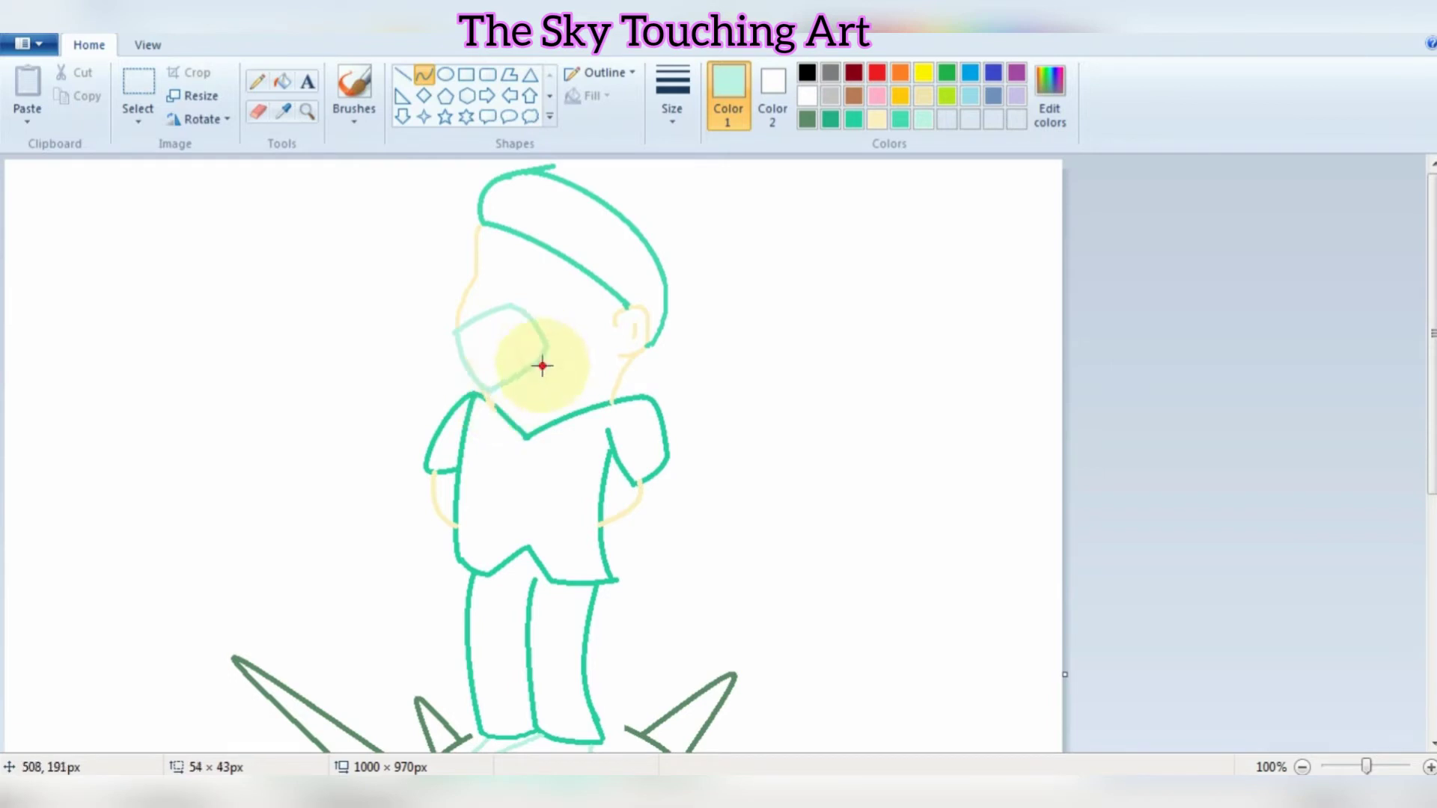
{"action": "left_click", "coordinate": [532, 376]}
{"action": "left_click", "coordinate": [590, 366]}
- Draw a curved mask strap about 84 × 39 px from the mask's side up to the ear, coloured in the darker custom green
{"action": "mouse_move", "coordinate": [545, 345]}
{"action": "left_mouse_down"}
{"action": "mouse_move", "coordinate": [633, 306]}
{"action": "mouse_move", "coordinate": [561, 330]}
{"action": "left_mouse_up"}
{"action": "left_click", "coordinate": [586, 331]}
{"action": "left_click", "coordinate": [830, 119]}
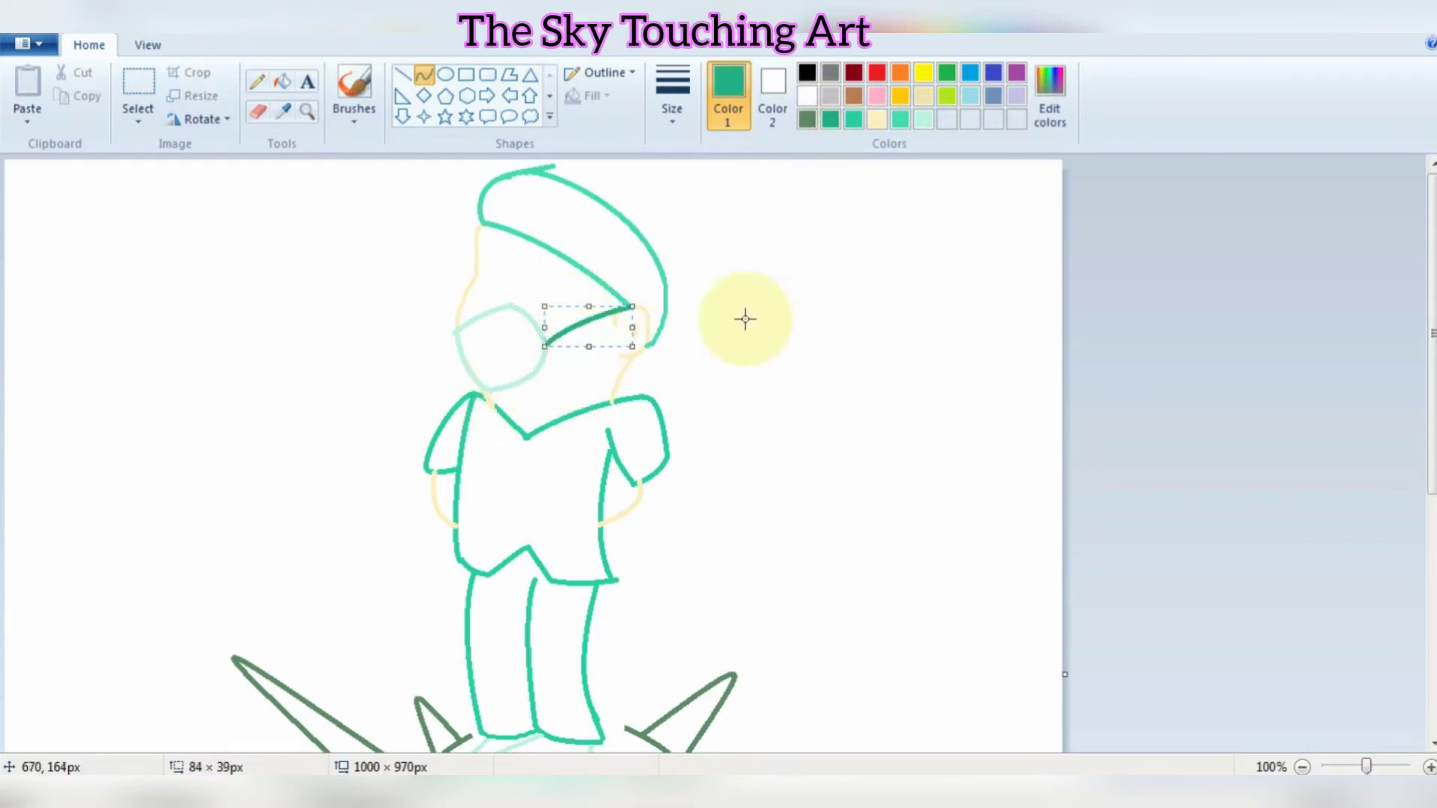
- Thin the upper mask strap's line and draw a matching lower strap curve, about 101 × 29 px, from the mask's lower edge to the ear
{"action": "left_click", "coordinate": [671, 105]}
{"action": "left_click", "coordinate": [678, 203]}
{"action": "left_click", "coordinate": [519, 386]}
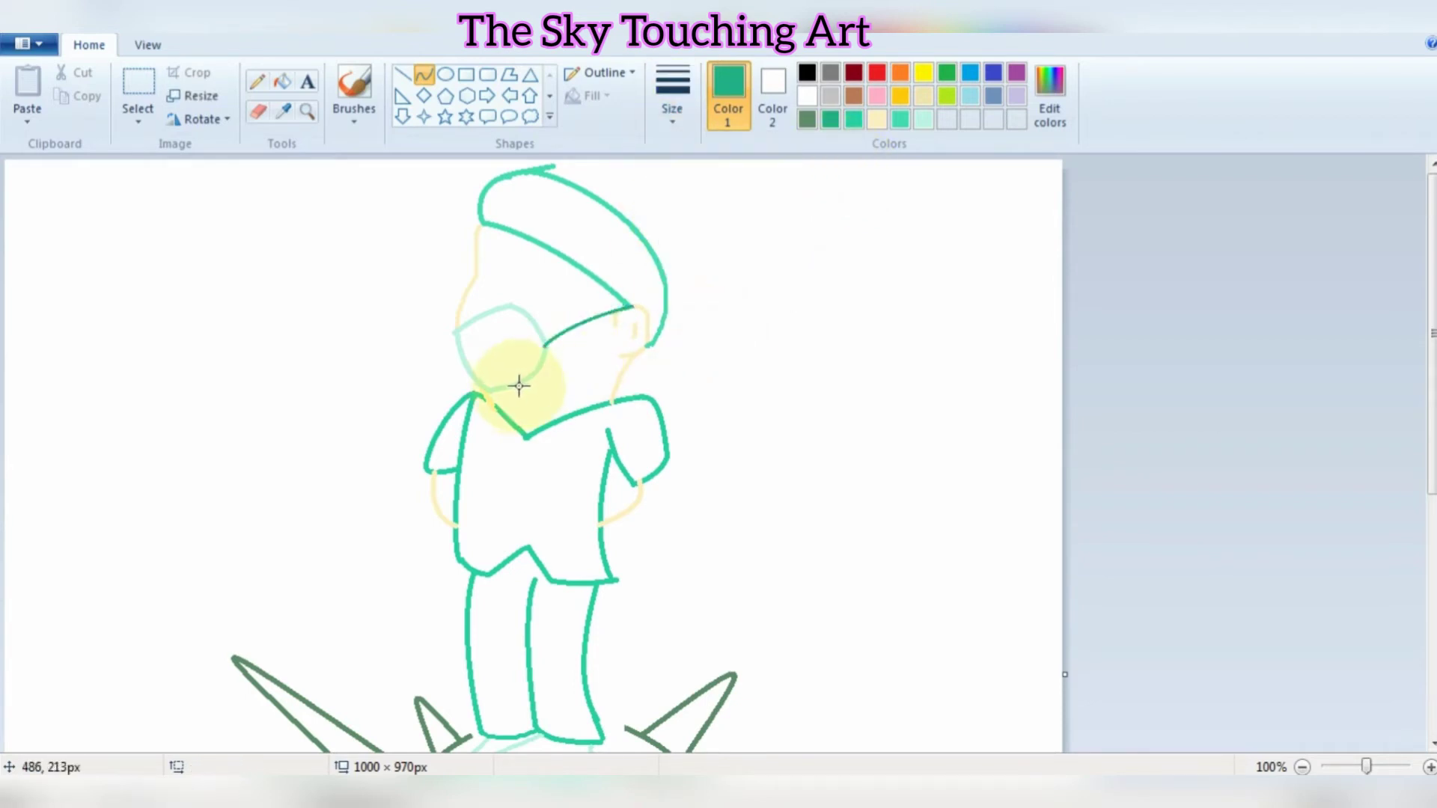
{"action": "left_click_drag", "start_coordinate": [519, 386], "coordinate": [629, 352]}
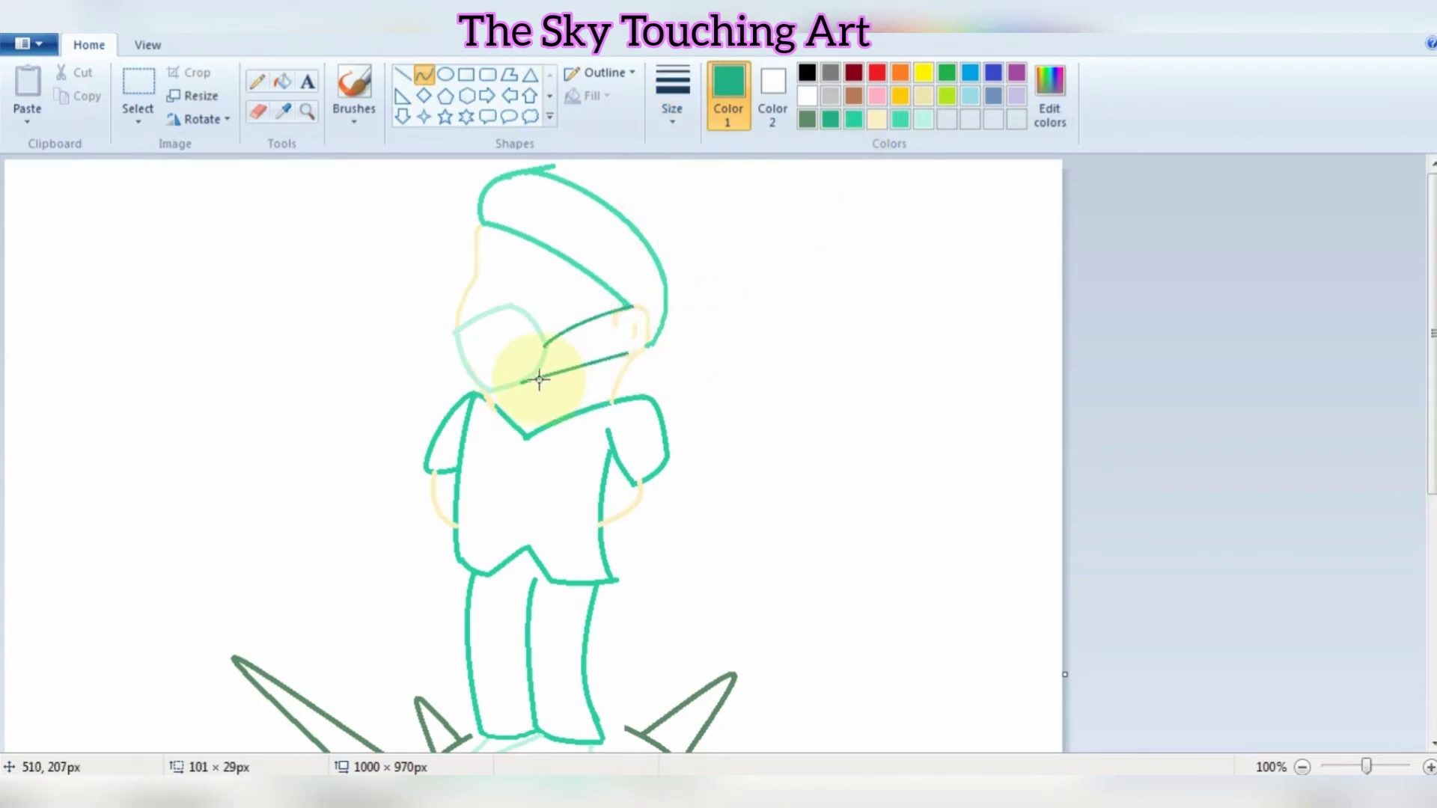
{"action": "left_click", "coordinate": [618, 345]}
{"action": "left_click", "coordinate": [706, 373]}
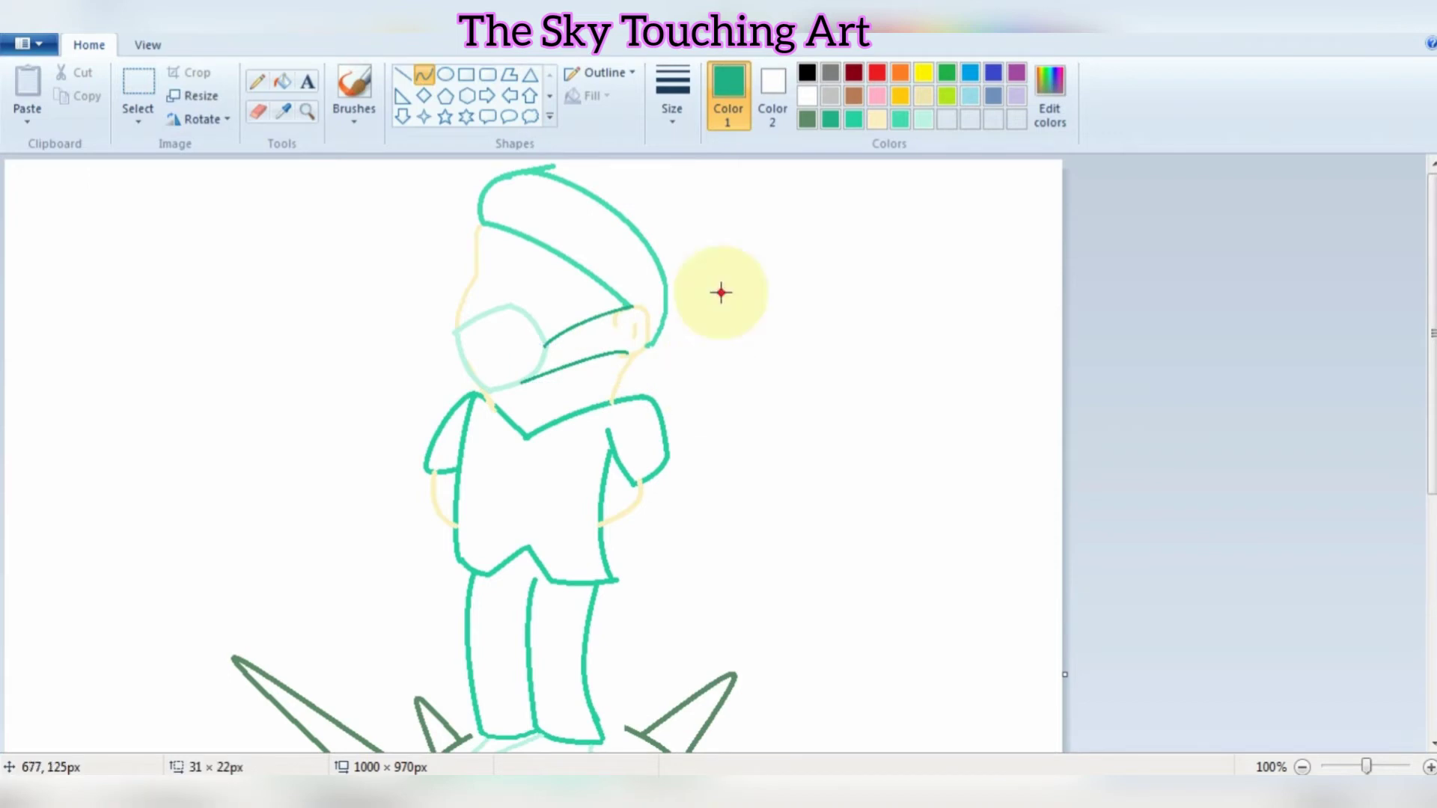
- Draw two upright black oval eyes side by side on the spiky ball, about 41 × 66 px, with a thinner outline
{"action": "scroll", "coordinate": [723, 306], "scroll_direction": "down", "scroll_amount": 5}
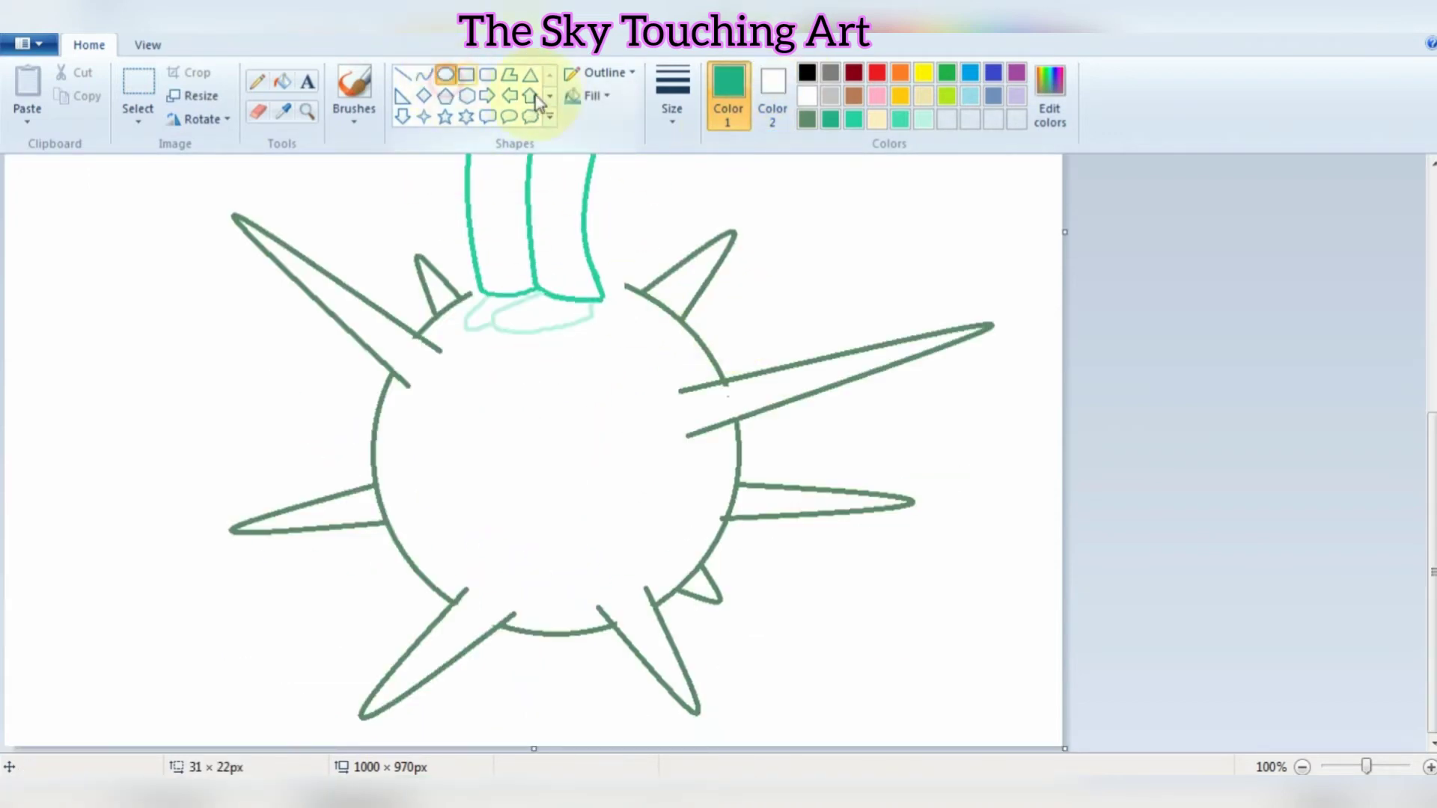
{"action": "left_click", "coordinate": [807, 73]}
{"action": "left_click_drag", "start_coordinate": [503, 434], "coordinate": [527, 459]}
{"action": "left_click", "coordinate": [671, 120]}
{"action": "left_click", "coordinate": [690, 240]}
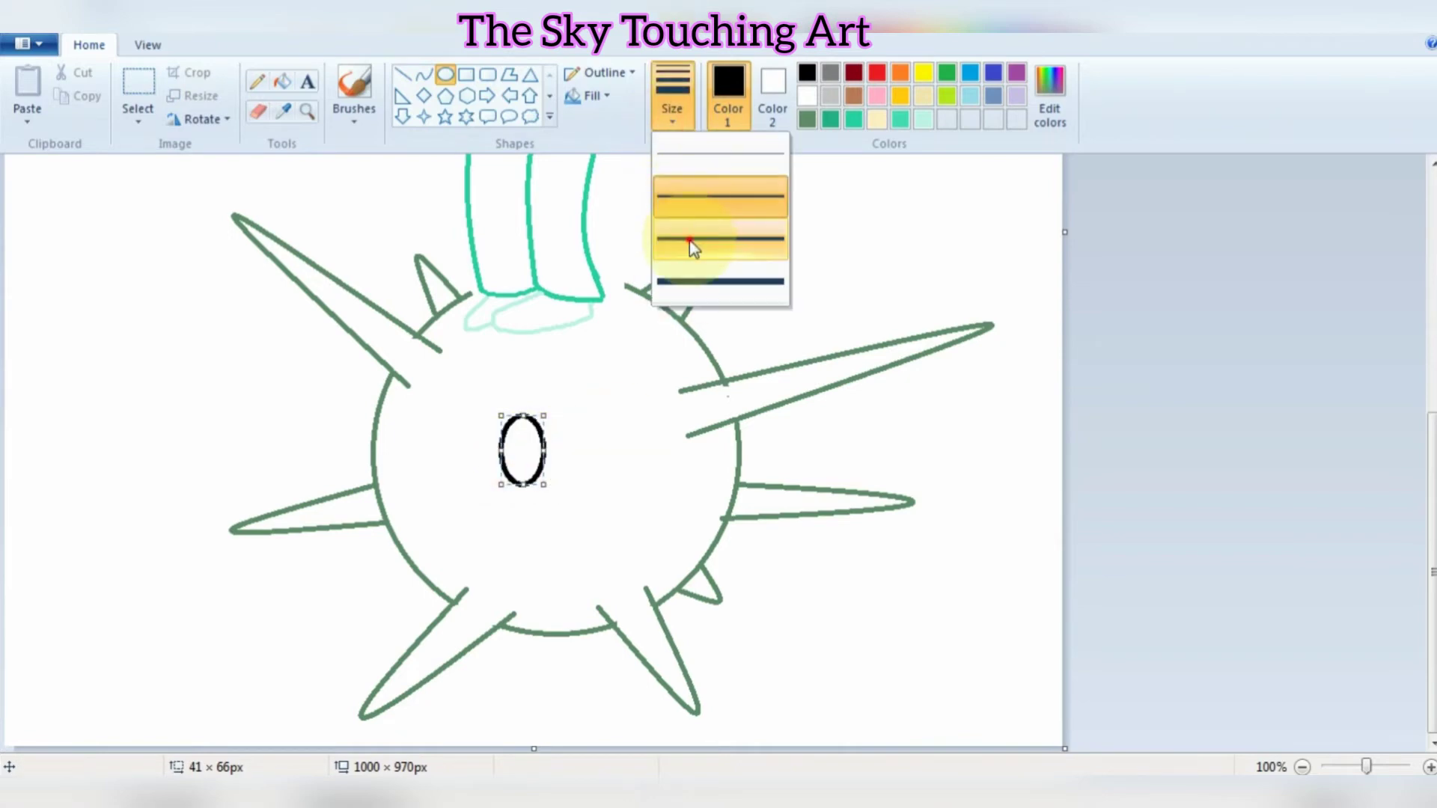
{"action": "left_click", "coordinate": [693, 247]}
{"action": "mouse_move", "coordinate": [563, 412]}
{"action": "left_mouse_down"}
{"action": "mouse_move", "coordinate": [614, 479]}
{"action": "mouse_move", "coordinate": [608, 447]}
{"action": "left_mouse_up"}
{"action": "left_click", "coordinate": [658, 427]}
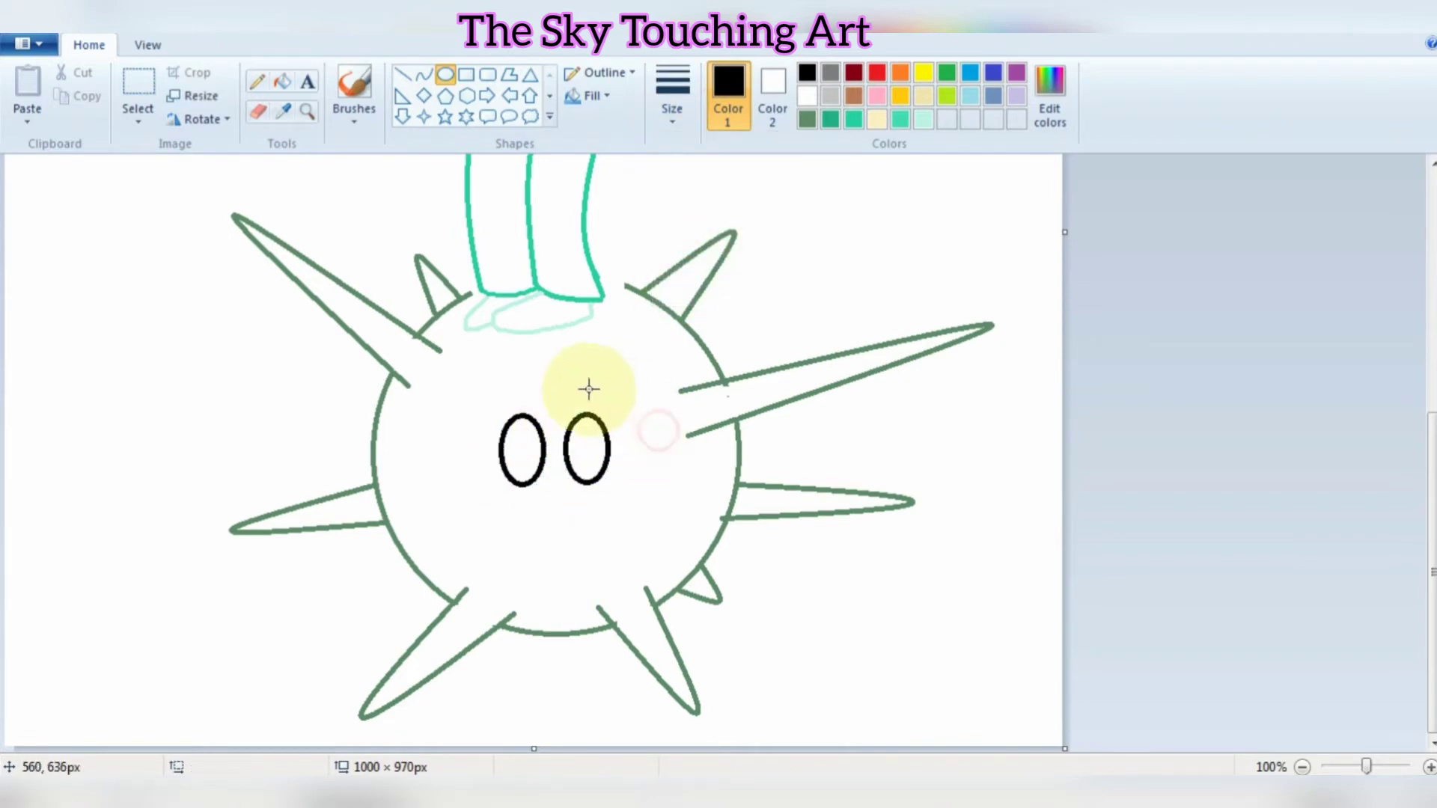
- Draw drooping black eyelid curves across both of the ball's eyes and a curved frowning mouth below them
{"action": "left_click", "coordinate": [423, 75]}
{"action": "left_click_drag", "start_coordinate": [544, 405], "coordinate": [472, 449]}
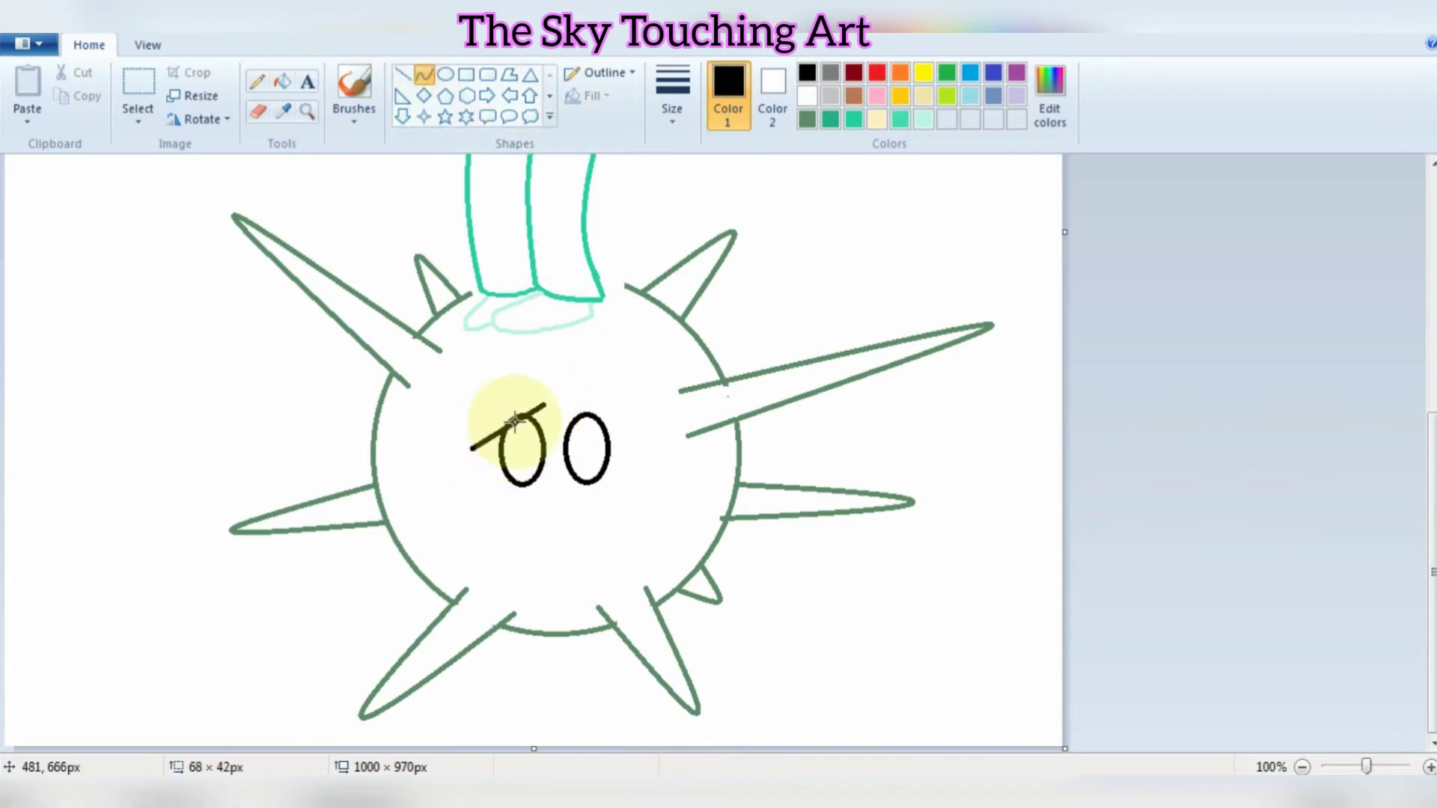
{"action": "left_click", "coordinate": [522, 451]}
{"action": "left_click_drag", "start_coordinate": [570, 404], "coordinate": [627, 452]}
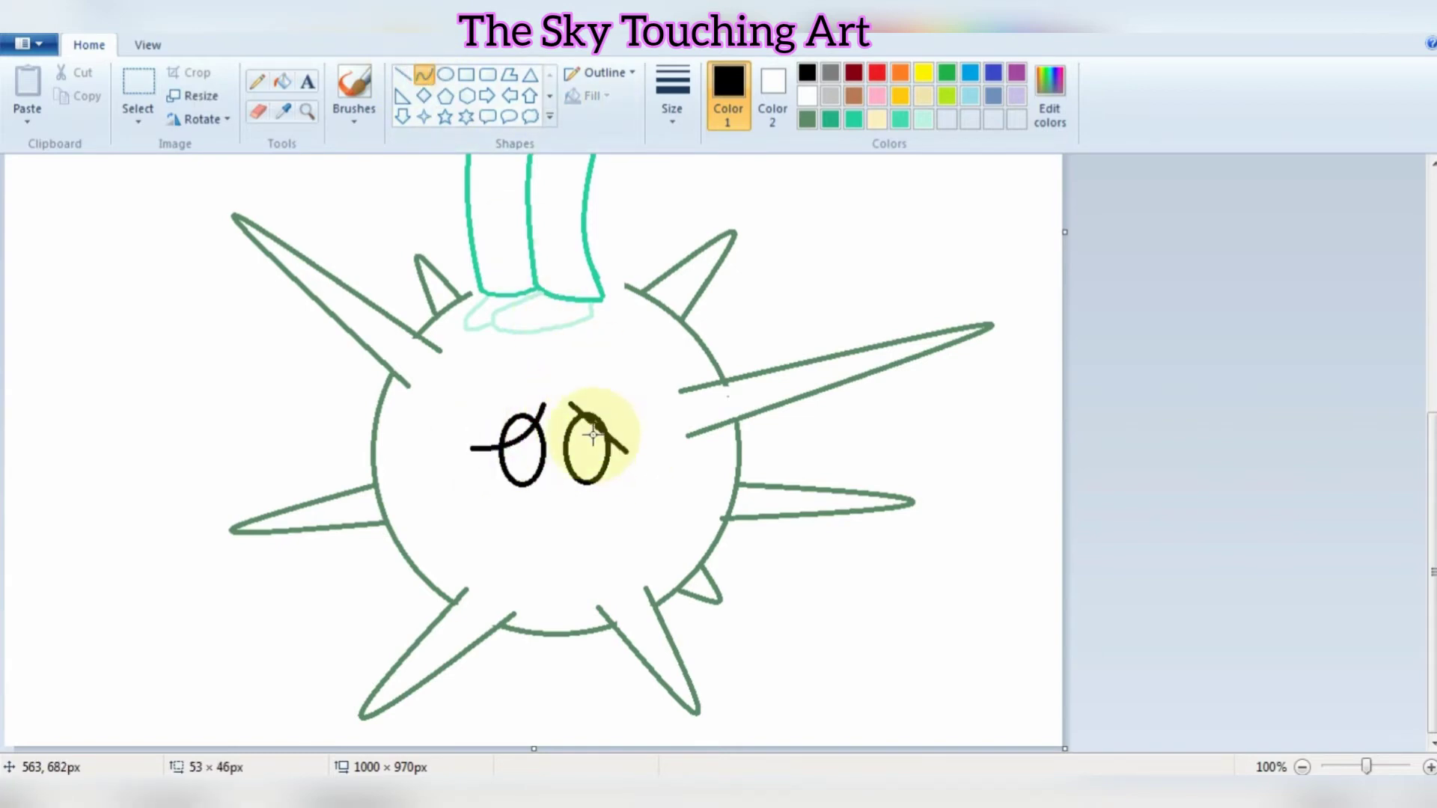
{"action": "left_click", "coordinate": [579, 421]}
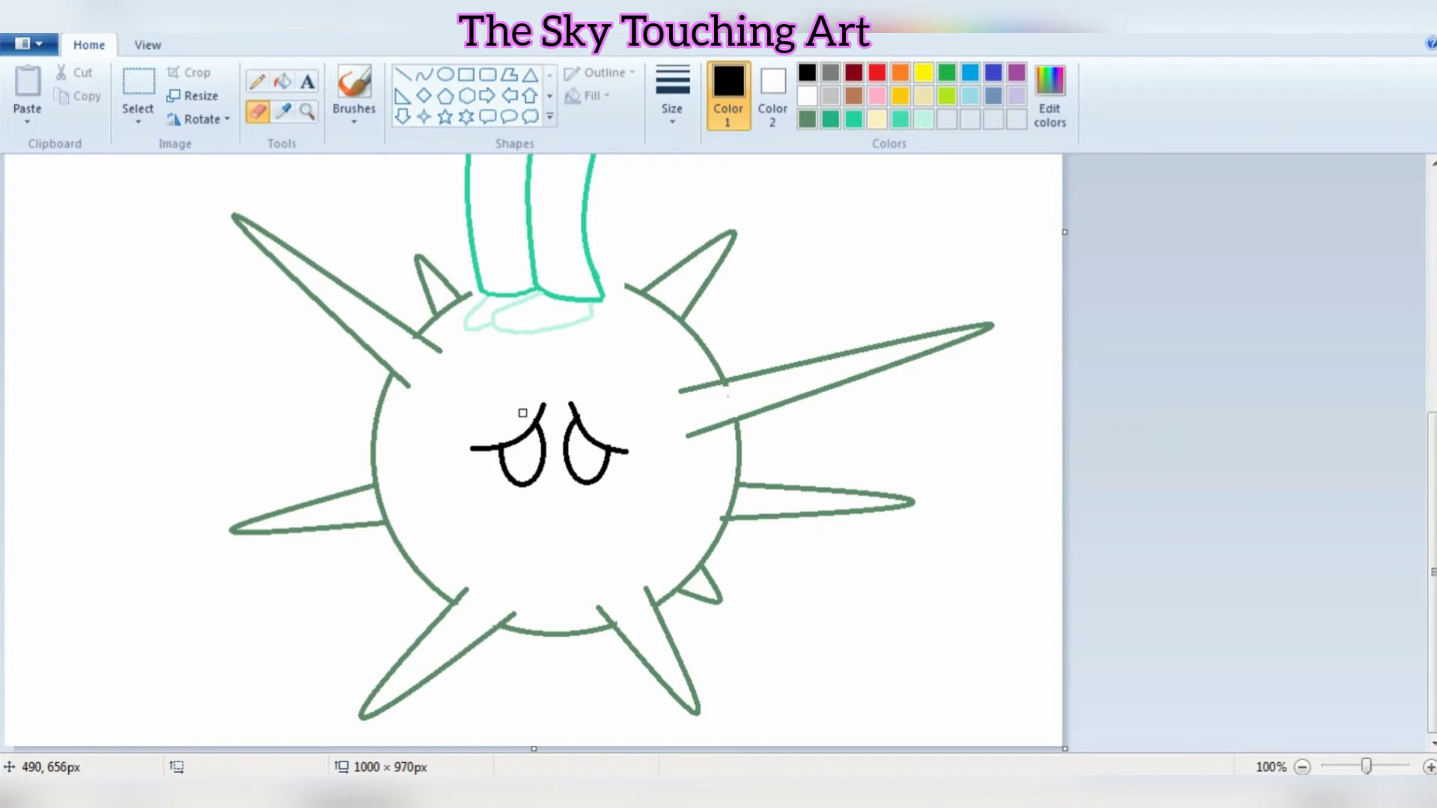
{"action": "left_click", "coordinate": [424, 74]}
{"action": "mouse_move", "coordinate": [534, 530]}
{"action": "left_mouse_down"}
{"action": "mouse_move", "coordinate": [587, 518]}
{"action": "mouse_move", "coordinate": [555, 505]}
{"action": "mouse_move", "coordinate": [555, 487]}
{"action": "left_mouse_up"}
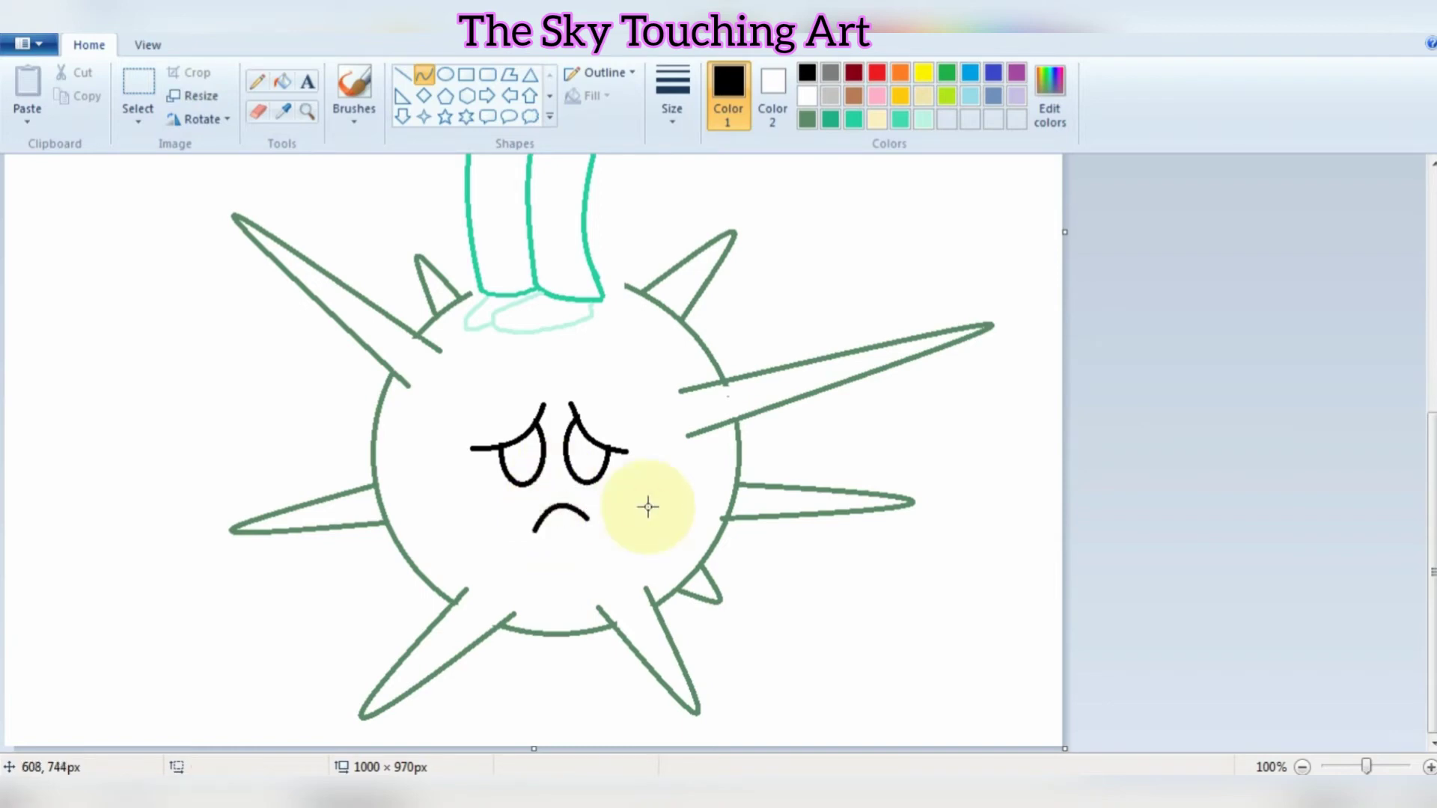
- Sample the pale mint from the face mask's outline and fill the mask and both shoes with it
{"action": "scroll", "coordinate": [629, 471], "scroll_direction": "up", "scroll_amount": 4}
{"action": "scroll", "coordinate": [636, 462], "scroll_direction": "up", "scroll_amount": 2}
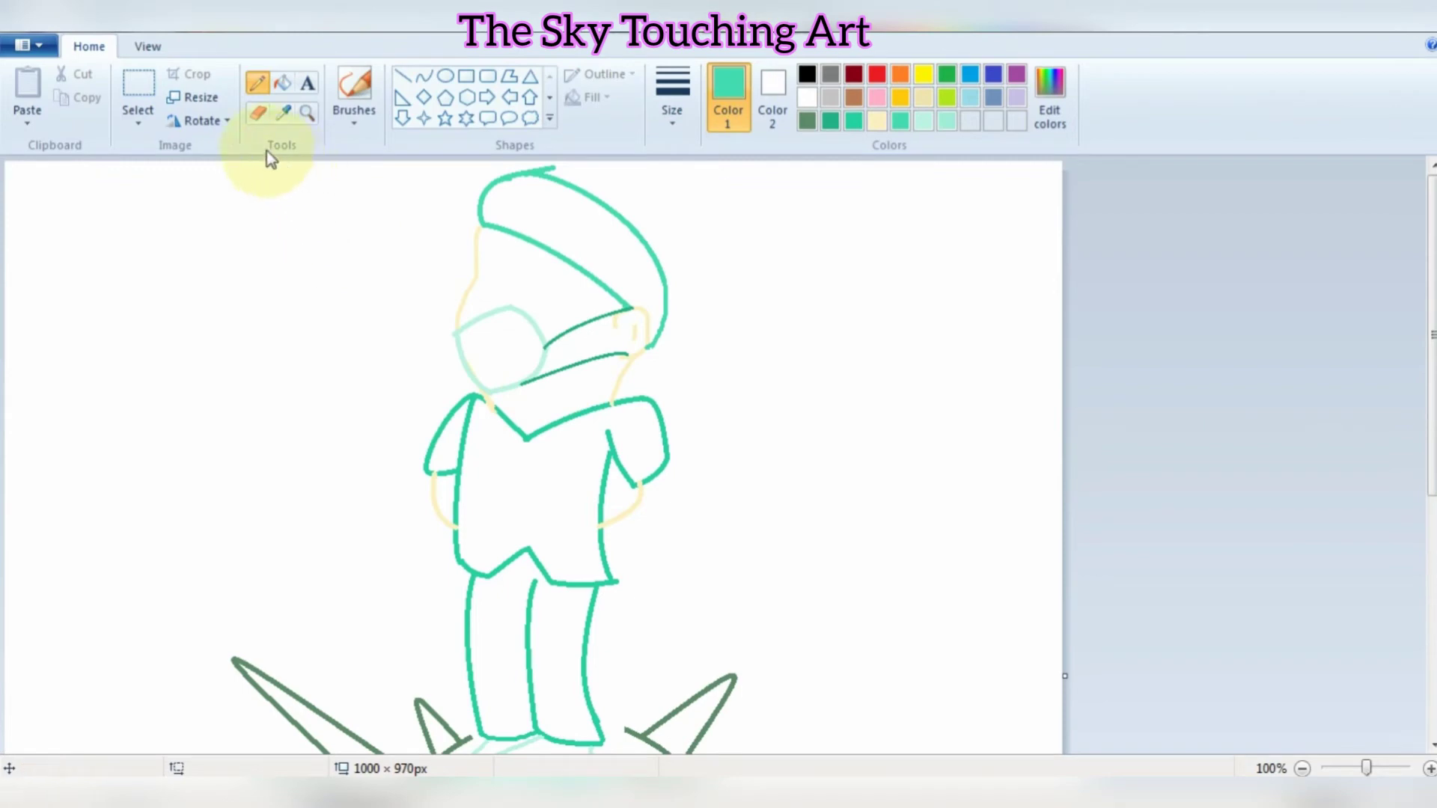
{"action": "left_click", "coordinate": [283, 112]}
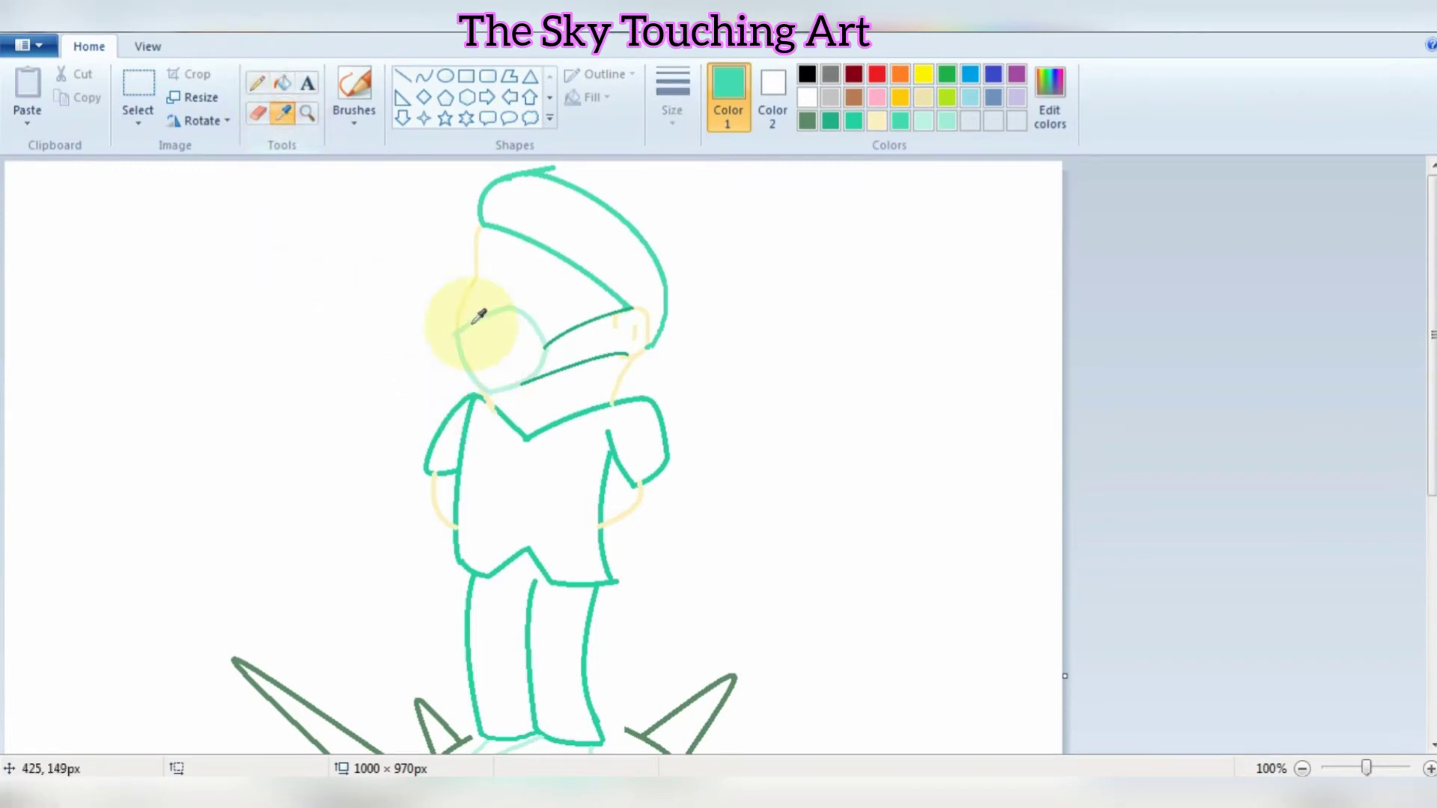
{"action": "left_click", "coordinate": [515, 350]}
{"action": "scroll", "coordinate": [514, 389], "scroll_direction": "down", "scroll_amount": 4}
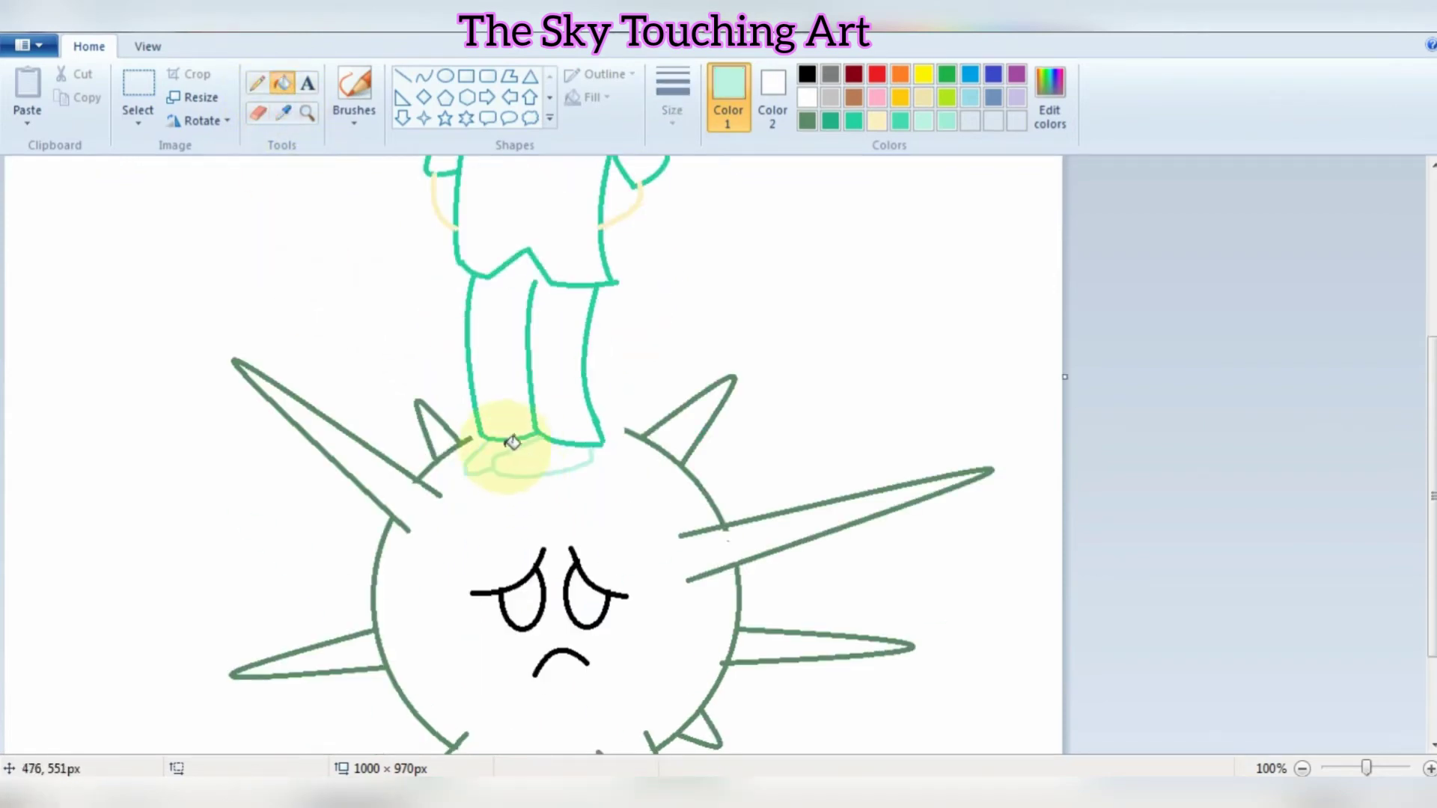
- Mix a darker mint, RGB 151, 236, 213, and trace the outlines of both shoes with the Pencil
{"action": "left_click", "coordinate": [307, 112]}
{"action": "left_click", "coordinate": [390, 374]}
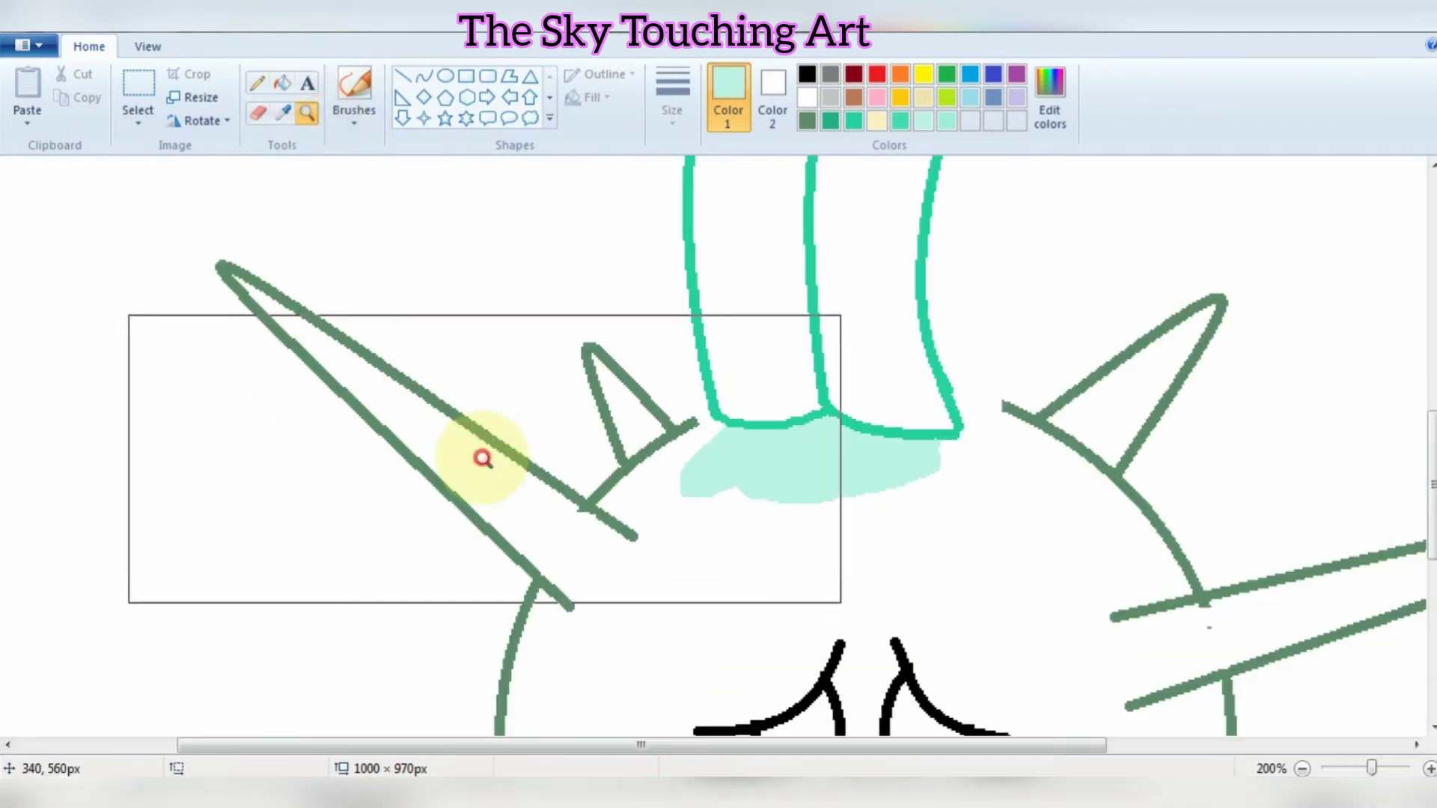
{"action": "left_click", "coordinate": [1057, 119]}
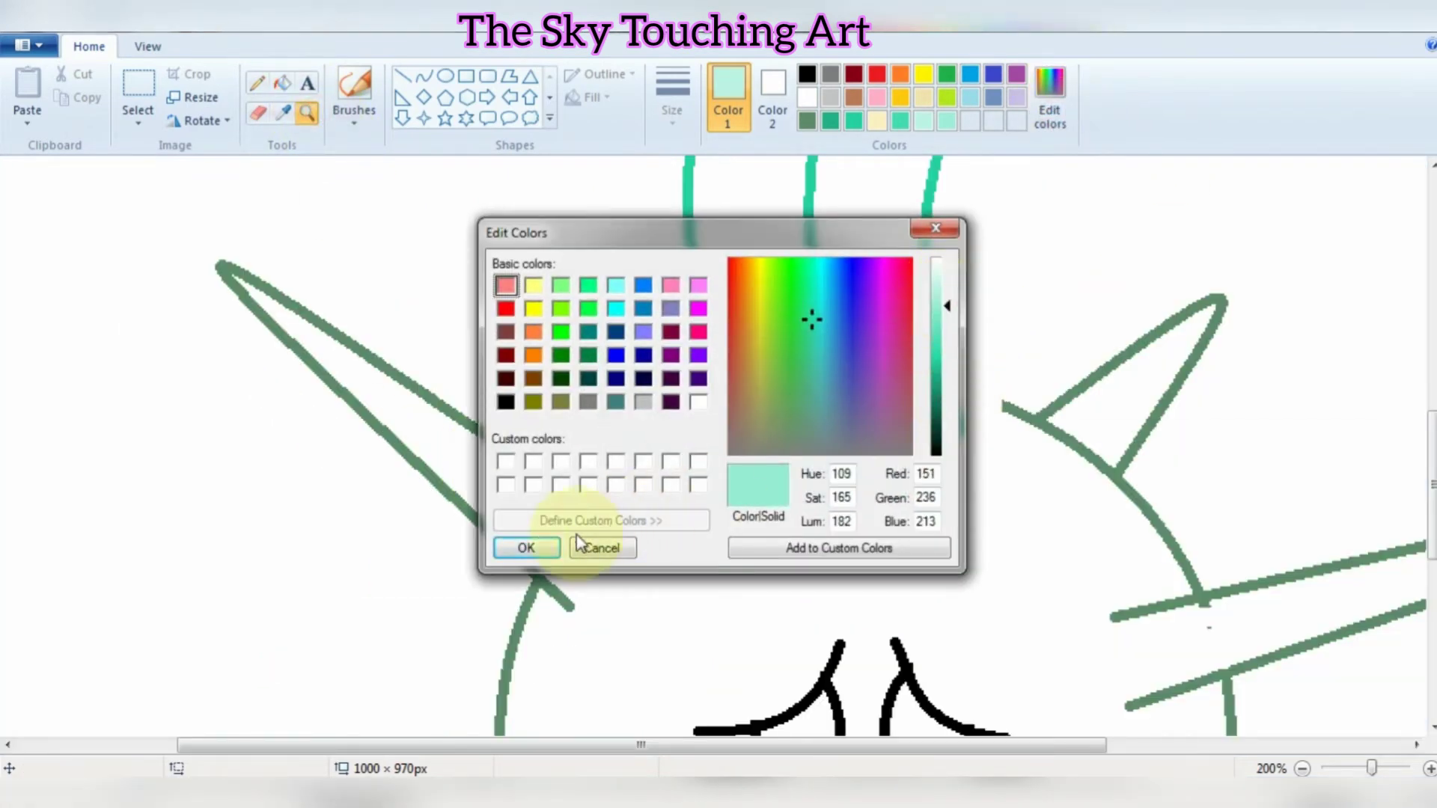
{"action": "left_click", "coordinate": [526, 548]}
{"action": "left_click", "coordinate": [257, 82]}
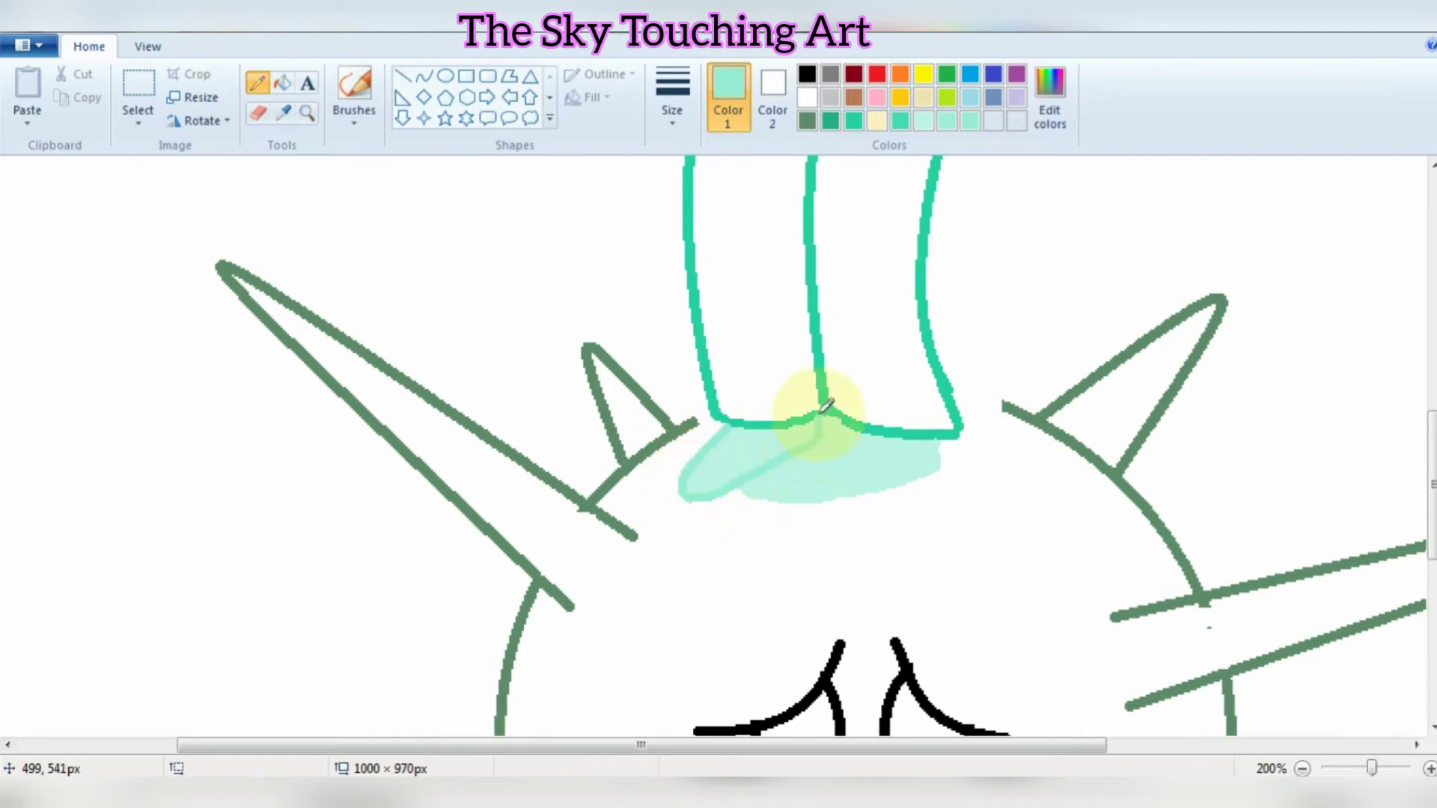
{"action": "mouse_move", "coordinate": [746, 483]}
{"action": "left_mouse_down"}
{"action": "mouse_move", "coordinate": [831, 495]}
{"action": "mouse_move", "coordinate": [917, 471]}
{"action": "left_mouse_up"}
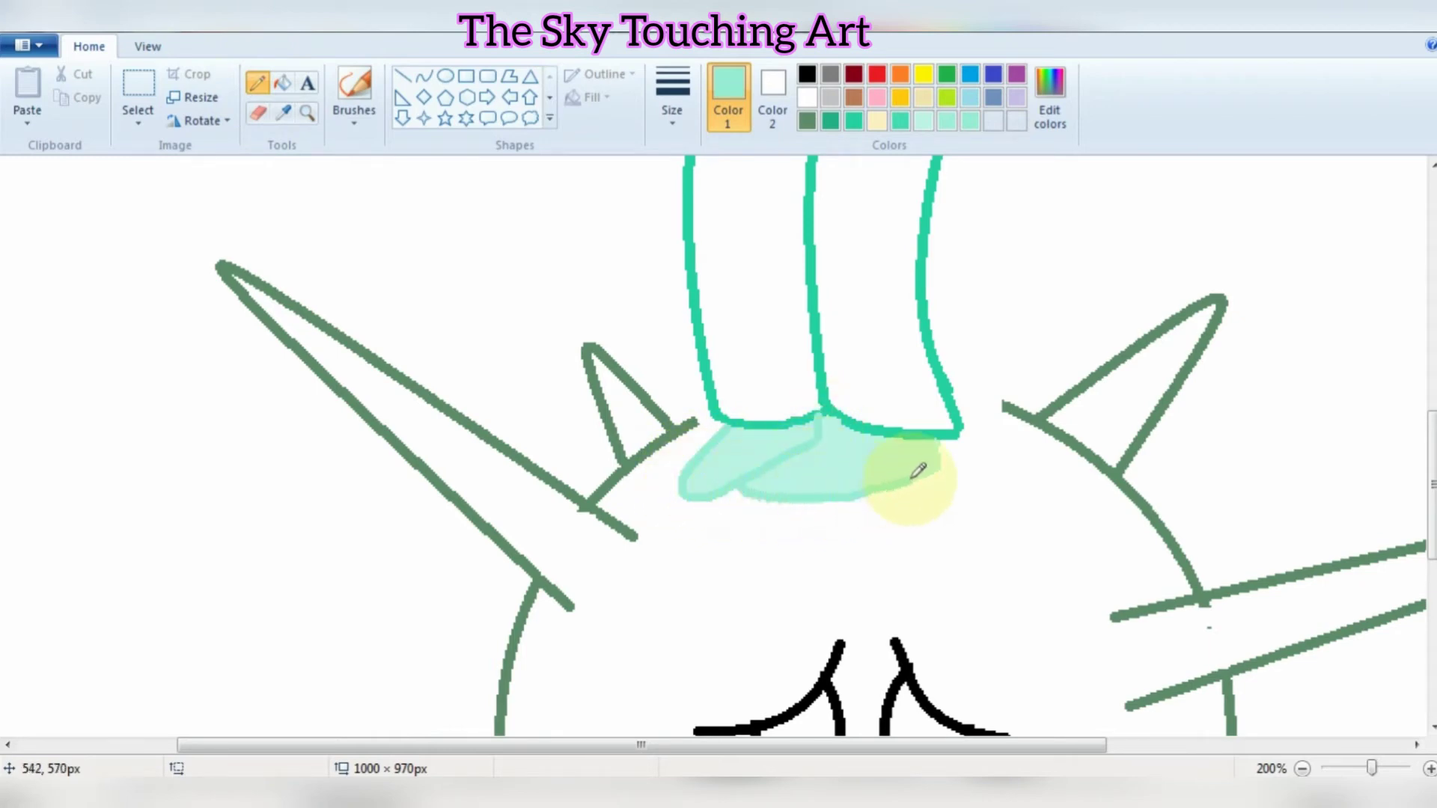
{"action": "left_click", "coordinate": [70, 20]}
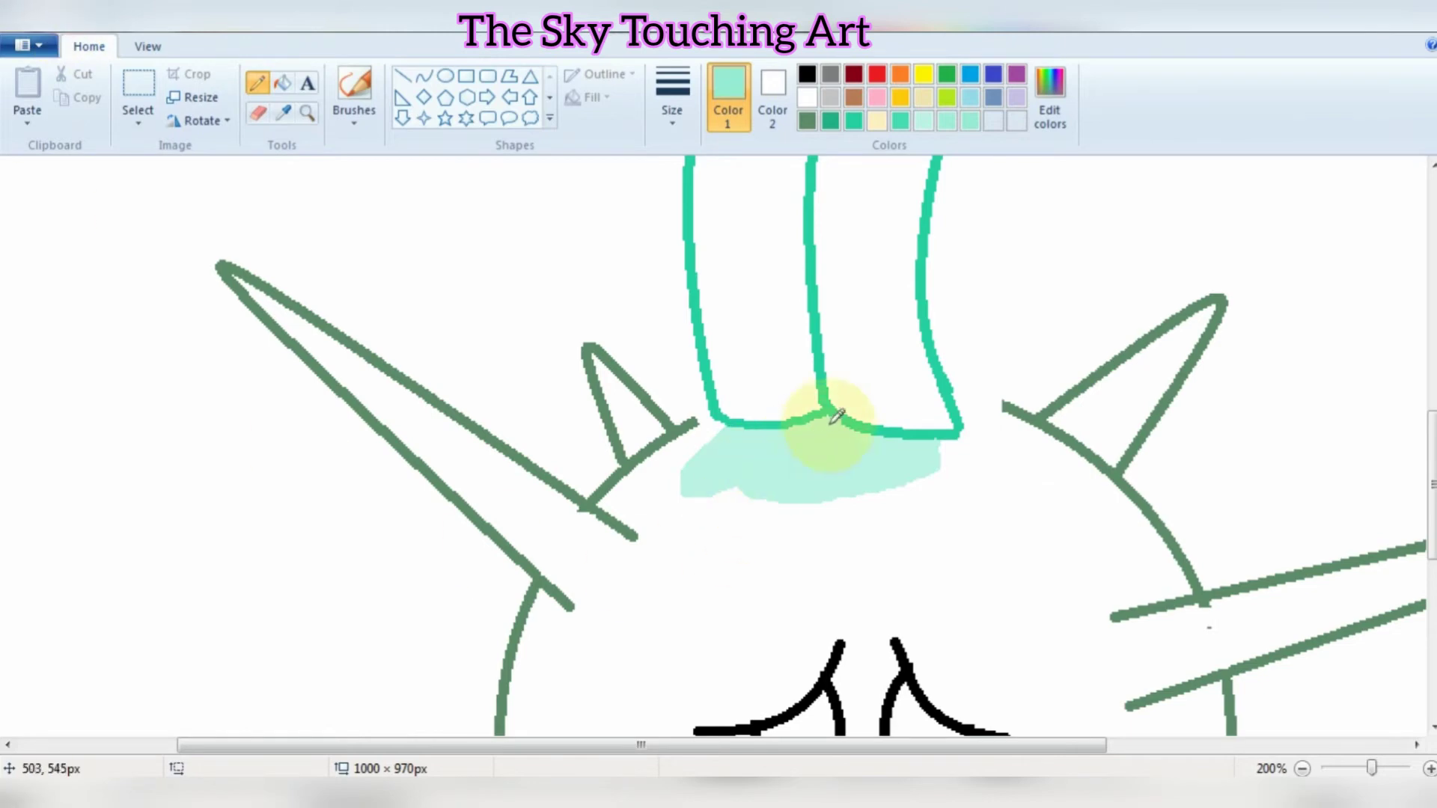
{"action": "mouse_move", "coordinate": [747, 476]}
{"action": "left_mouse_down"}
{"action": "mouse_move", "coordinate": [842, 496]}
{"action": "mouse_move", "coordinate": [939, 456]}
{"action": "mouse_move", "coordinate": [724, 429]}
{"action": "mouse_move", "coordinate": [691, 461]}
{"action": "mouse_move", "coordinate": [720, 487]}
{"action": "left_mouse_up"}
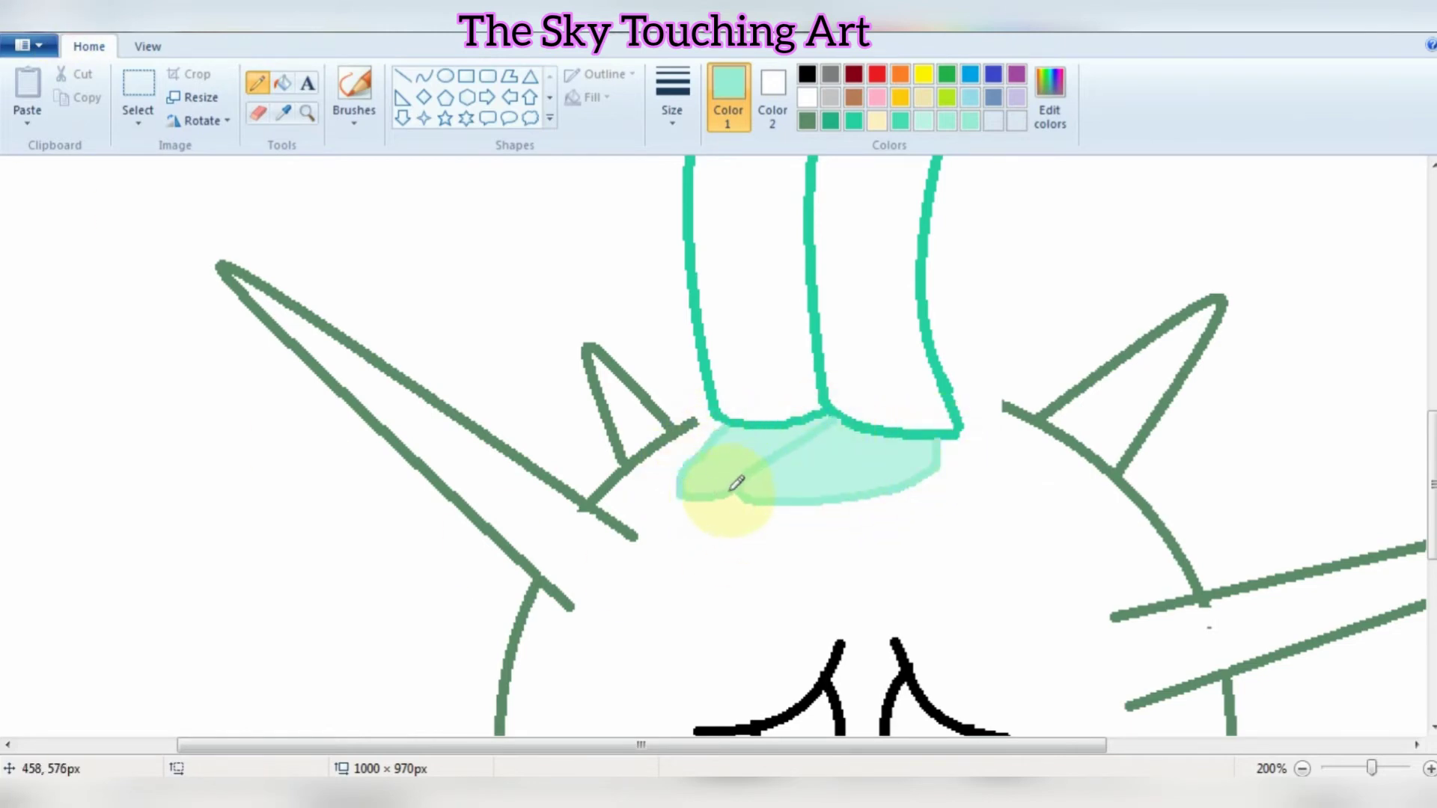
- Extend the ball's dark green outline on both sides to meet the trouser hems
{"action": "left_click", "coordinate": [346, 112]}
{"action": "left_click", "coordinate": [681, 424]}
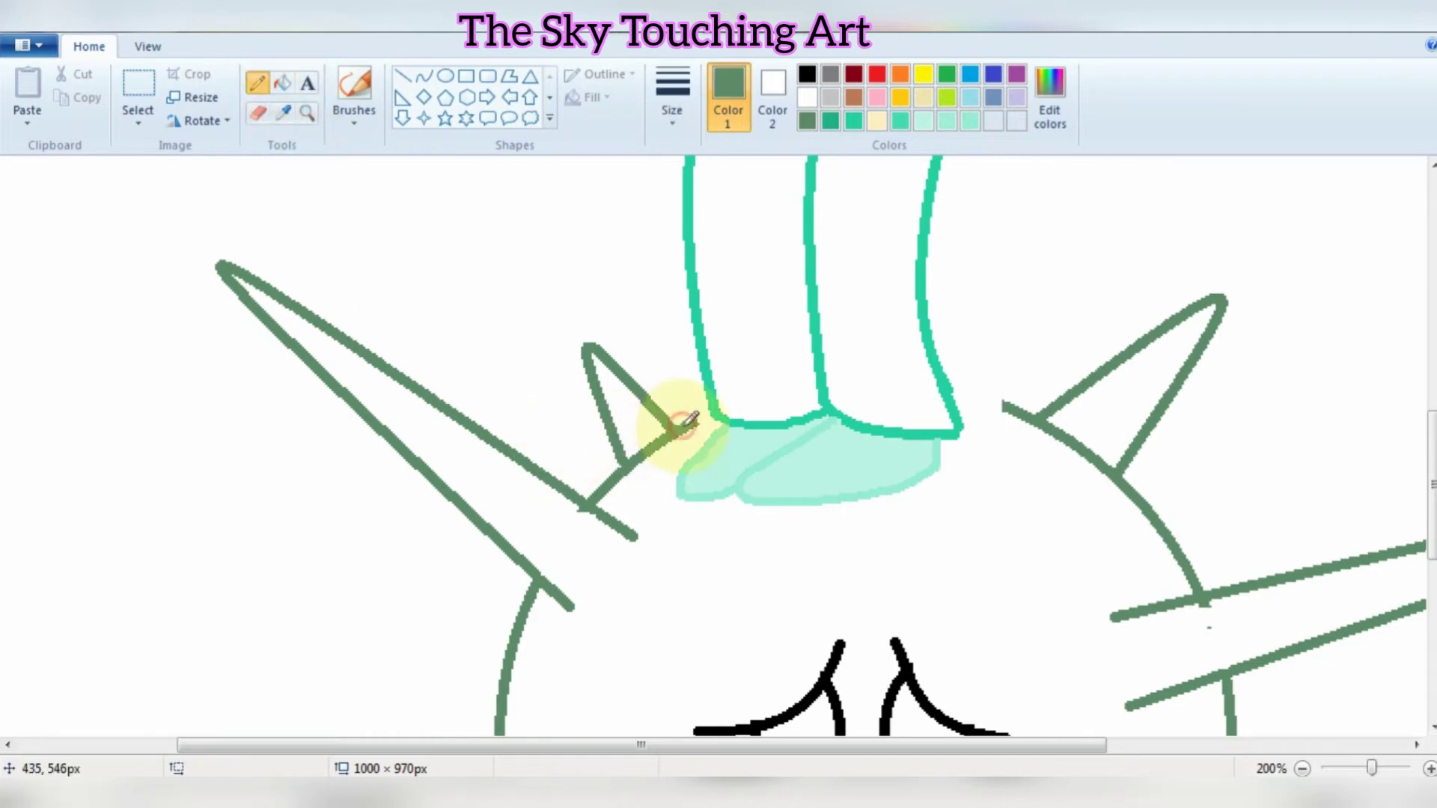
{"action": "left_click", "coordinate": [1020, 408]}
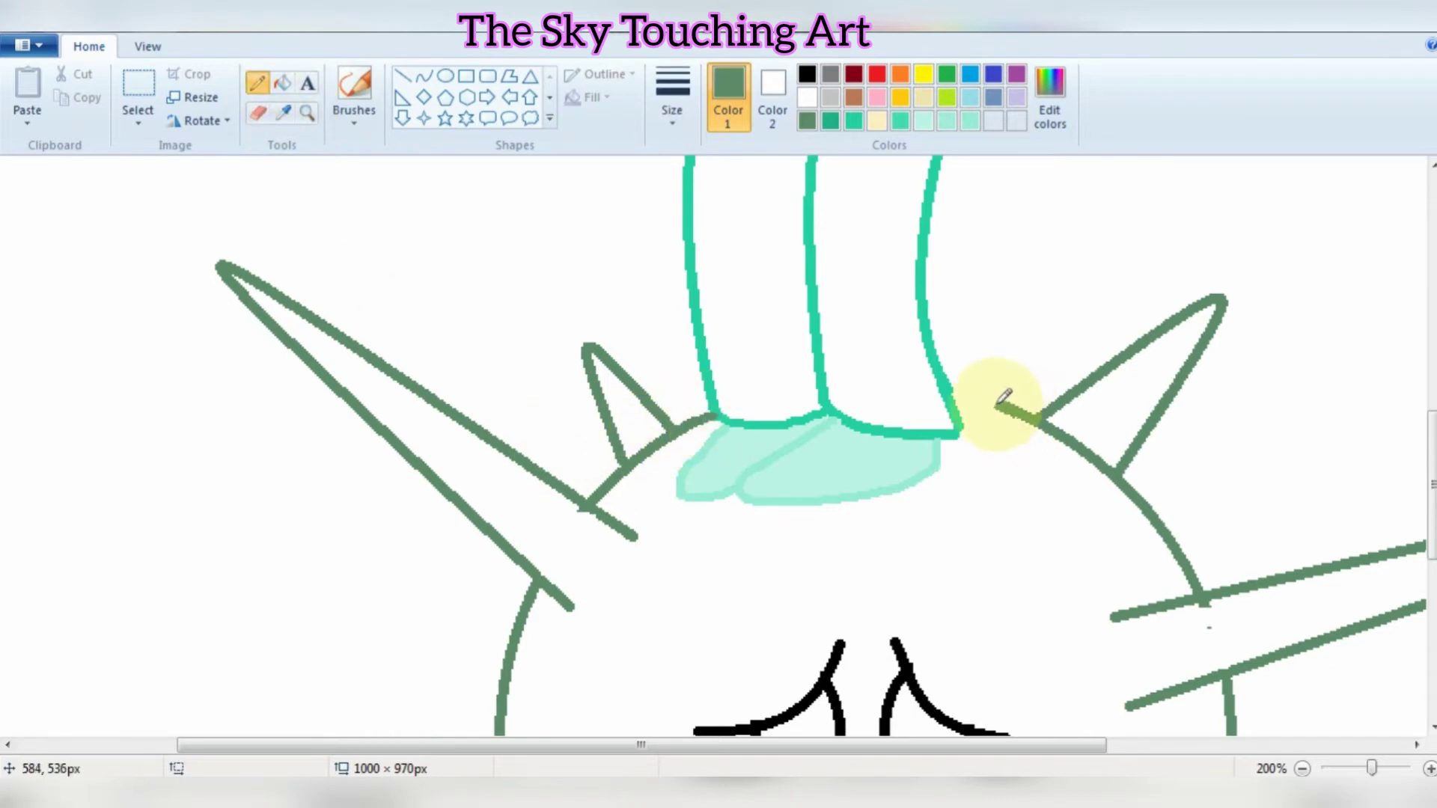
- Shade the face mask with brush strokes in the darker mint and pencil a fold line down its middle
{"action": "scroll", "coordinate": [738, 514], "scroll_direction": "up", "scroll_amount": 8}
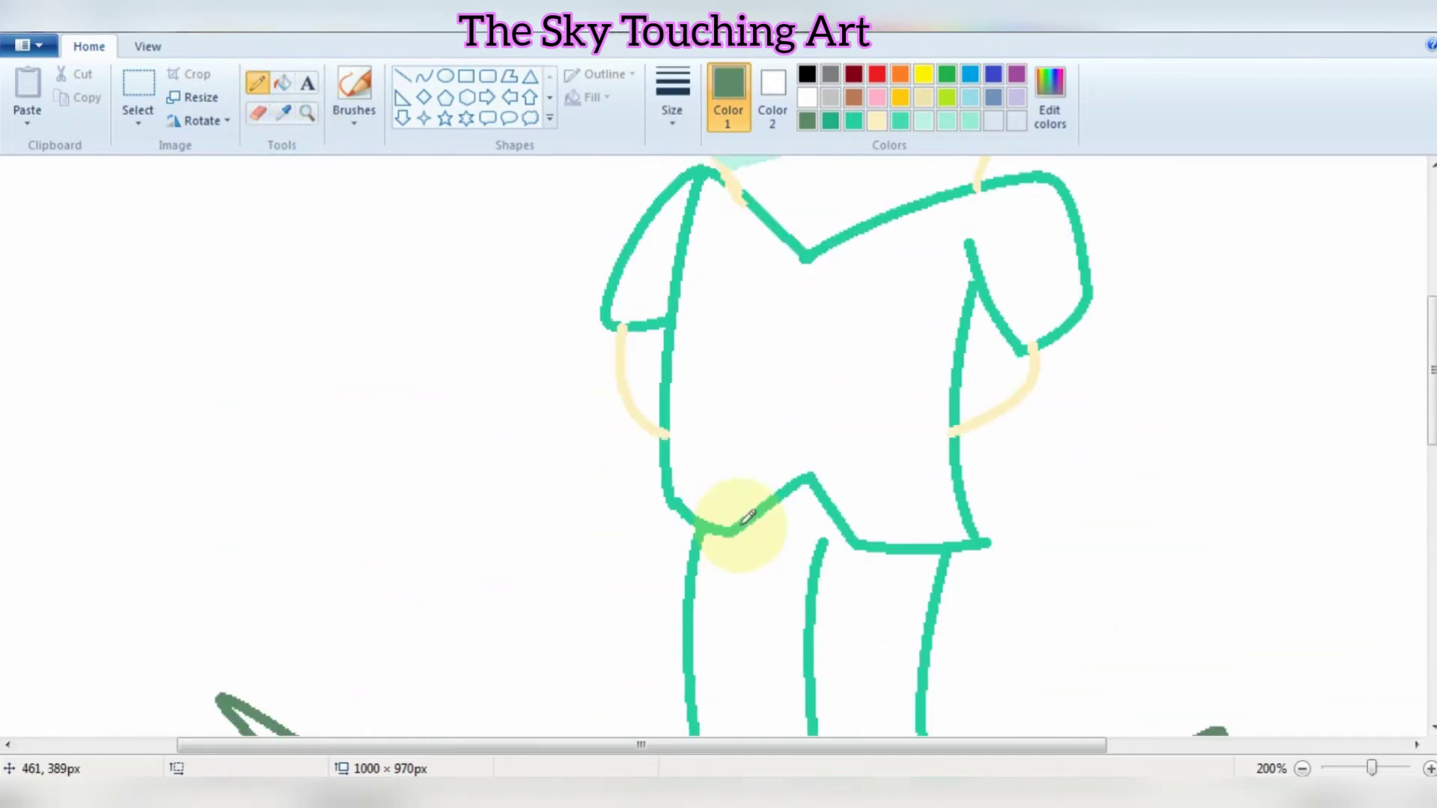
{"action": "left_click_drag", "start_coordinate": [663, 745], "coordinate": [727, 745]}
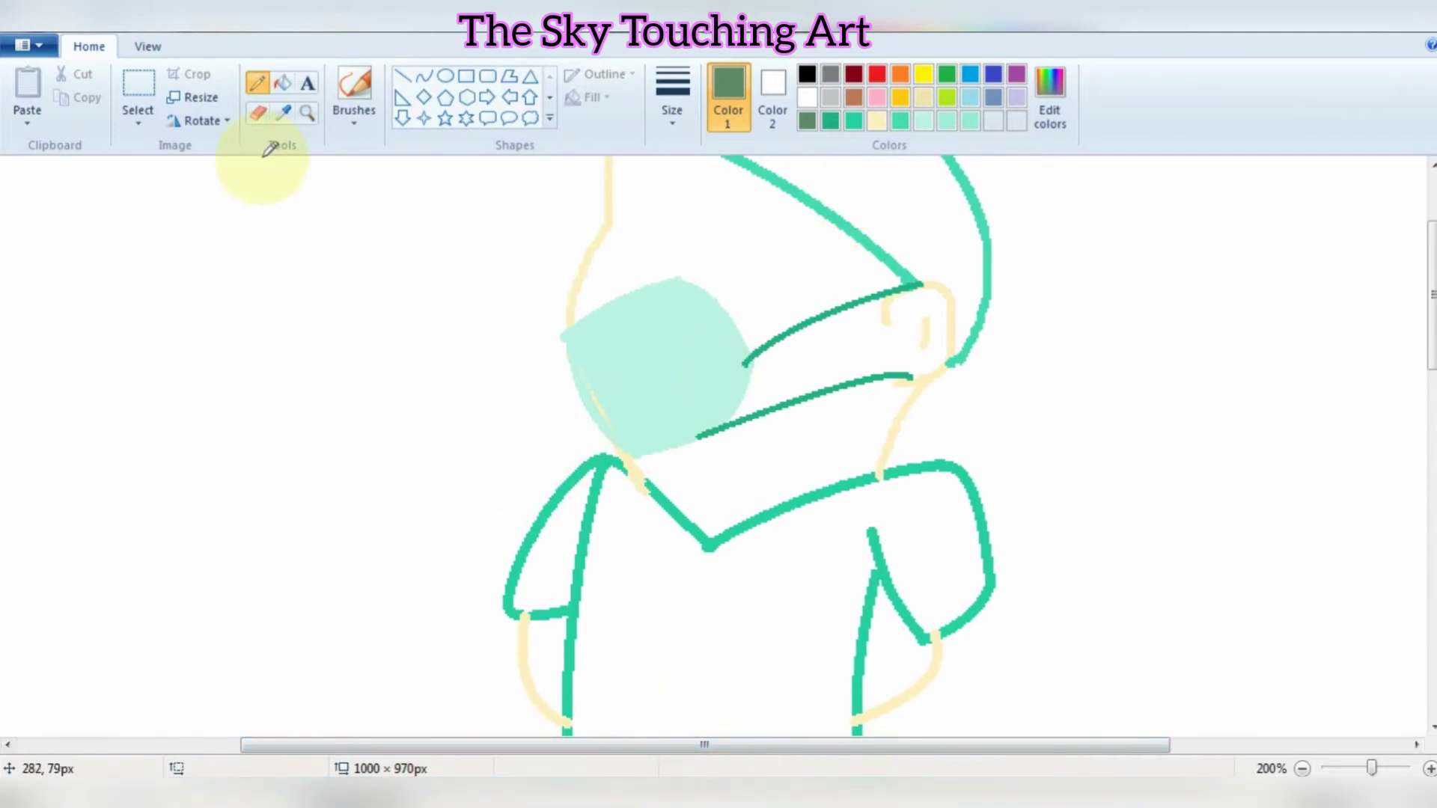
{"action": "left_click", "coordinate": [351, 109]}
{"action": "left_click", "coordinate": [396, 196]}
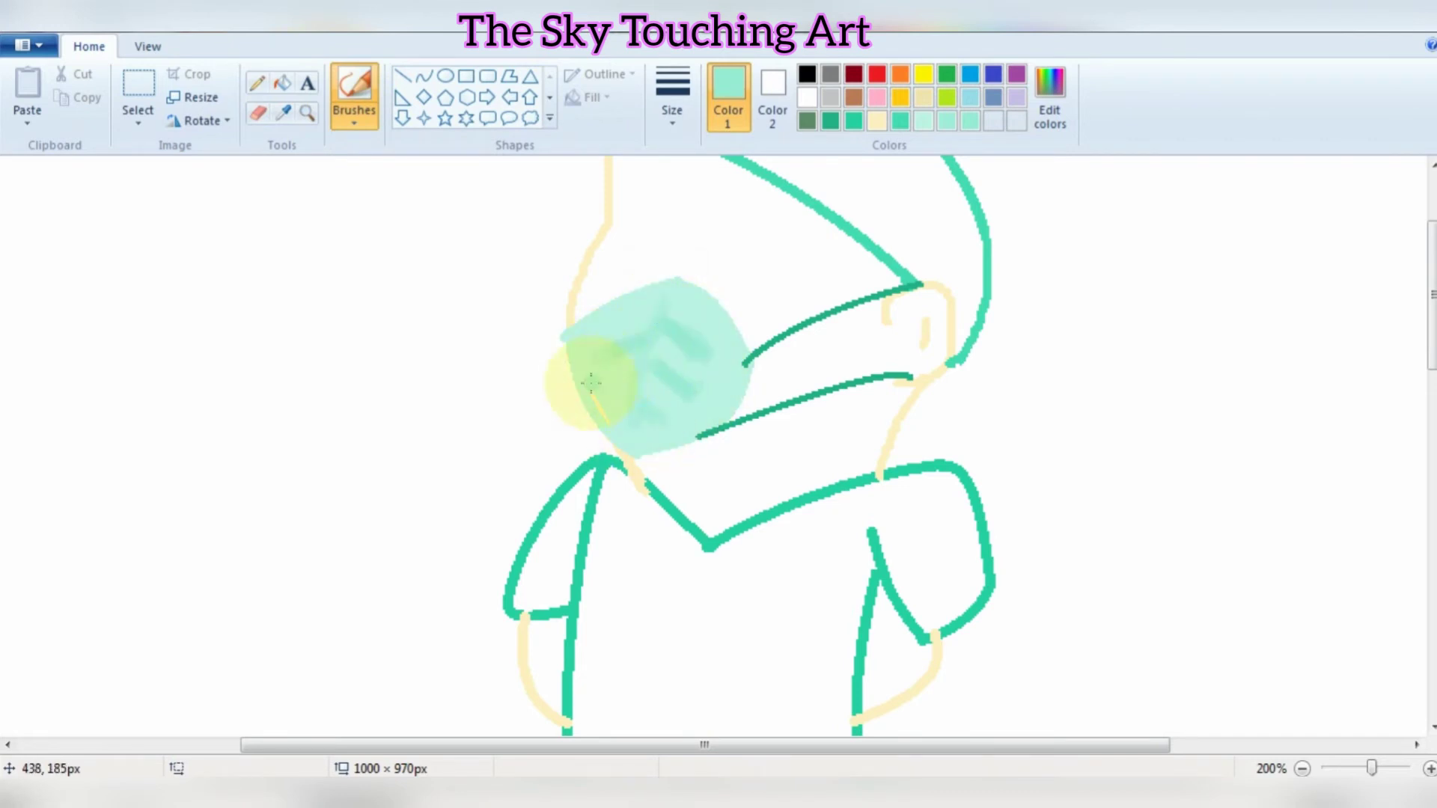
{"action": "mouse_move", "coordinate": [581, 370]}
{"action": "left_mouse_down"}
{"action": "mouse_move", "coordinate": [596, 398]}
{"action": "mouse_move", "coordinate": [573, 335]}
{"action": "mouse_move", "coordinate": [612, 436]}
{"action": "left_mouse_up"}
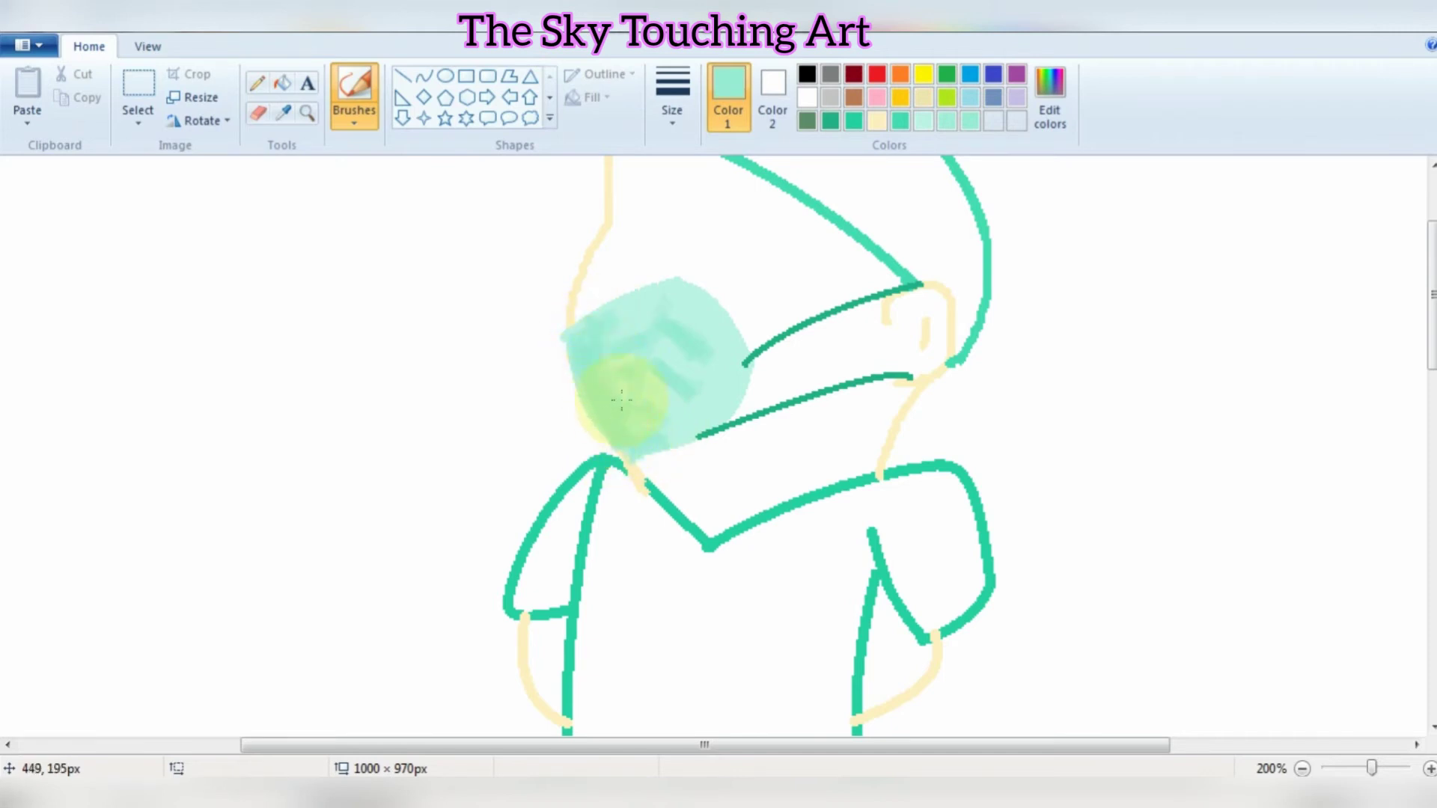
{"action": "left_click", "coordinate": [256, 82]}
{"action": "left_click", "coordinate": [612, 350]}
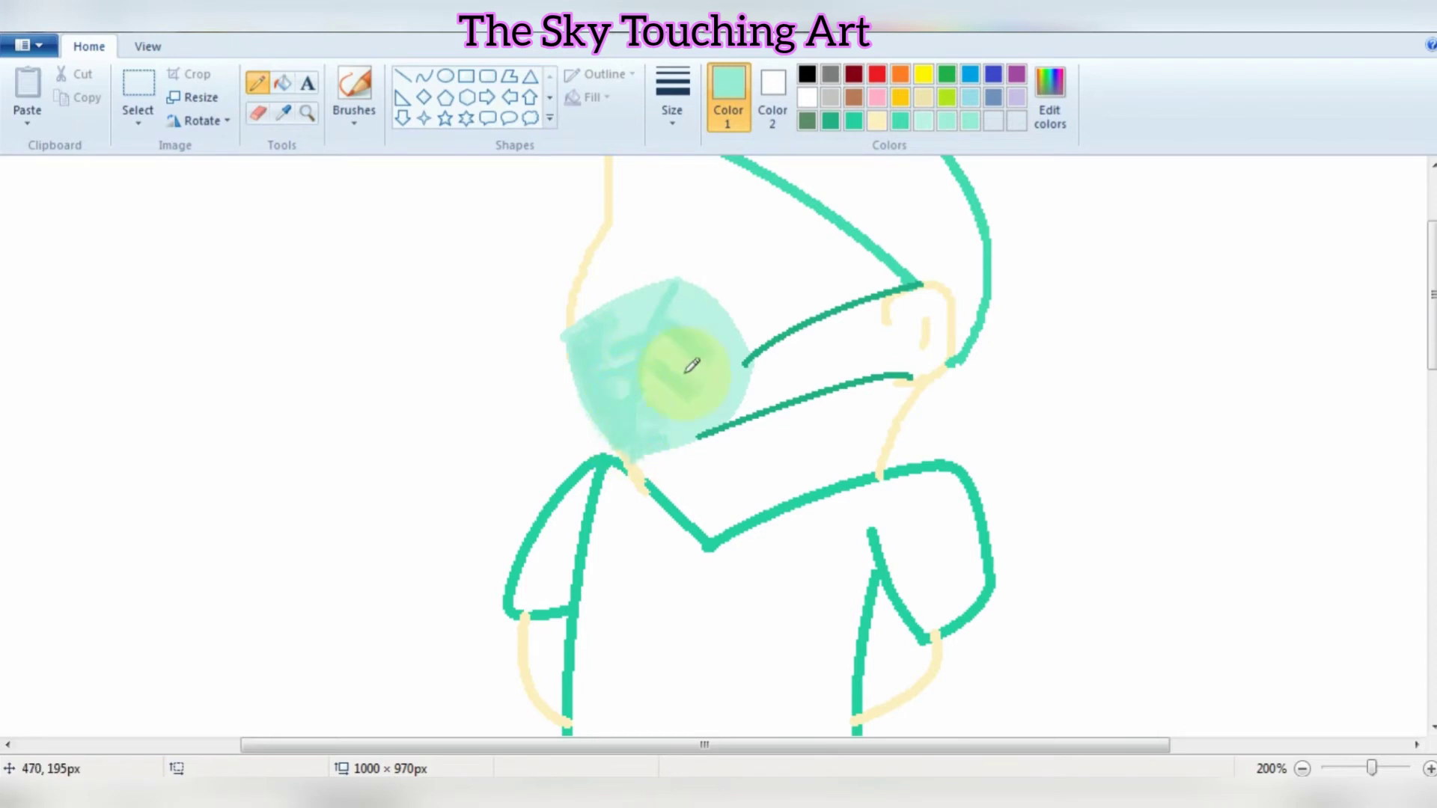
- Sample the dark green of the ball's outline and mix a slightly lighter green from it
{"action": "left_click", "coordinate": [307, 112]}
{"action": "right_click", "coordinate": [642, 344]}
{"action": "scroll", "coordinate": [622, 367], "scroll_direction": "up", "scroll_amount": 1}
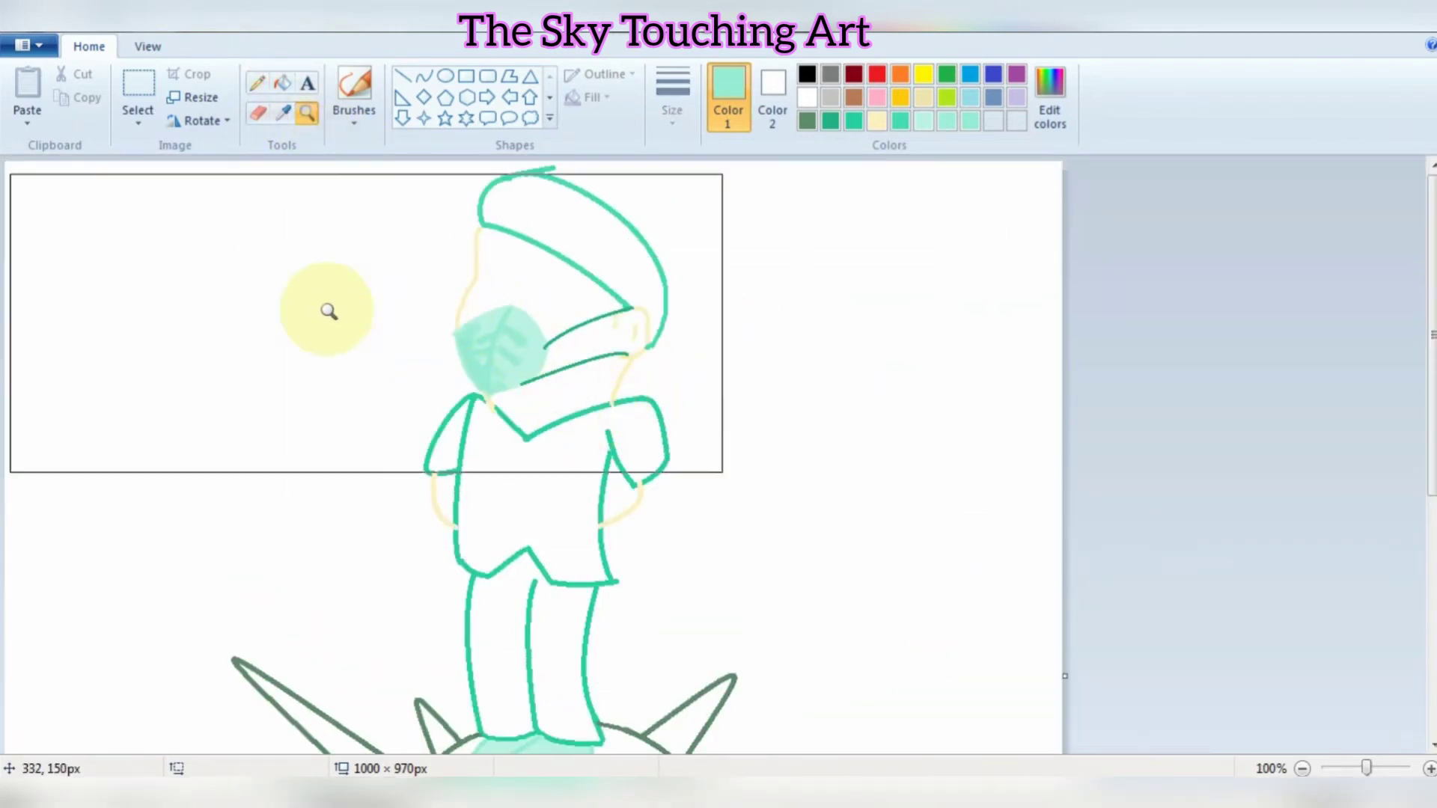
{"action": "left_click", "coordinate": [287, 118]}
{"action": "scroll", "coordinate": [433, 369], "scroll_direction": "down", "scroll_amount": 2}
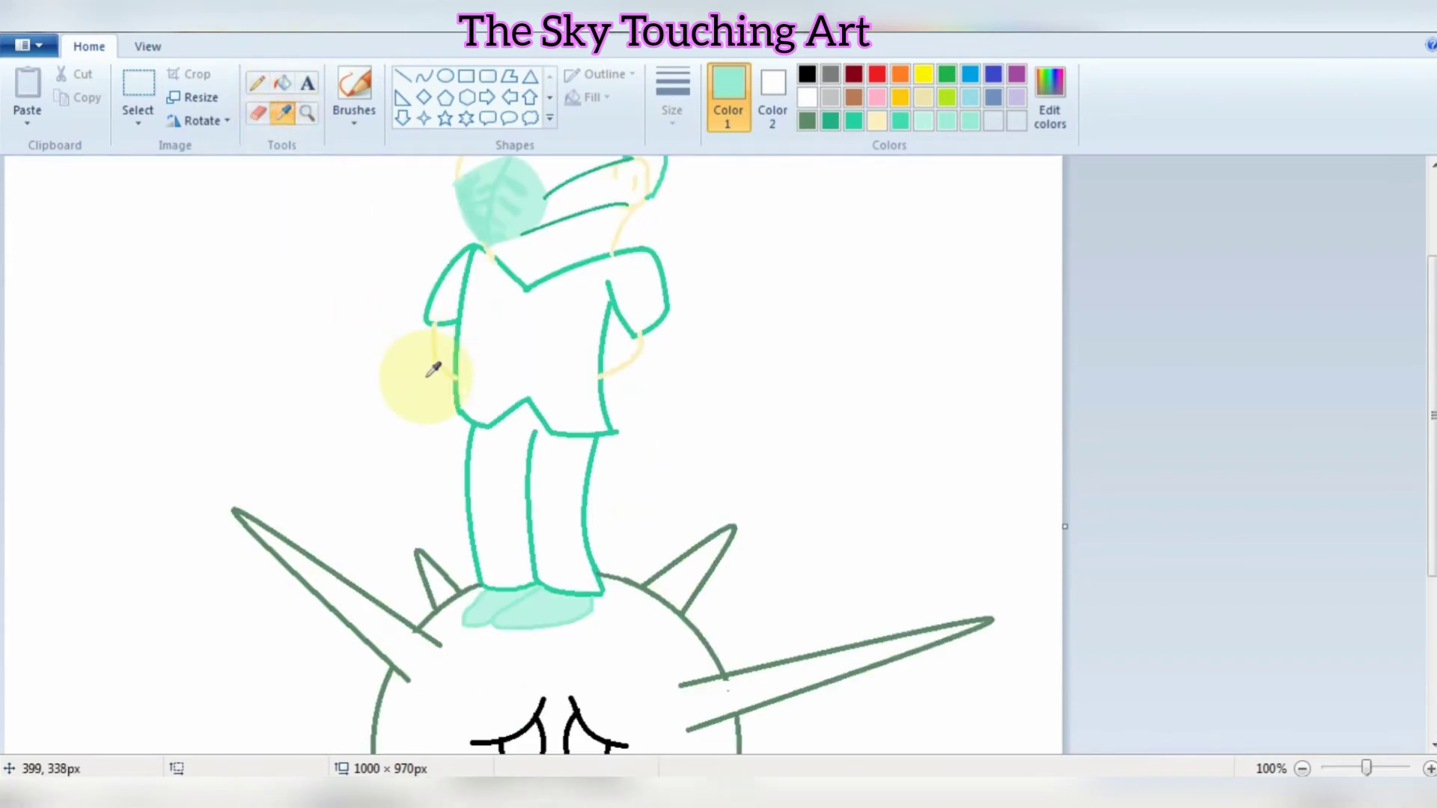
{"action": "left_click", "coordinate": [1050, 97]}
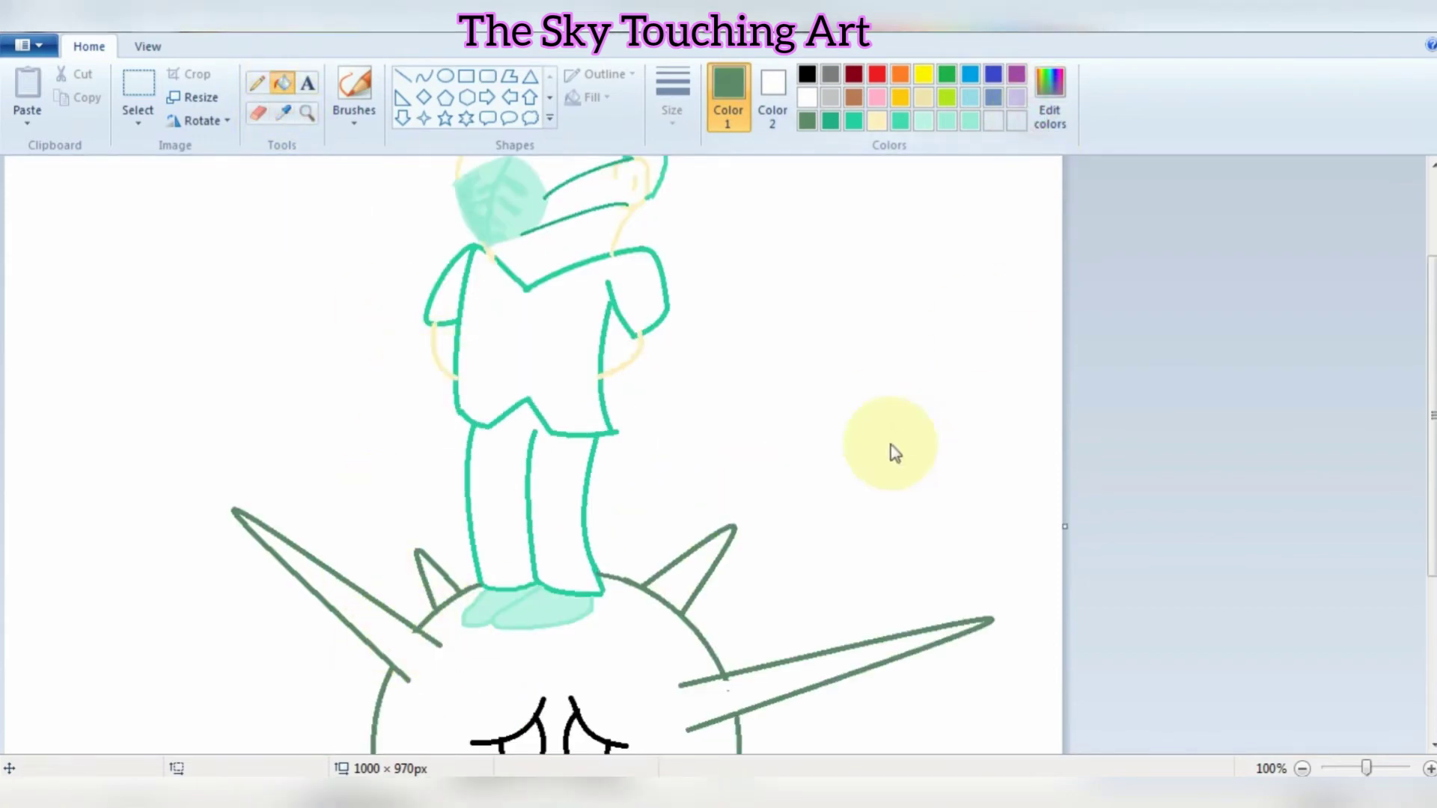
{"action": "left_click", "coordinate": [526, 548]}
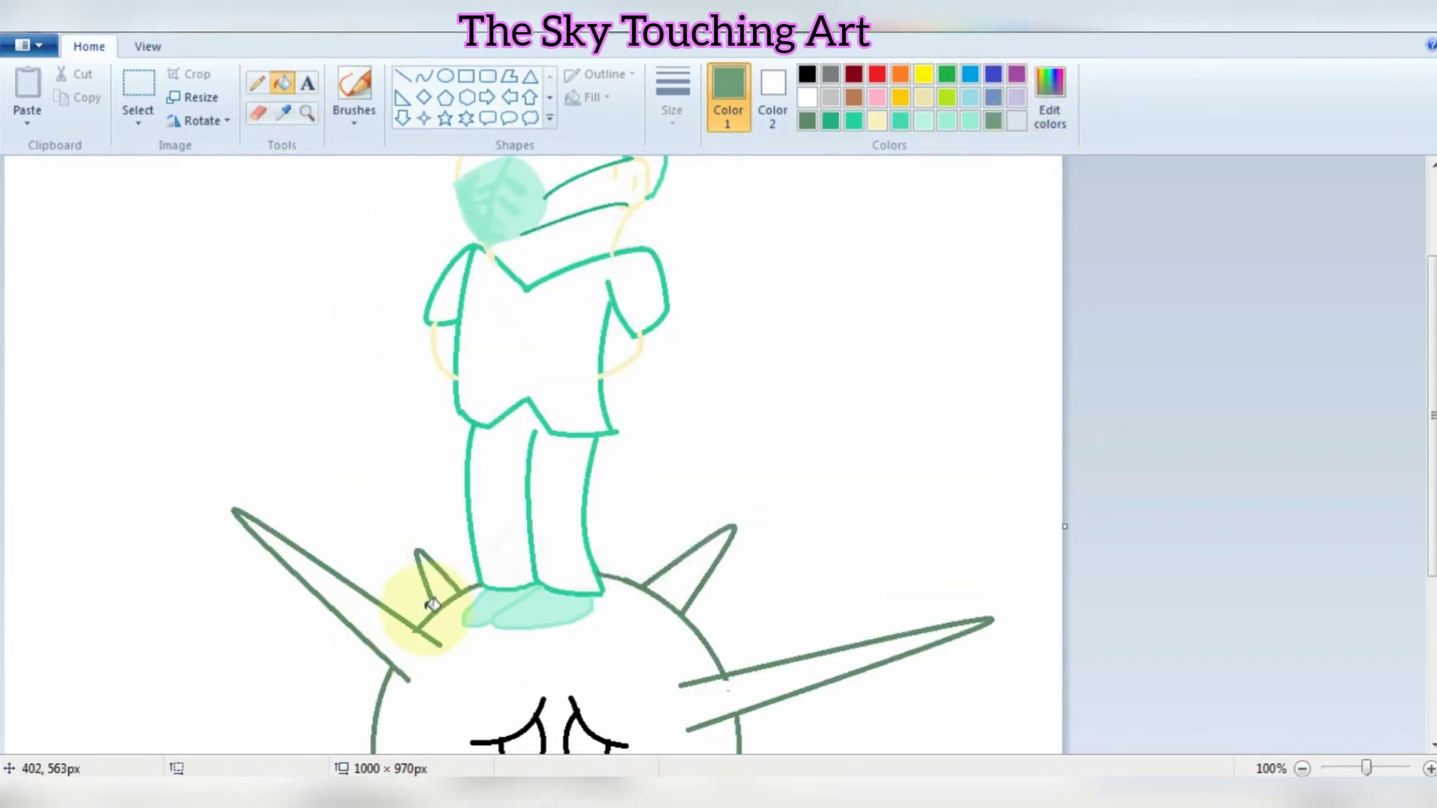
- Fill the ball's closed spikes with the lighter green: both upper ones beside the legs, the small lower right one and the left one
{"action": "left_click", "coordinate": [436, 580]}
{"action": "left_click", "coordinate": [686, 583]}
{"action": "scroll", "coordinate": [676, 598], "scroll_direction": "down", "scroll_amount": 4}
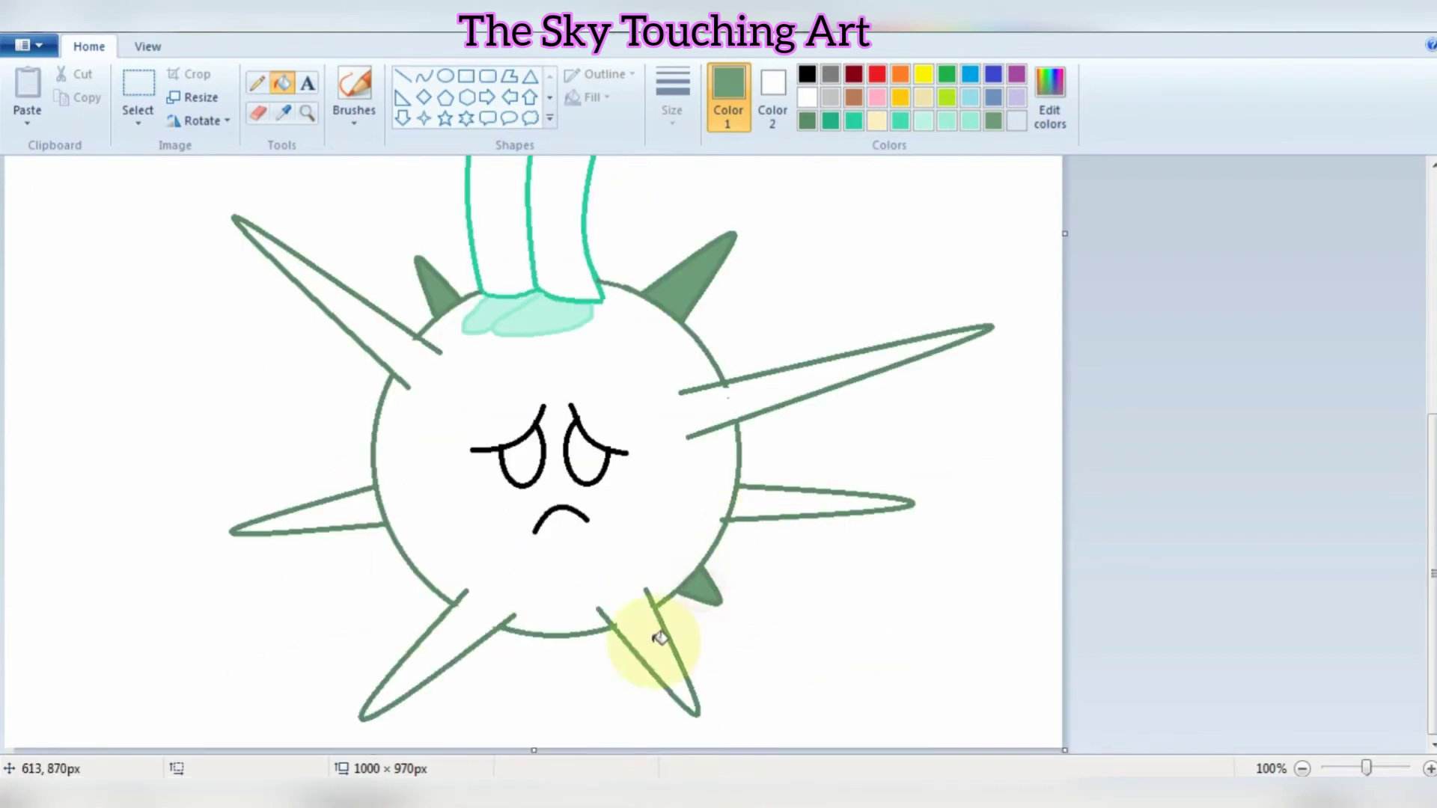
{"action": "left_click", "coordinate": [655, 644]}
{"action": "left_click", "coordinate": [64, 21]}
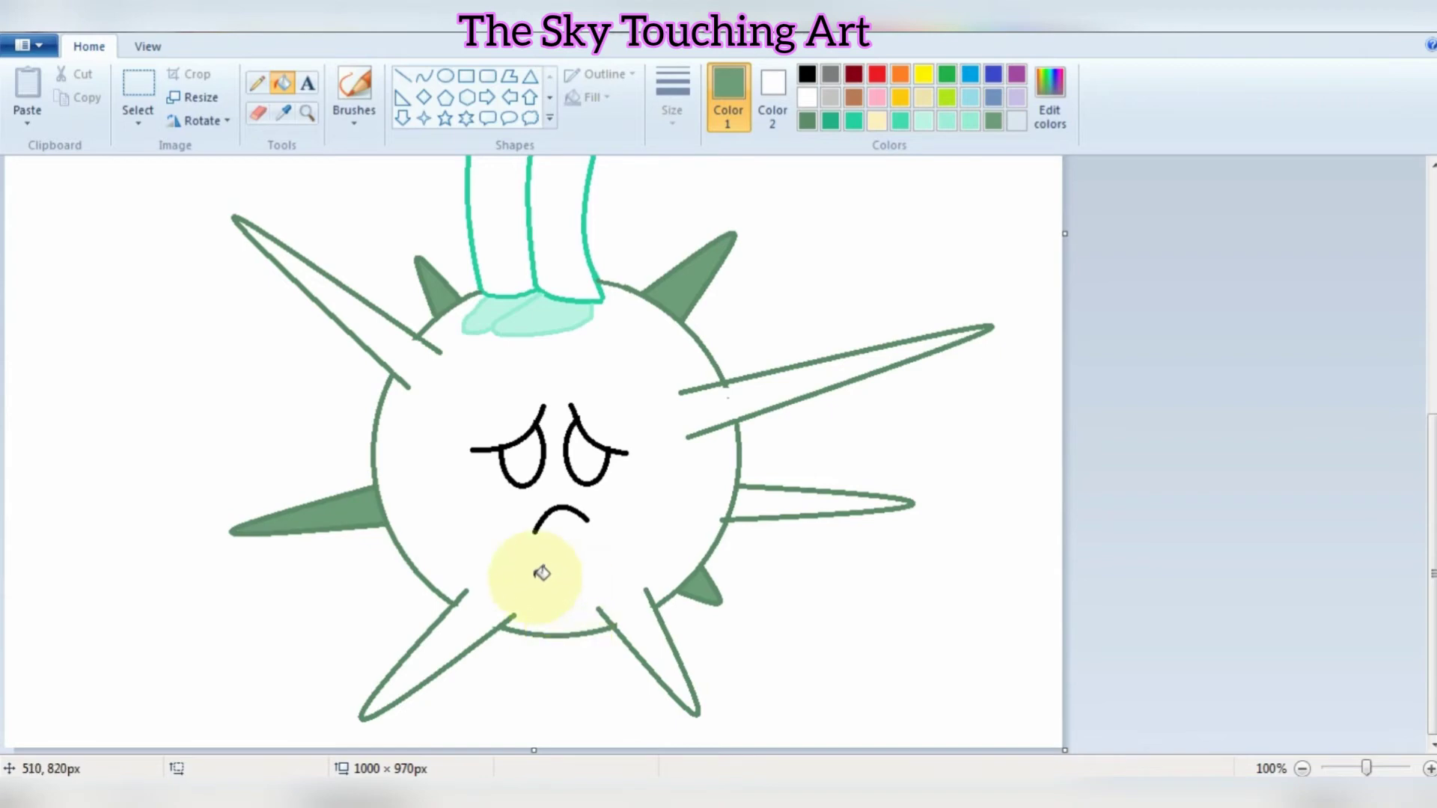
- Select the ball's face with a transparent free-form selection and move it to the blank canvas left of the ball
{"action": "left_click", "coordinate": [138, 112]}
{"action": "left_click", "coordinate": [193, 193]}
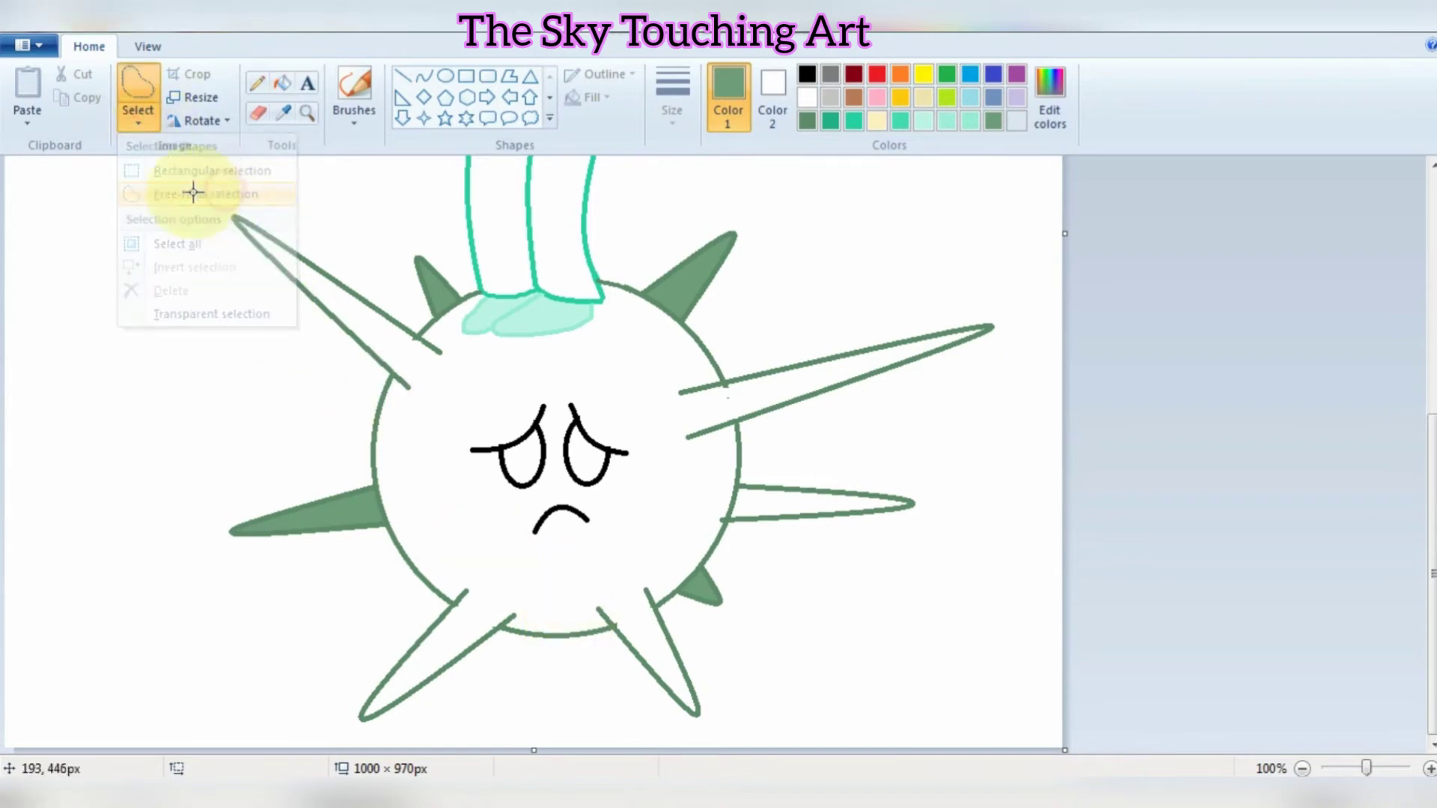
{"action": "left_click", "coordinate": [142, 126]}
{"action": "left_click", "coordinate": [212, 314]}
{"action": "mouse_move", "coordinate": [595, 388]}
{"action": "left_mouse_down"}
{"action": "mouse_move", "coordinate": [441, 429]}
{"action": "mouse_move", "coordinate": [492, 530]}
{"action": "mouse_move", "coordinate": [616, 535]}
{"action": "mouse_move", "coordinate": [633, 422]}
{"action": "mouse_move", "coordinate": [595, 388]}
{"action": "left_mouse_up"}
{"action": "left_click_drag", "start_coordinate": [577, 449], "coordinate": [180, 402]}
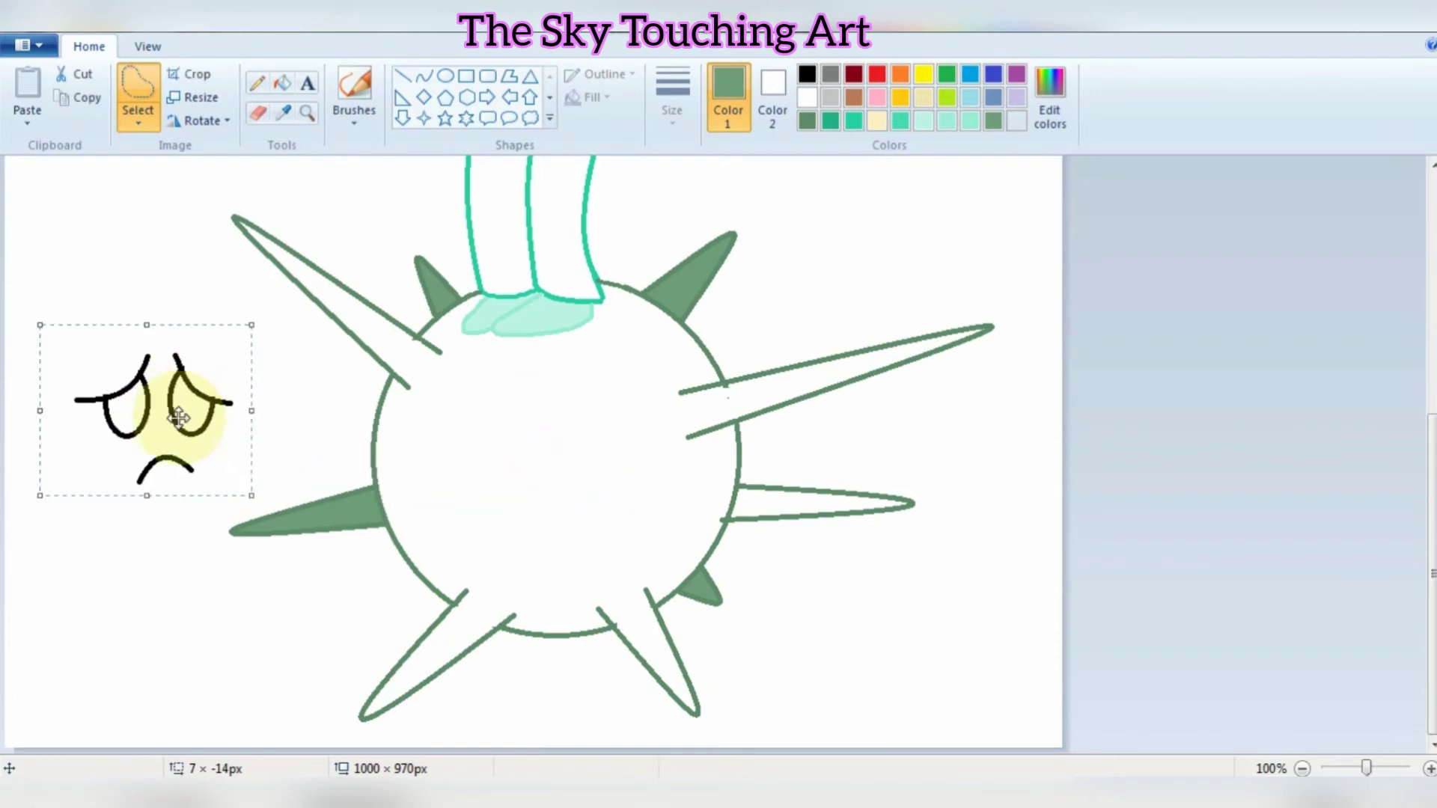
{"action": "left_click", "coordinate": [491, 475]}
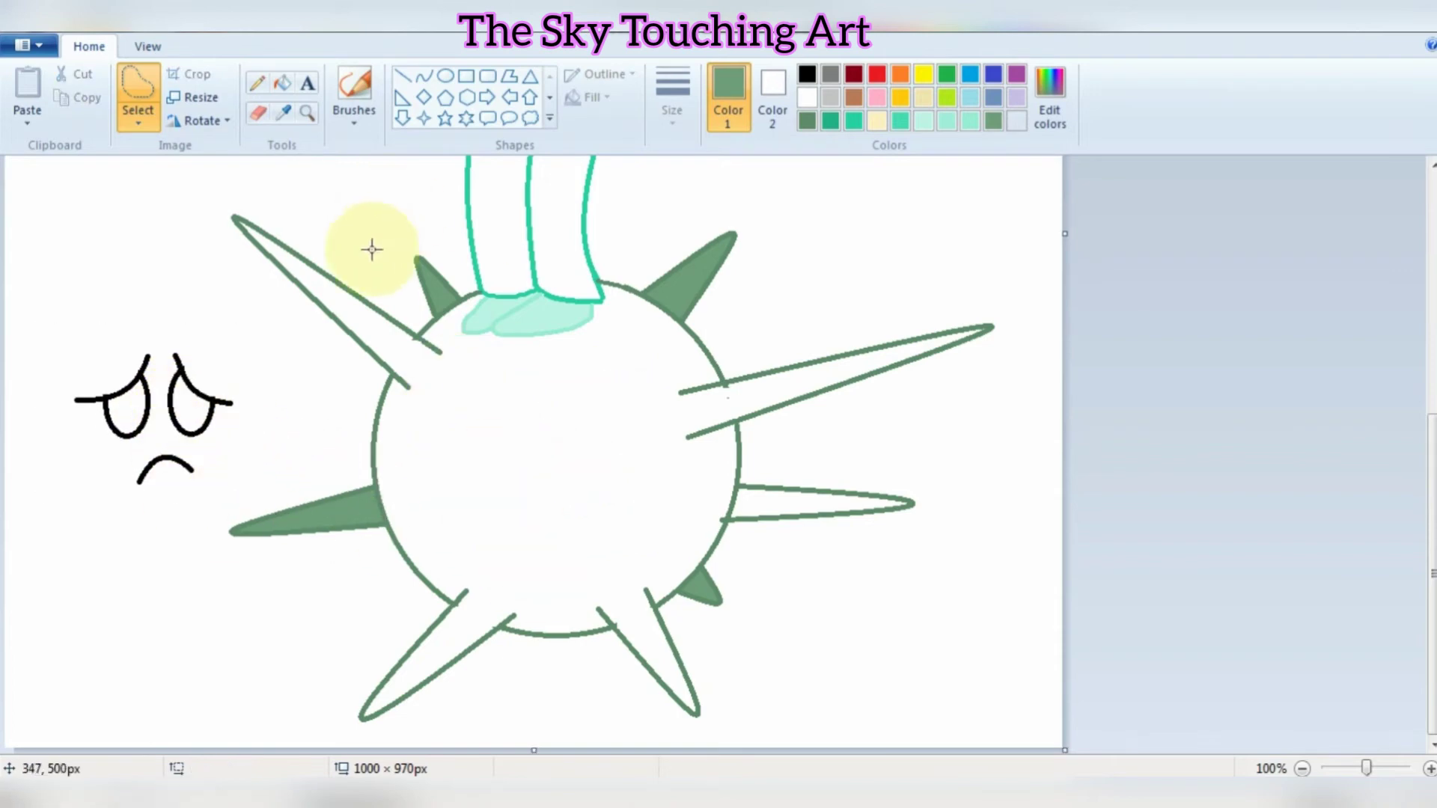
- Sample the lighter green from the small filled spike beside the feet and fill the ball's body and its connected spikes
{"action": "left_click", "coordinate": [283, 112]}
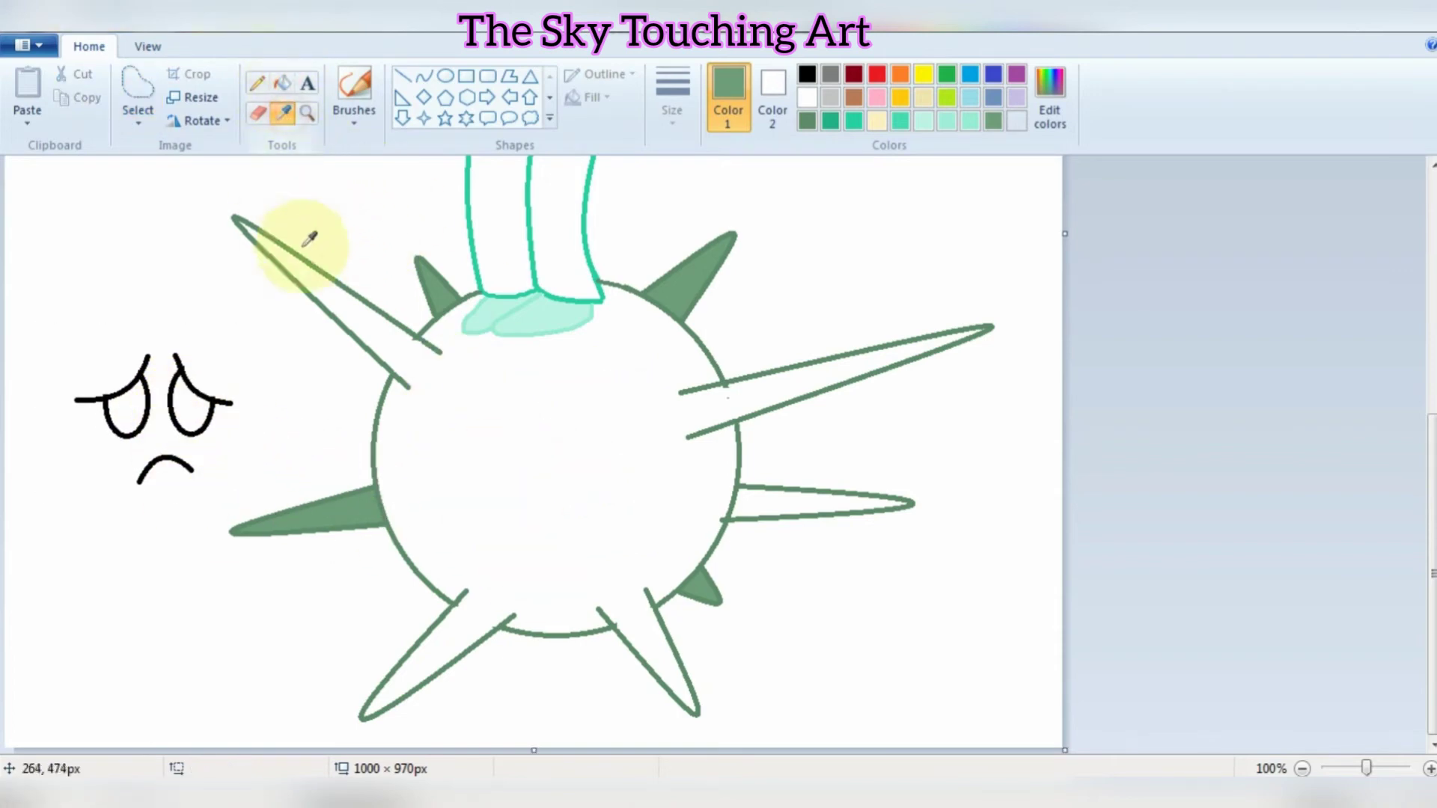
{"action": "left_click", "coordinate": [443, 342]}
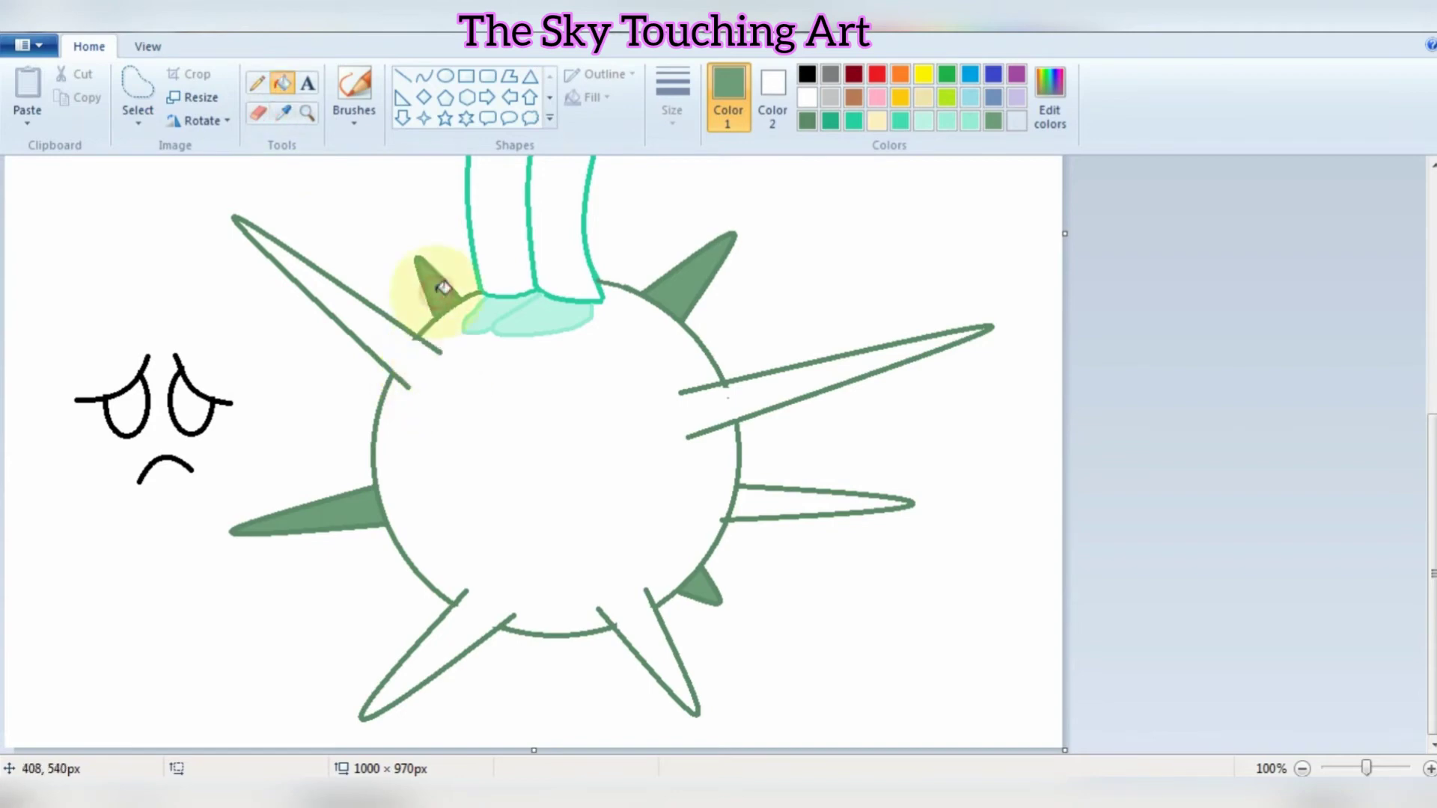
{"action": "left_click", "coordinate": [586, 449]}
- Add the custom red 224, 18, 29 and airbrush patches along both sides and the lower part of the ball and onto the long right spike
{"action": "left_click", "coordinate": [877, 80]}
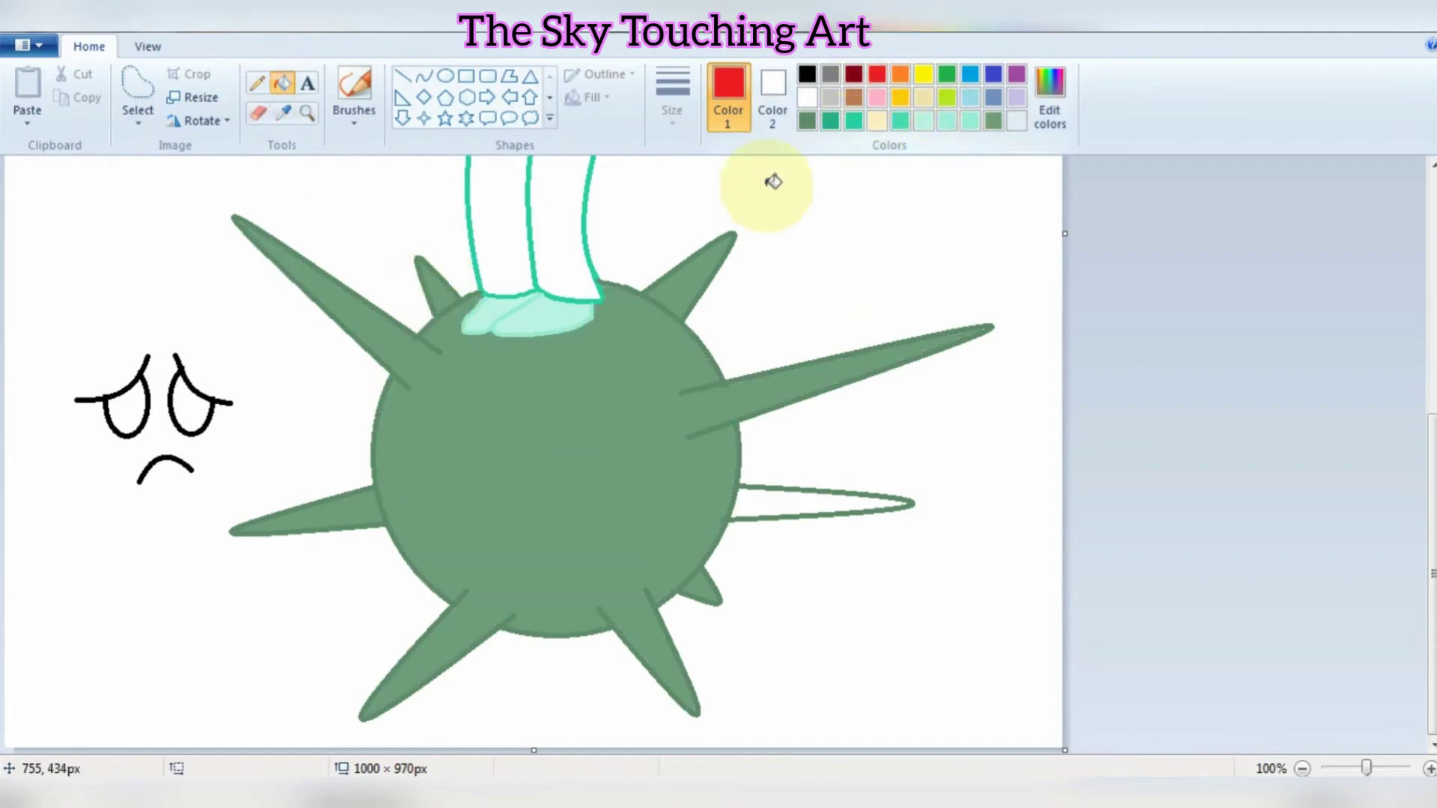
{"action": "left_click", "coordinate": [1055, 124]}
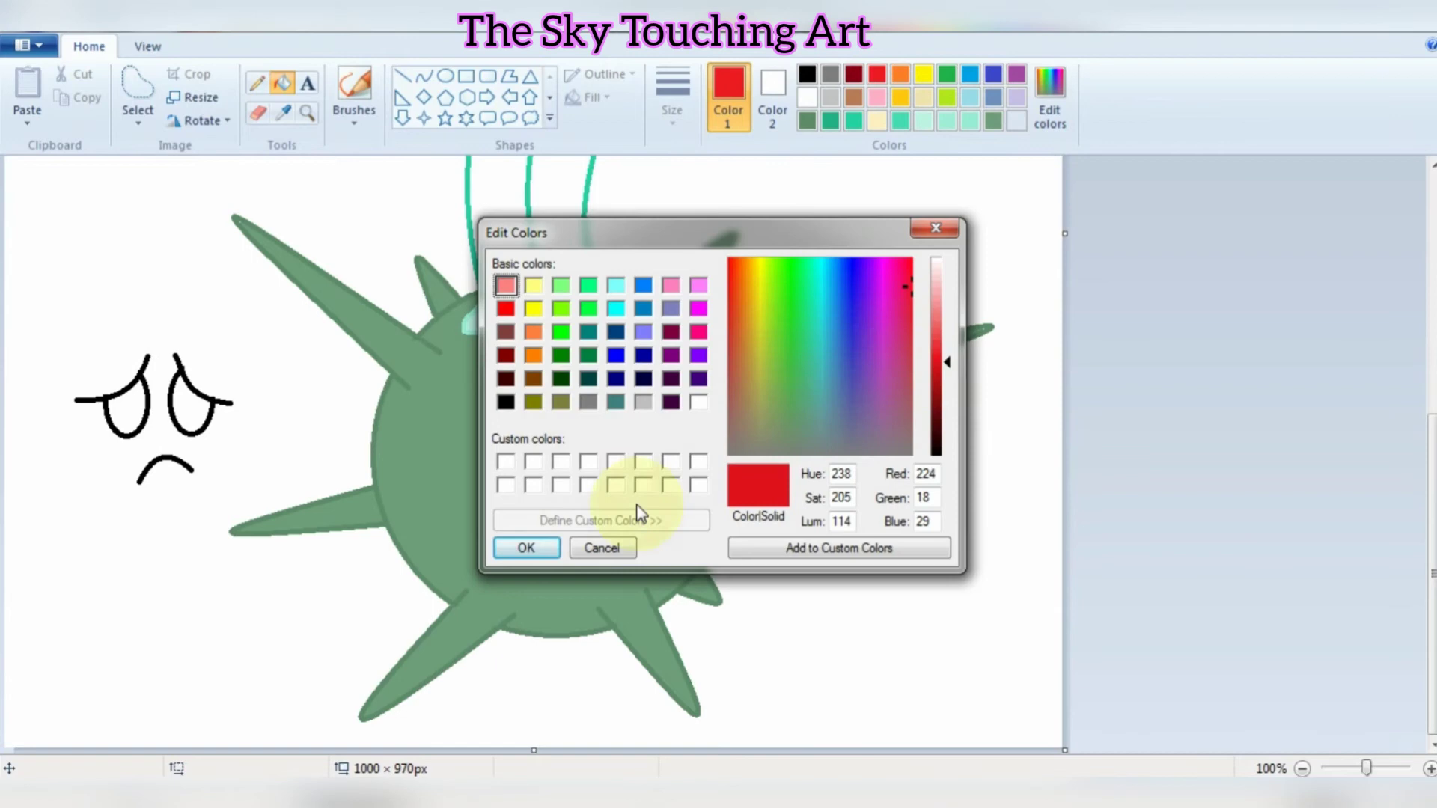
{"action": "left_click", "coordinate": [526, 547]}
{"action": "left_click", "coordinate": [354, 118]}
{"action": "left_click", "coordinate": [481, 154]}
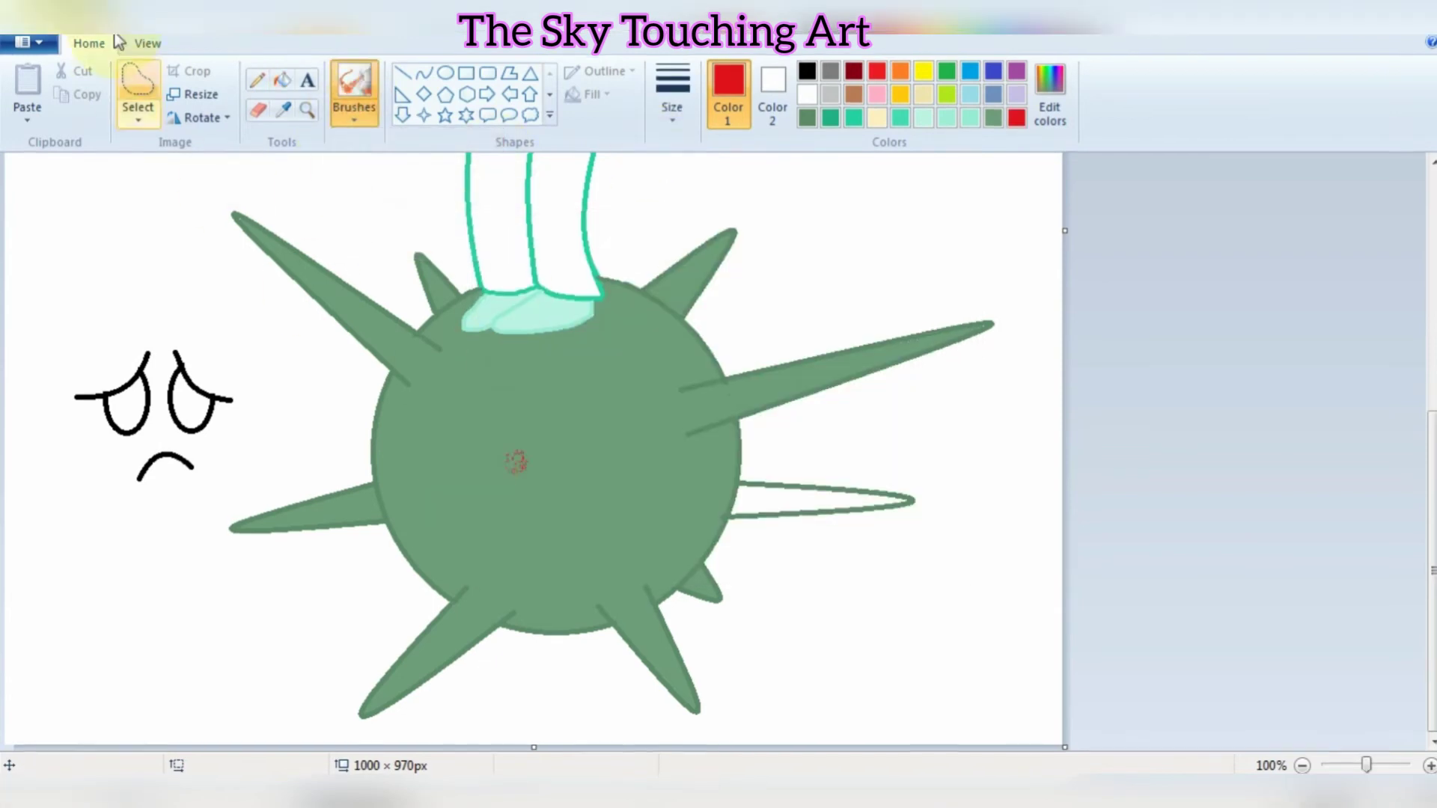
{"action": "mouse_move", "coordinate": [393, 407]}
{"action": "left_mouse_down"}
{"action": "mouse_move", "coordinate": [424, 523]}
{"action": "mouse_move", "coordinate": [473, 569]}
{"action": "mouse_move", "coordinate": [401, 409]}
{"action": "mouse_move", "coordinate": [457, 461]}
{"action": "mouse_move", "coordinate": [493, 557]}
{"action": "mouse_move", "coordinate": [438, 479]}
{"action": "mouse_move", "coordinate": [444, 357]}
{"action": "mouse_move", "coordinate": [446, 453]}
{"action": "mouse_move", "coordinate": [513, 539]}
{"action": "left_mouse_up"}
{"action": "mouse_move", "coordinate": [660, 414]}
{"action": "left_mouse_down"}
{"action": "mouse_move", "coordinate": [834, 368]}
{"action": "mouse_move", "coordinate": [737, 402]}
{"action": "mouse_move", "coordinate": [701, 449]}
{"action": "mouse_move", "coordinate": [718, 496]}
{"action": "mouse_move", "coordinate": [700, 551]}
{"action": "mouse_move", "coordinate": [699, 427]}
{"action": "mouse_move", "coordinate": [682, 515]}
{"action": "mouse_move", "coordinate": [650, 575]}
{"action": "mouse_move", "coordinate": [694, 562]}
{"action": "left_mouse_up"}
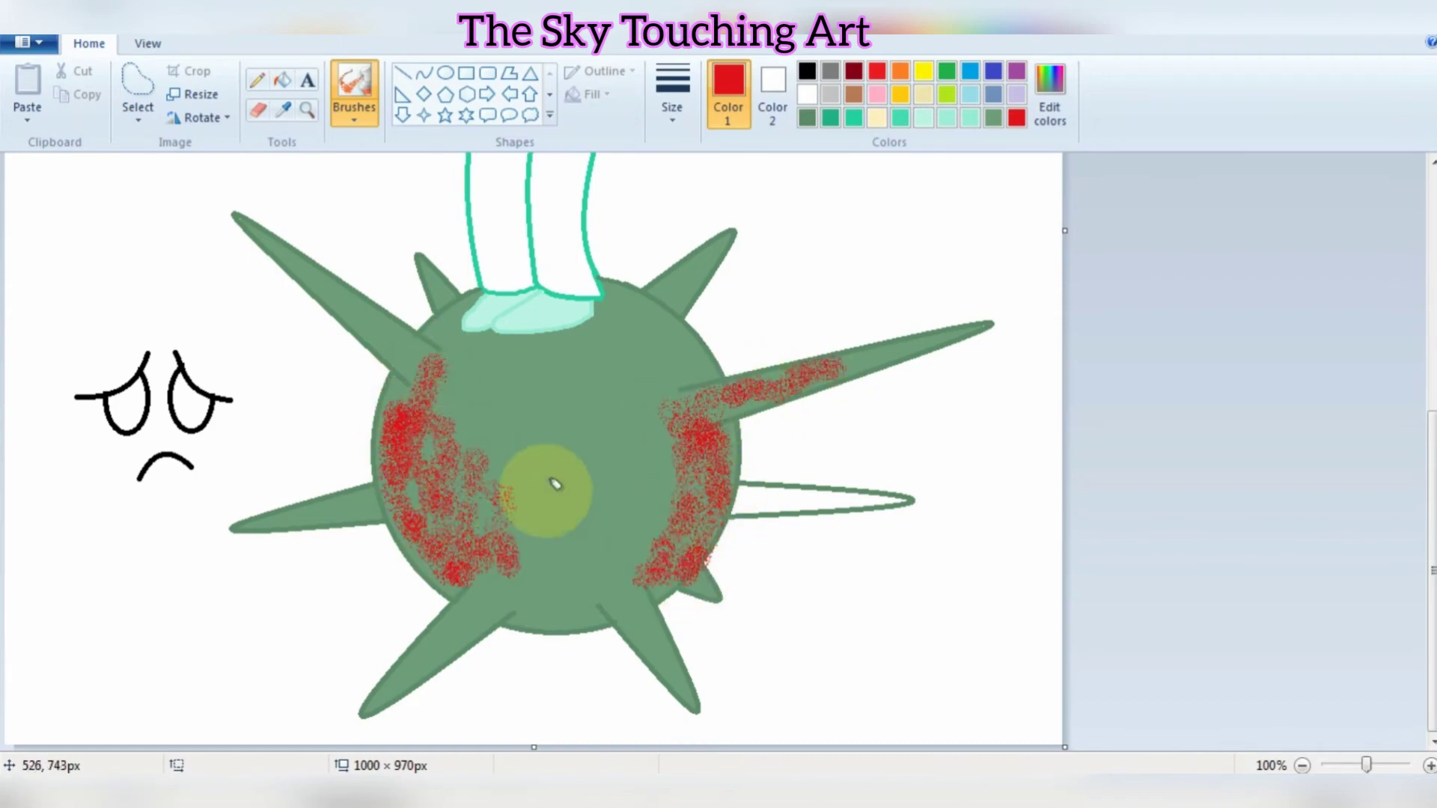
{"action": "mouse_move", "coordinate": [458, 494]}
{"action": "left_mouse_down"}
{"action": "mouse_move", "coordinate": [596, 562]}
{"action": "mouse_move", "coordinate": [552, 566]}
{"action": "mouse_move", "coordinate": [431, 462]}
{"action": "mouse_move", "coordinate": [628, 532]}
{"action": "left_mouse_up"}
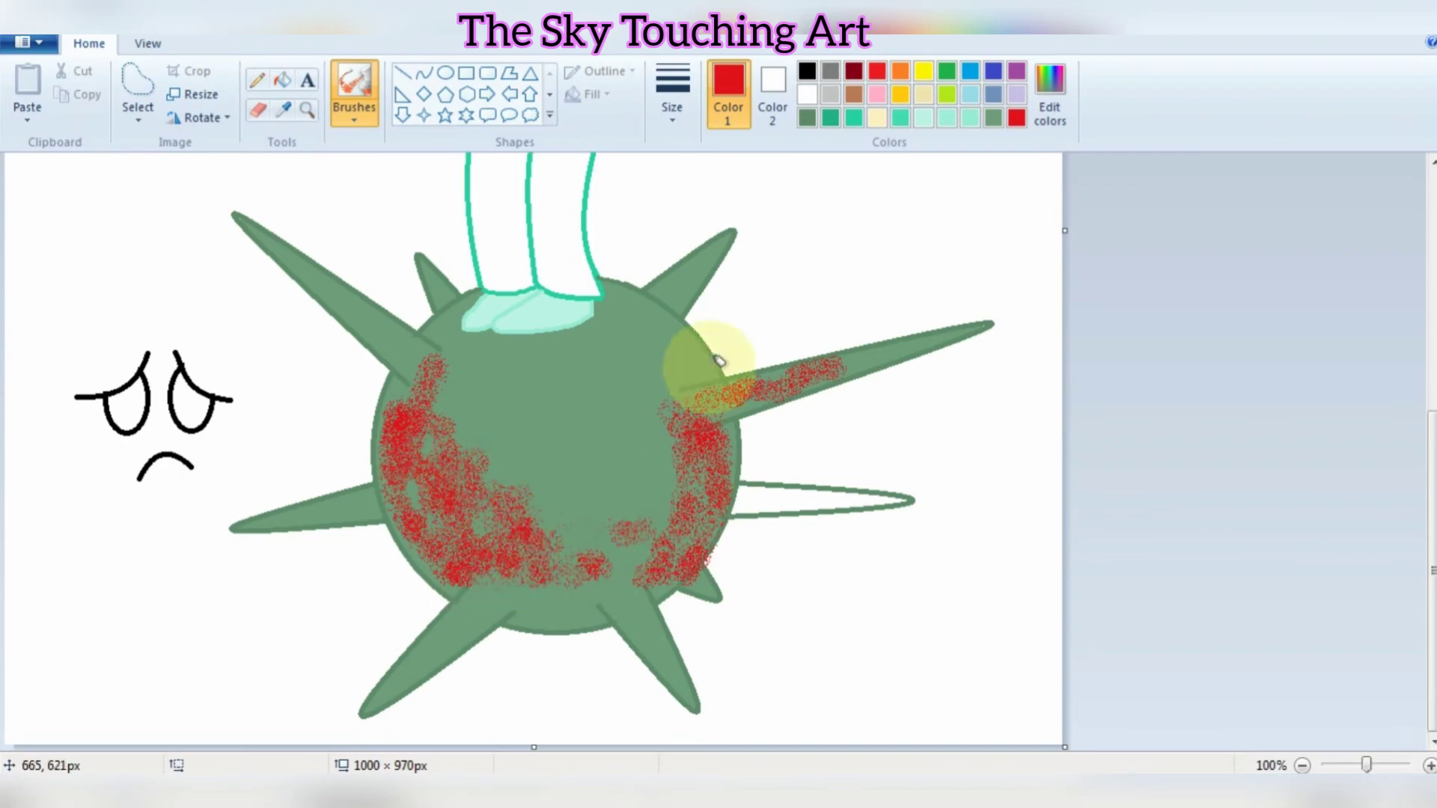
- Airbrush the outline's darker green over the red patches and around the right and lower parts of the ball as shading
{"action": "left_click", "coordinate": [283, 112]}
{"action": "left_click", "coordinate": [561, 428]}
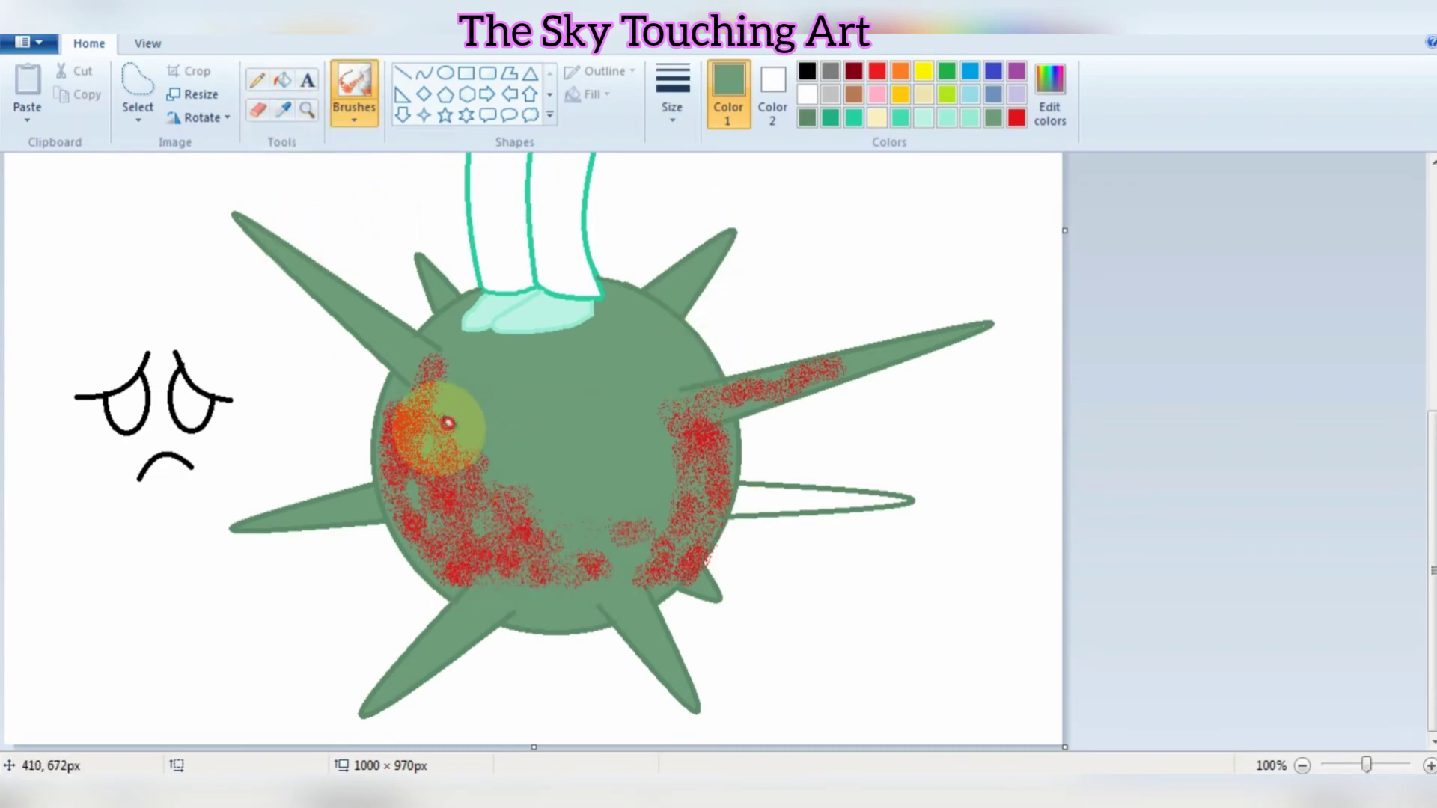
{"action": "left_click", "coordinate": [808, 117]}
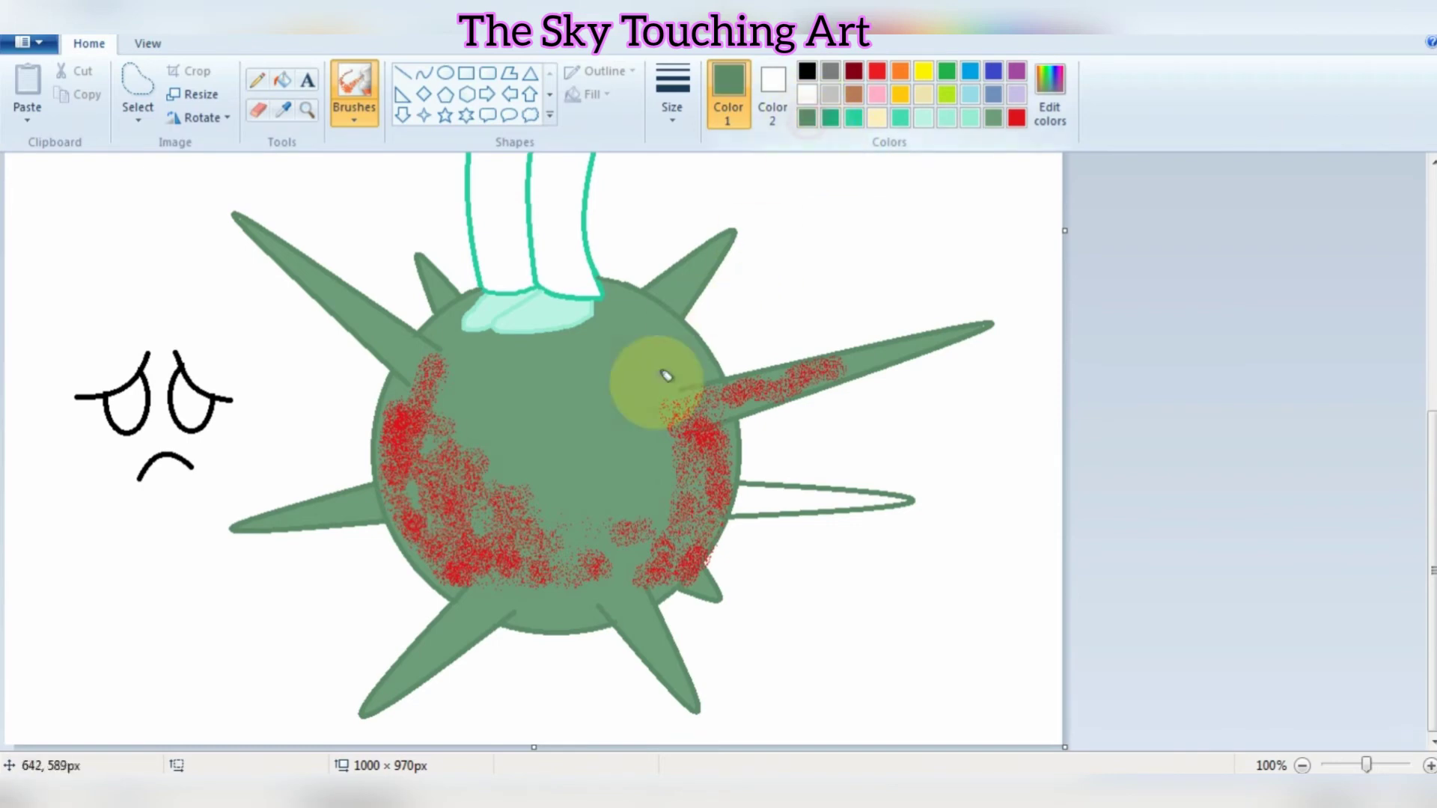
{"action": "mouse_move", "coordinate": [658, 382]}
{"action": "left_mouse_down"}
{"action": "mouse_move", "coordinate": [628, 408]}
{"action": "mouse_move", "coordinate": [667, 445]}
{"action": "mouse_move", "coordinate": [669, 415]}
{"action": "mouse_move", "coordinate": [702, 503]}
{"action": "mouse_move", "coordinate": [691, 450]}
{"action": "mouse_move", "coordinate": [658, 570]}
{"action": "mouse_move", "coordinate": [687, 538]}
{"action": "left_mouse_up"}
{"action": "left_click_drag", "start_coordinate": [535, 555], "coordinate": [485, 566]}
{"action": "mouse_move", "coordinate": [392, 409]}
{"action": "left_mouse_down"}
{"action": "mouse_move", "coordinate": [411, 493]}
{"action": "mouse_move", "coordinate": [457, 482]}
{"action": "mouse_move", "coordinate": [447, 544]}
{"action": "mouse_move", "coordinate": [599, 569]}
{"action": "mouse_move", "coordinate": [643, 559]}
{"action": "mouse_move", "coordinate": [714, 479]}
{"action": "mouse_move", "coordinate": [739, 385]}
{"action": "mouse_move", "coordinate": [837, 363]}
{"action": "left_mouse_up"}
- Try to fill the ball's remaining white spike with the darker green and undo the fill
{"action": "left_click", "coordinate": [282, 80]}
{"action": "left_click", "coordinate": [768, 501]}
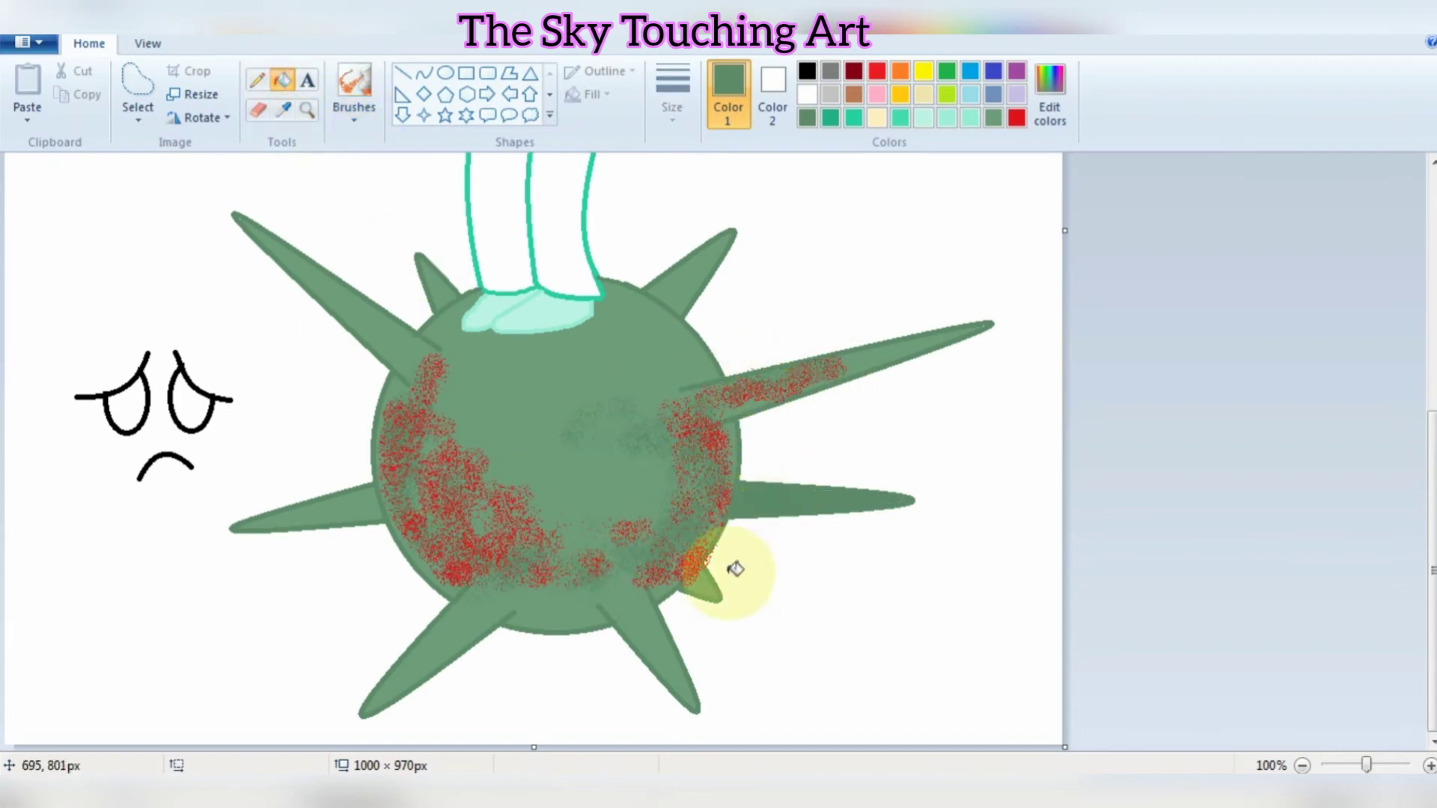
{"action": "key", "text": "ctrl+z"}
- Sample the ball's lighter green and fill the remaining white spike with it
{"action": "left_click", "coordinate": [284, 111]}
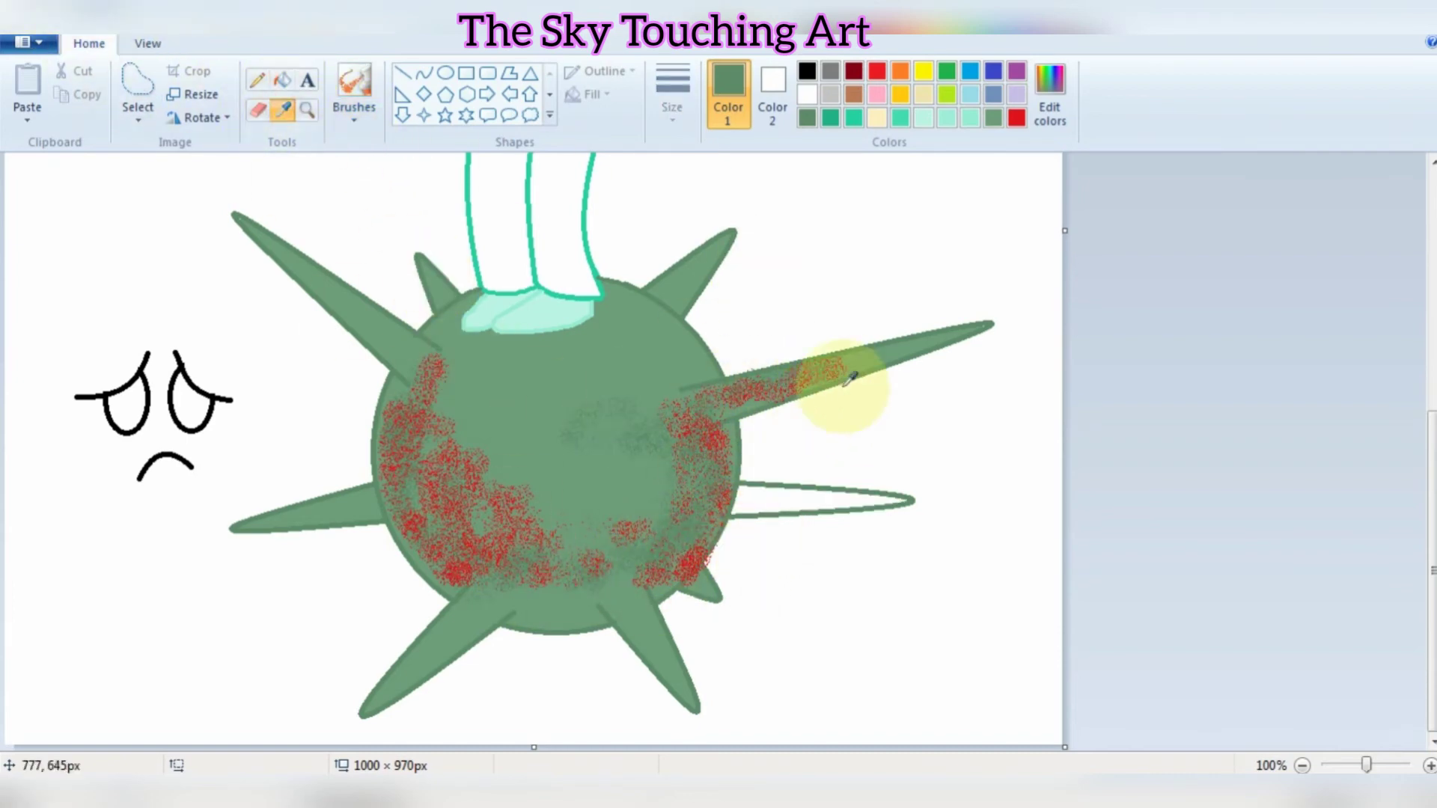
{"action": "left_click", "coordinate": [882, 346]}
{"action": "left_click", "coordinate": [792, 498]}
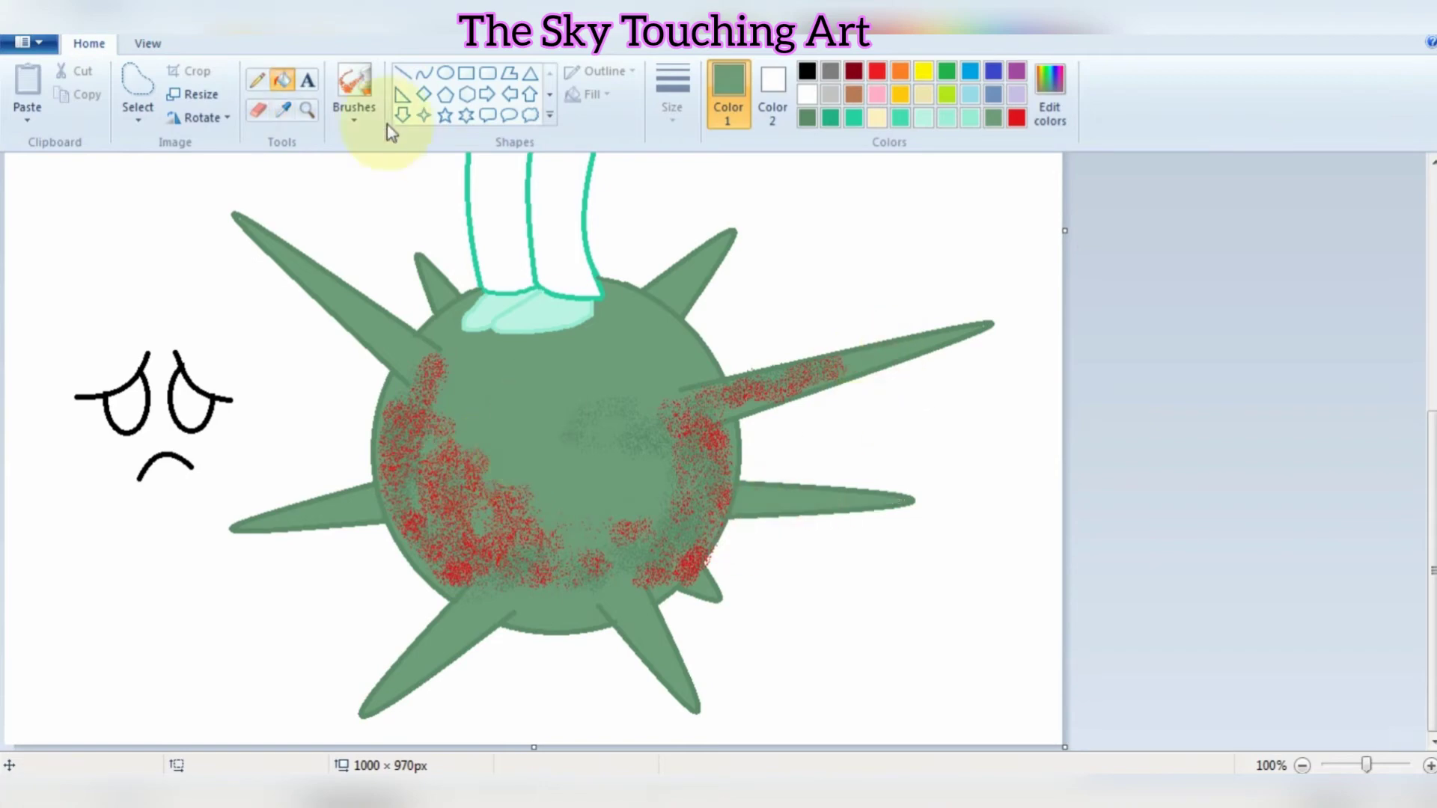
- Airbrush more of the custom red over the ball's lower left area and onto the lower left spike
{"action": "left_click", "coordinate": [357, 90]}
{"action": "left_click", "coordinate": [1016, 117]}
{"action": "mouse_move", "coordinate": [604, 488]}
{"action": "left_mouse_down"}
{"action": "mouse_move", "coordinate": [482, 442]}
{"action": "mouse_move", "coordinate": [487, 594]}
{"action": "mouse_move", "coordinate": [450, 638]}
{"action": "mouse_move", "coordinate": [504, 584]}
{"action": "left_mouse_up"}
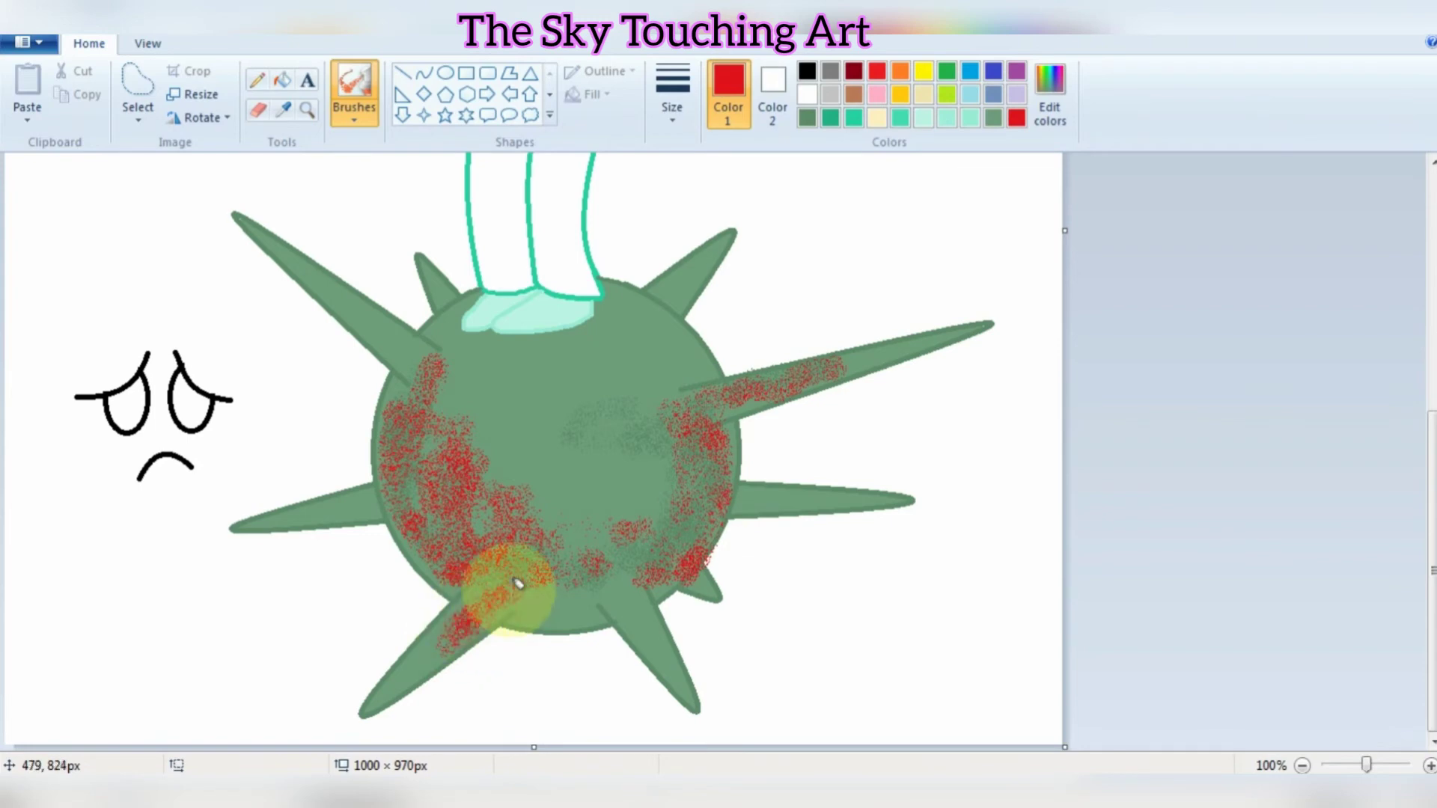
- Airbrush the ball's sampled lighter green over the red patches to soften them, and remove the stray spray below the long right spike
{"action": "left_click", "coordinate": [283, 110]}
{"action": "left_click", "coordinate": [614, 423]}
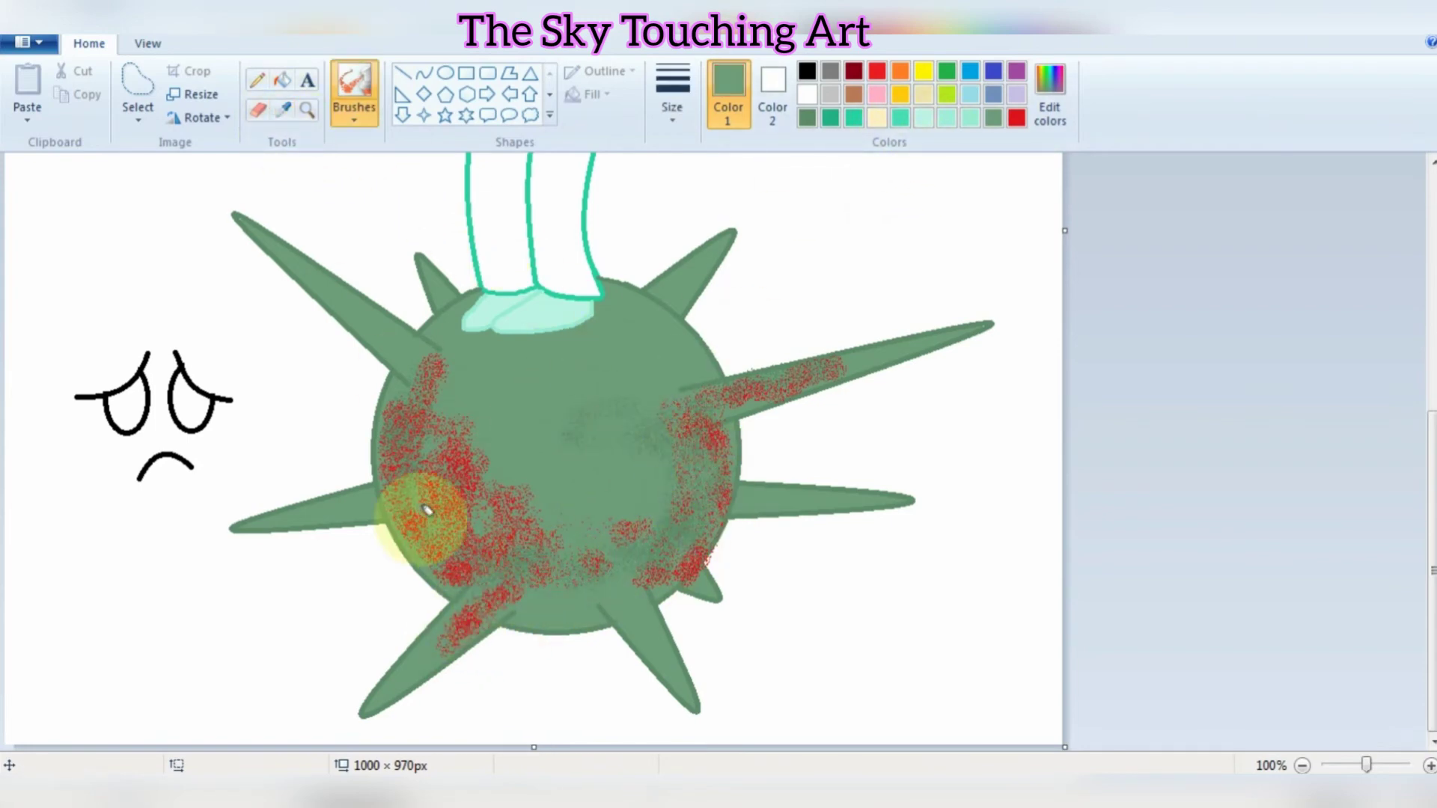
{"action": "mouse_move", "coordinate": [426, 513]}
{"action": "left_mouse_down"}
{"action": "mouse_move", "coordinate": [463, 487]}
{"action": "mouse_move", "coordinate": [472, 444]}
{"action": "mouse_move", "coordinate": [518, 481]}
{"action": "mouse_move", "coordinate": [669, 519]}
{"action": "mouse_move", "coordinate": [696, 467]}
{"action": "mouse_move", "coordinate": [599, 487]}
{"action": "left_mouse_up"}
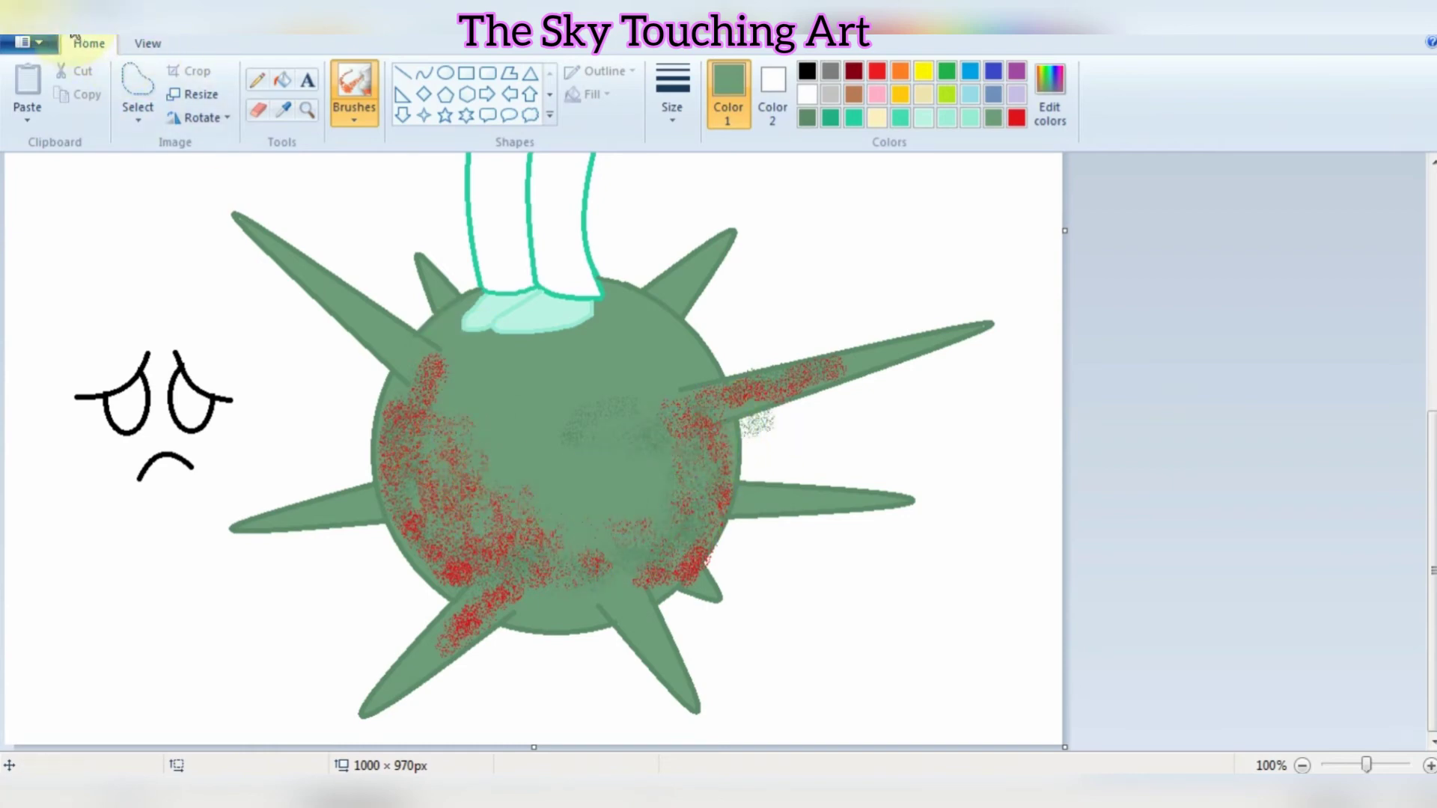
{"action": "left_click", "coordinate": [257, 110]}
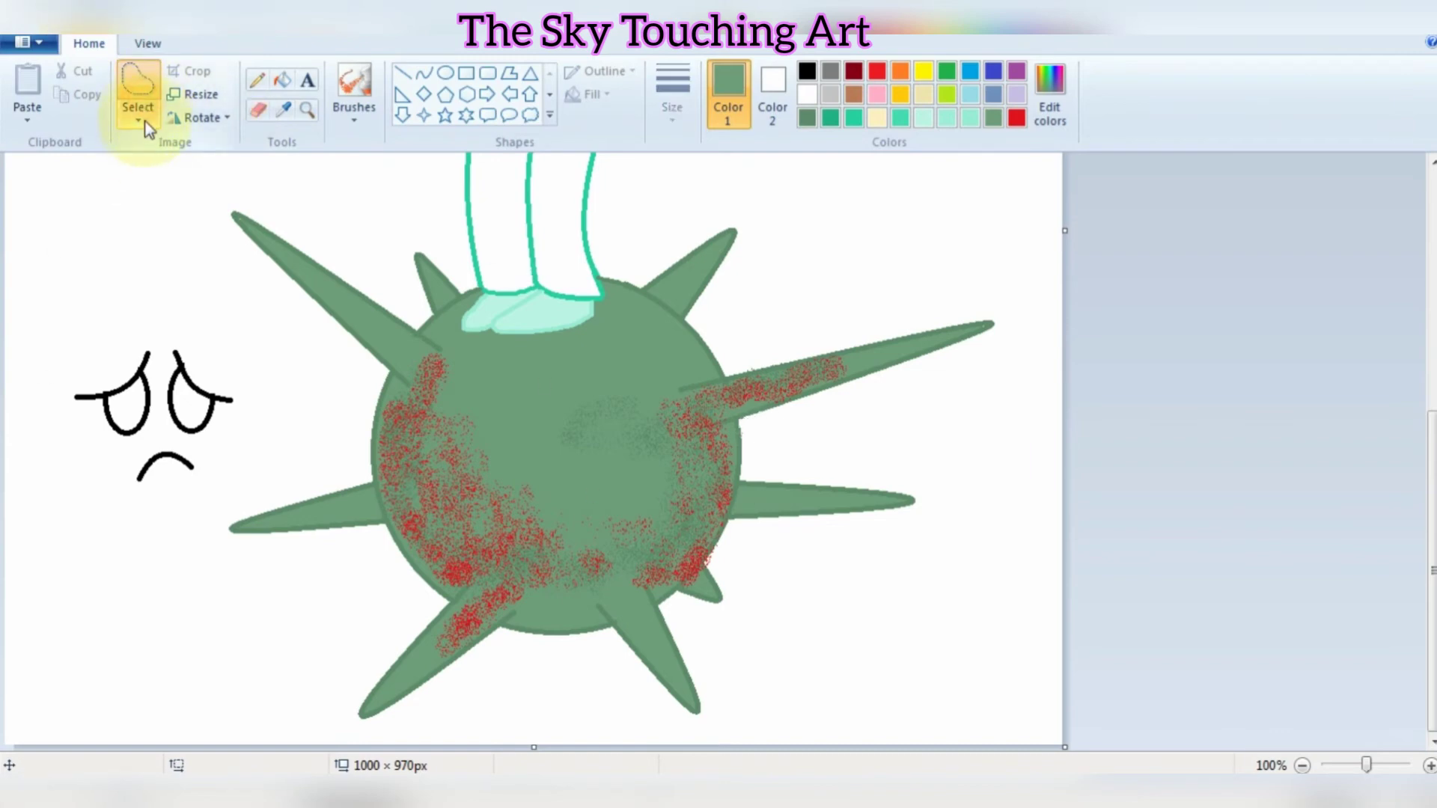
- Select the sad face with a free-form selection and move it onto the centre of the ball
{"action": "mouse_move", "coordinate": [171, 323]}
{"action": "left_mouse_down"}
{"action": "mouse_move", "coordinate": [135, 328]}
{"action": "mouse_move", "coordinate": [74, 390]}
{"action": "mouse_move", "coordinate": [104, 491]}
{"action": "mouse_move", "coordinate": [183, 496]}
{"action": "mouse_move", "coordinate": [245, 449]}
{"action": "mouse_move", "coordinate": [239, 379]}
{"action": "mouse_move", "coordinate": [167, 322]}
{"action": "left_mouse_up"}
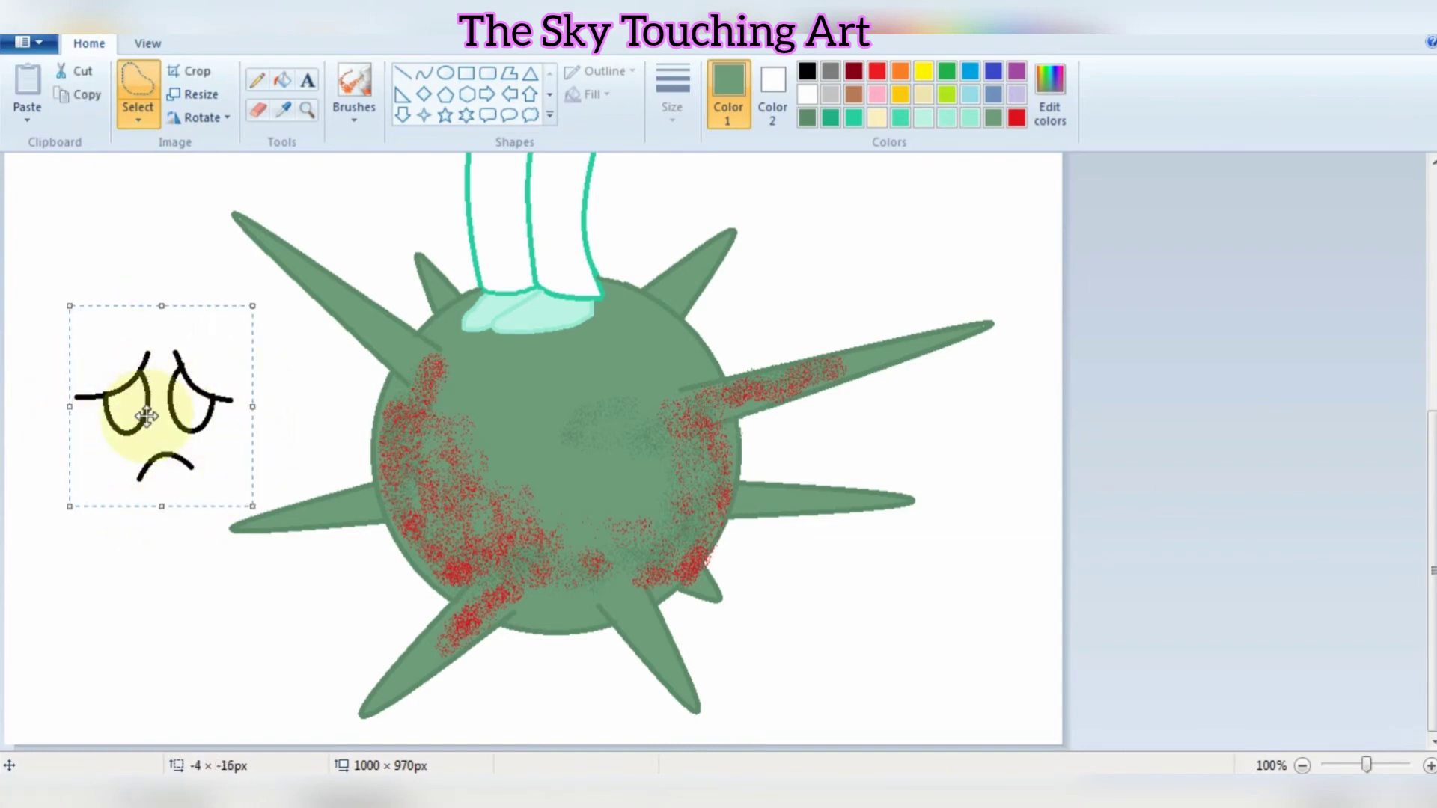
{"action": "mouse_move", "coordinate": [147, 423]}
{"action": "left_mouse_down"}
{"action": "mouse_move", "coordinate": [452, 463]}
{"action": "mouse_move", "coordinate": [534, 447]}
{"action": "mouse_move", "coordinate": [541, 459]}
{"action": "left_mouse_up"}
{"action": "left_click", "coordinate": [417, 427]}
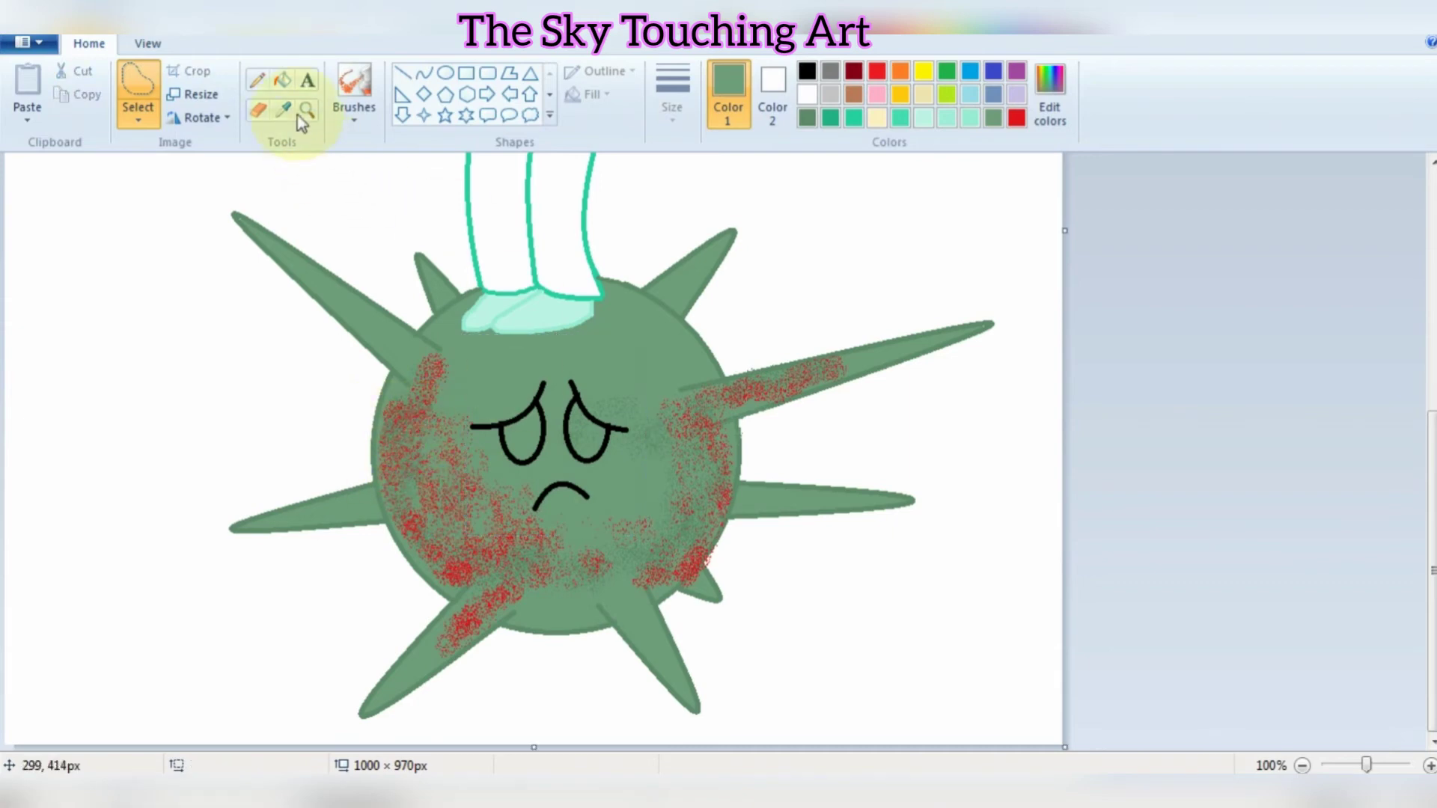
- Fill both of the ball's eyes with white and erase the green speckles left inside the right eye
{"action": "left_click", "coordinate": [282, 80]}
{"action": "left_click", "coordinate": [806, 94]}
{"action": "left_click", "coordinate": [524, 438]}
{"action": "left_click", "coordinate": [590, 425]}
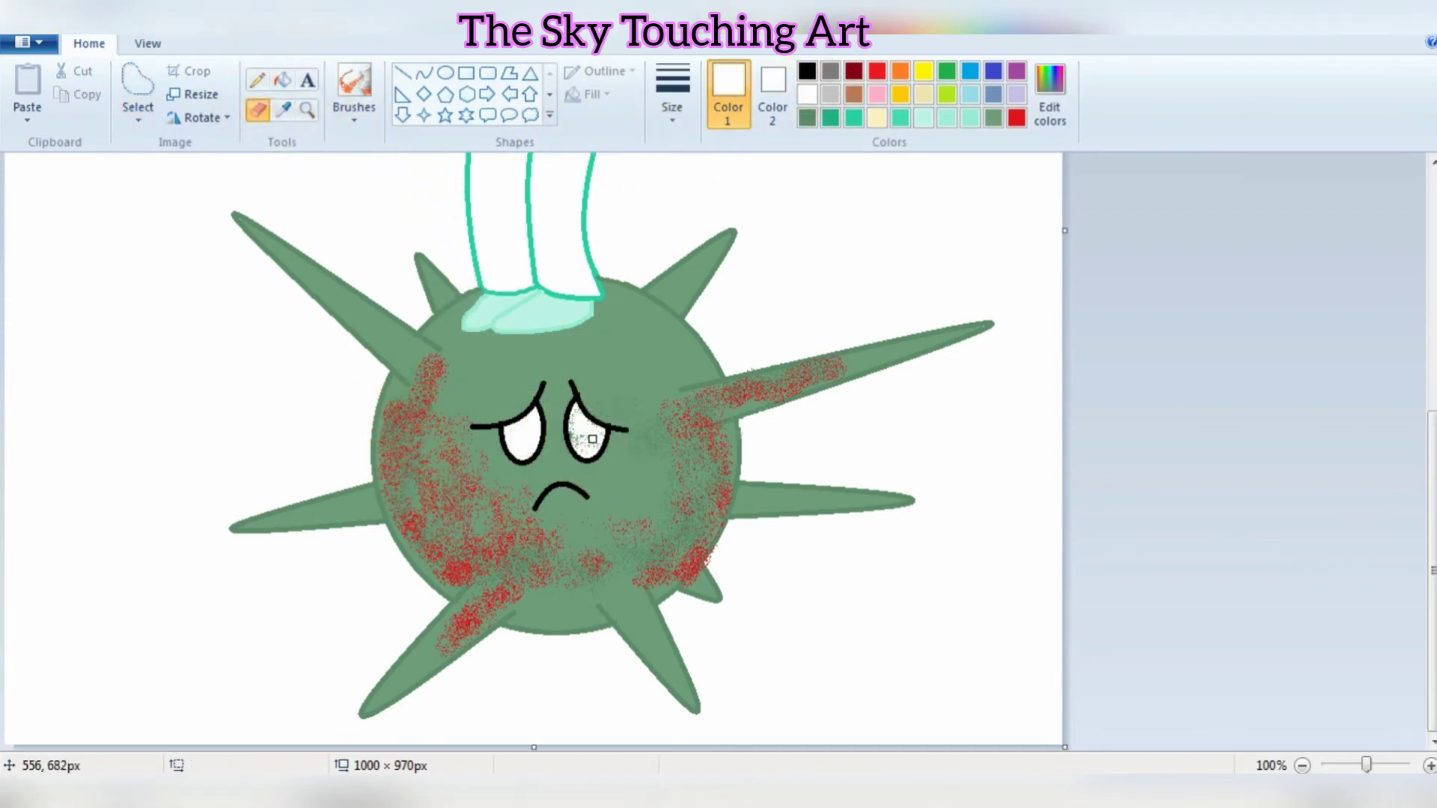
{"action": "left_click", "coordinate": [309, 116]}
{"action": "left_click", "coordinate": [497, 416]}
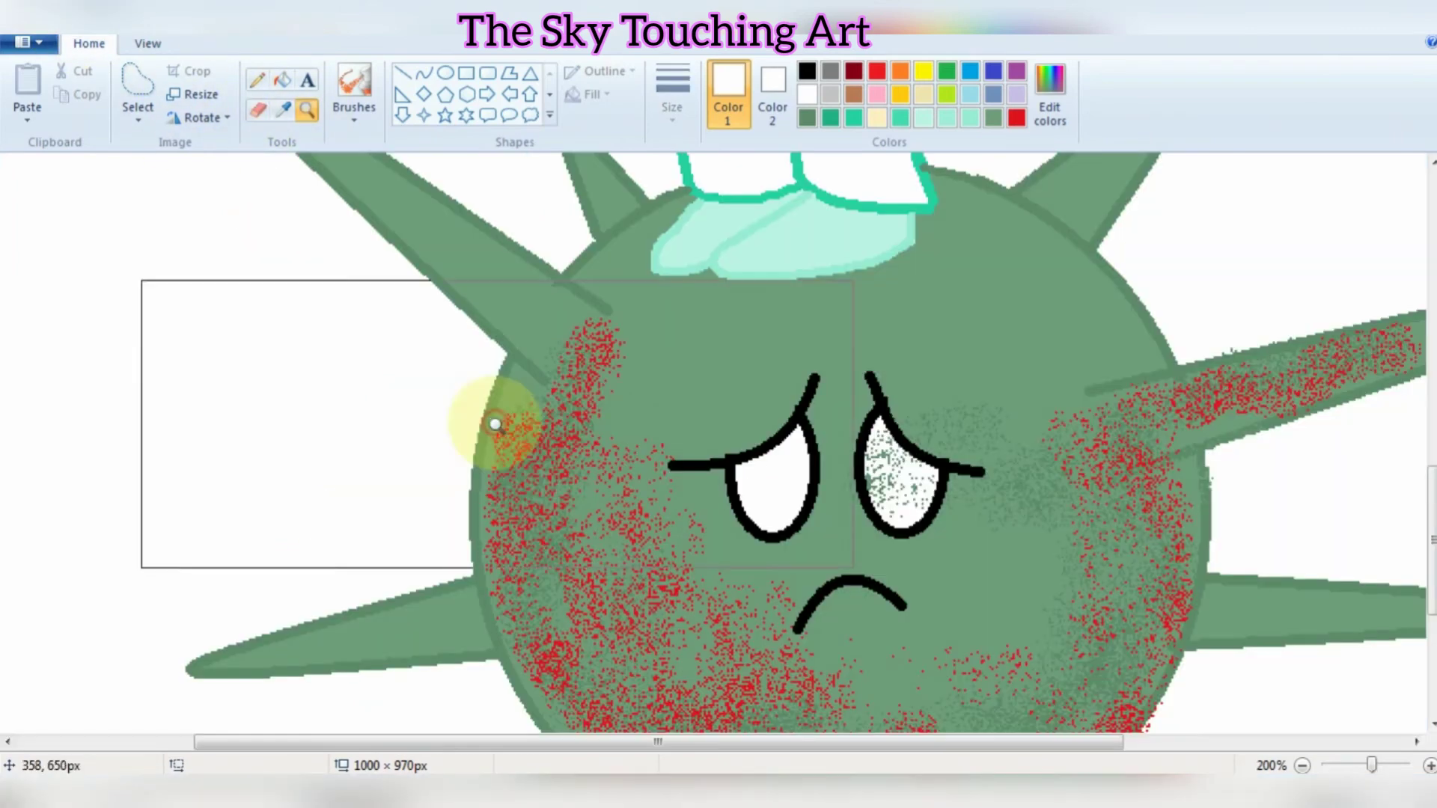
{"action": "left_click", "coordinate": [266, 117]}
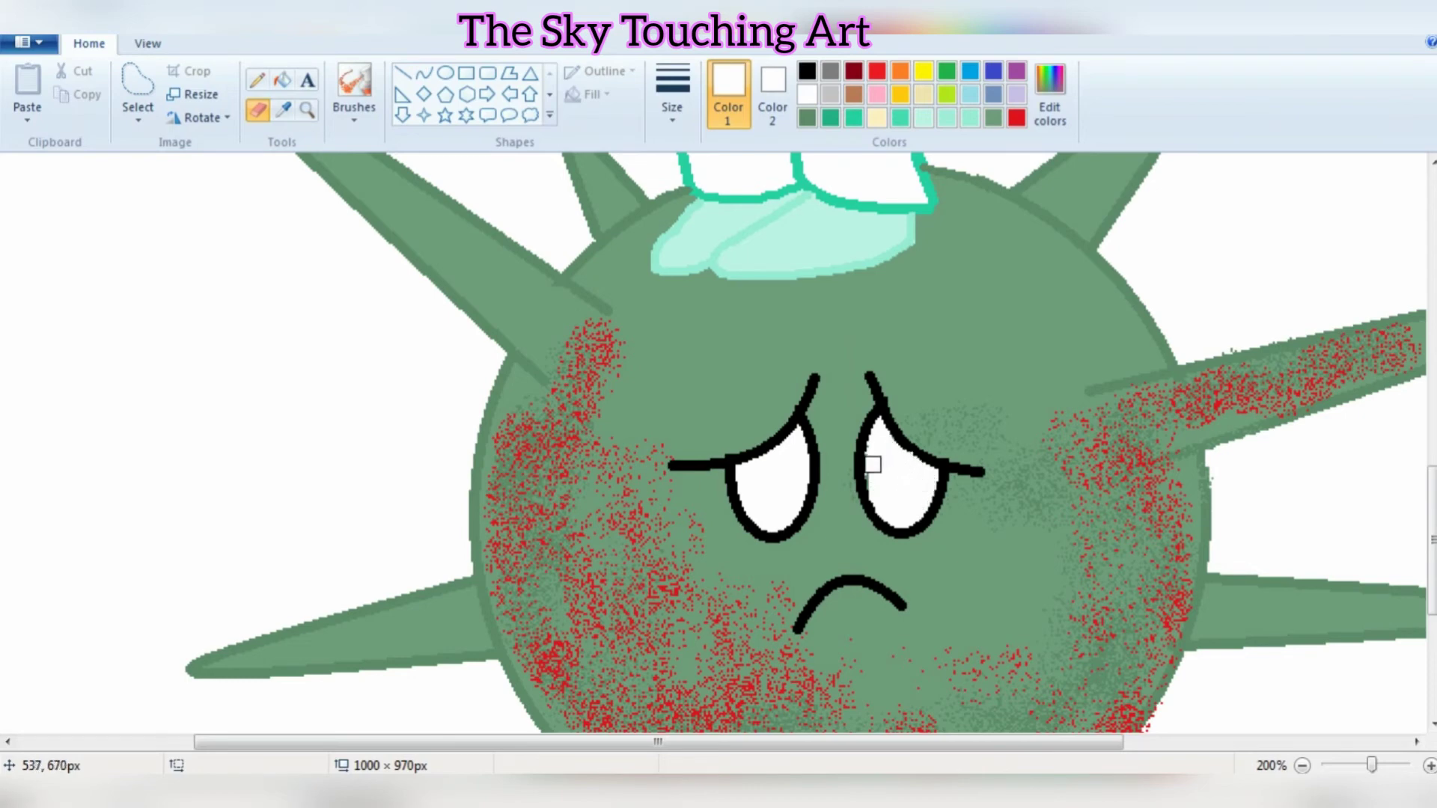
- Try to draw a round black pupil in the left eye with the ellipse shape
{"action": "left_click_drag", "start_coordinate": [716, 743], "coordinate": [776, 743]}
{"action": "left_click", "coordinate": [445, 73]}
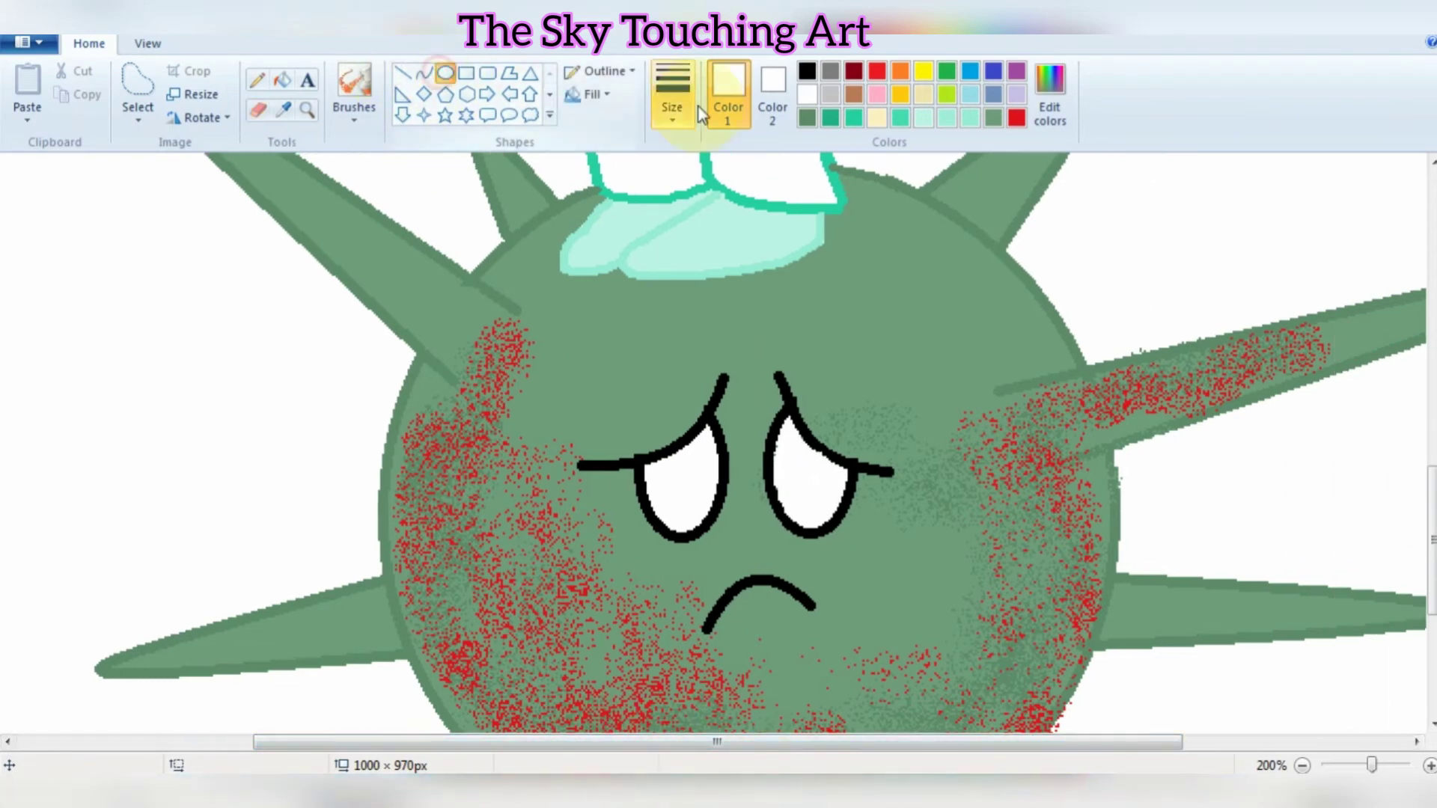
{"action": "left_click", "coordinate": [806, 74]}
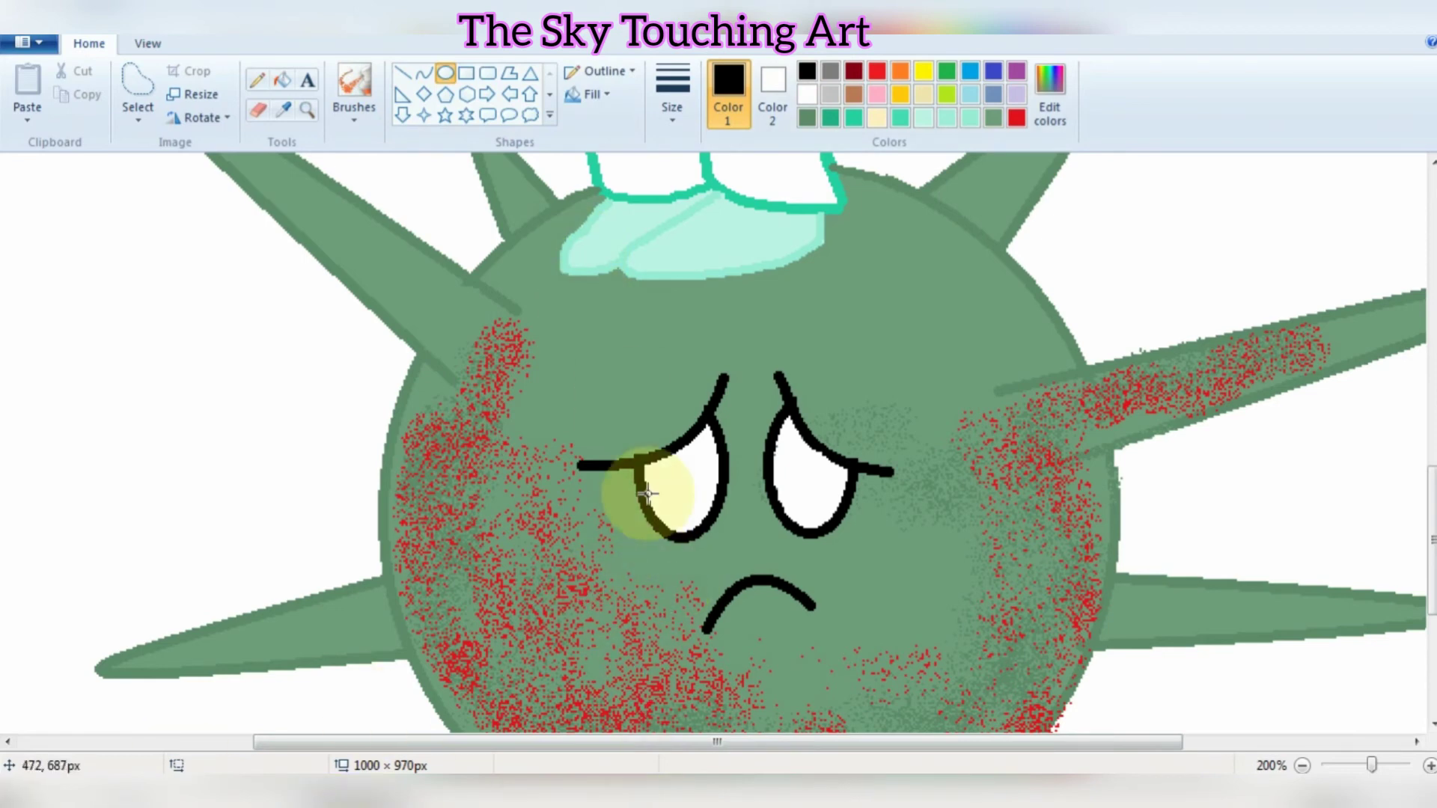
{"action": "mouse_move", "coordinate": [678, 483]}
{"action": "left_mouse_down"}
{"action": "mouse_move", "coordinate": [692, 506]}
{"action": "mouse_move", "coordinate": [658, 462]}
{"action": "mouse_move", "coordinate": [680, 492]}
{"action": "left_mouse_up"}
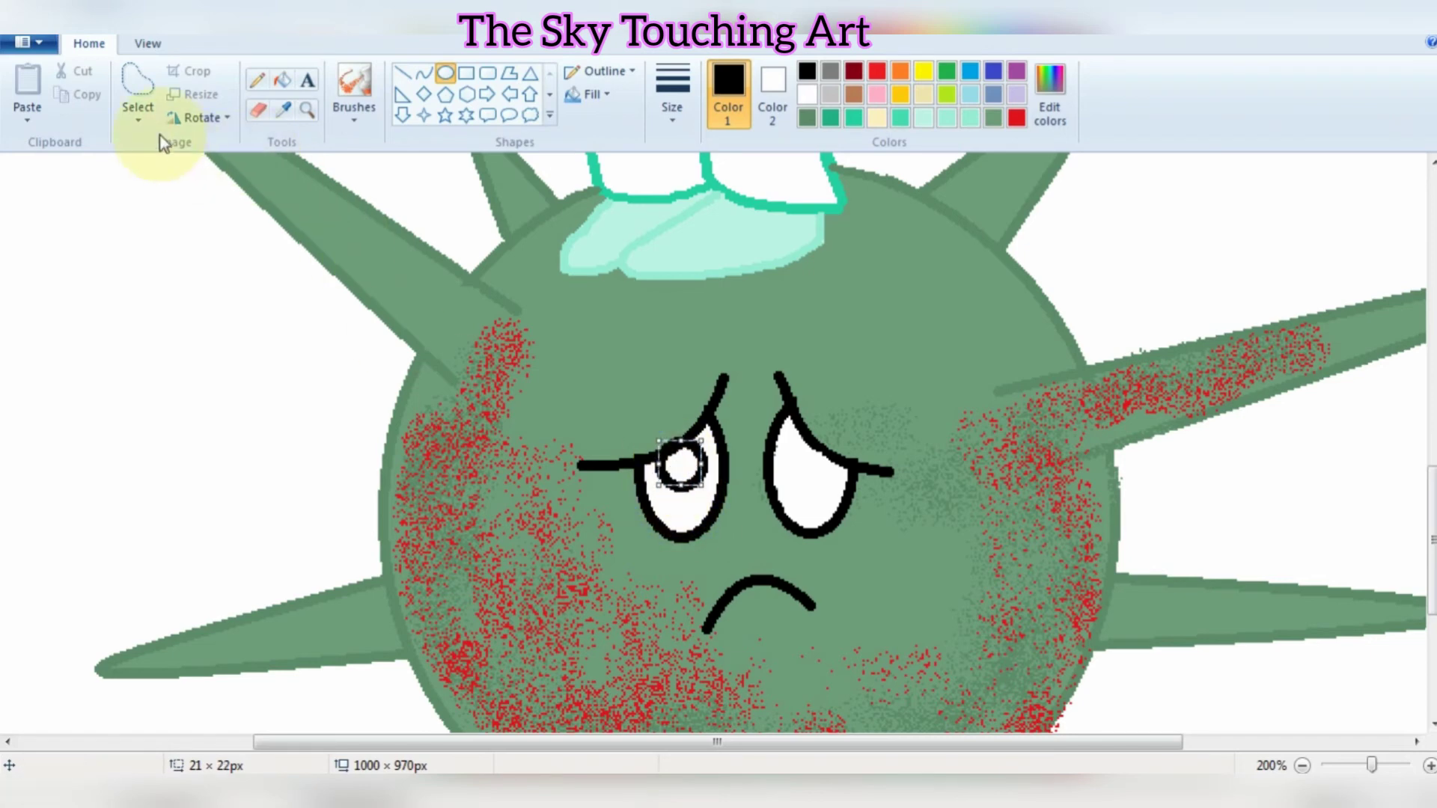
- Draw a curved pupil under the eyelid in each eye with the Curve tool and fill both pupils with black
{"action": "left_click", "coordinate": [425, 73]}
{"action": "mouse_move", "coordinate": [661, 458]}
{"action": "left_mouse_down"}
{"action": "mouse_move", "coordinate": [697, 436]}
{"action": "mouse_move", "coordinate": [700, 495]}
{"action": "mouse_move", "coordinate": [693, 470]}
{"action": "left_mouse_up"}
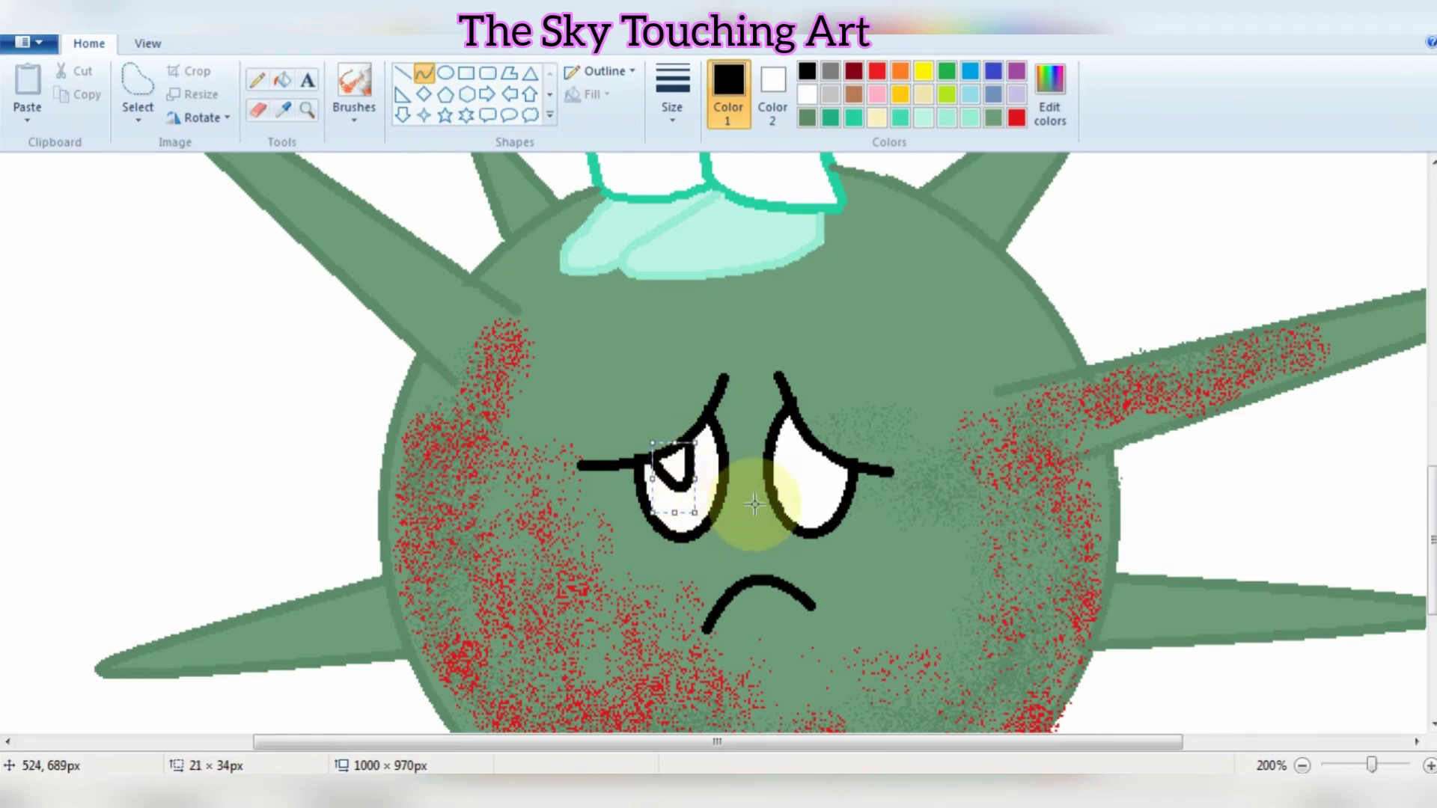
{"action": "left_click", "coordinate": [754, 505]}
{"action": "mouse_move", "coordinate": [810, 434]}
{"action": "left_mouse_down"}
{"action": "mouse_move", "coordinate": [830, 455]}
{"action": "mouse_move", "coordinate": [786, 475]}
{"action": "mouse_move", "coordinate": [799, 517]}
{"action": "left_mouse_up"}
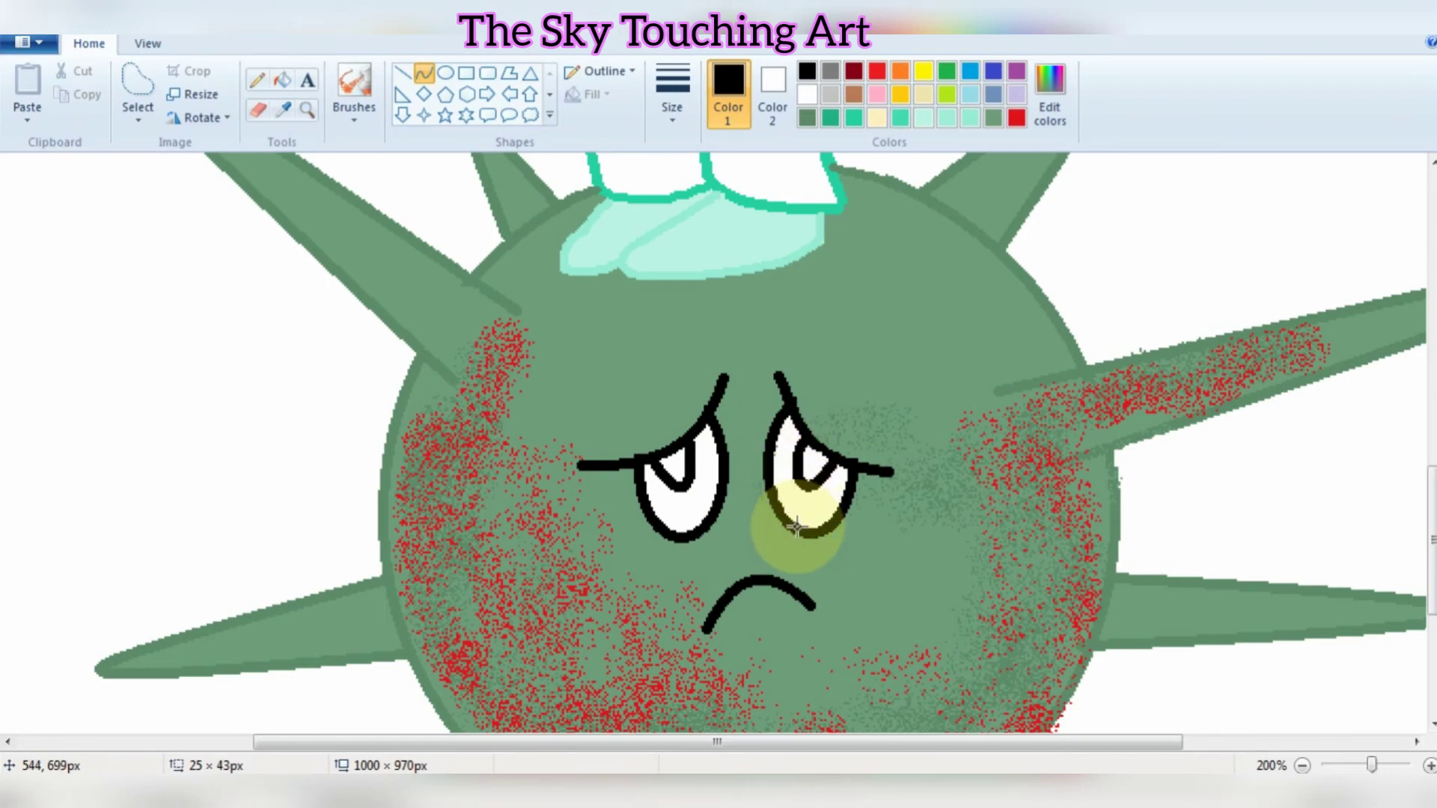
{"action": "left_click", "coordinate": [282, 79]}
{"action": "left_click", "coordinate": [681, 468]}
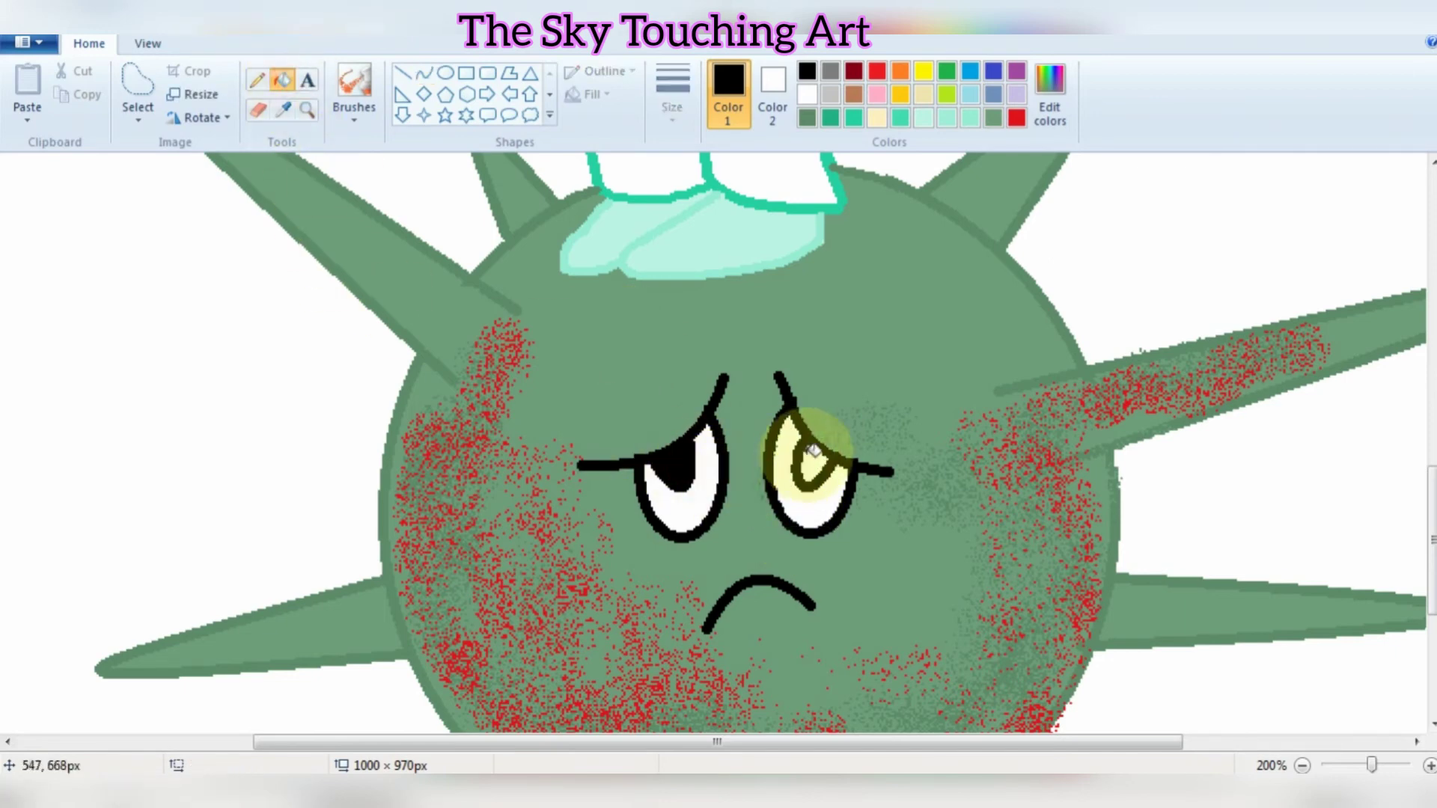
{"action": "left_click", "coordinate": [817, 460]}
- Dot a small white brush highlight into each pupil and paint a solid white sweat drop on the ball's upper right
{"action": "left_click", "coordinate": [354, 116]}
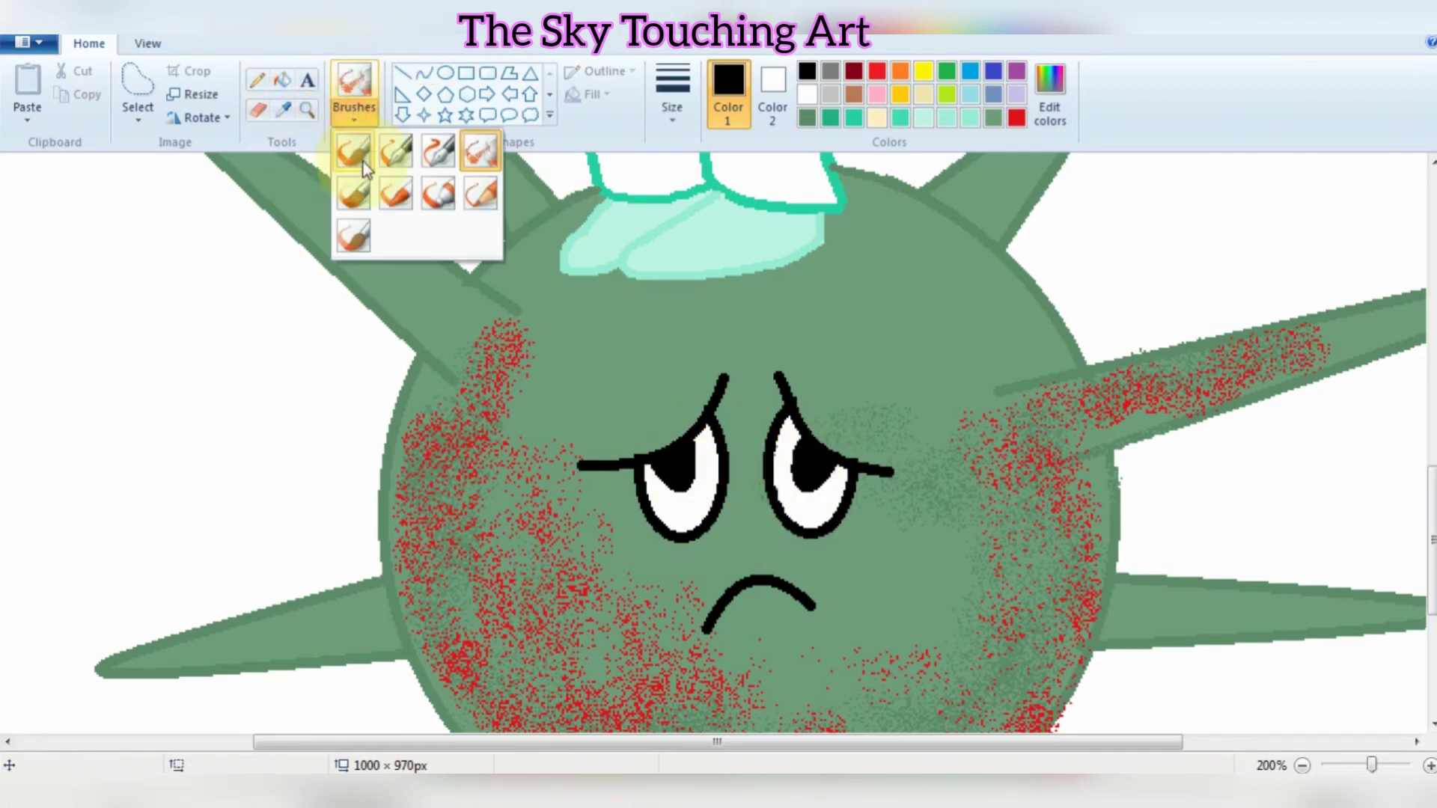
{"action": "left_click", "coordinate": [362, 162]}
{"action": "left_click", "coordinate": [672, 107]}
{"action": "left_click", "coordinate": [696, 235]}
{"action": "left_click", "coordinate": [807, 94]}
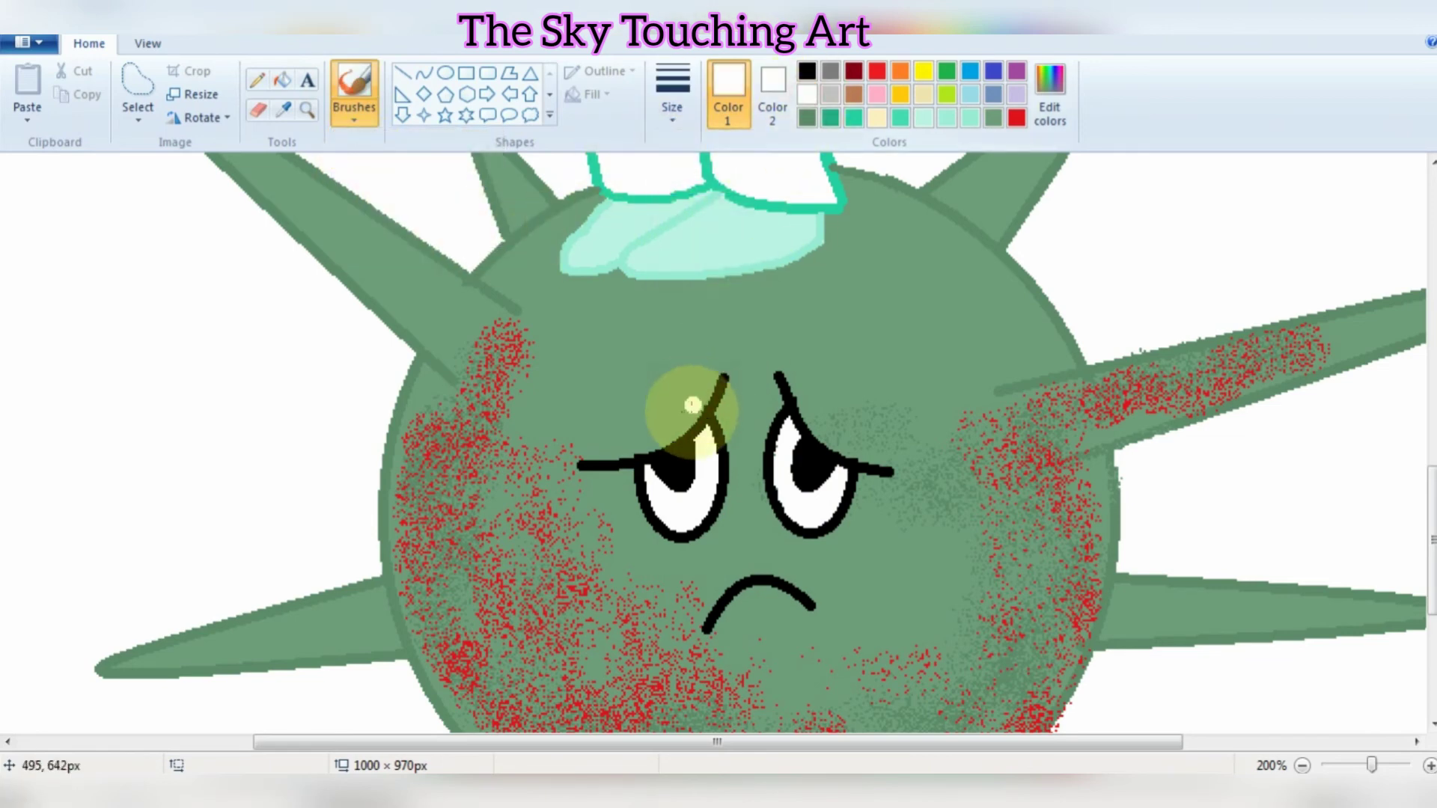
{"action": "left_click", "coordinate": [672, 107]}
{"action": "left_click", "coordinate": [700, 232]}
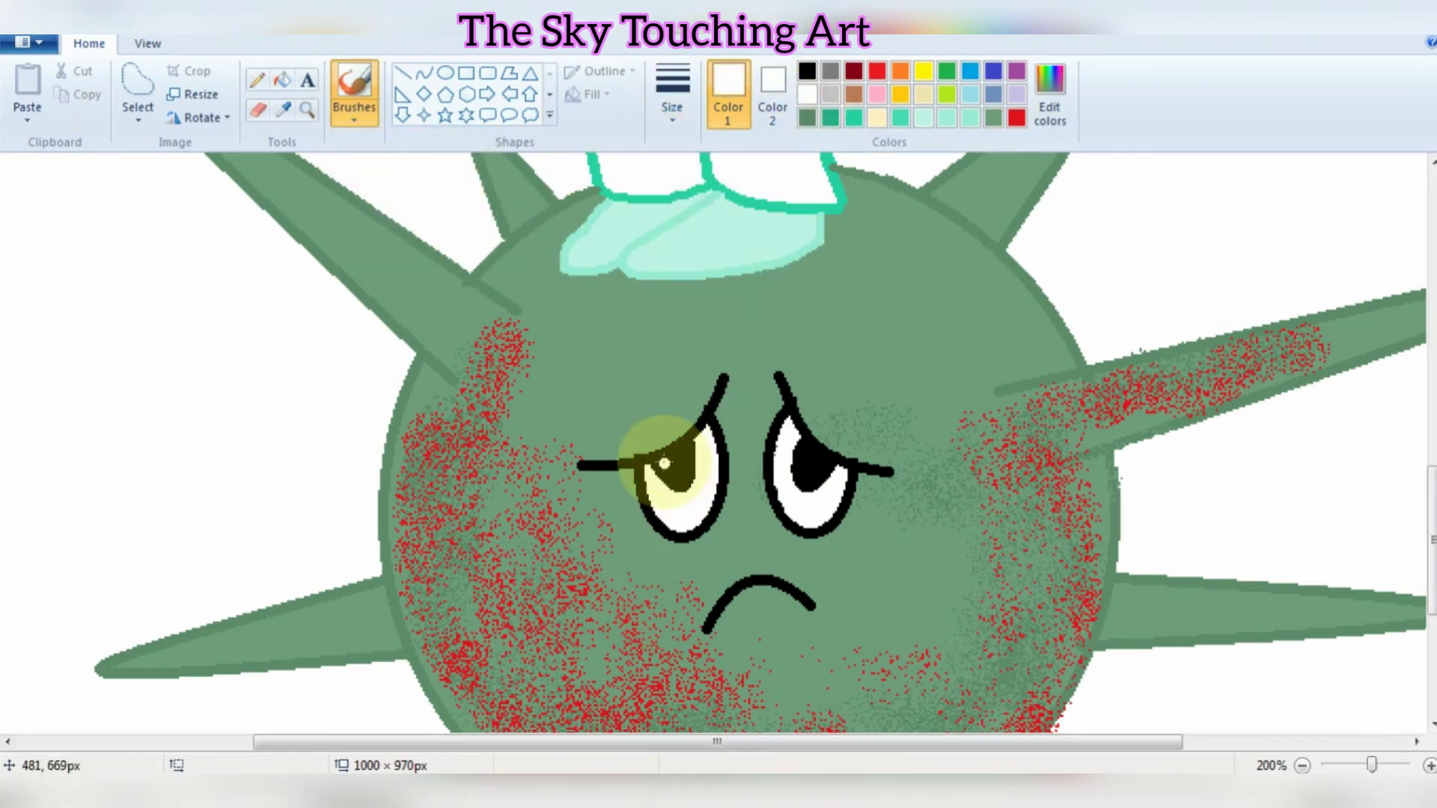
{"action": "left_click", "coordinate": [802, 449]}
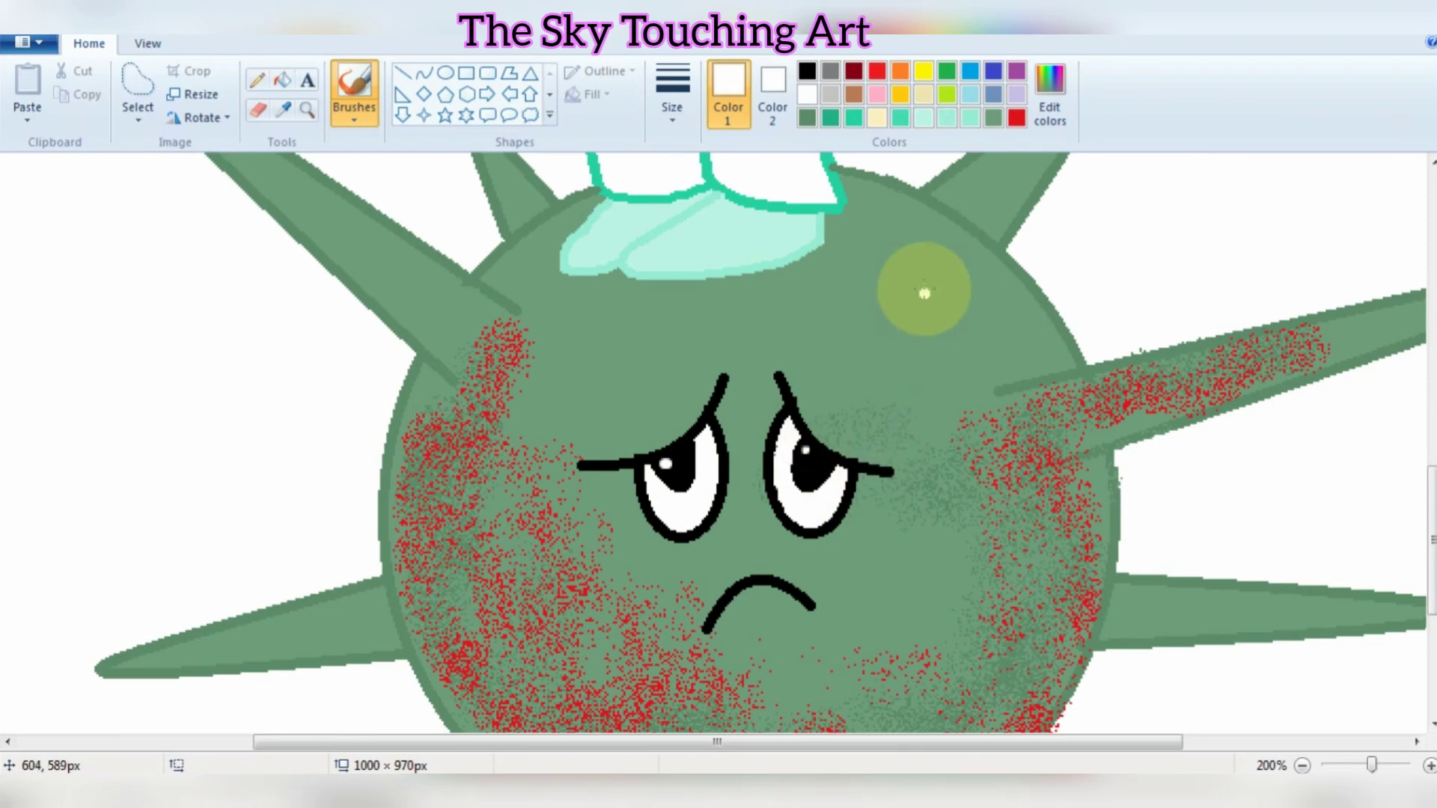
{"action": "mouse_move", "coordinate": [927, 292]}
{"action": "left_mouse_down"}
{"action": "mouse_move", "coordinate": [923, 350]}
{"action": "mouse_move", "coordinate": [952, 361]}
{"action": "mouse_move", "coordinate": [969, 340]}
{"action": "mouse_move", "coordinate": [934, 244]}
{"action": "mouse_move", "coordinate": [921, 349]}
{"action": "mouse_move", "coordinate": [955, 370]}
{"action": "mouse_move", "coordinate": [967, 347]}
{"action": "mouse_move", "coordinate": [936, 273]}
{"action": "left_mouse_up"}
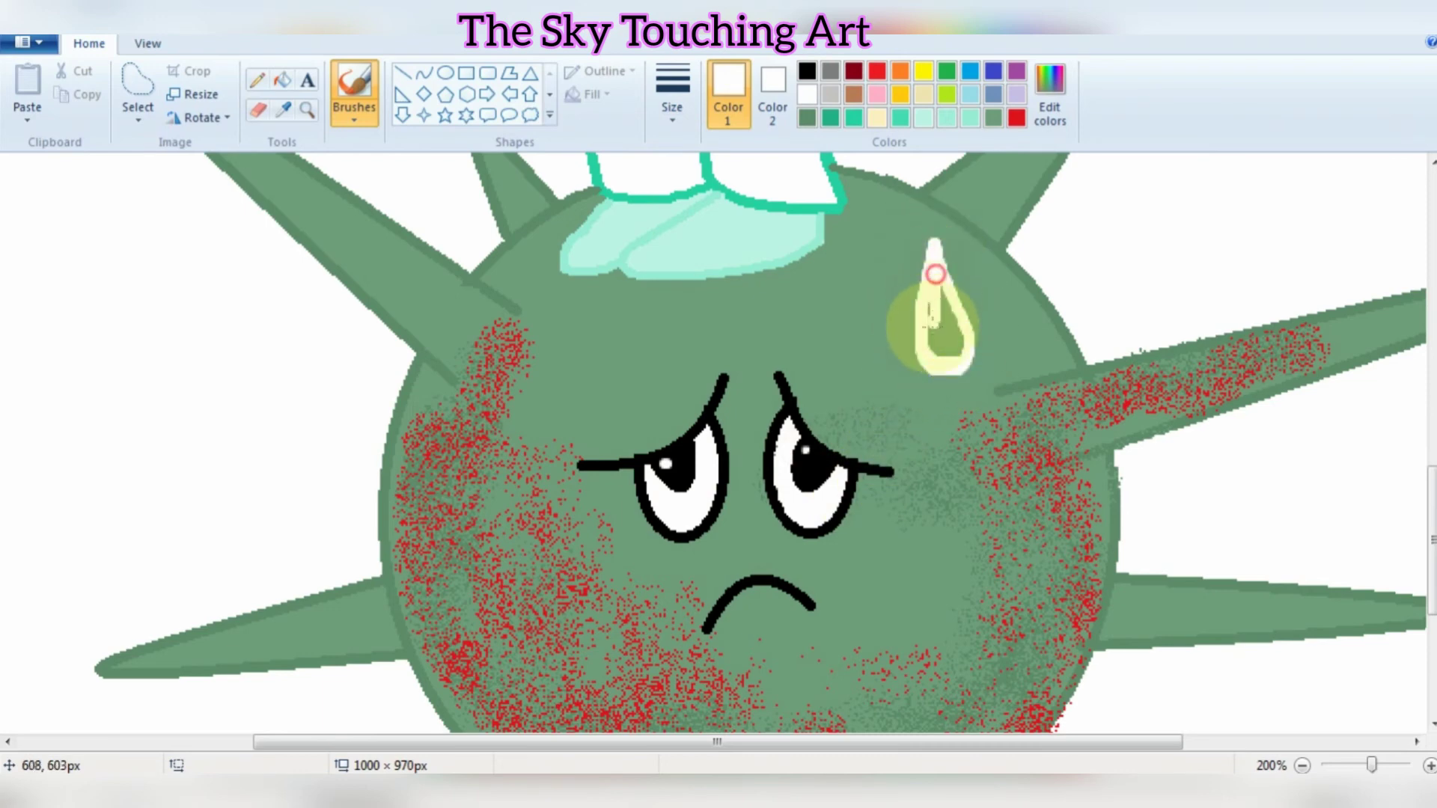
{"action": "mouse_move", "coordinate": [935, 351]}
{"action": "left_mouse_down"}
{"action": "mouse_move", "coordinate": [934, 225]}
{"action": "mouse_move", "coordinate": [920, 292]}
{"action": "left_mouse_up"}
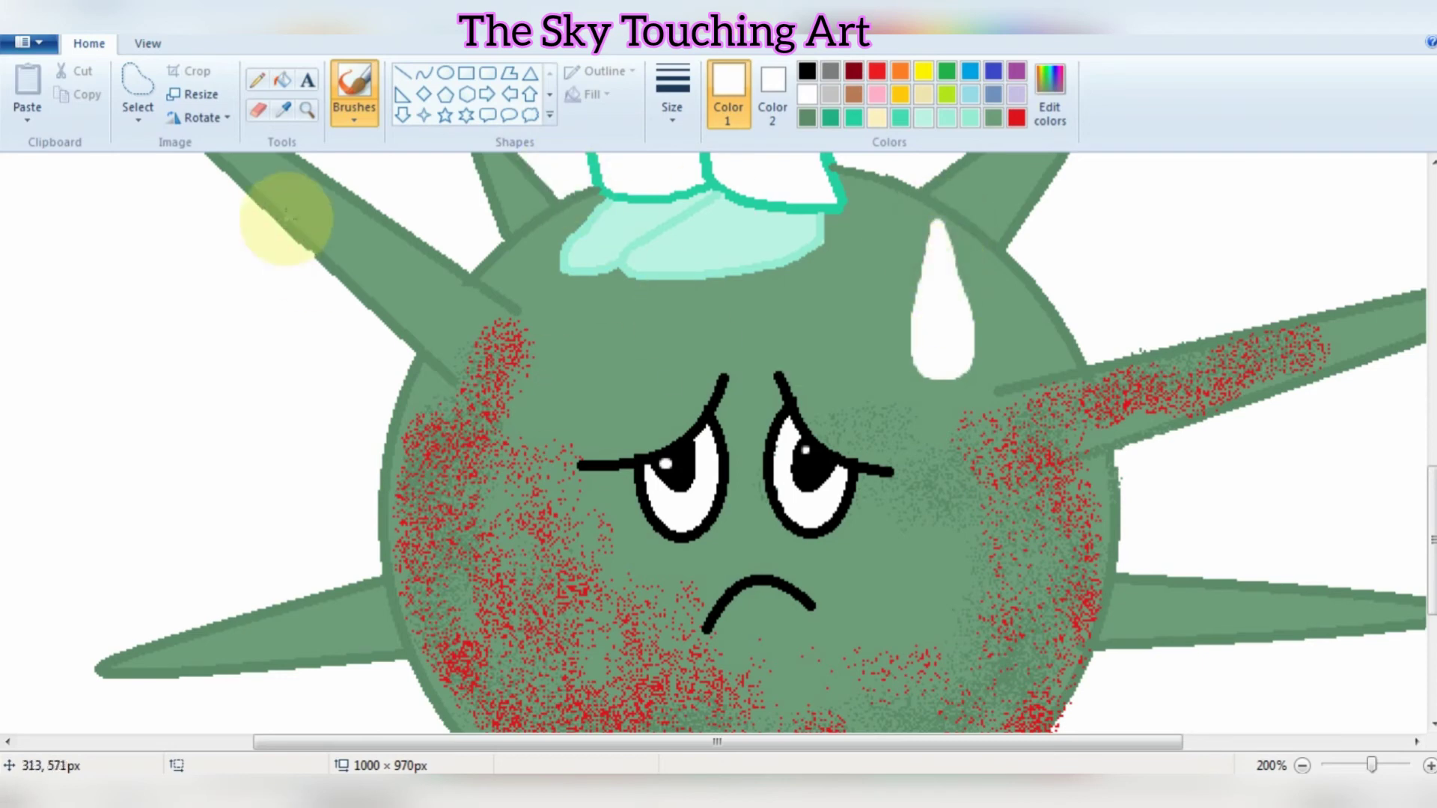
- Sample the shirt's outline green, lighten it, and fill the shirt body and right-hand sleeve with it
{"action": "left_click", "coordinate": [307, 110]}
{"action": "right_click", "coordinate": [642, 417]}
{"action": "scroll", "coordinate": [563, 445], "scroll_direction": "up", "scroll_amount": 5}
{"action": "scroll", "coordinate": [562, 445], "scroll_direction": "up", "scroll_amount": 3}
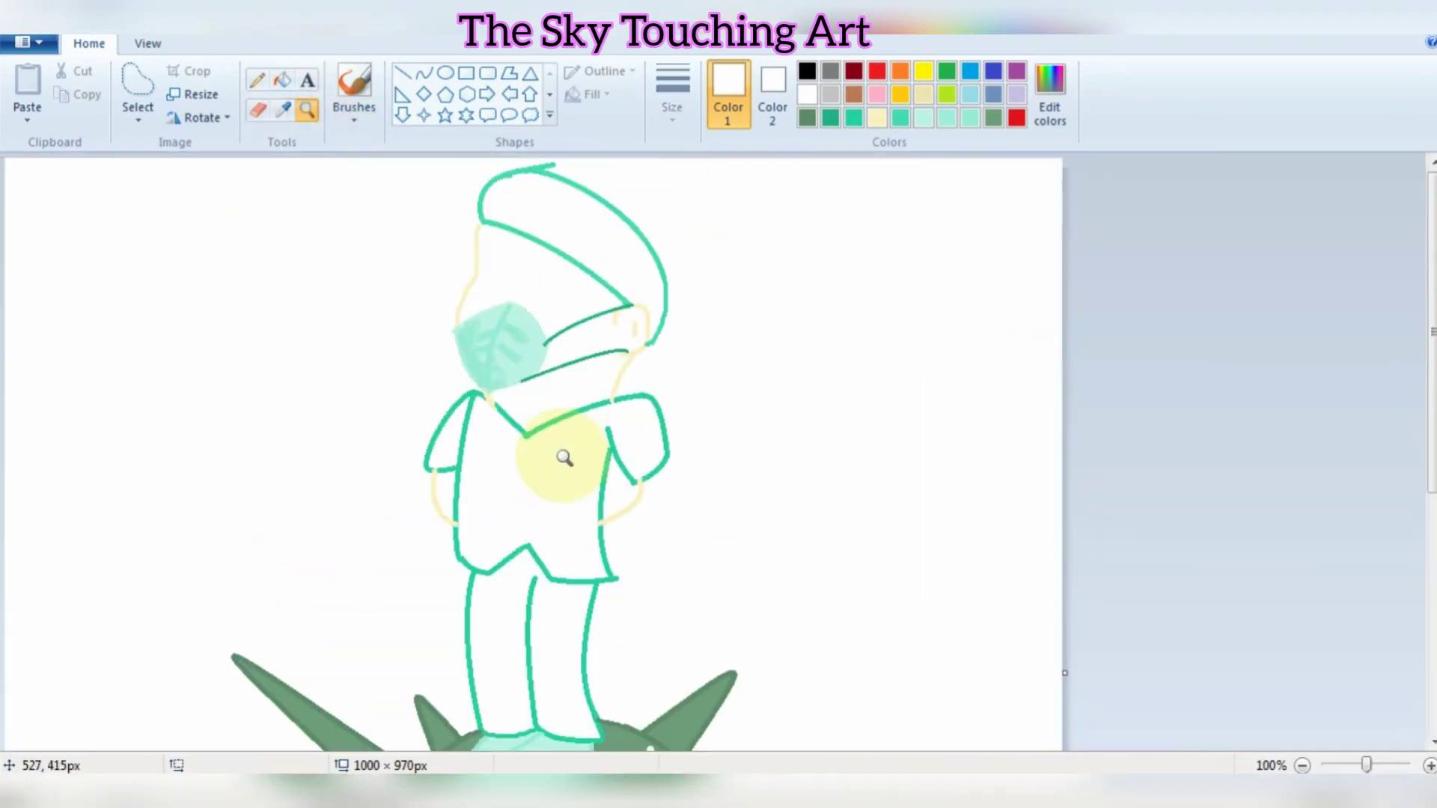
{"action": "left_click", "coordinate": [283, 81]}
{"action": "left_click", "coordinate": [283, 110]}
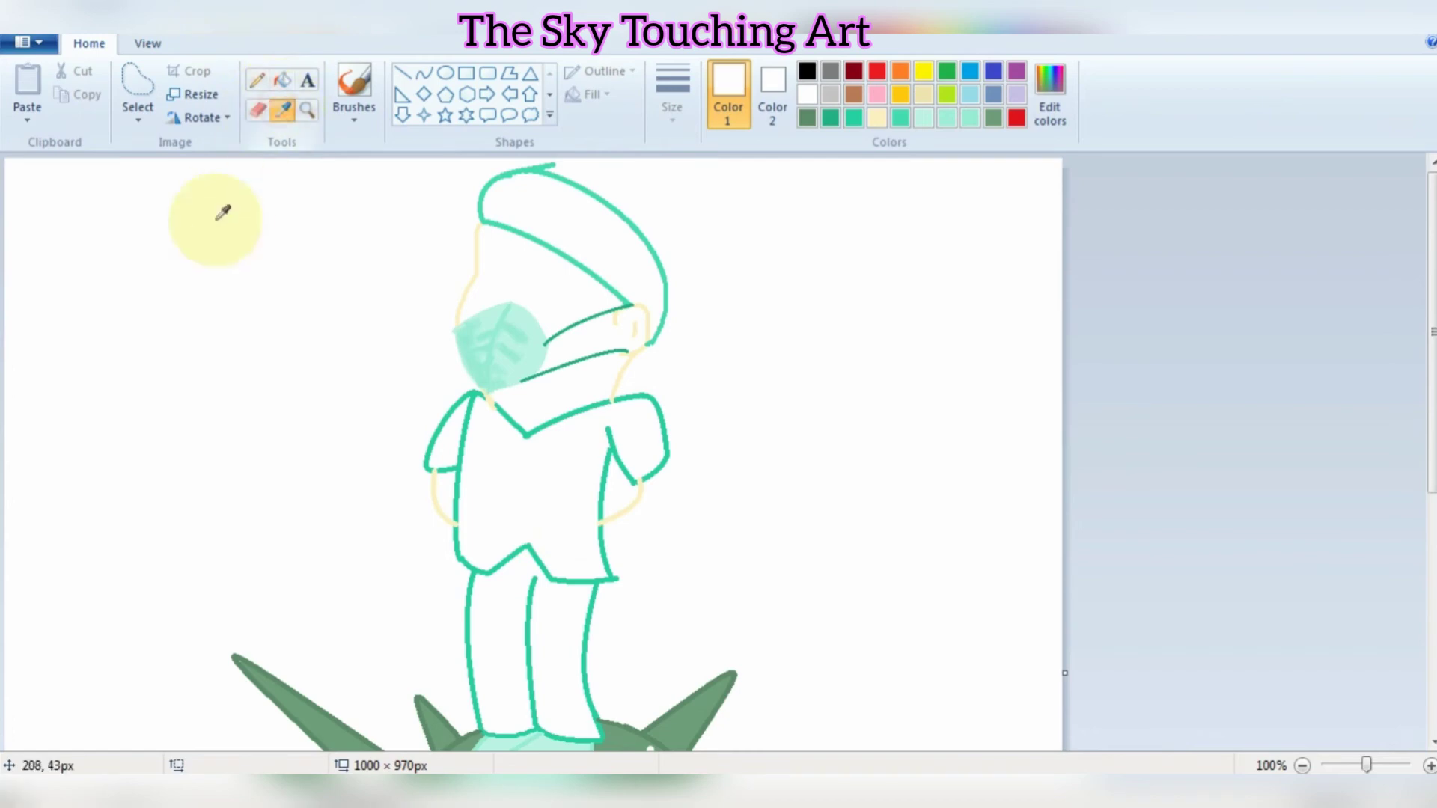
{"action": "left_click", "coordinate": [577, 419]}
{"action": "left_click", "coordinate": [1050, 94]}
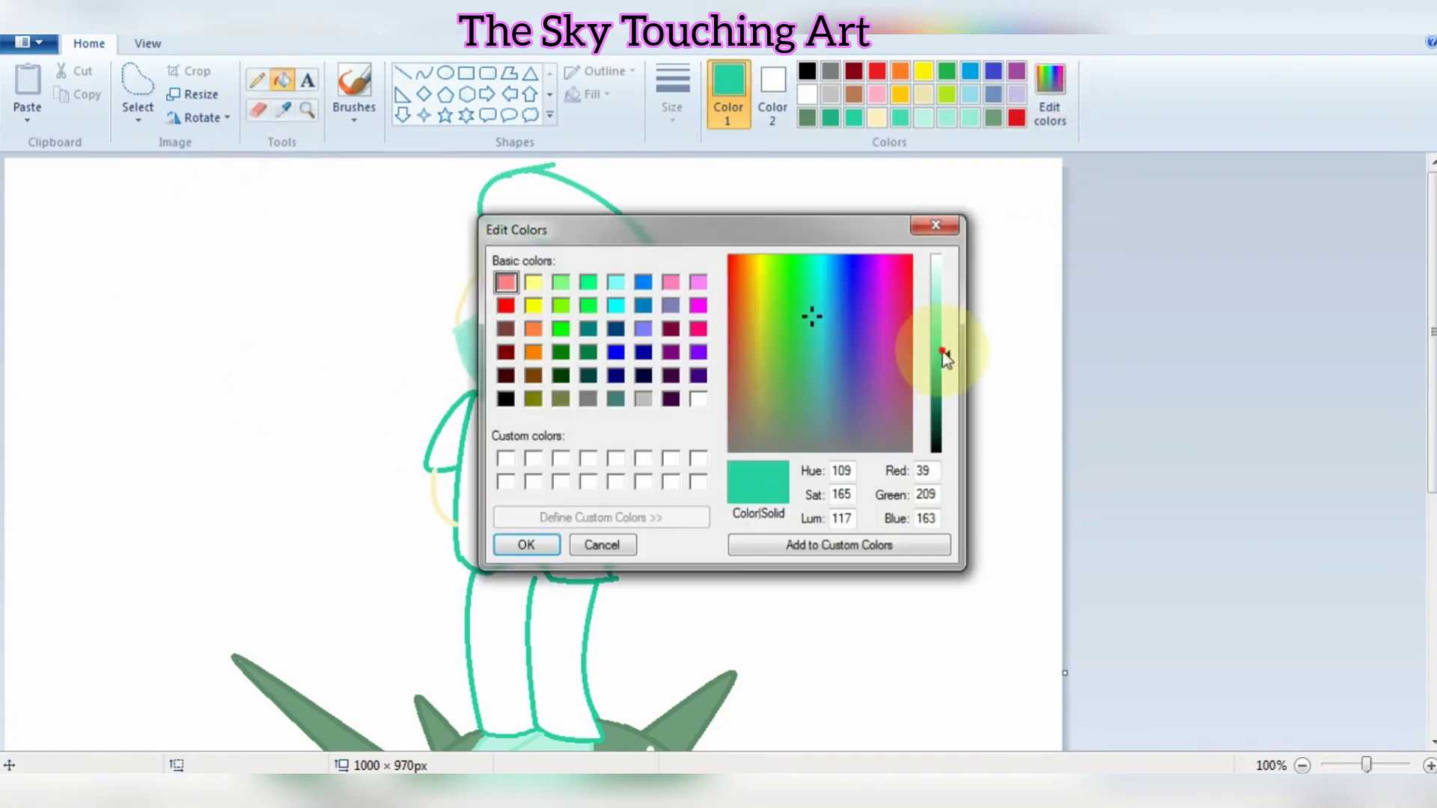
{"action": "left_click_drag", "start_coordinate": [947, 367], "coordinate": [947, 337]}
{"action": "left_click", "coordinate": [523, 545]}
{"action": "left_click", "coordinate": [580, 462]}
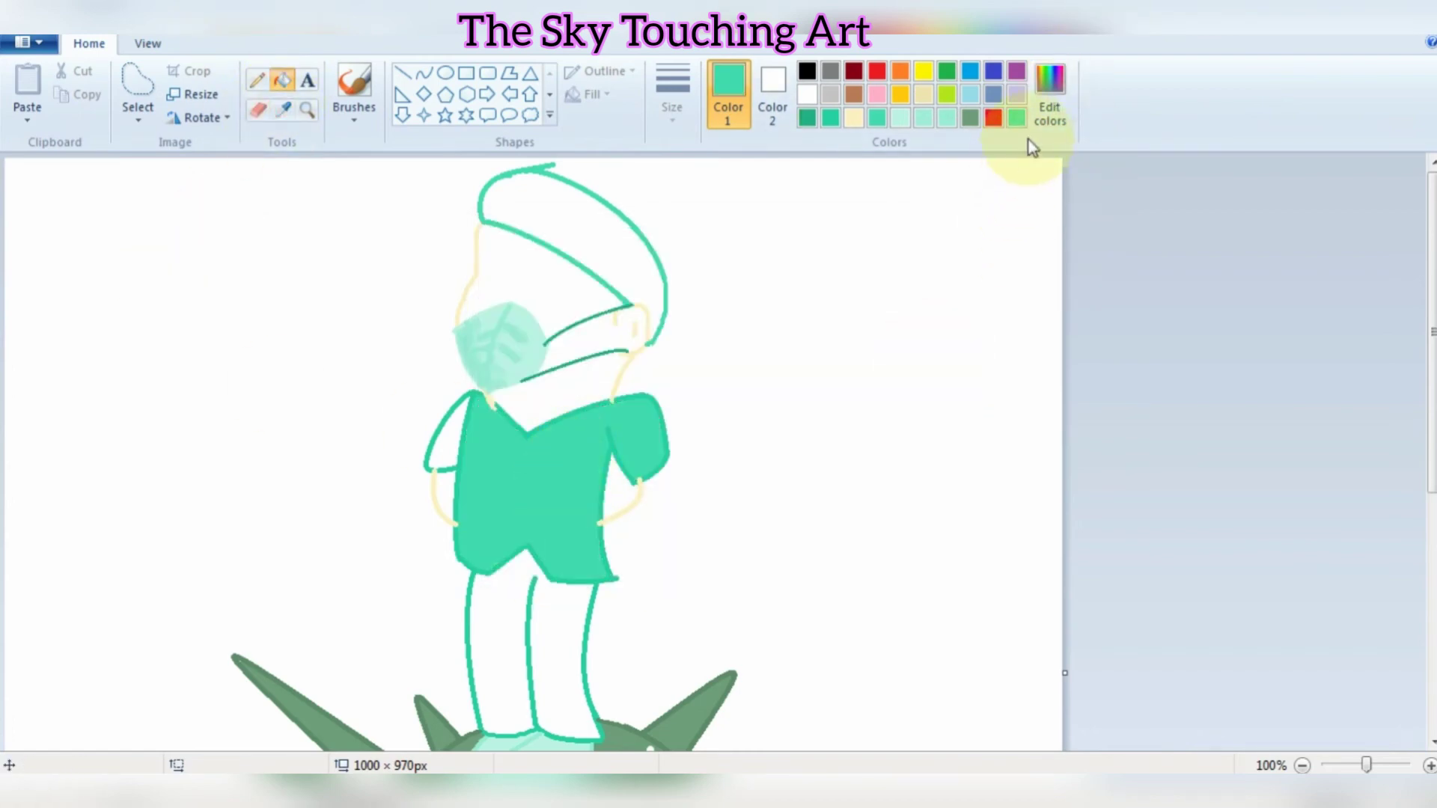
- Mix a lighter green with RGB 80, 222, 183 for both trouser legs, and fill the remaining sleeve with green
{"action": "left_click", "coordinate": [1050, 98]}
{"action": "left_click", "coordinate": [526, 545]}
{"action": "left_click", "coordinate": [497, 641]}
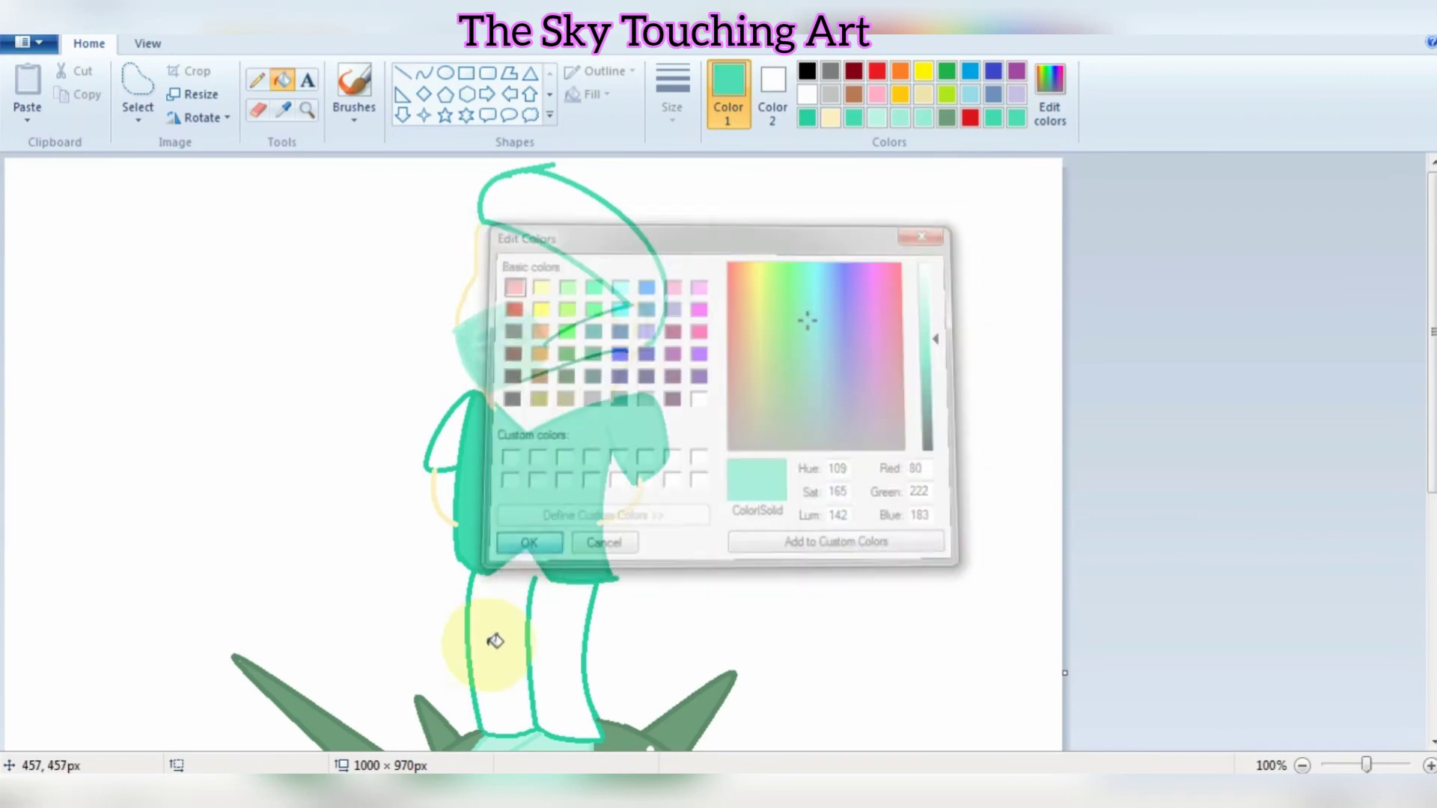
{"action": "left_click", "coordinate": [584, 677]}
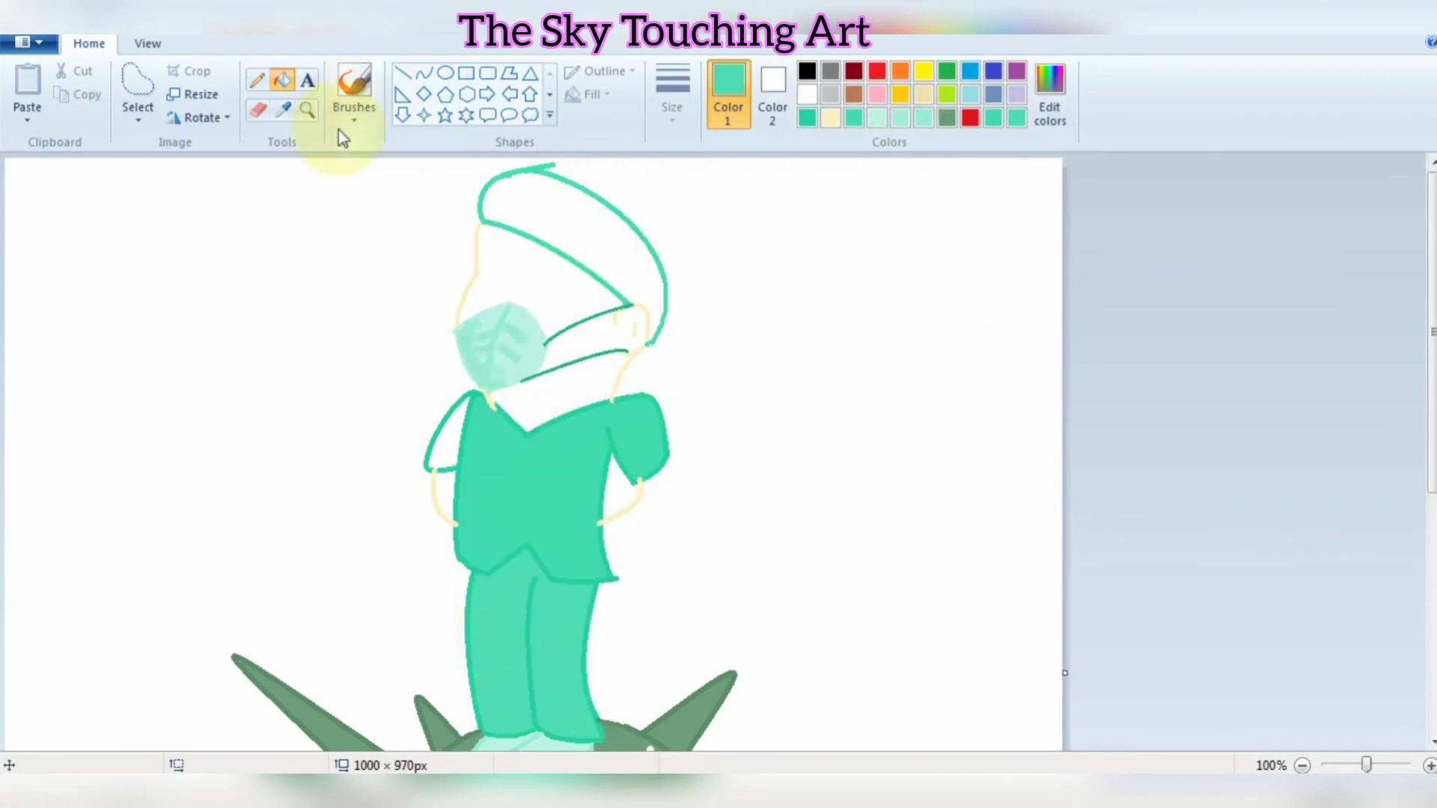
{"action": "left_click", "coordinate": [439, 427]}
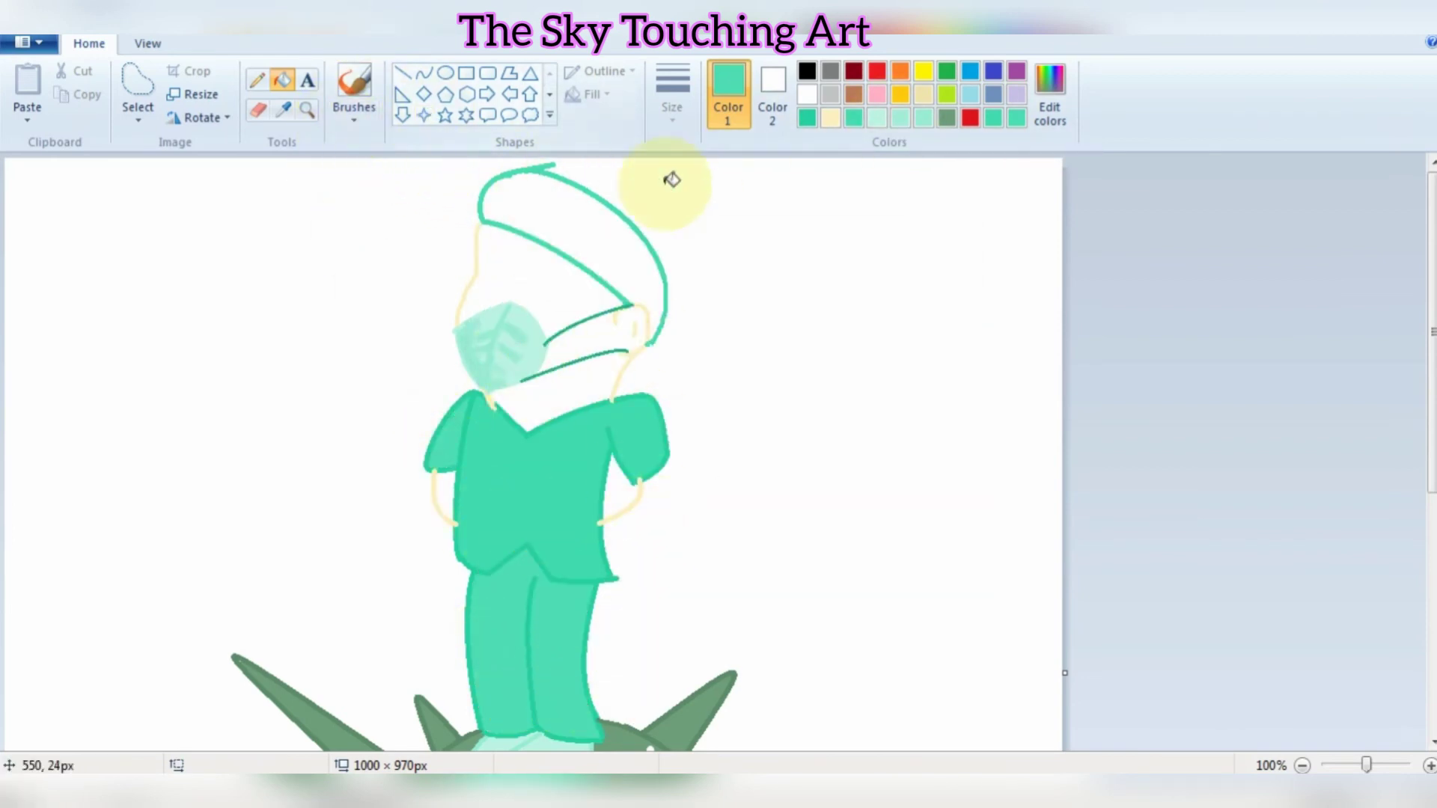
- Fill the face, neck and left-hand arm with the cream skin colour
{"action": "left_click", "coordinate": [830, 118]}
{"action": "left_click", "coordinate": [558, 284]}
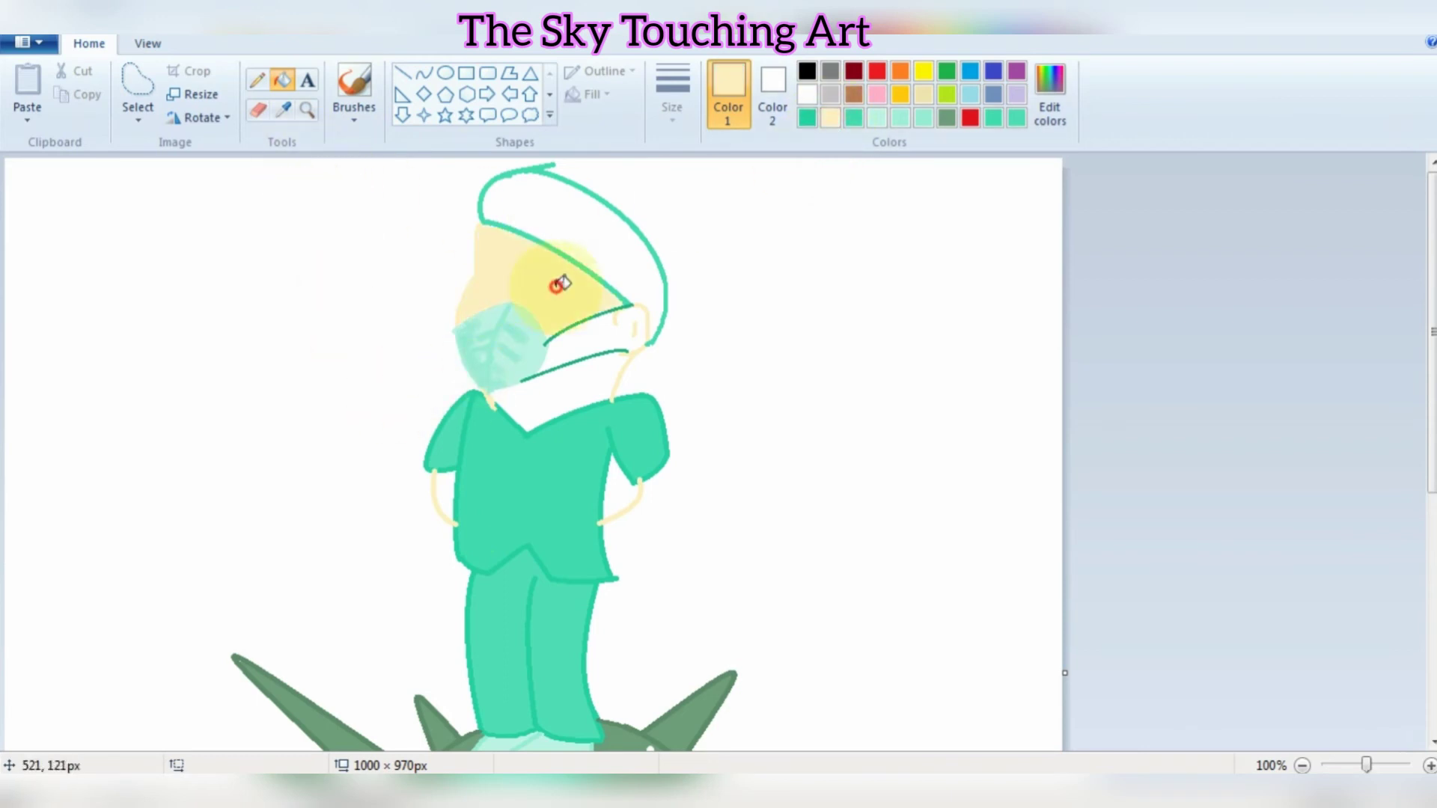
{"action": "left_click", "coordinate": [568, 396]}
{"action": "left_click", "coordinate": [440, 490]}
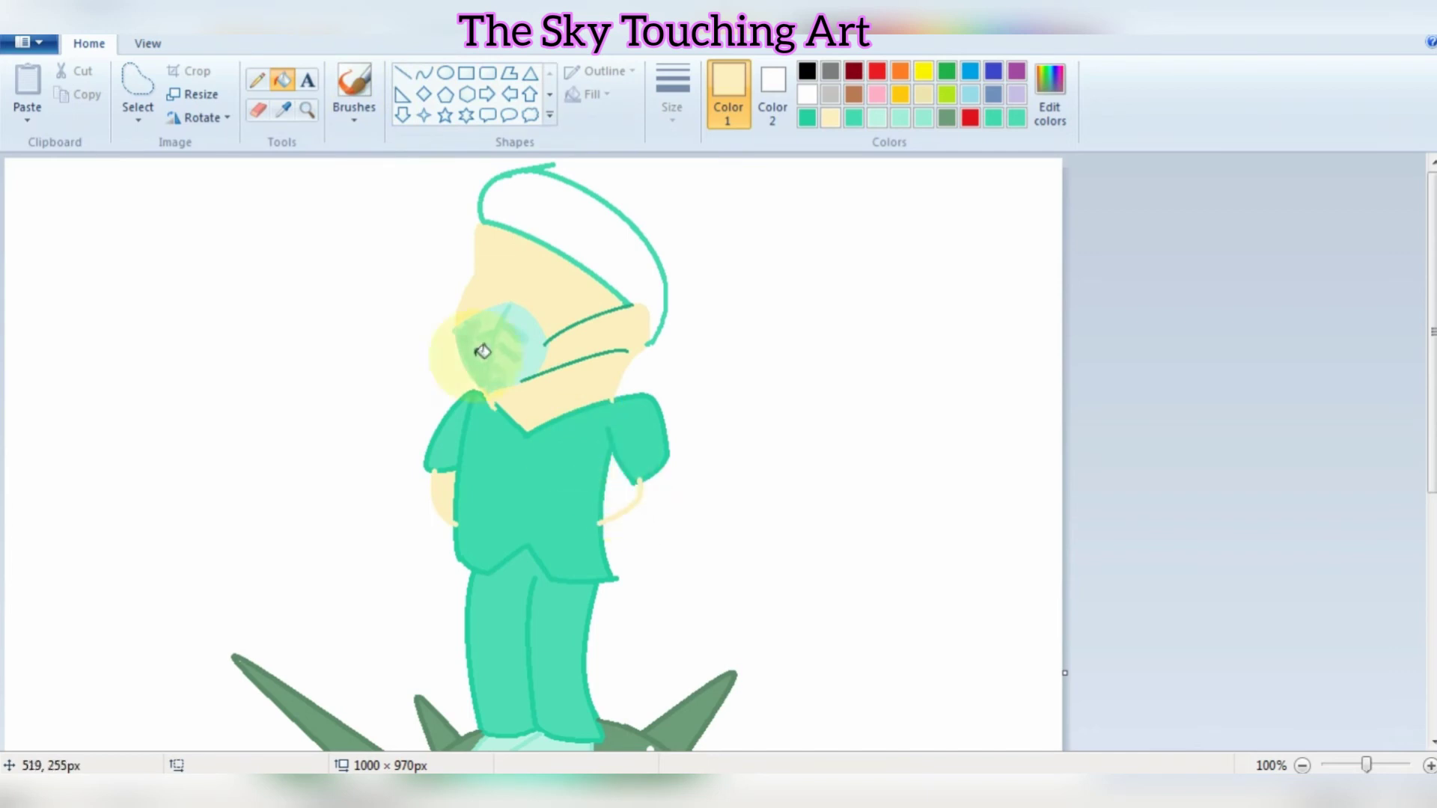
- Draw the missing outer edge of the right-hand arm with the Pencil and fill the arm with cream
{"action": "left_click", "coordinate": [258, 80]}
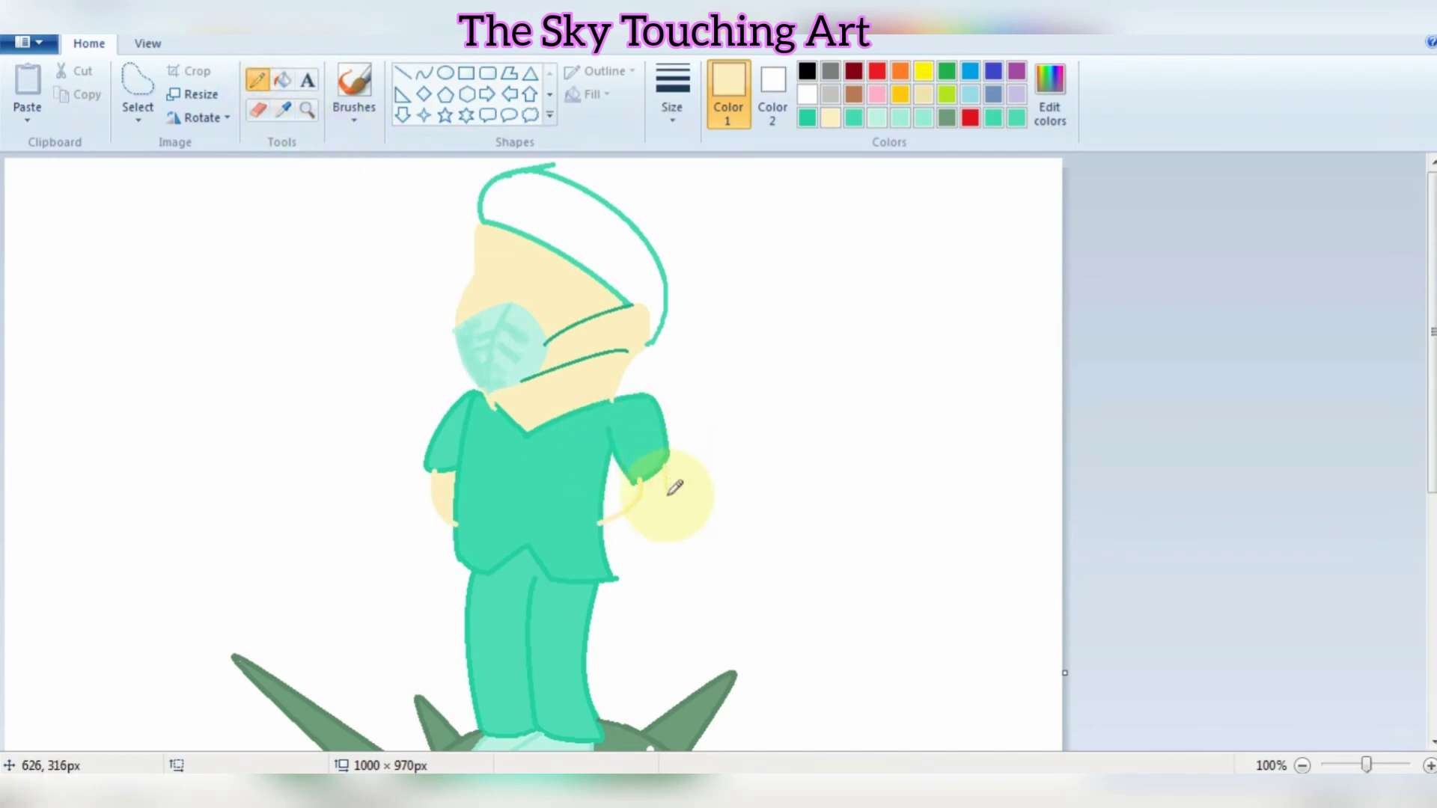
{"action": "left_click", "coordinate": [282, 80]}
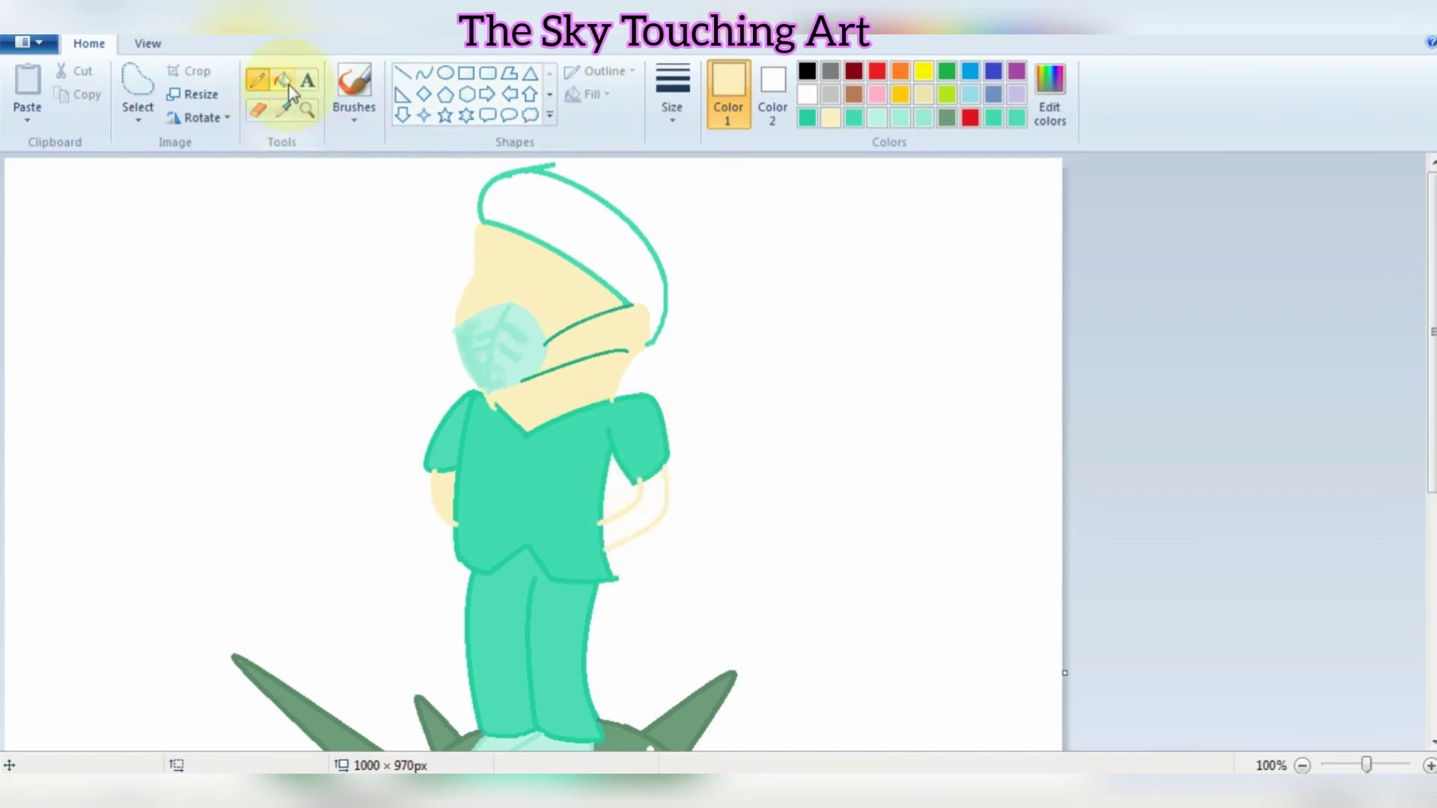
{"action": "left_click", "coordinate": [648, 518]}
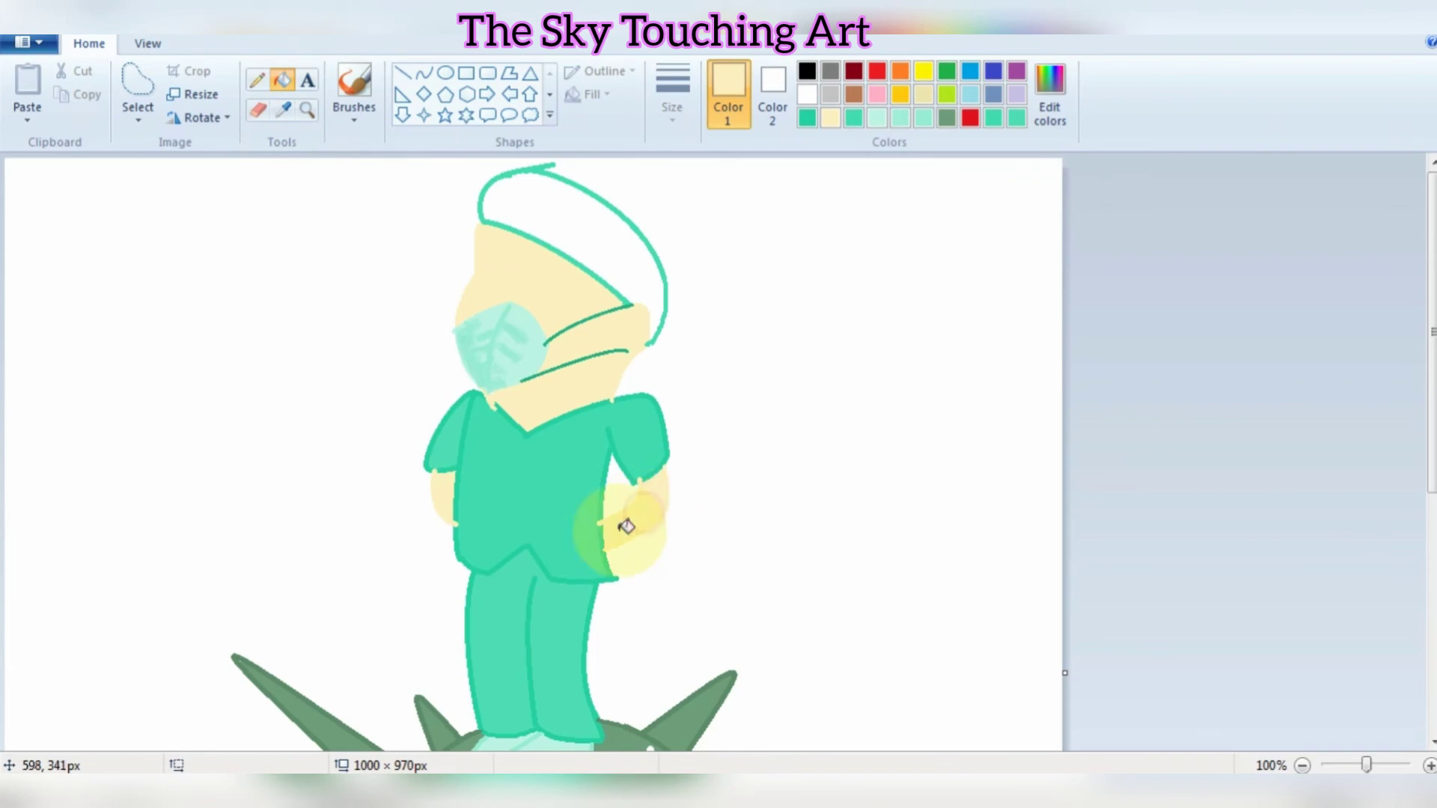
- Brush a wavy light blue upper cape edge from the shirt's neckline out to a point in the upper right
{"action": "left_click", "coordinate": [358, 123]}
{"action": "left_click", "coordinate": [352, 150]}
{"action": "left_click", "coordinate": [683, 107]}
{"action": "left_click", "coordinate": [719, 279]}
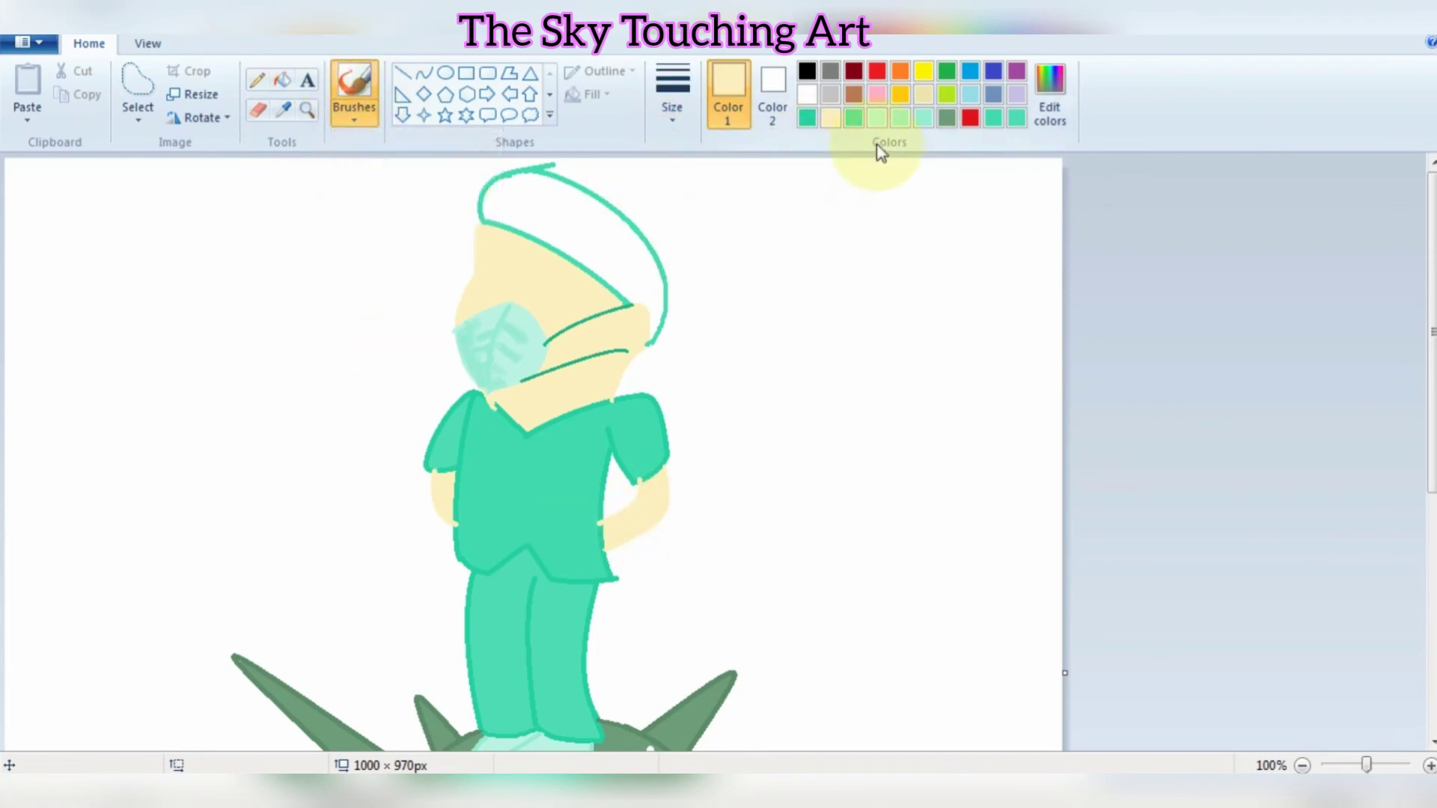
{"action": "left_click", "coordinate": [877, 118]}
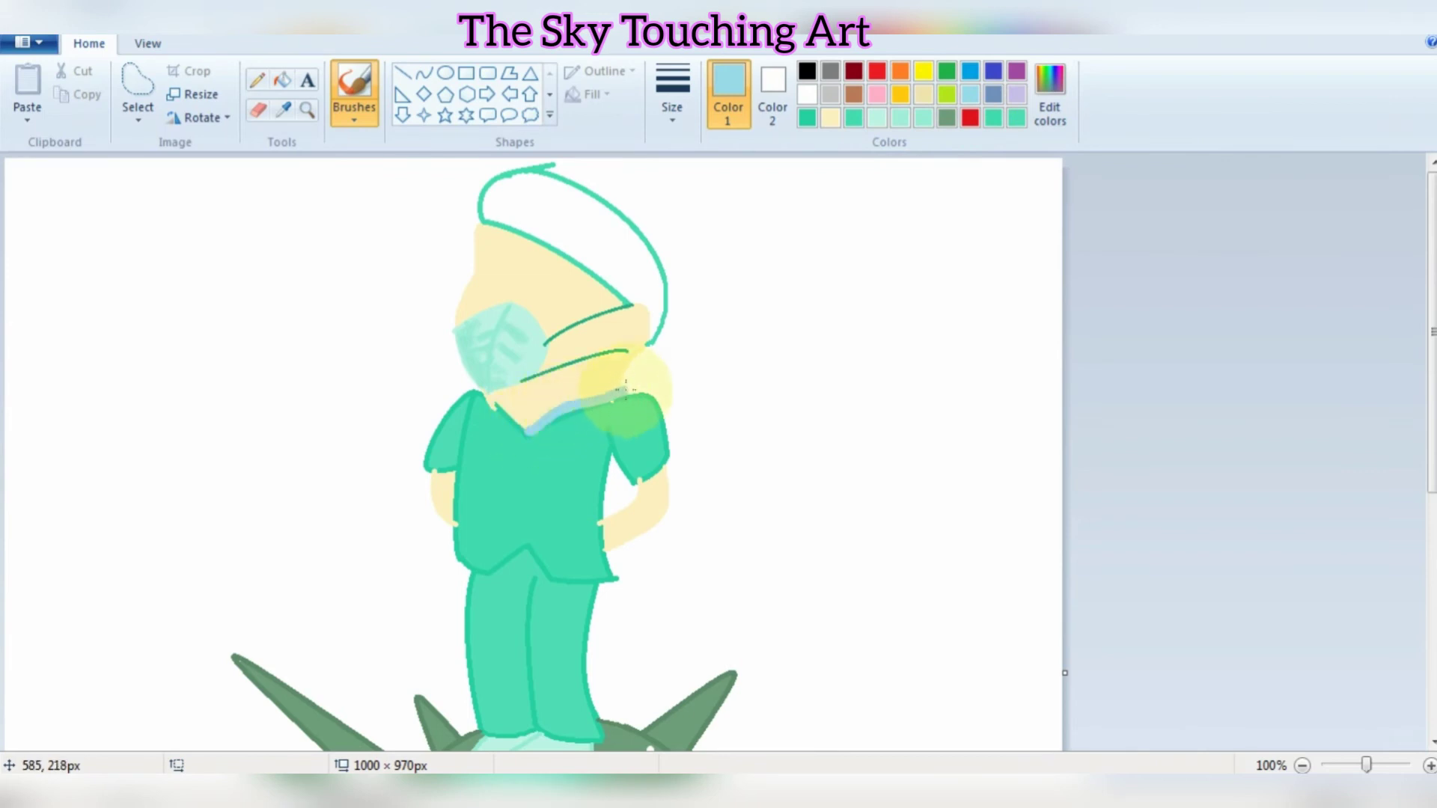
{"action": "mouse_move", "coordinate": [624, 389]}
{"action": "left_mouse_down"}
{"action": "mouse_move", "coordinate": [786, 302]}
{"action": "mouse_move", "coordinate": [975, 291]}
{"action": "mouse_move", "coordinate": [1011, 264]}
{"action": "left_mouse_up"}
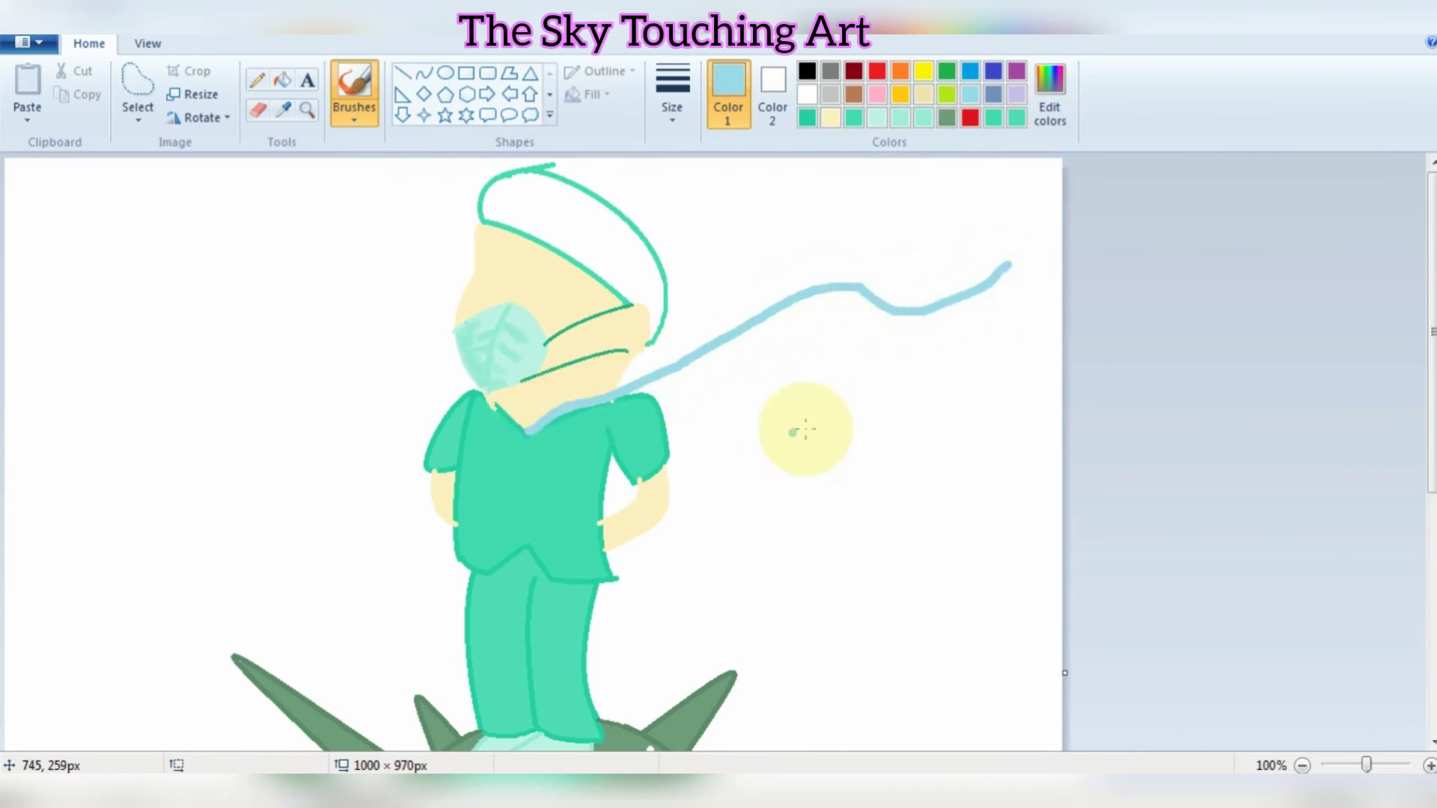
- Draw the cape's lower edge from the right-hand sleeve to the cape's tip with two joined light blue curves
{"action": "left_click", "coordinate": [423, 73]}
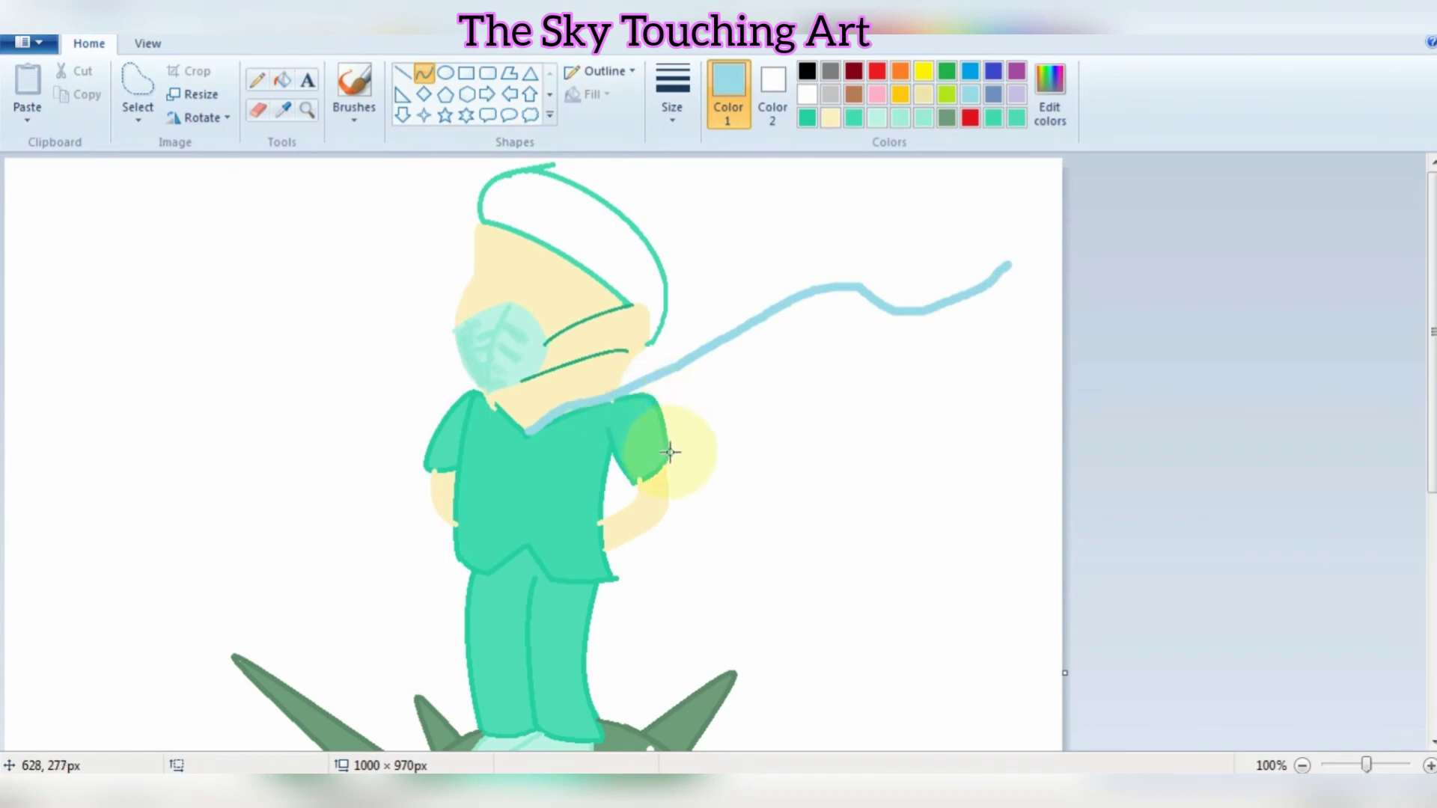
{"action": "mouse_move", "coordinate": [669, 446]}
{"action": "left_mouse_down"}
{"action": "mouse_move", "coordinate": [932, 341]}
{"action": "mouse_move", "coordinate": [856, 577]}
{"action": "mouse_move", "coordinate": [853, 375]}
{"action": "mouse_move", "coordinate": [876, 382]}
{"action": "left_mouse_up"}
{"action": "left_click", "coordinate": [1007, 263]}
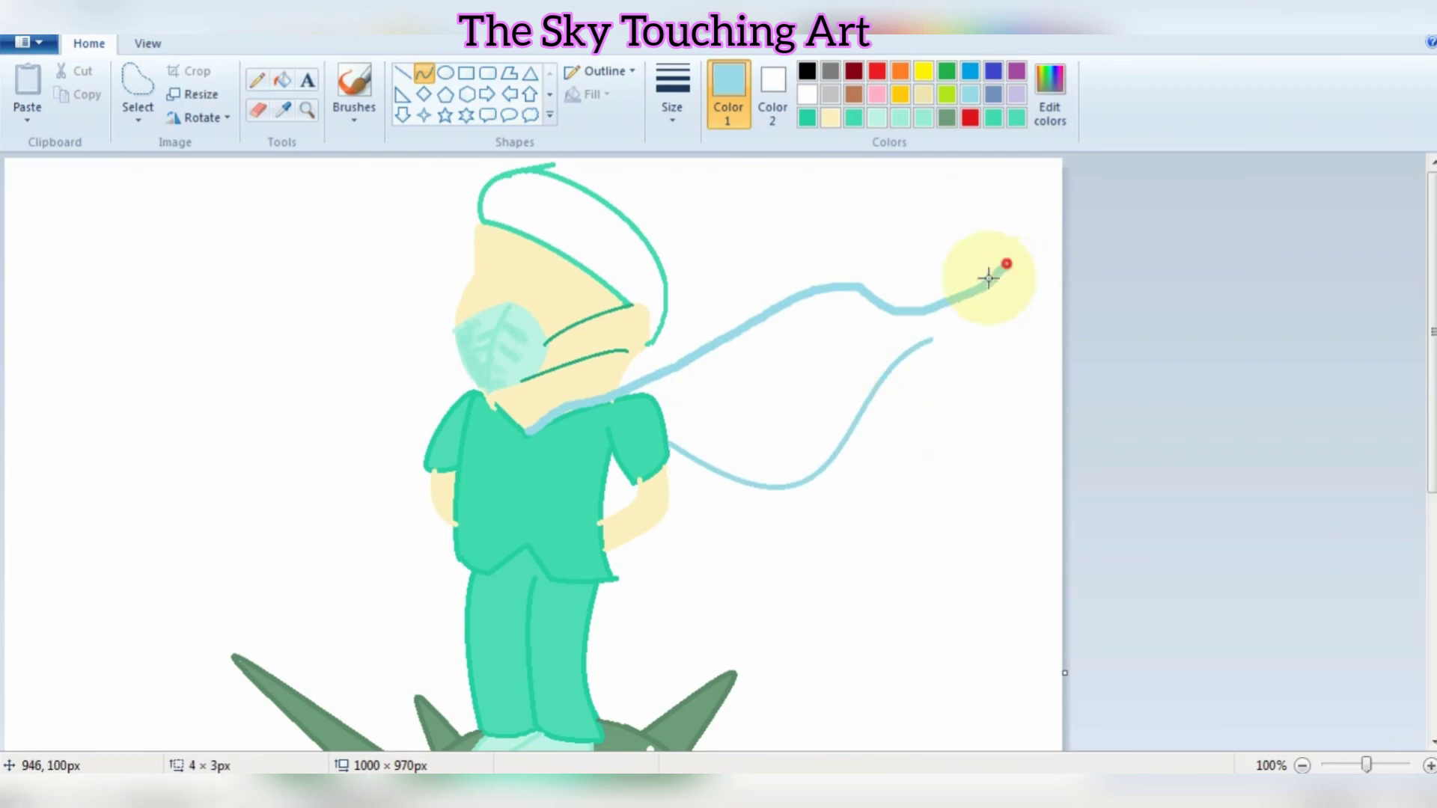
{"action": "left_click_drag", "start_coordinate": [988, 279], "coordinate": [928, 338]}
{"action": "left_click", "coordinate": [970, 323]}
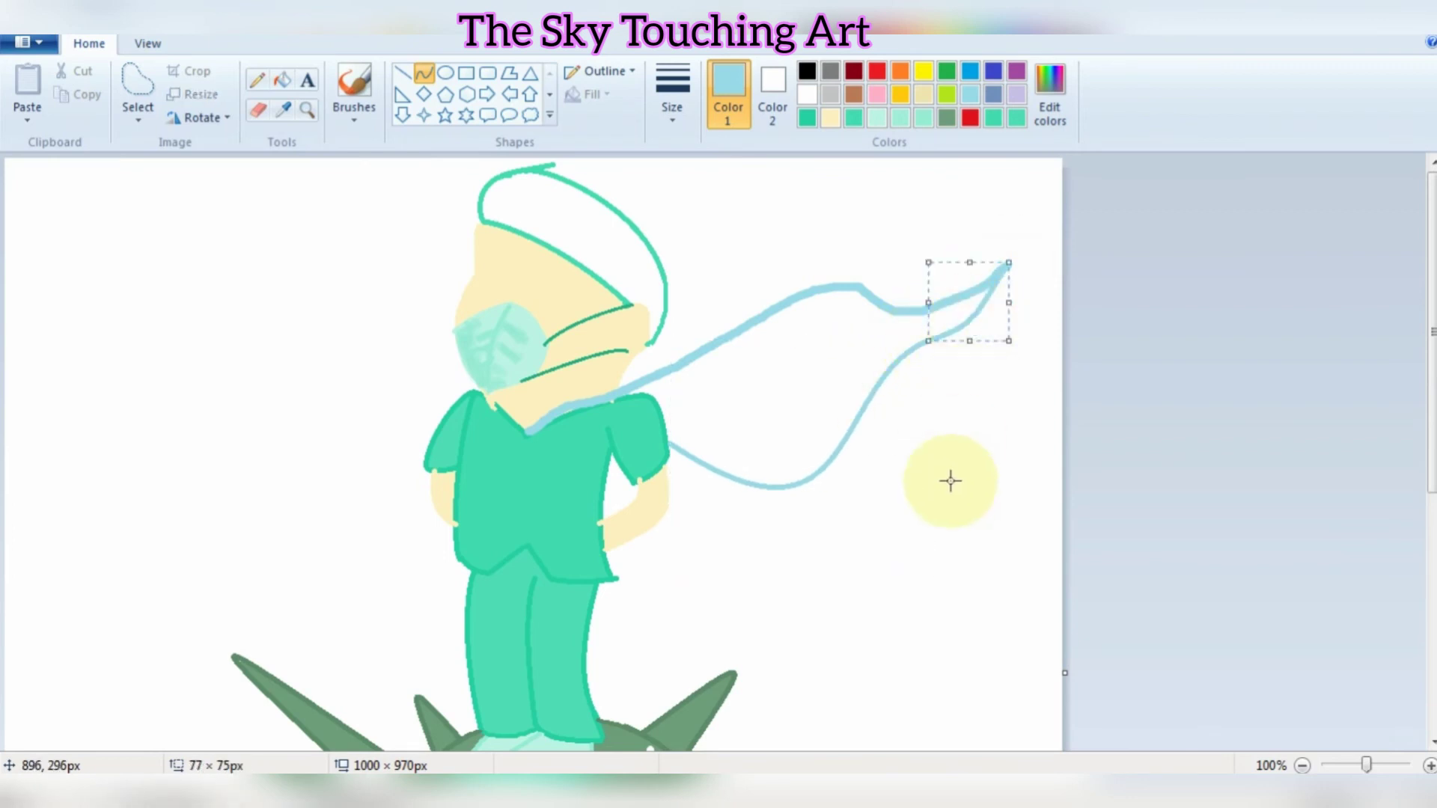
{"action": "left_click", "coordinate": [950, 483]}
{"action": "left_click_drag", "start_coordinate": [618, 392], "coordinate": [695, 324]}
{"action": "left_click", "coordinate": [695, 372]}
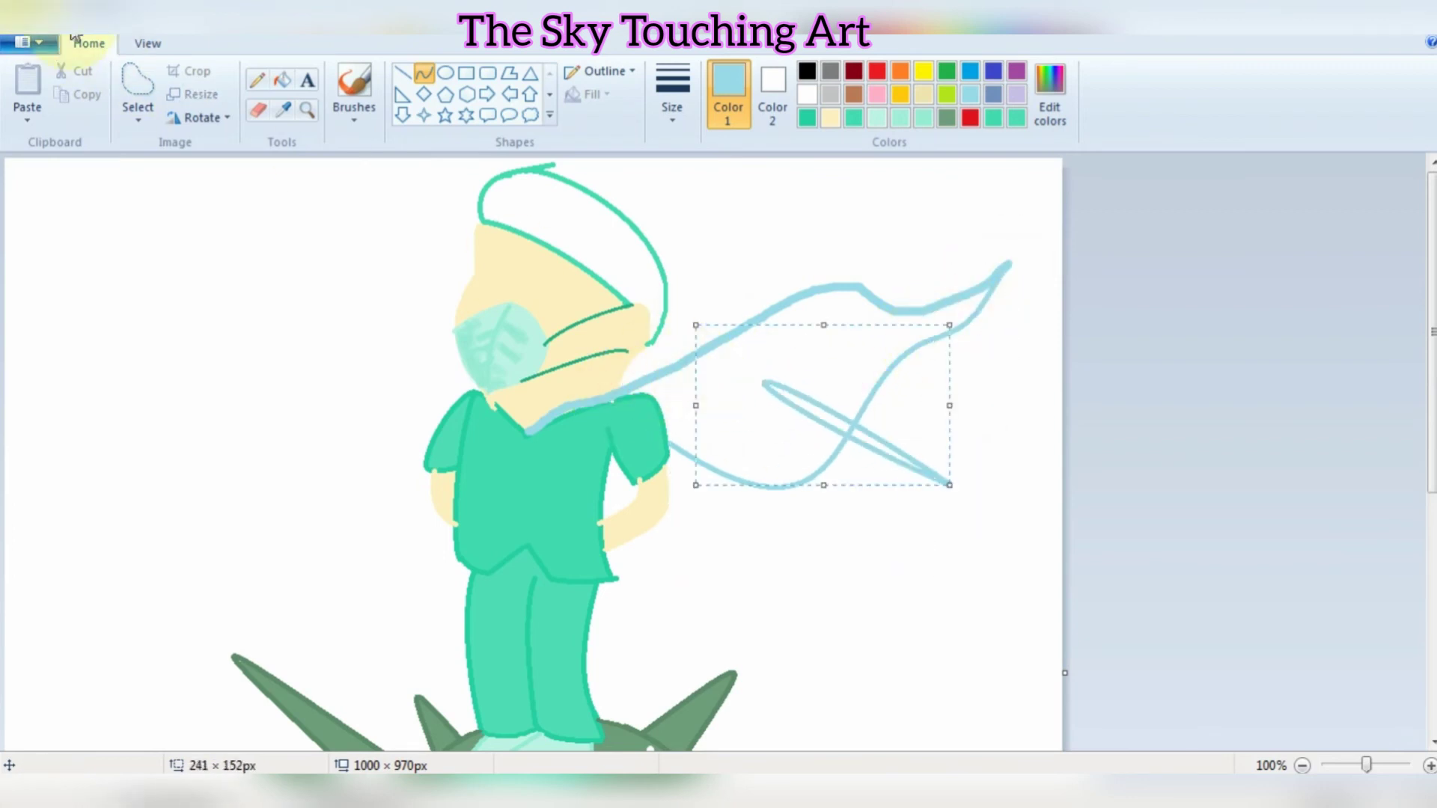
{"action": "left_click", "coordinate": [69, 24]}
- Add a raised fold above the cape's upper edge and a forked crease inside the cape with the Curve tool
{"action": "left_click_drag", "start_coordinate": [661, 372], "coordinate": [830, 185]}
{"action": "left_click", "coordinate": [809, 173]}
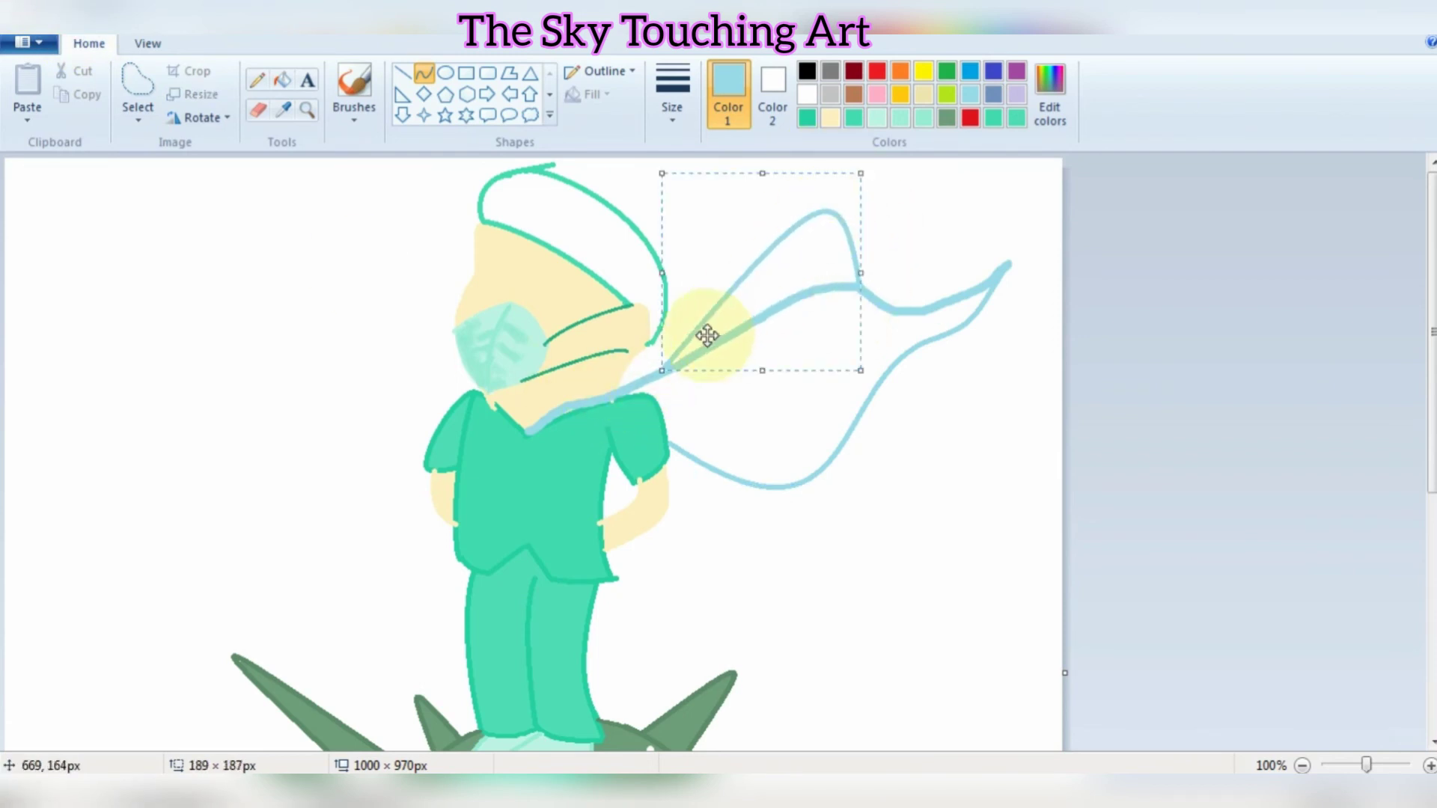
{"action": "left_click_drag", "start_coordinate": [816, 369], "coordinate": [619, 395]}
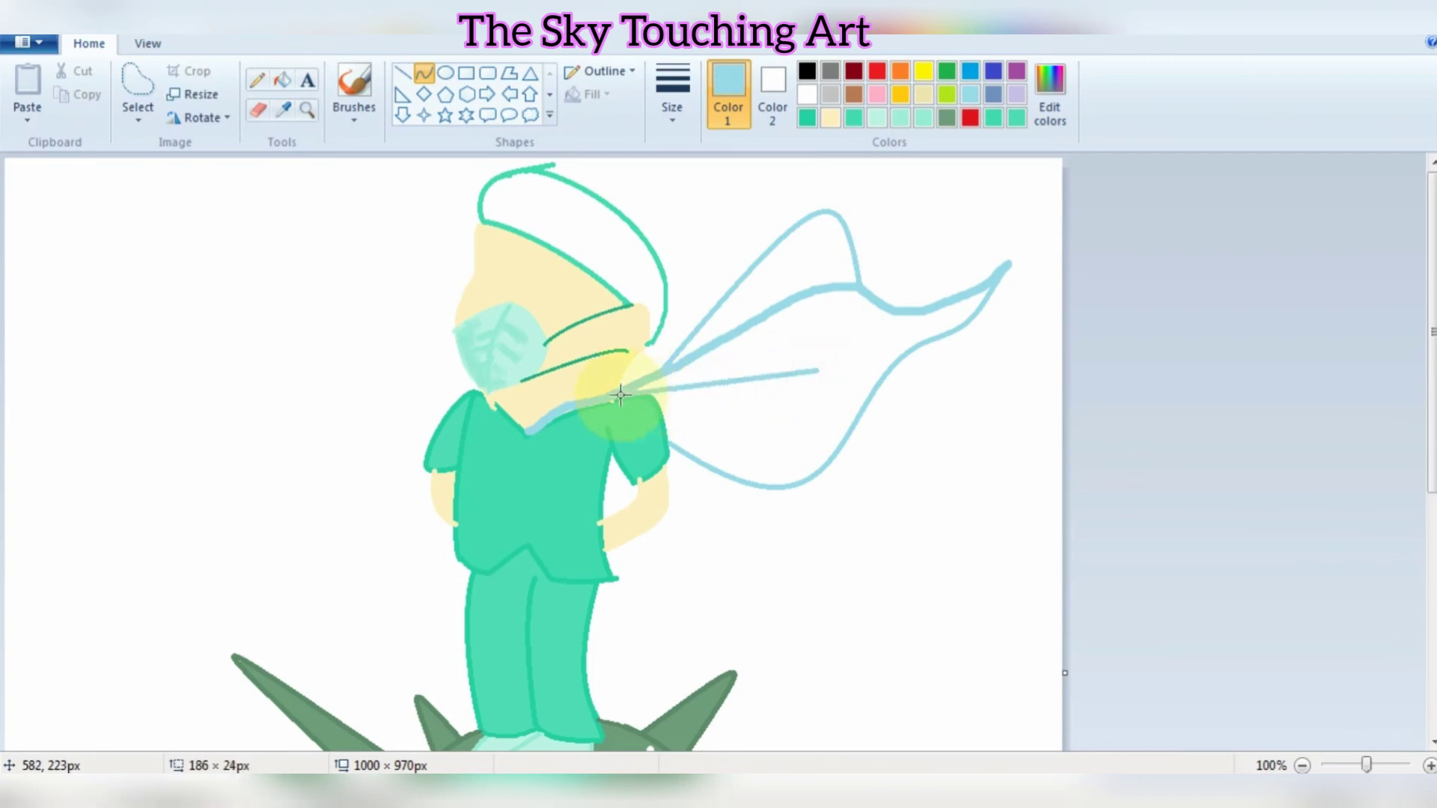
{"action": "mouse_move", "coordinate": [723, 394]}
{"action": "left_mouse_down"}
{"action": "mouse_move", "coordinate": [728, 408]}
{"action": "mouse_move", "coordinate": [735, 372]}
{"action": "left_mouse_up"}
{"action": "left_click", "coordinate": [750, 434]}
{"action": "mouse_move", "coordinate": [815, 411]}
{"action": "left_mouse_down"}
{"action": "mouse_move", "coordinate": [730, 436]}
{"action": "mouse_move", "coordinate": [724, 390]}
{"action": "mouse_move", "coordinate": [758, 424]}
{"action": "left_mouse_up"}
{"action": "left_click_drag", "start_coordinate": [780, 410], "coordinate": [811, 380]}
{"action": "left_click", "coordinate": [822, 330]}
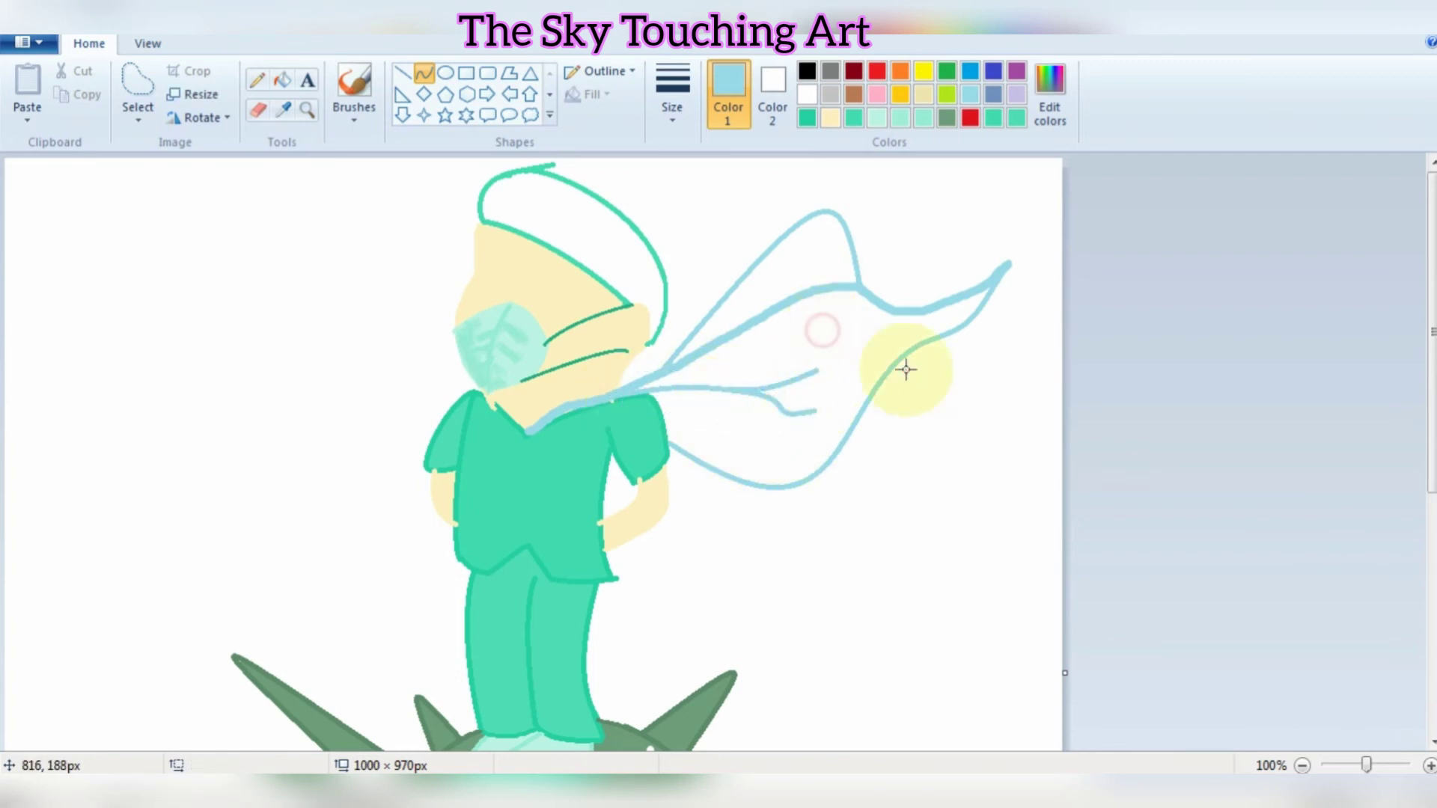
- Mix a paler blue with RGB 183, 228, 240 and fill all sections of the cape with it
{"action": "left_click", "coordinate": [283, 80]}
{"action": "left_click", "coordinate": [1050, 96]}
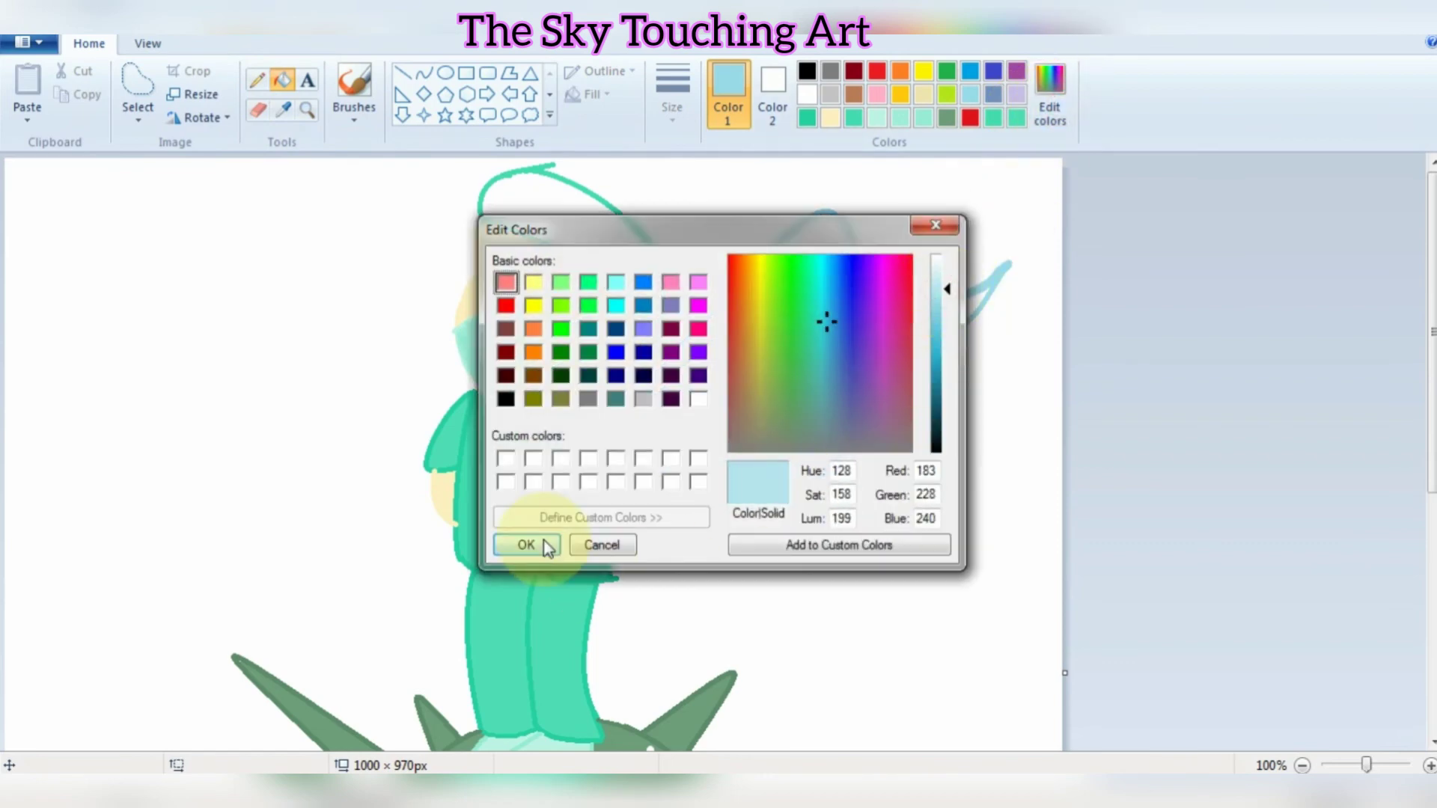
{"action": "left_click", "coordinate": [543, 544]}
{"action": "left_click", "coordinate": [827, 352]}
{"action": "left_click", "coordinate": [828, 263]}
{"action": "left_click", "coordinate": [787, 430]}
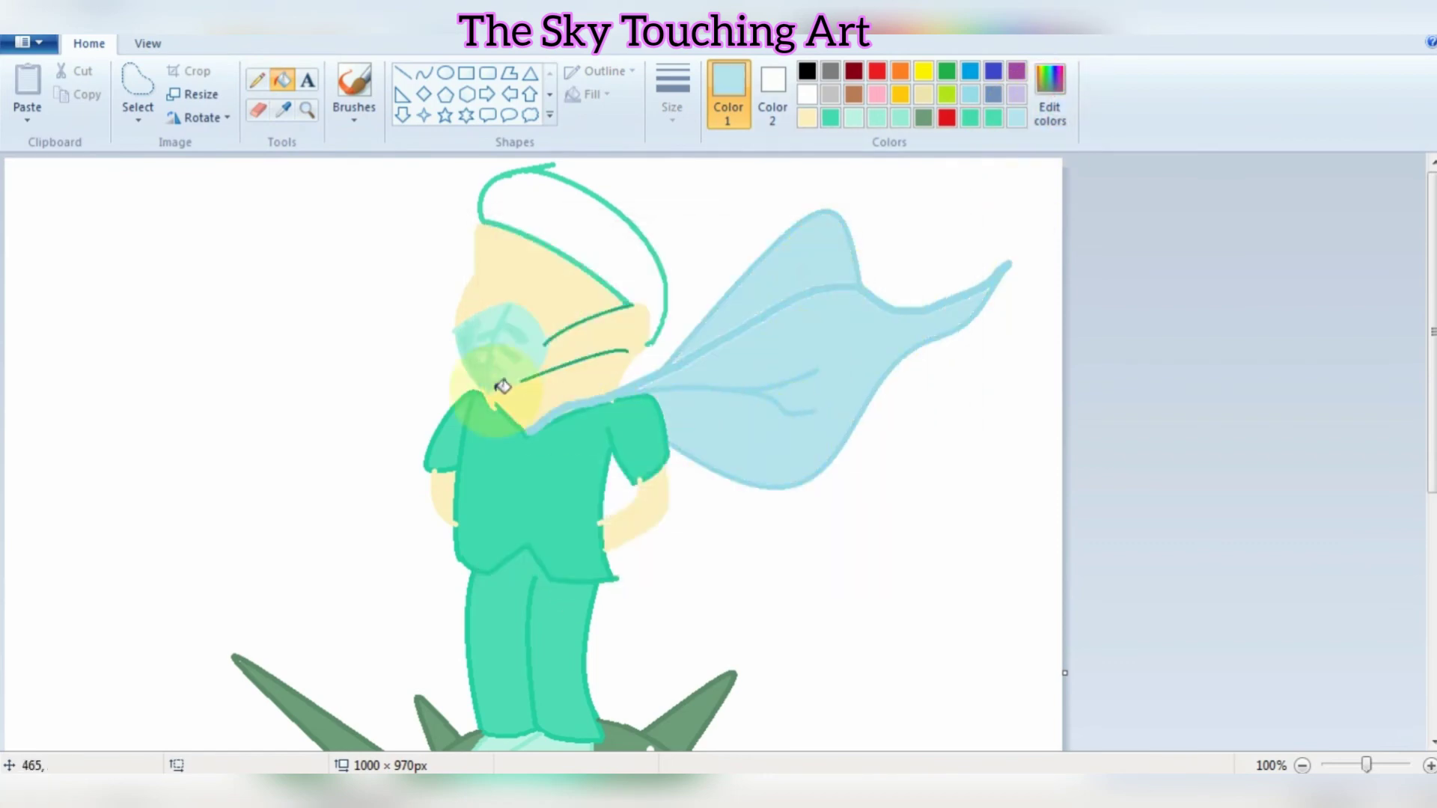
- Brush a light blue knot at the shirt's neckline and paint the cape's collar band around the neck
{"action": "left_click", "coordinate": [354, 111]}
{"action": "left_click", "coordinate": [399, 154]}
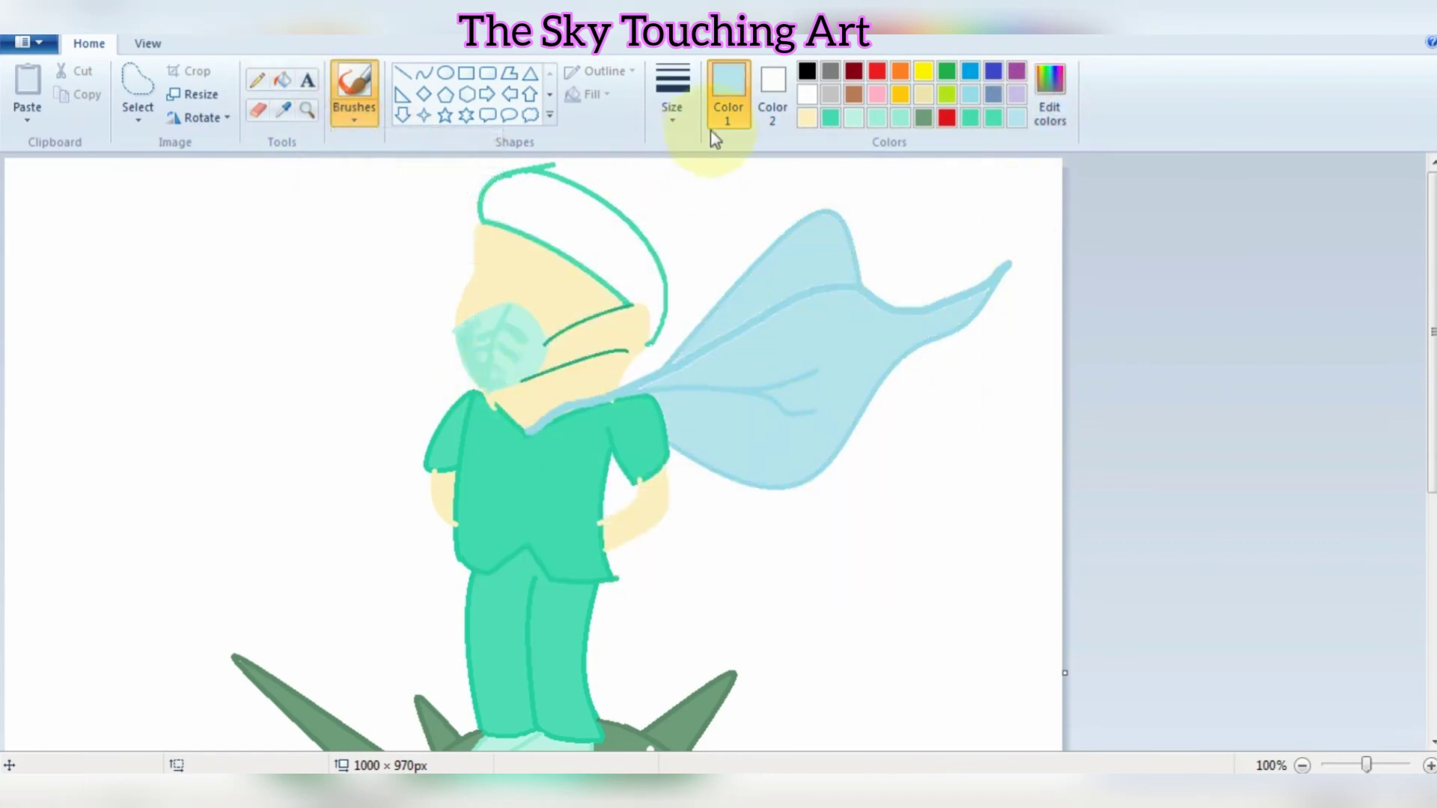
{"action": "left_click", "coordinate": [672, 96]}
{"action": "left_click", "coordinate": [667, 279]}
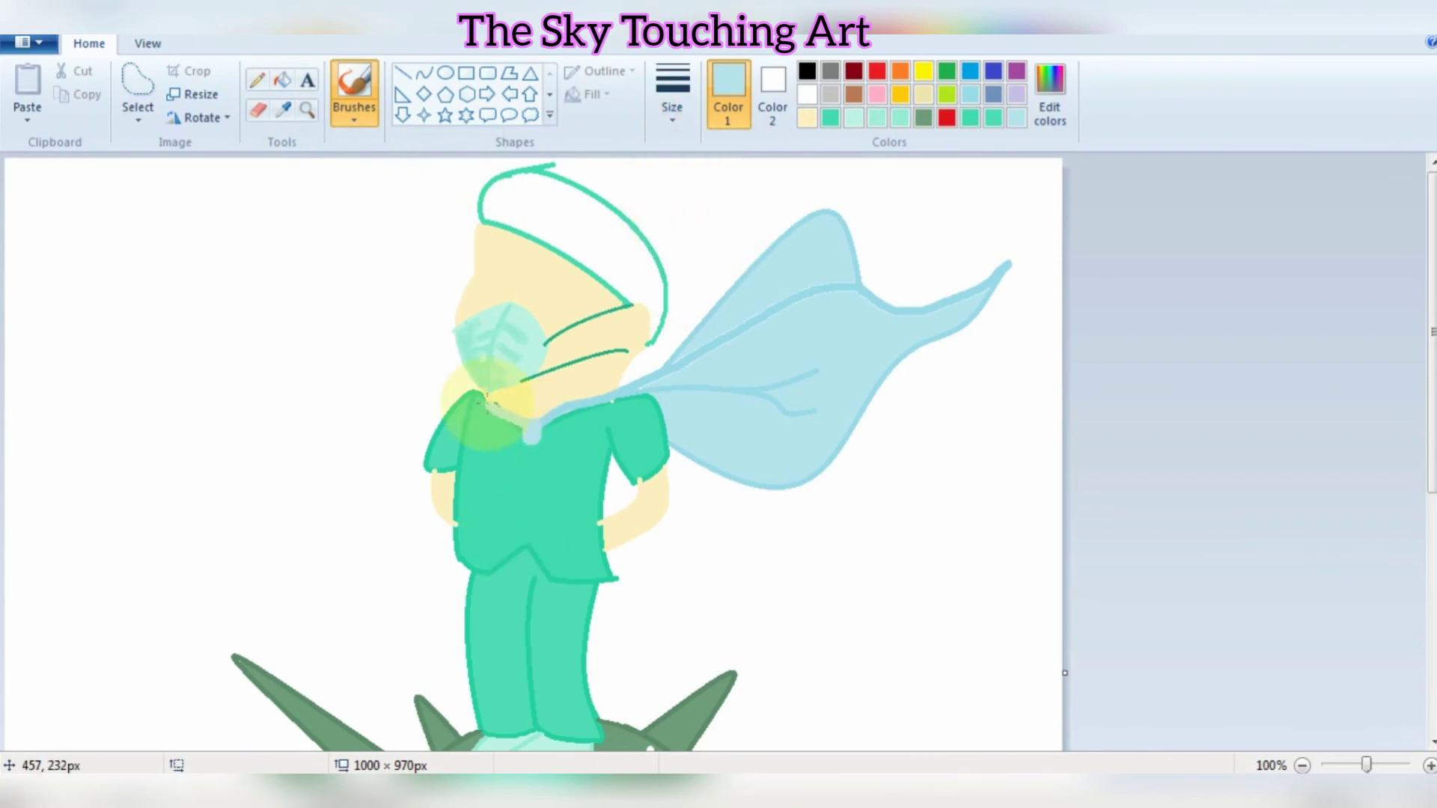
{"action": "left_click_drag", "start_coordinate": [482, 389], "coordinate": [620, 384]}
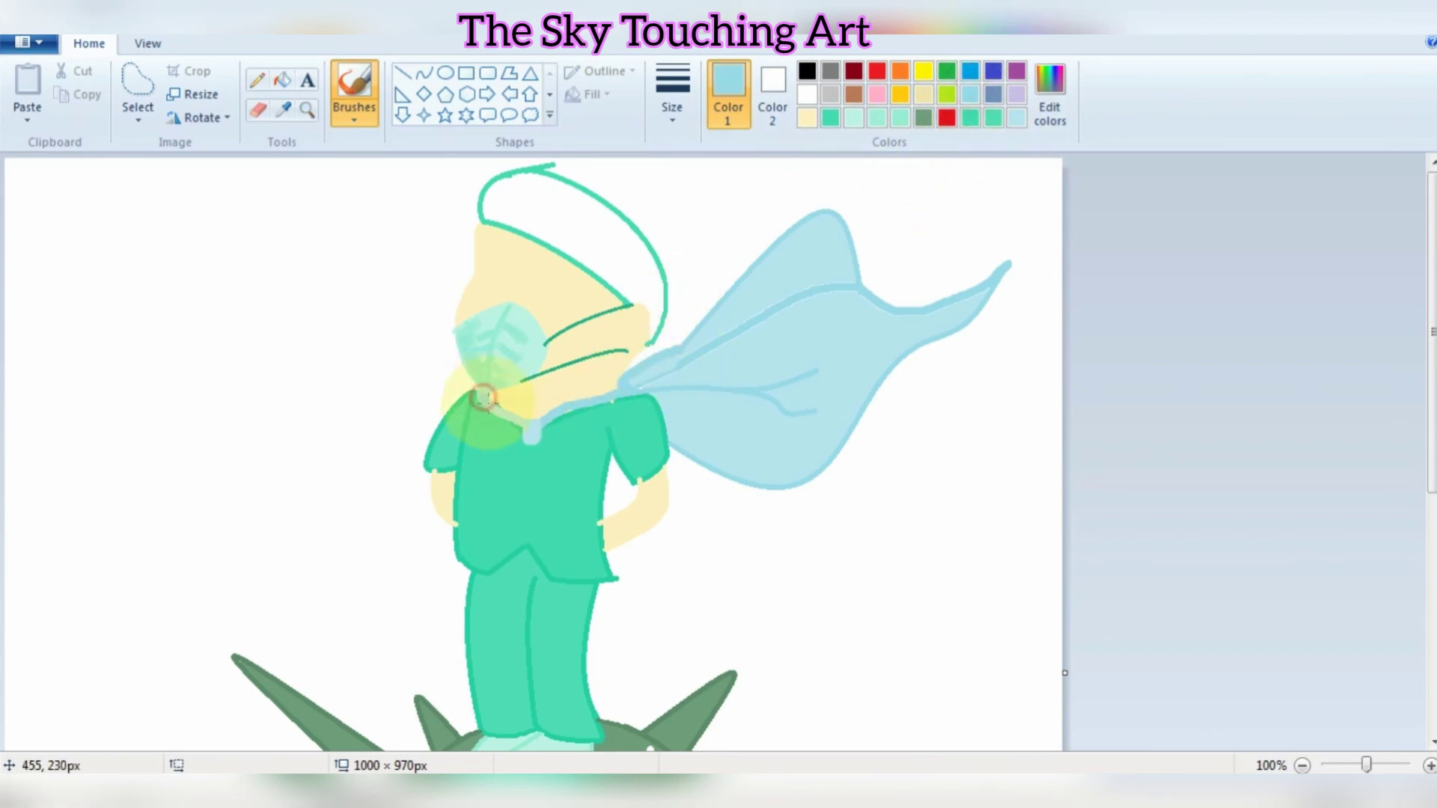
- Paint two thin light blue tie ends hanging from the cape's knot with the oil brush
{"action": "left_click", "coordinate": [354, 120]}
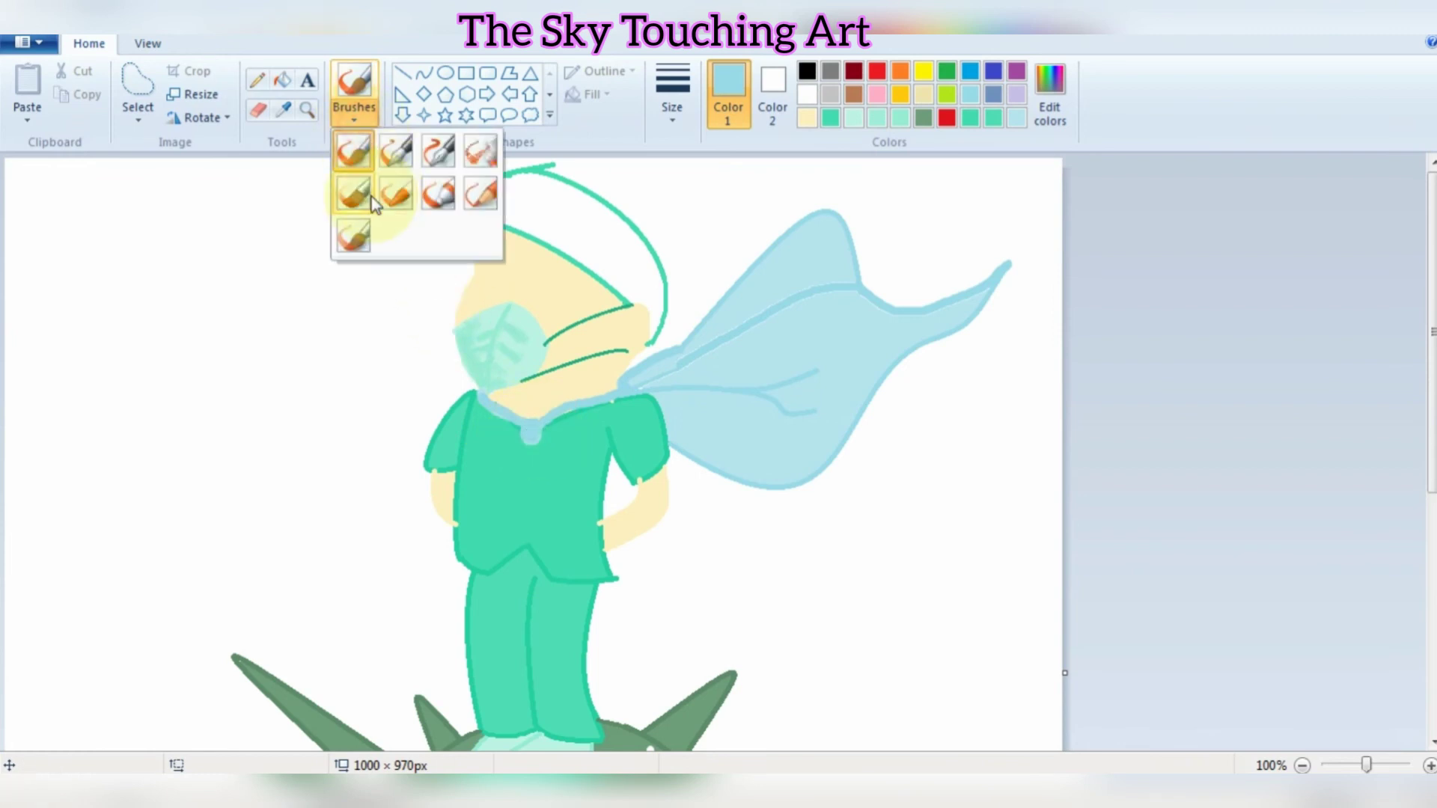
{"action": "left_click", "coordinate": [358, 196]}
{"action": "left_click", "coordinate": [673, 118]}
{"action": "left_click", "coordinate": [680, 154]}
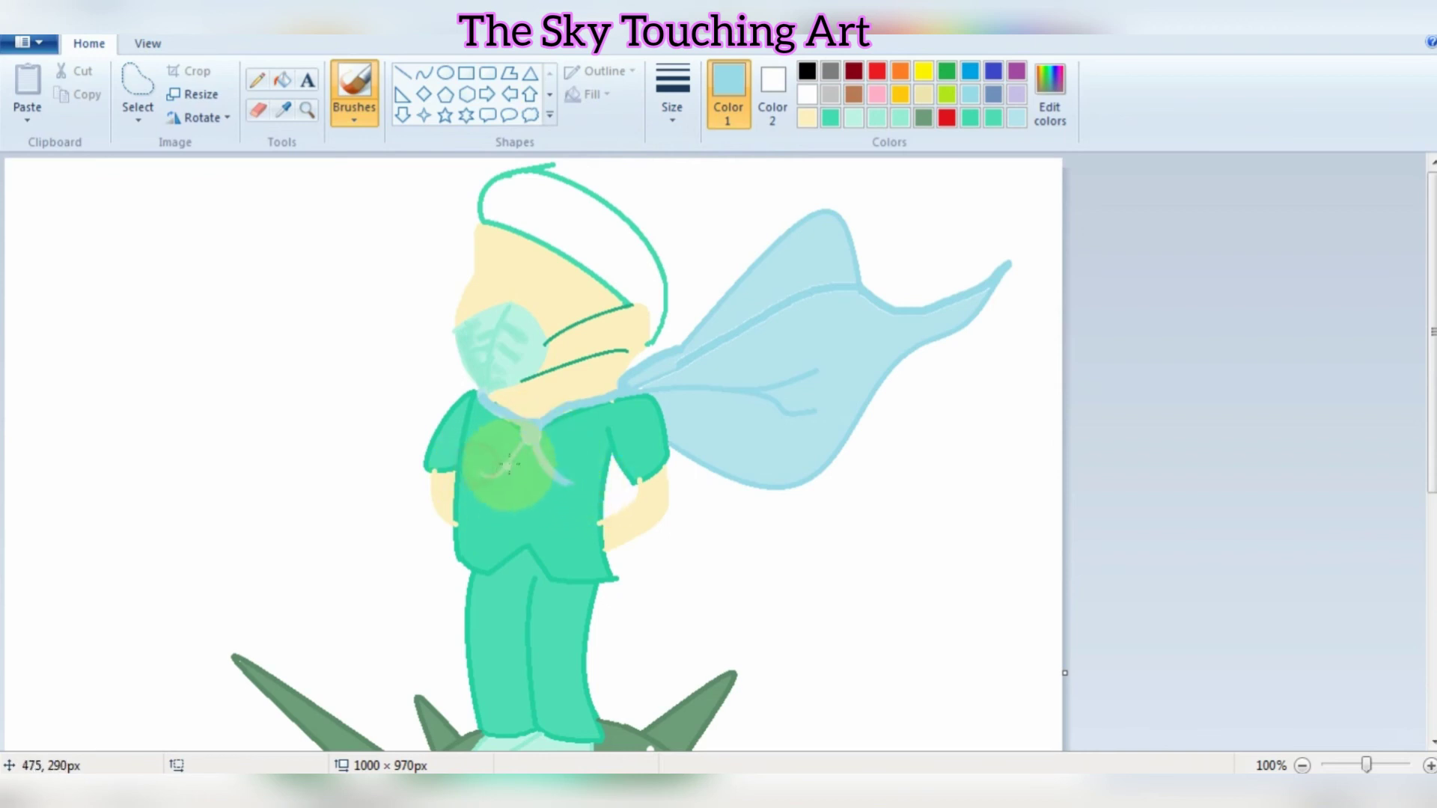
- Draw a very pale blue cross on the shirt front from two solid-filled rectangles, the horizontal one about 70 × 9 px
{"action": "left_click", "coordinate": [466, 75]}
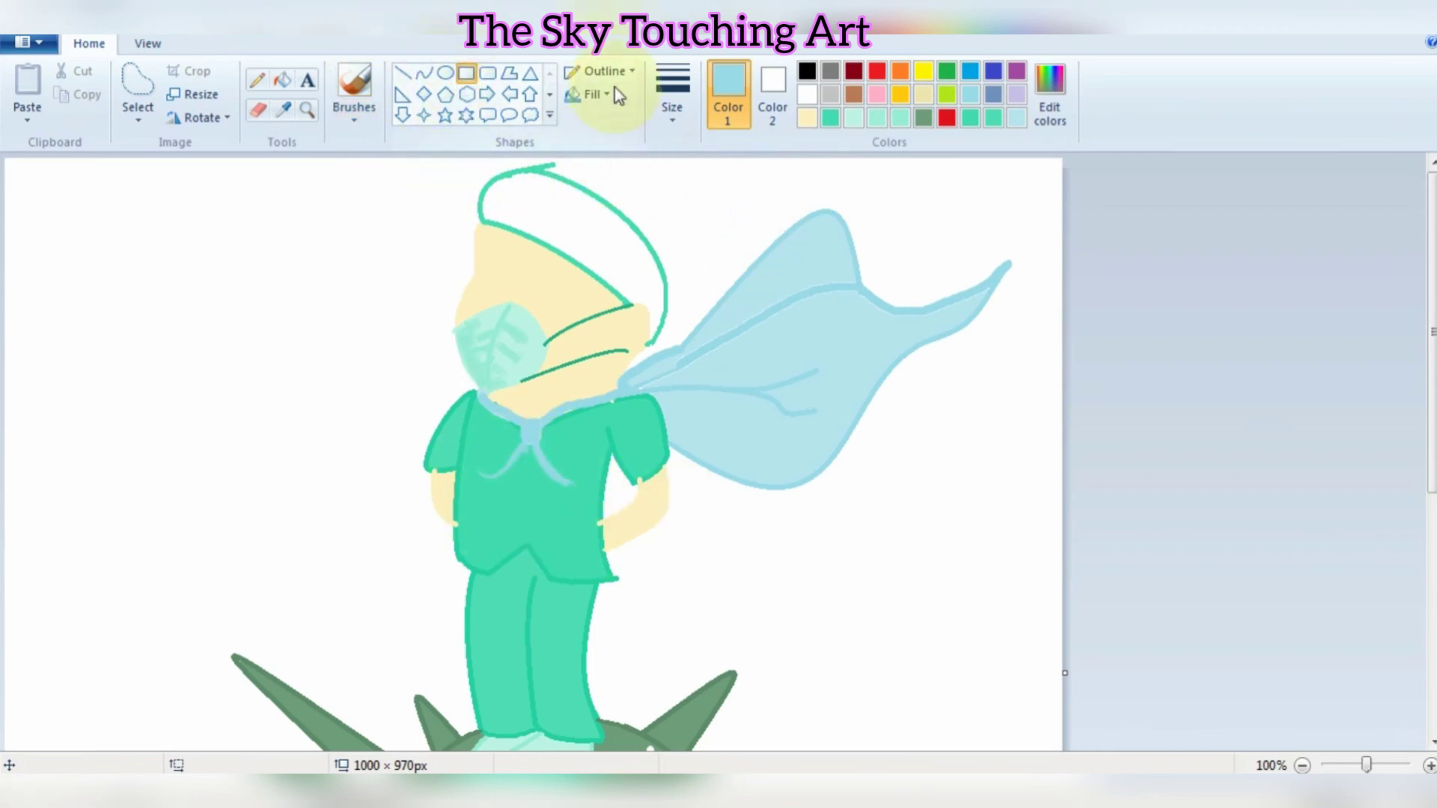
{"action": "left_click", "coordinate": [603, 95]}
{"action": "left_click", "coordinate": [624, 149]}
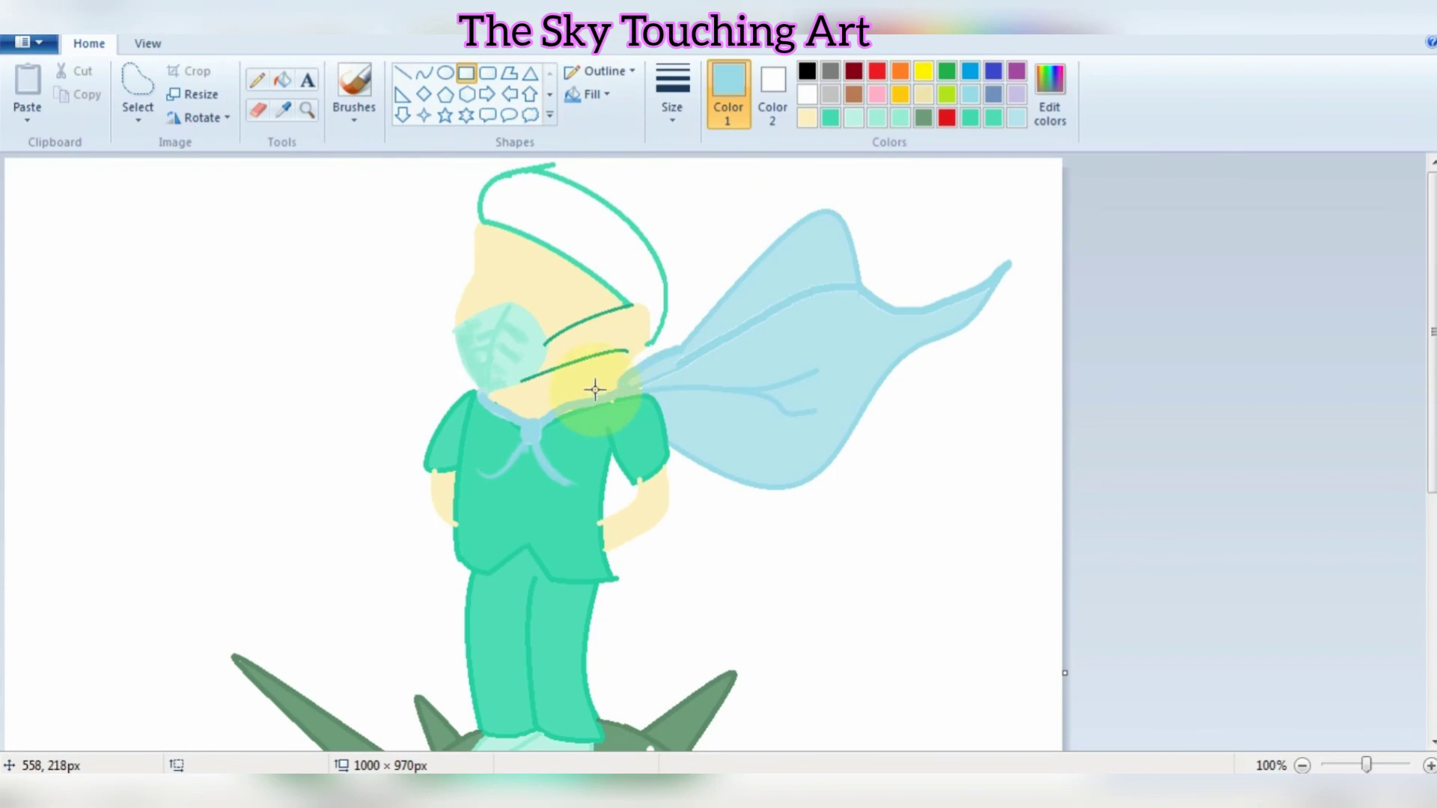
{"action": "left_click", "coordinate": [1049, 94]}
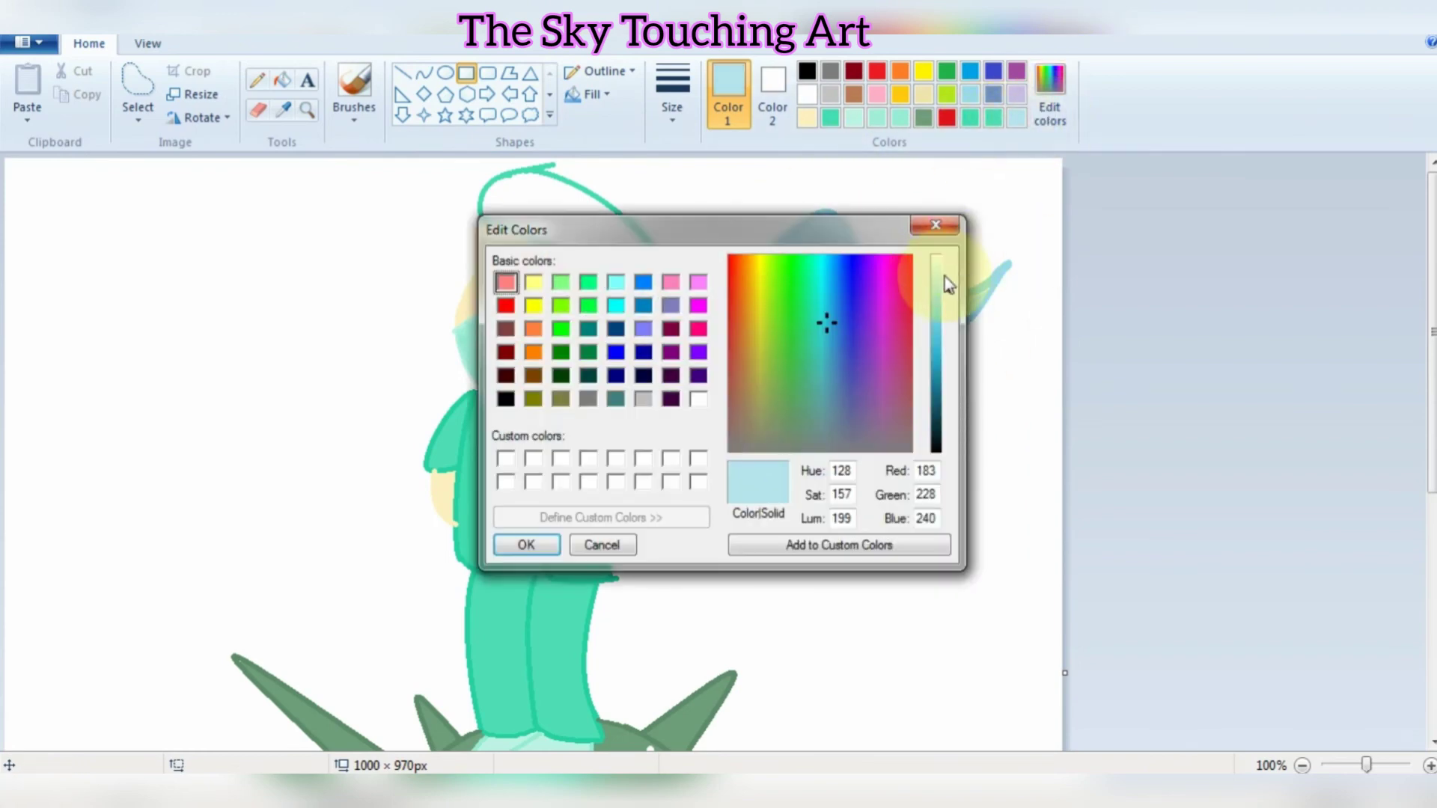
{"action": "left_click", "coordinate": [602, 545]}
{"action": "left_click_drag", "start_coordinate": [522, 472], "coordinate": [535, 508]}
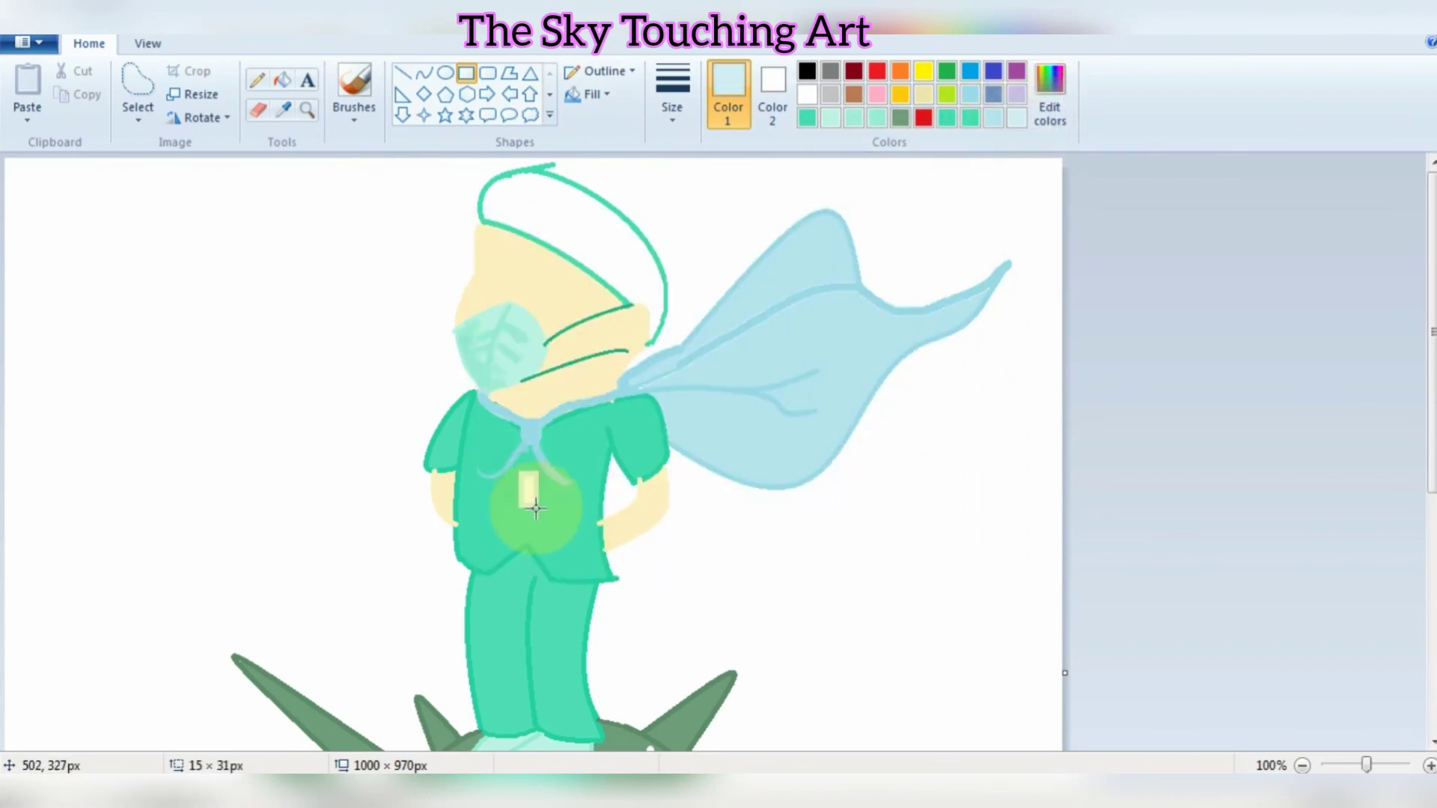
{"action": "left_click", "coordinate": [773, 105]}
{"action": "left_click", "coordinate": [1017, 117]}
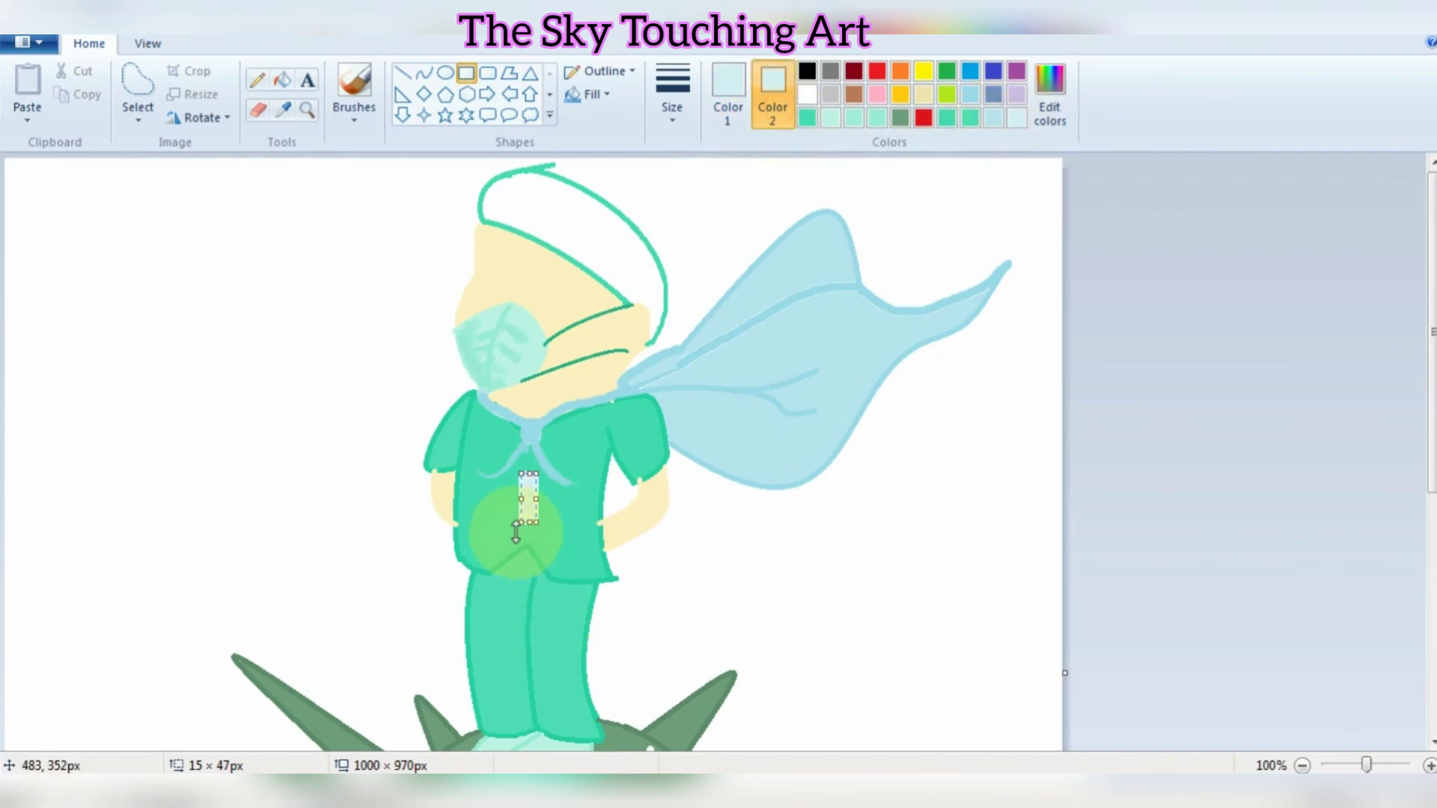
{"action": "left_click_drag", "start_coordinate": [488, 494], "coordinate": [564, 505]}
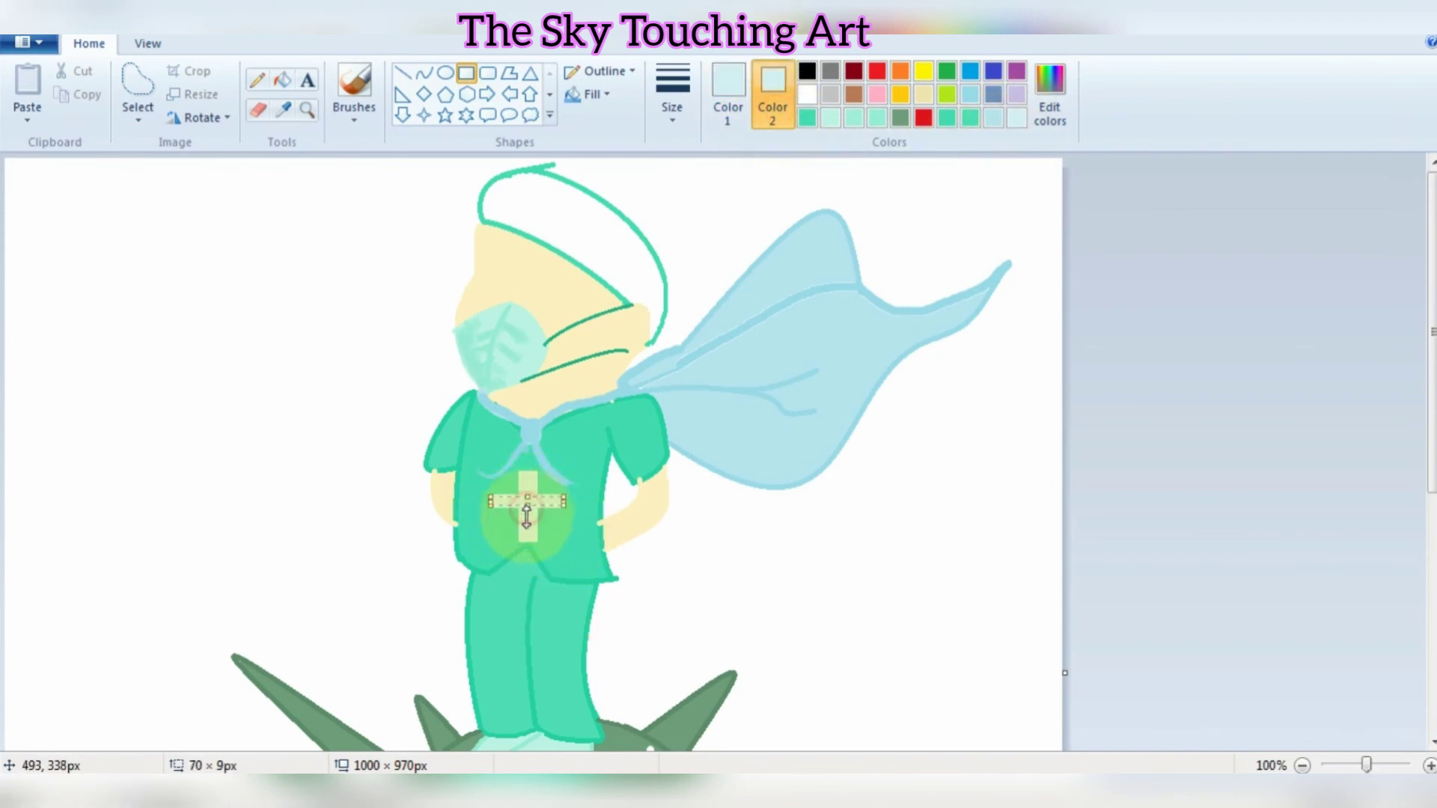
- Redraw the horizontal bar of the shirt's cross as a thicker pale blue rectangle, about 63 × 14 px
{"action": "left_click", "coordinate": [493, 506]}
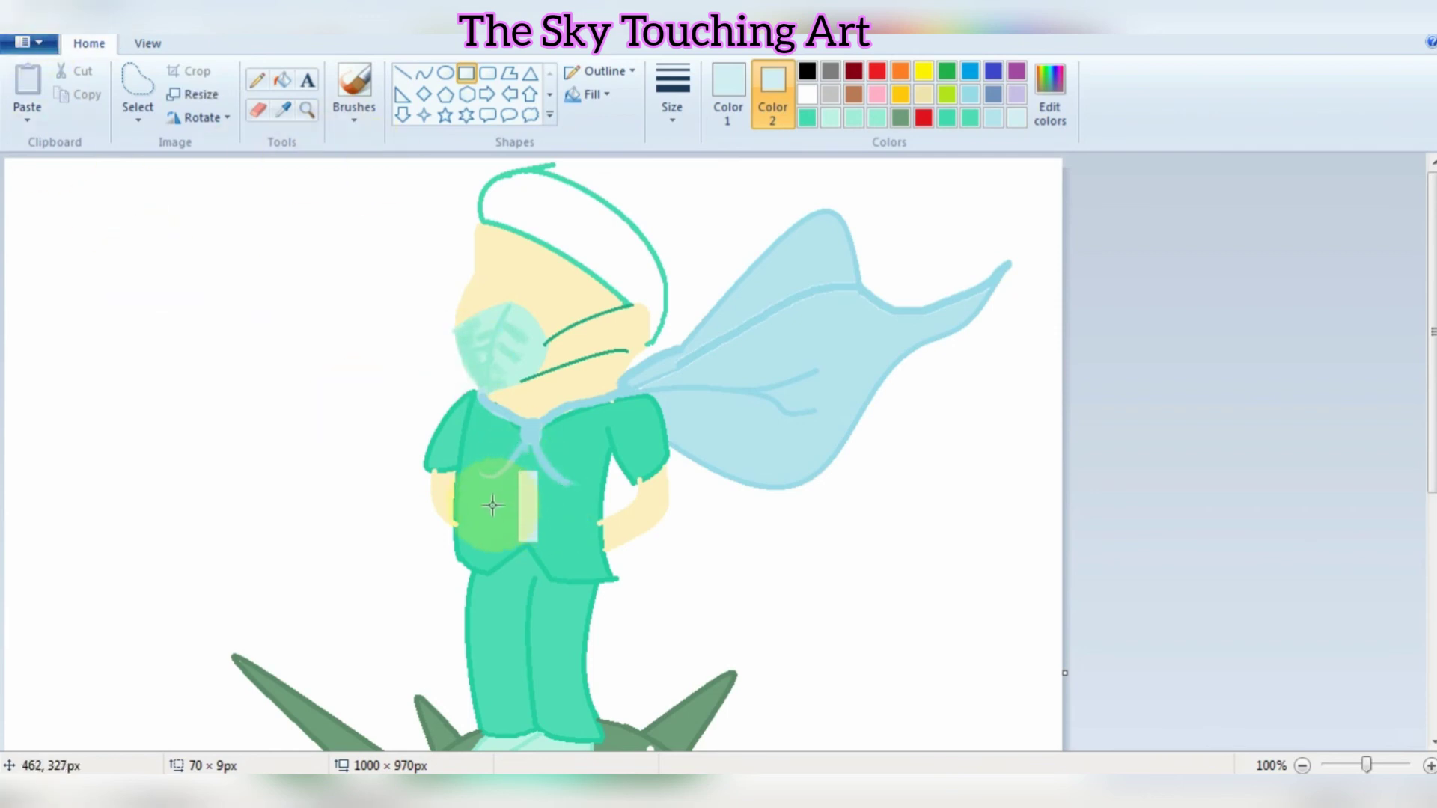
{"action": "left_click_drag", "start_coordinate": [494, 497], "coordinate": [551, 512]}
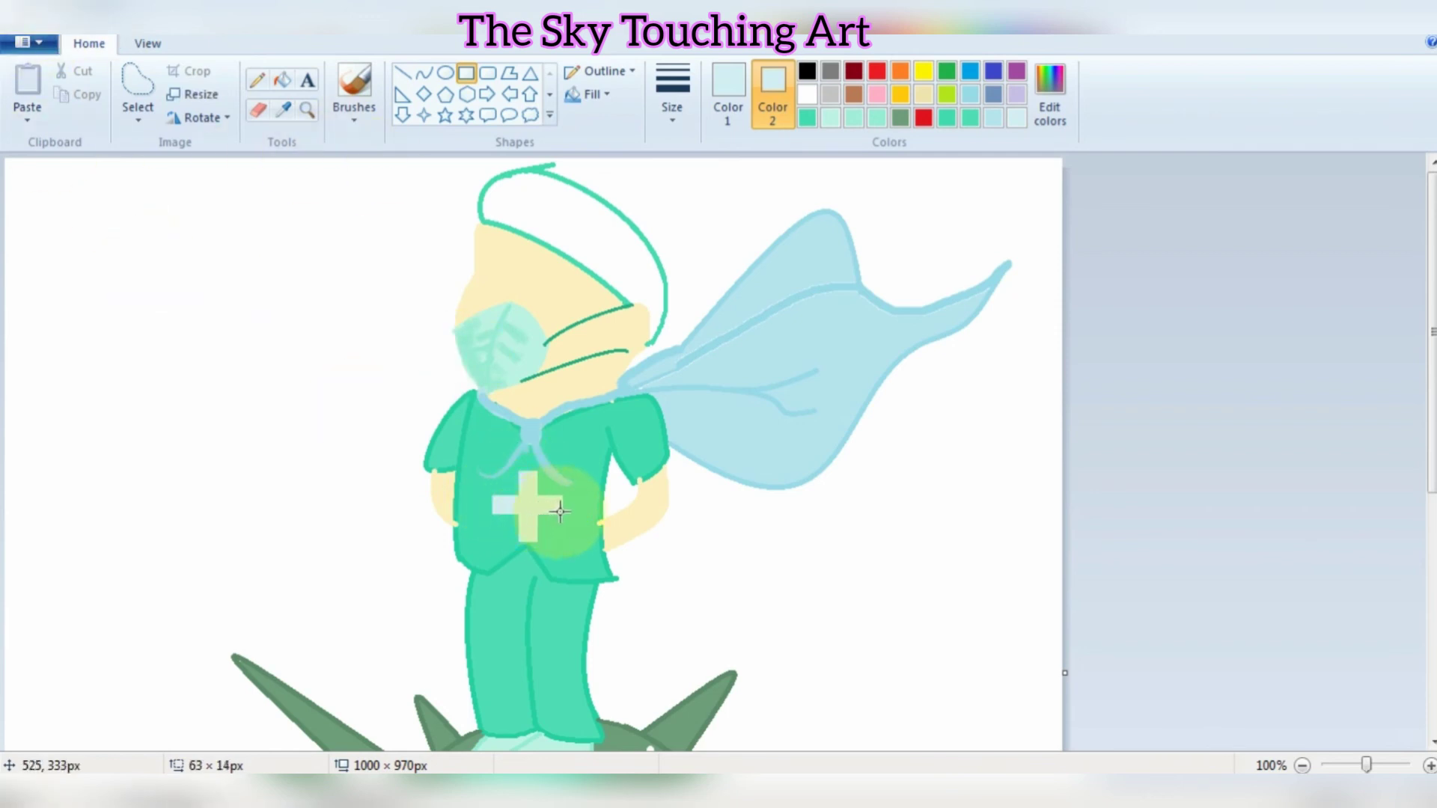
- Draw two upright oval eyes side by side on the face above the mask, with black outlines and white fill
{"action": "left_click", "coordinate": [307, 111]}
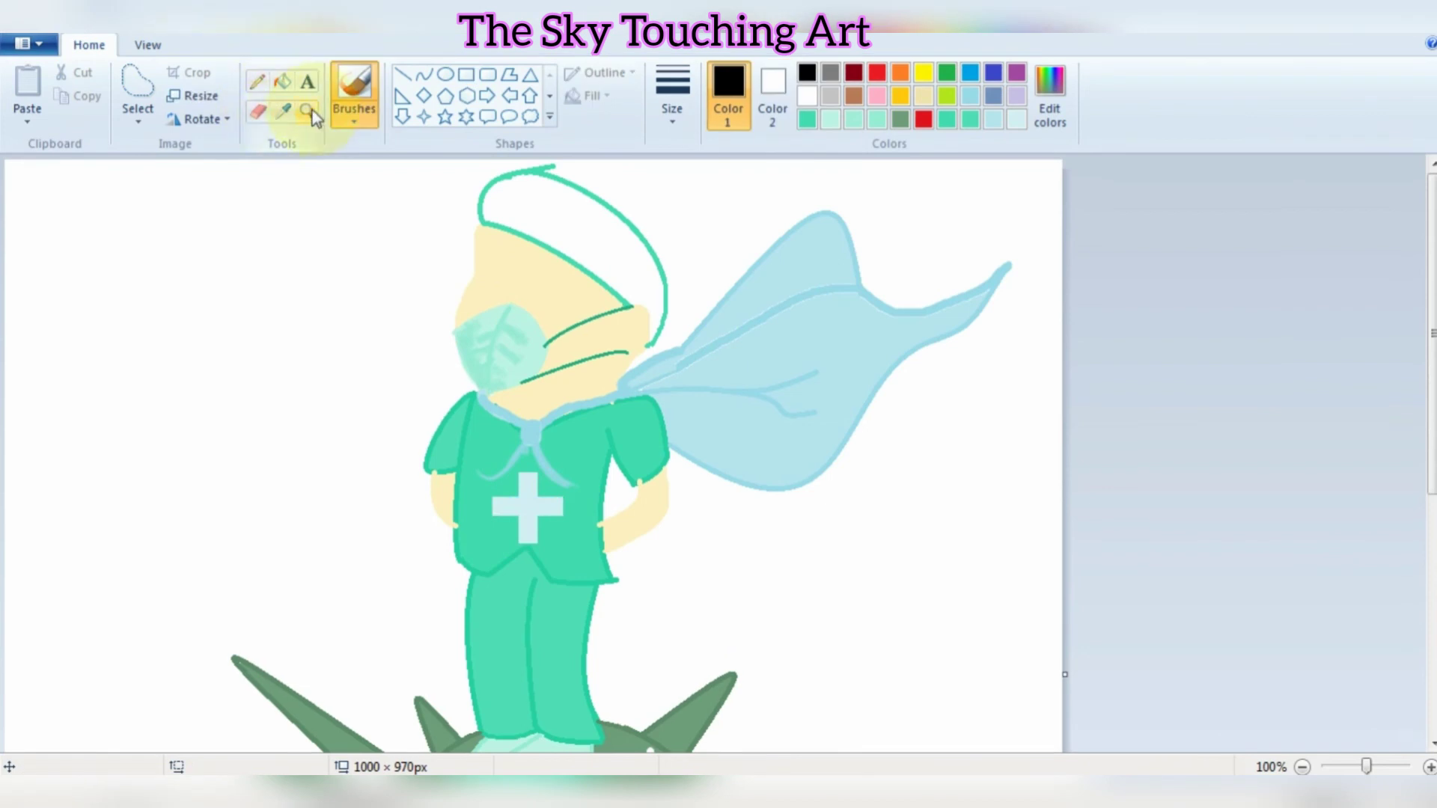
{"action": "left_click", "coordinate": [518, 247]}
{"action": "left_click", "coordinate": [444, 75]}
{"action": "left_click_drag", "start_coordinate": [491, 744], "coordinate": [636, 746]}
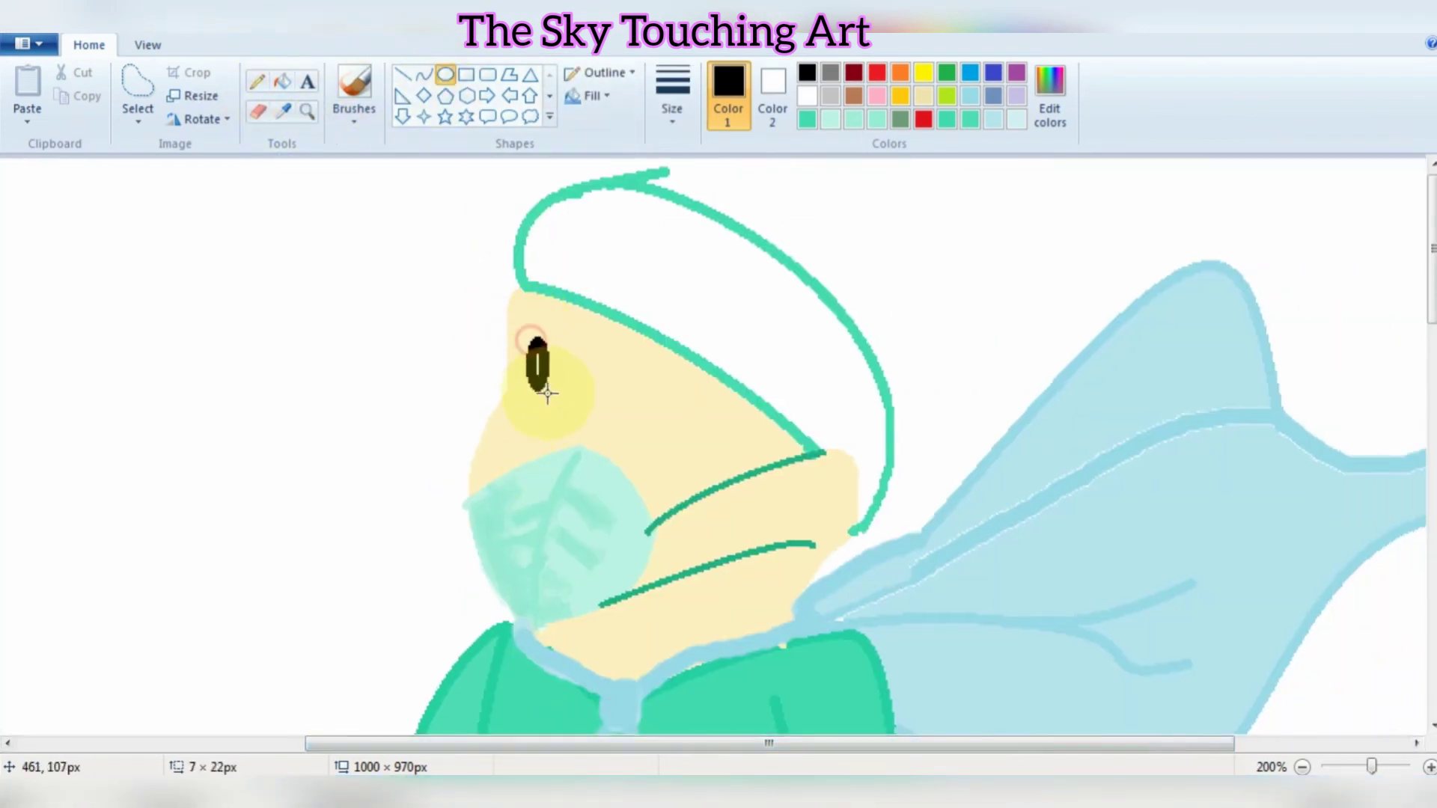
{"action": "left_click", "coordinate": [622, 421]}
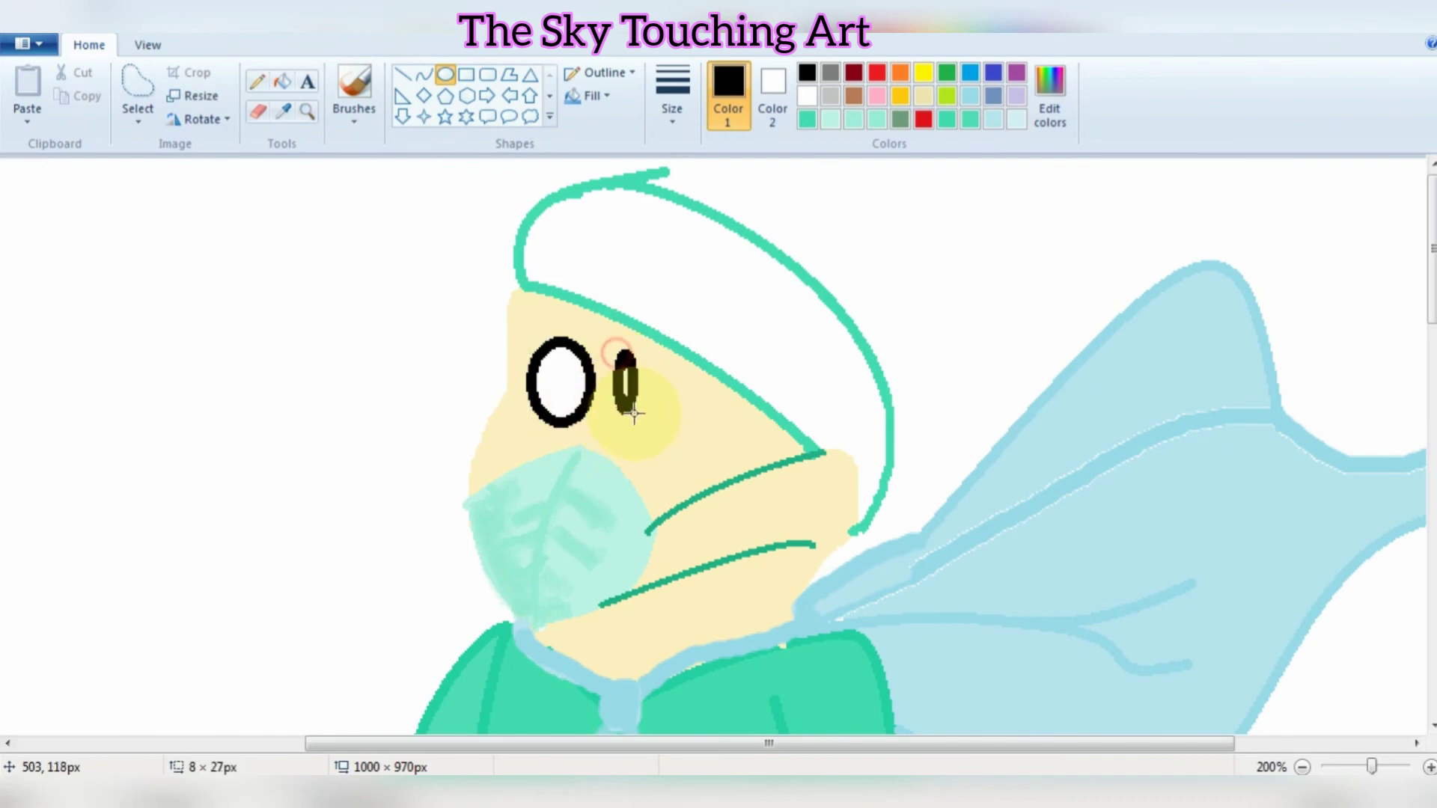
{"action": "left_click_drag", "start_coordinate": [634, 413], "coordinate": [674, 433]}
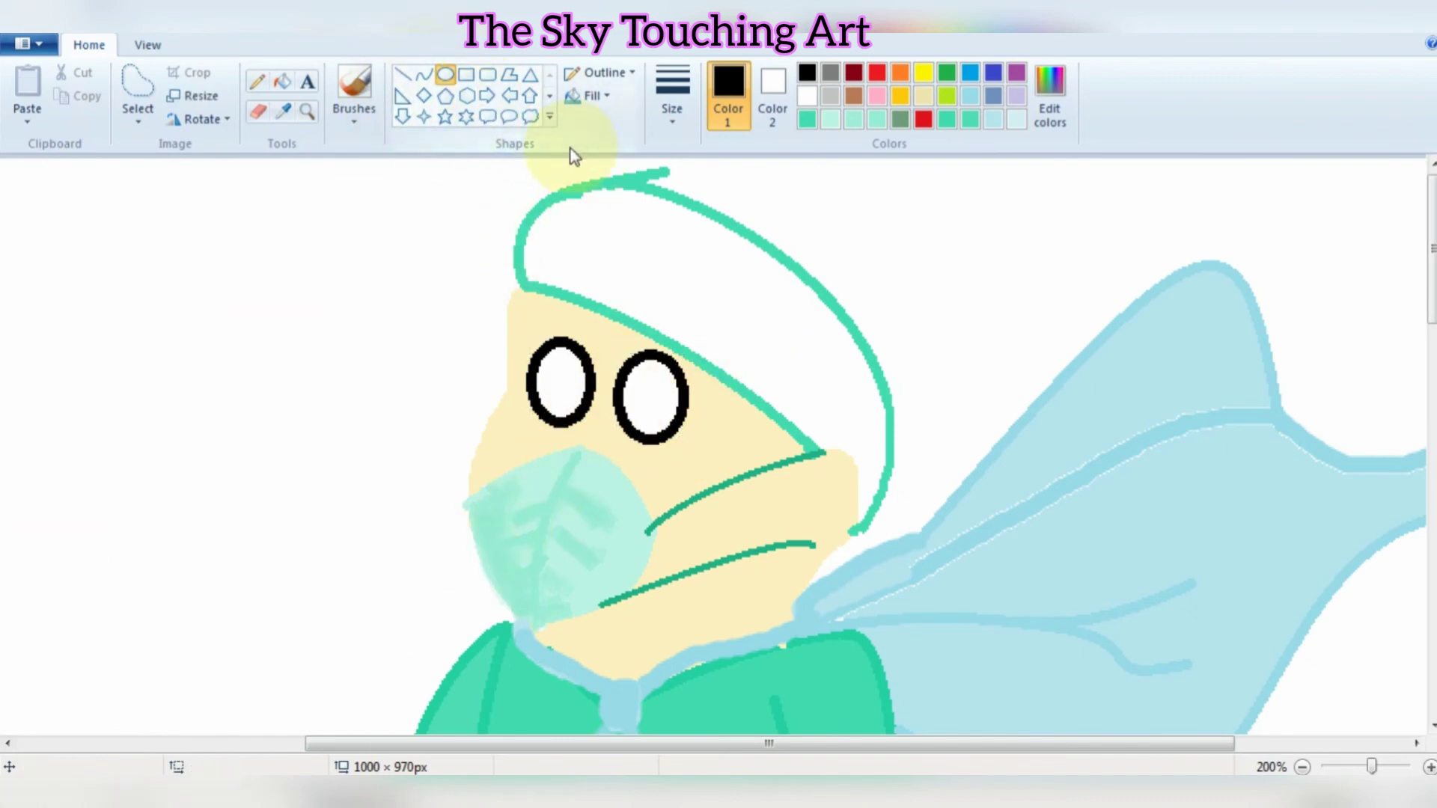
- Add a solid black oval pupil low in each of the medic's eyes, the left one about 16 × 21 px
{"action": "left_click_drag", "start_coordinate": [575, 416], "coordinate": [576, 419]}
{"action": "left_click", "coordinate": [772, 96]}
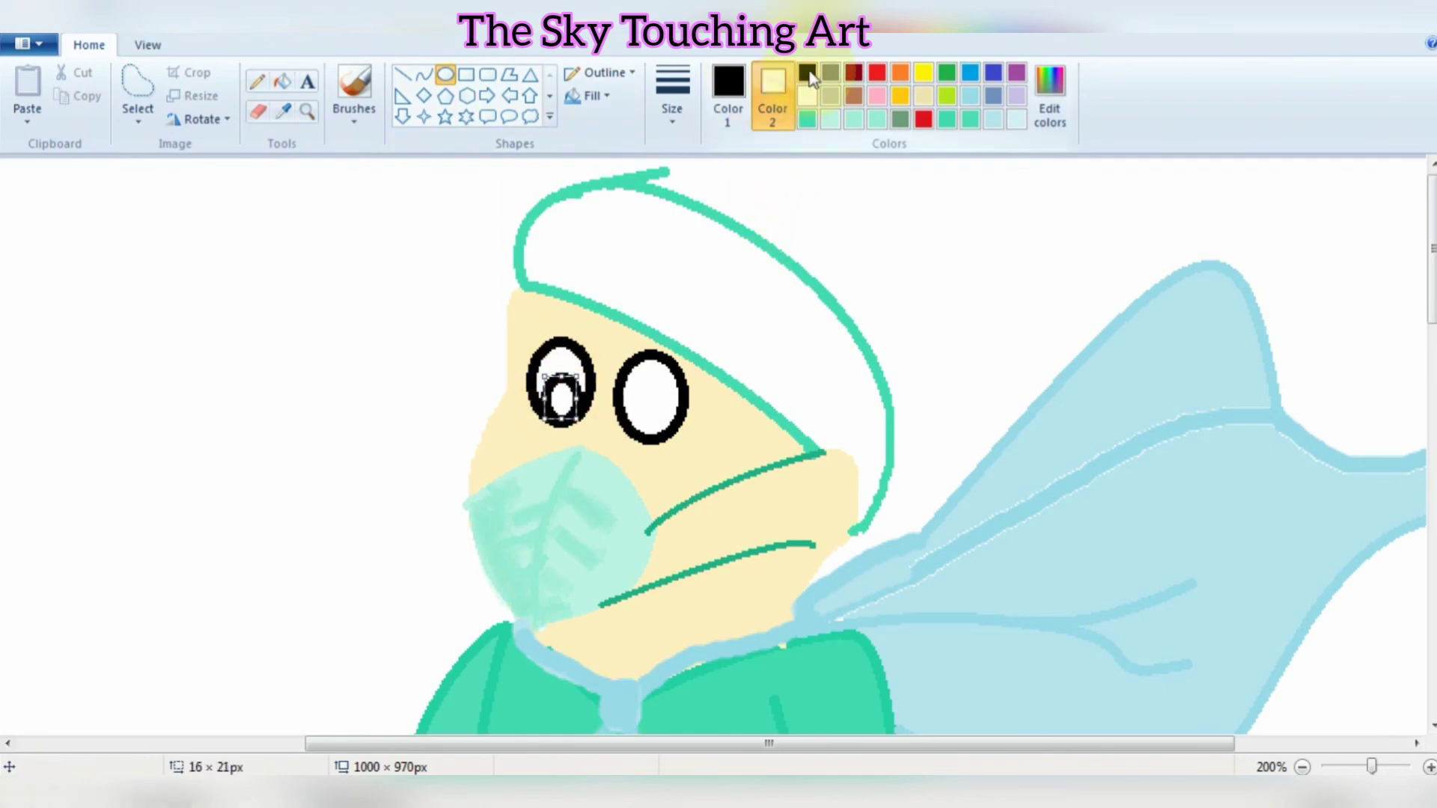
{"action": "left_click", "coordinate": [807, 72]}
{"action": "left_click", "coordinate": [641, 407]}
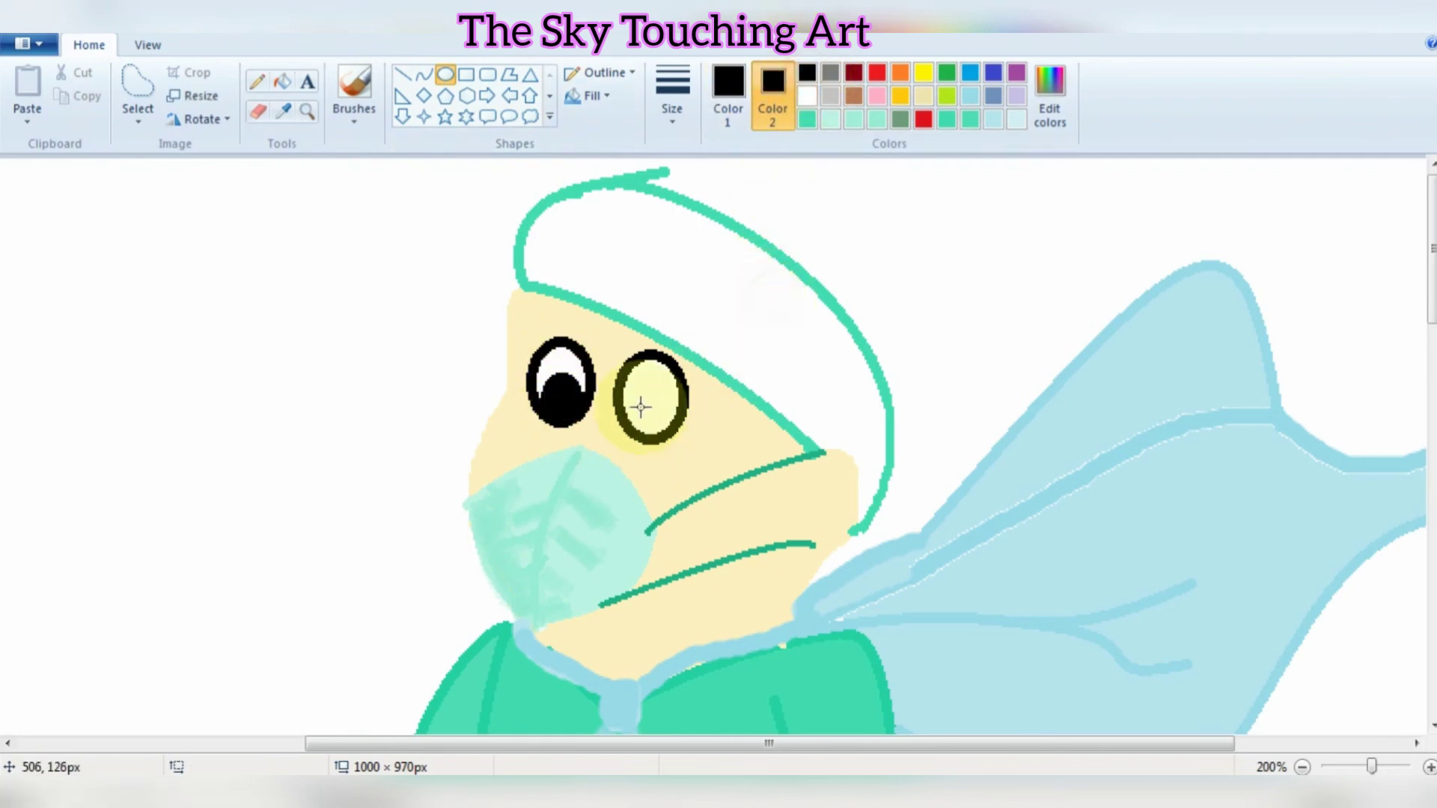
{"action": "left_click_drag", "start_coordinate": [664, 438], "coordinate": [666, 438]}
{"action": "left_click", "coordinate": [818, 414]}
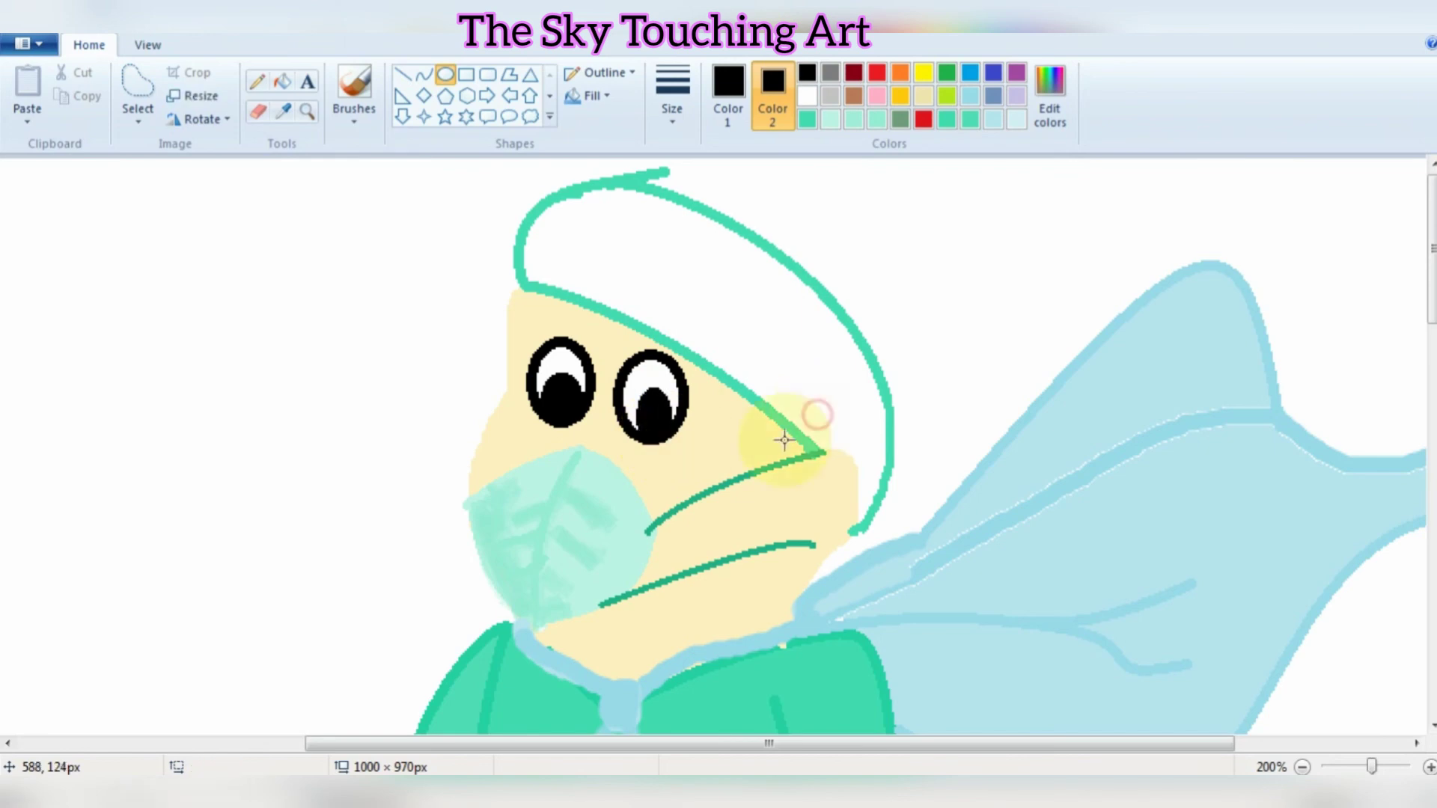
- Dab a small white highlight on each of the medic's black pupils with the standard brush
{"action": "left_click", "coordinate": [349, 118]}
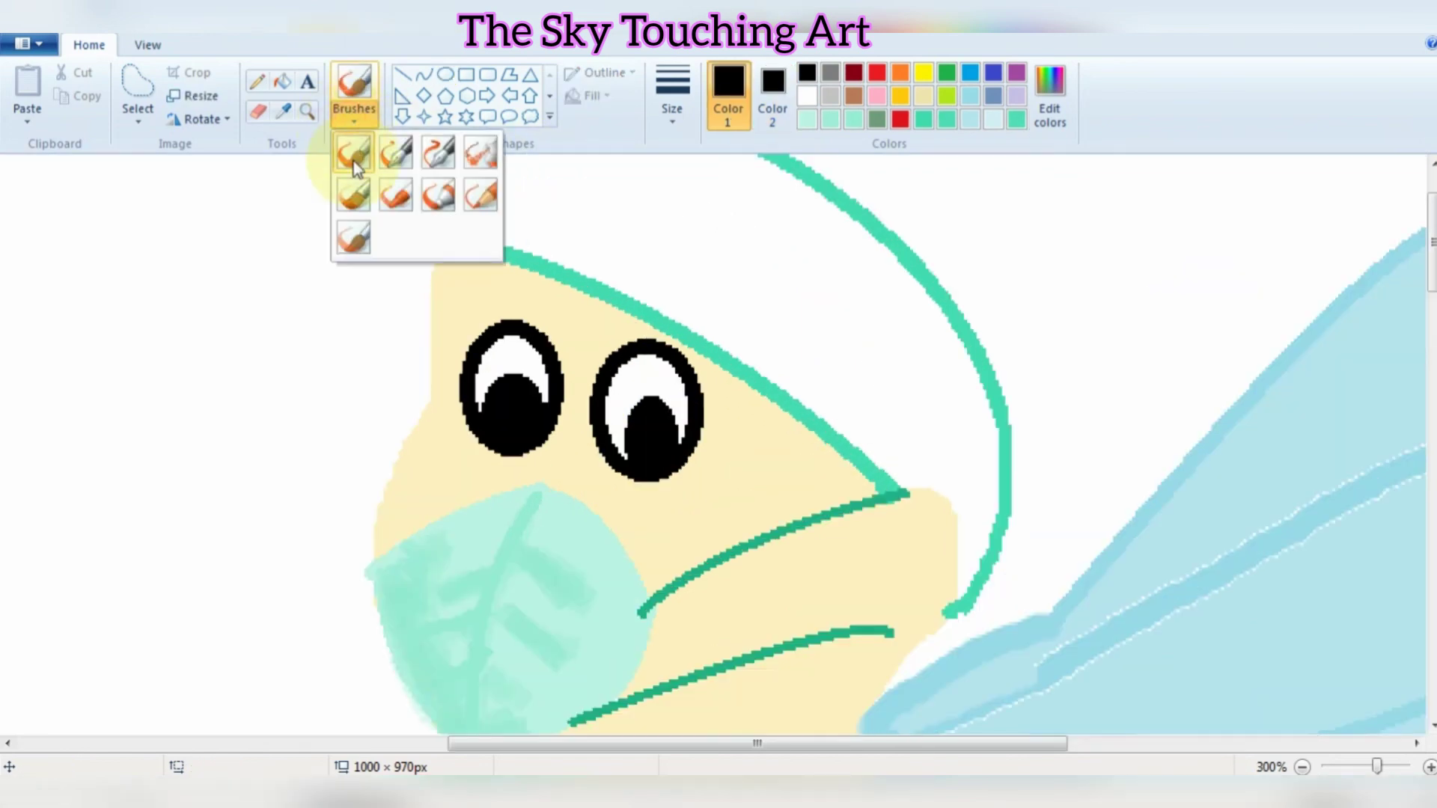
{"action": "left_click", "coordinate": [352, 158]}
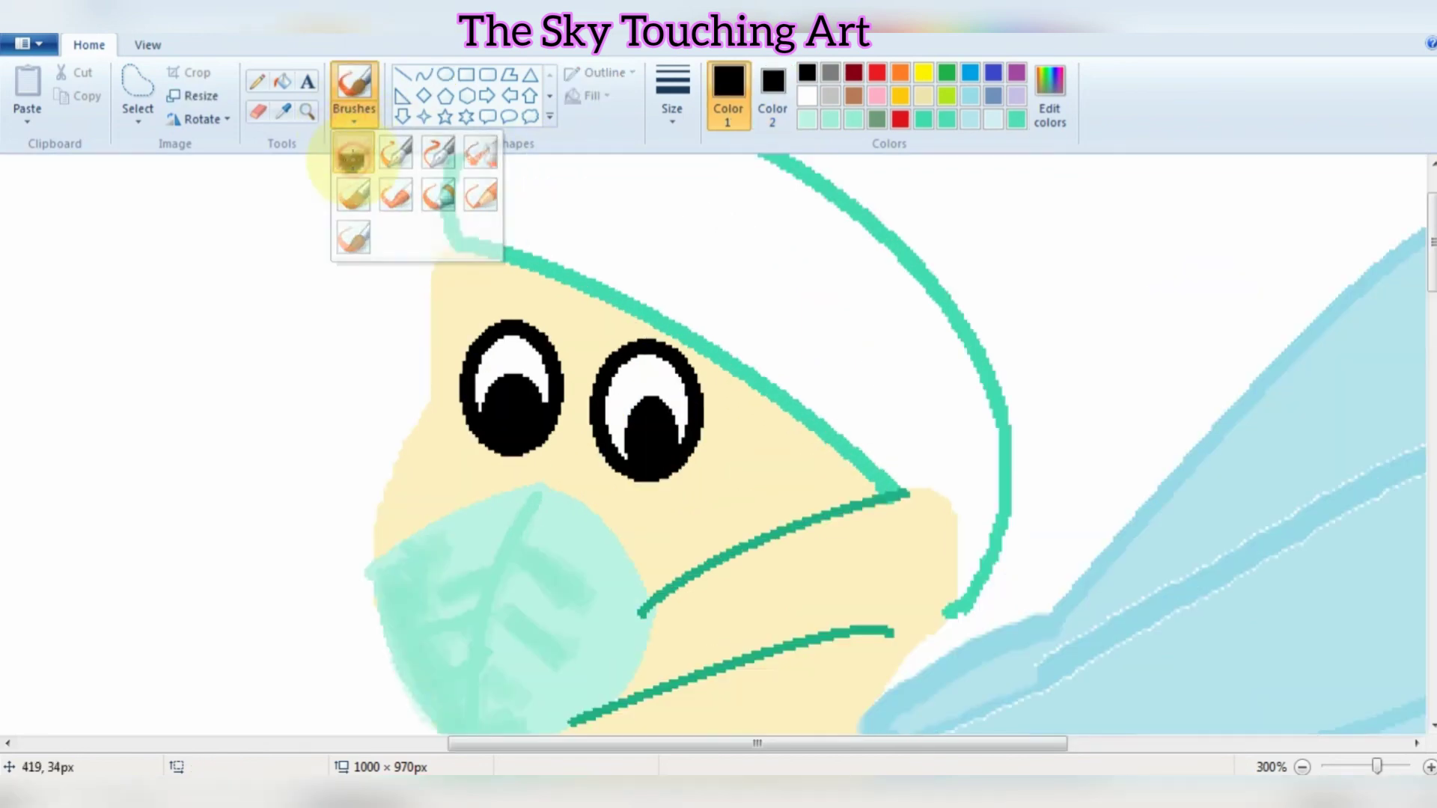
{"action": "left_click", "coordinate": [776, 97]}
{"action": "left_click", "coordinate": [806, 96]}
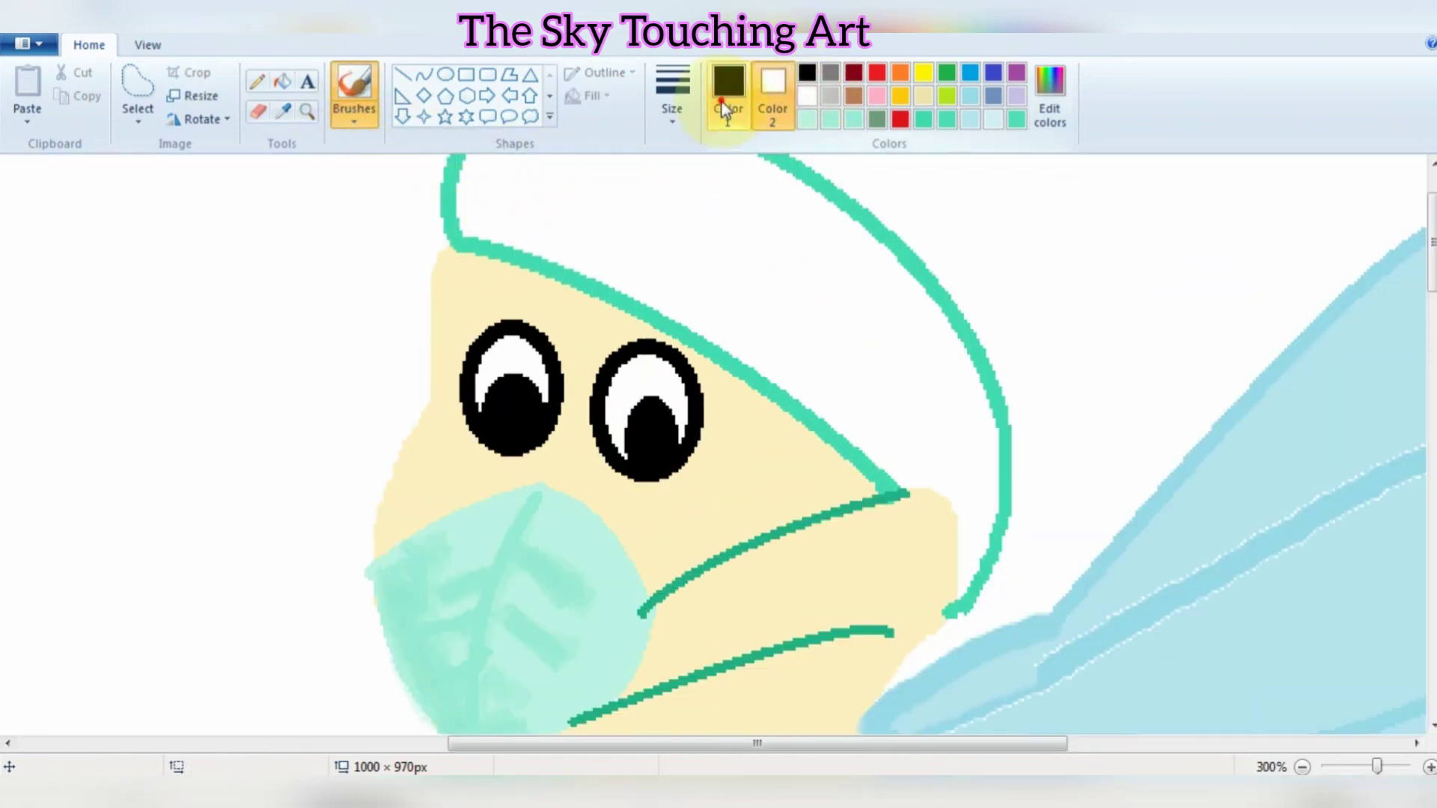
{"action": "left_click", "coordinate": [726, 106]}
{"action": "left_click", "coordinate": [806, 96]}
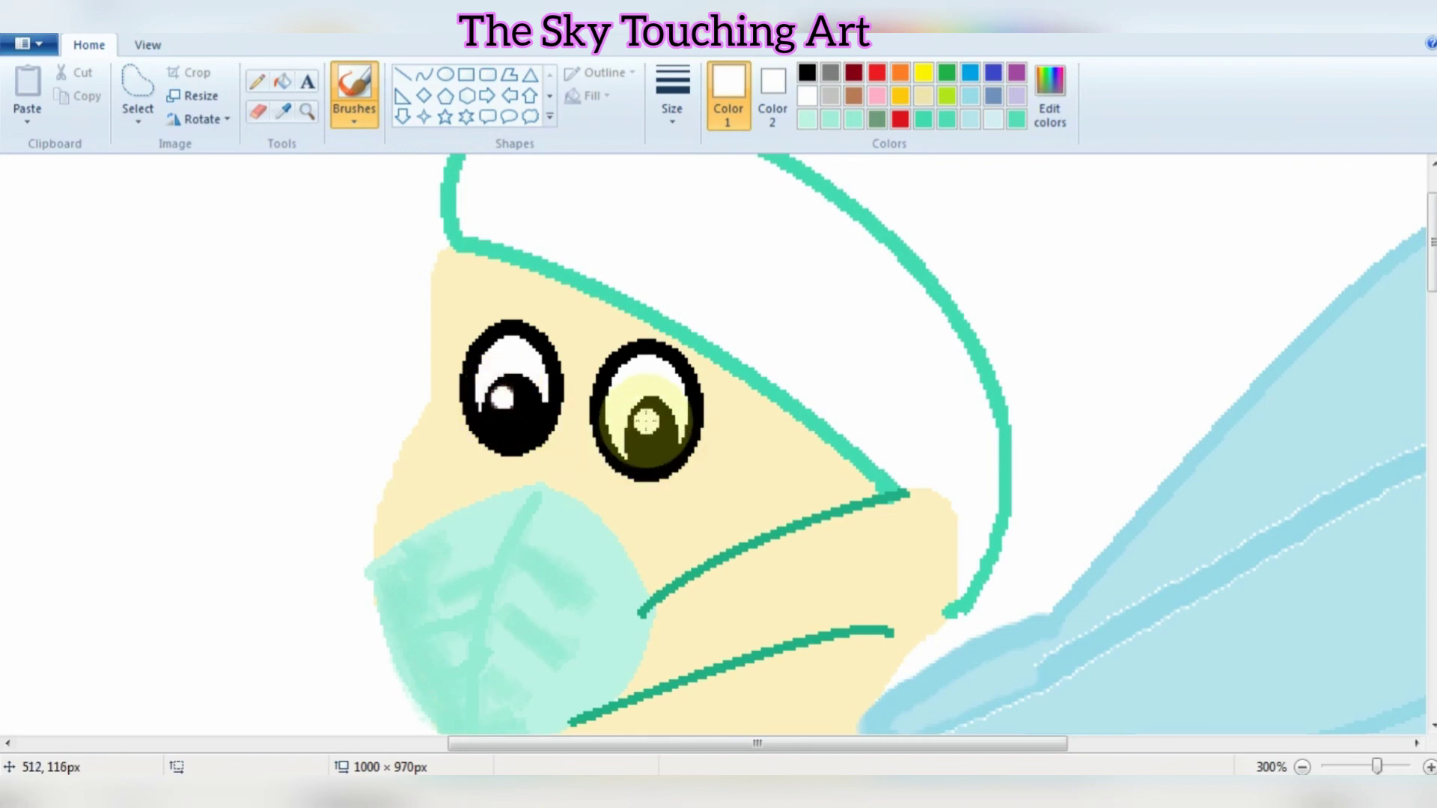
{"action": "left_click", "coordinate": [672, 97]}
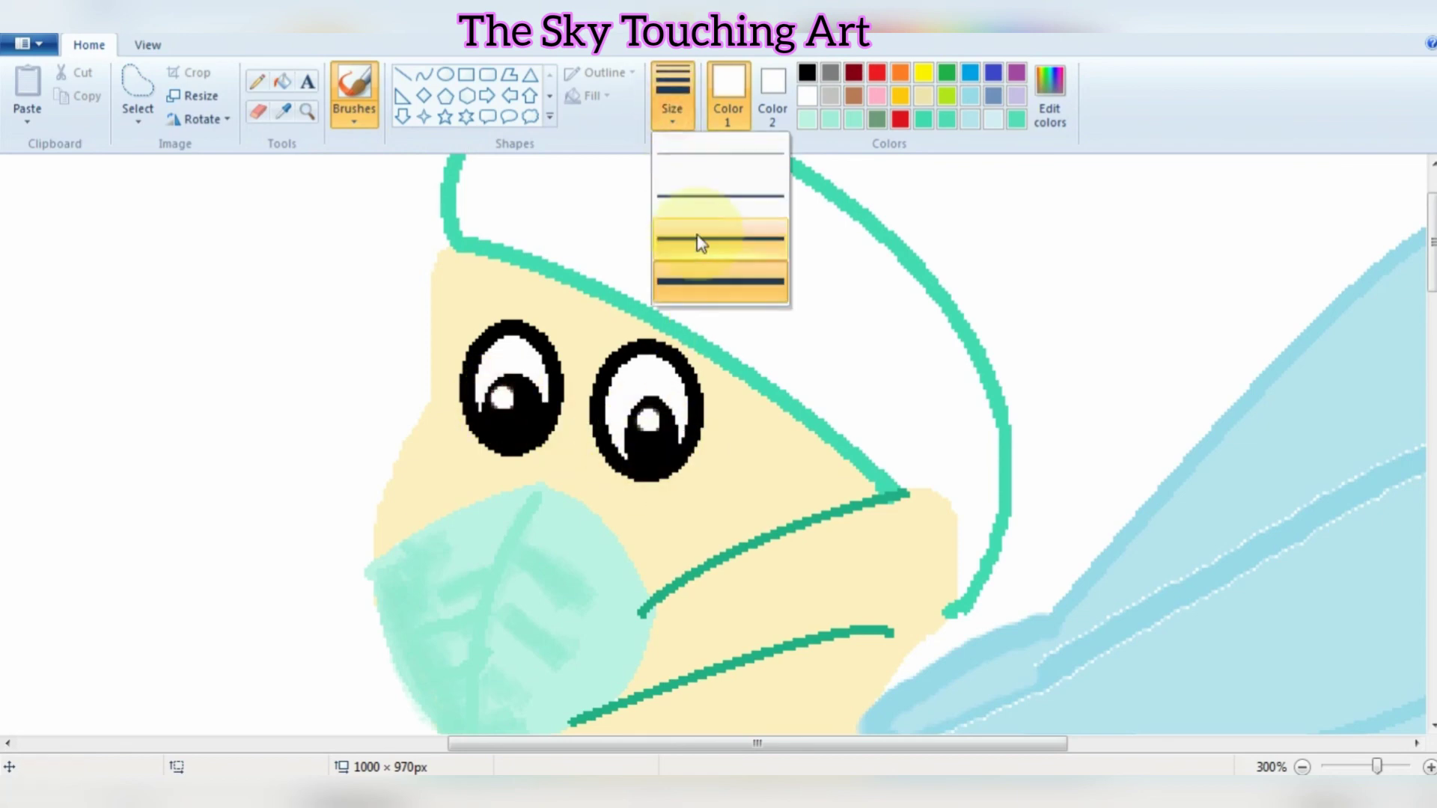
{"action": "left_click", "coordinate": [696, 240]}
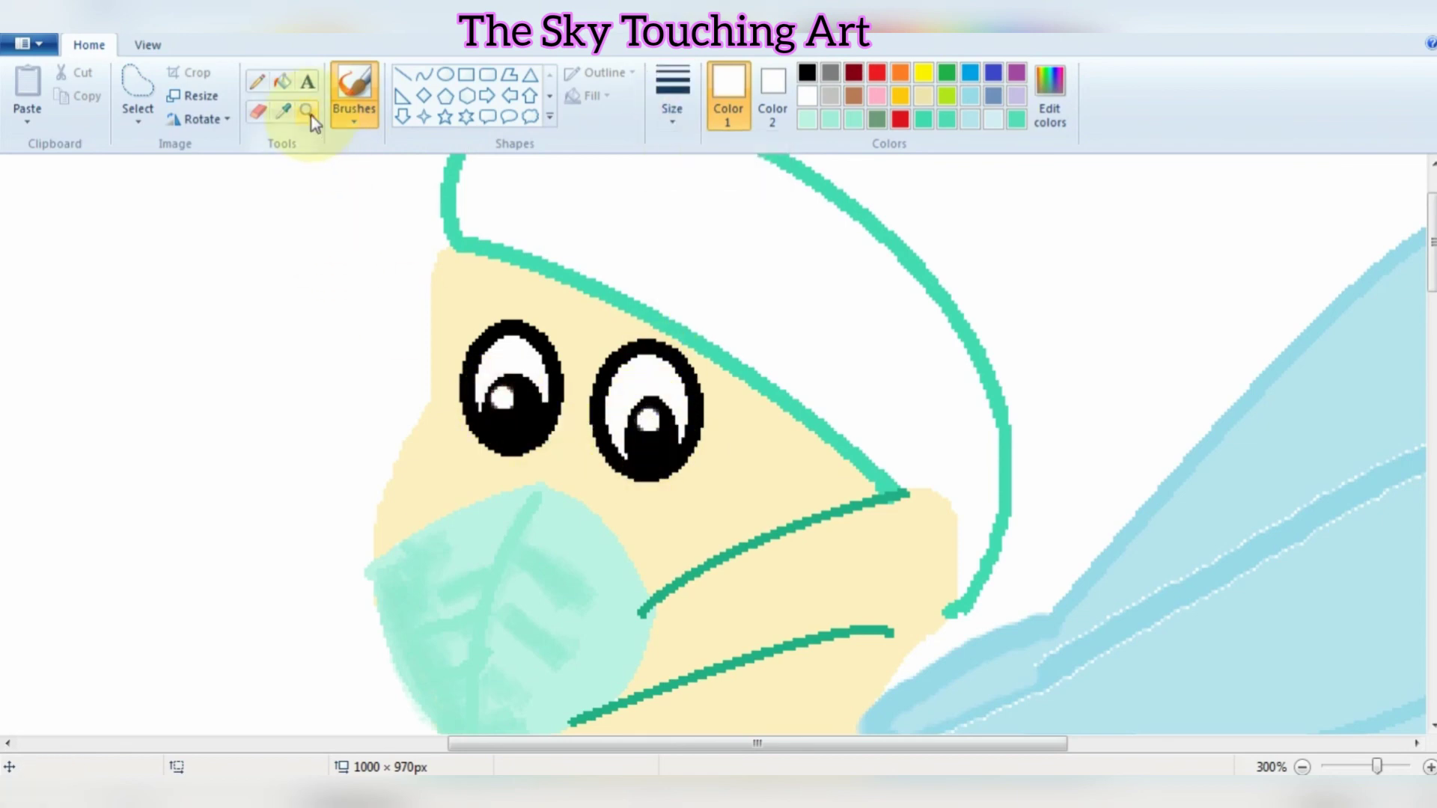
- Erase the stray tip above the cap's outline and fill the cap with a lighter tint of its outline green
{"action": "scroll", "coordinate": [615, 306], "scroll_direction": "up", "scroll_amount": 3}
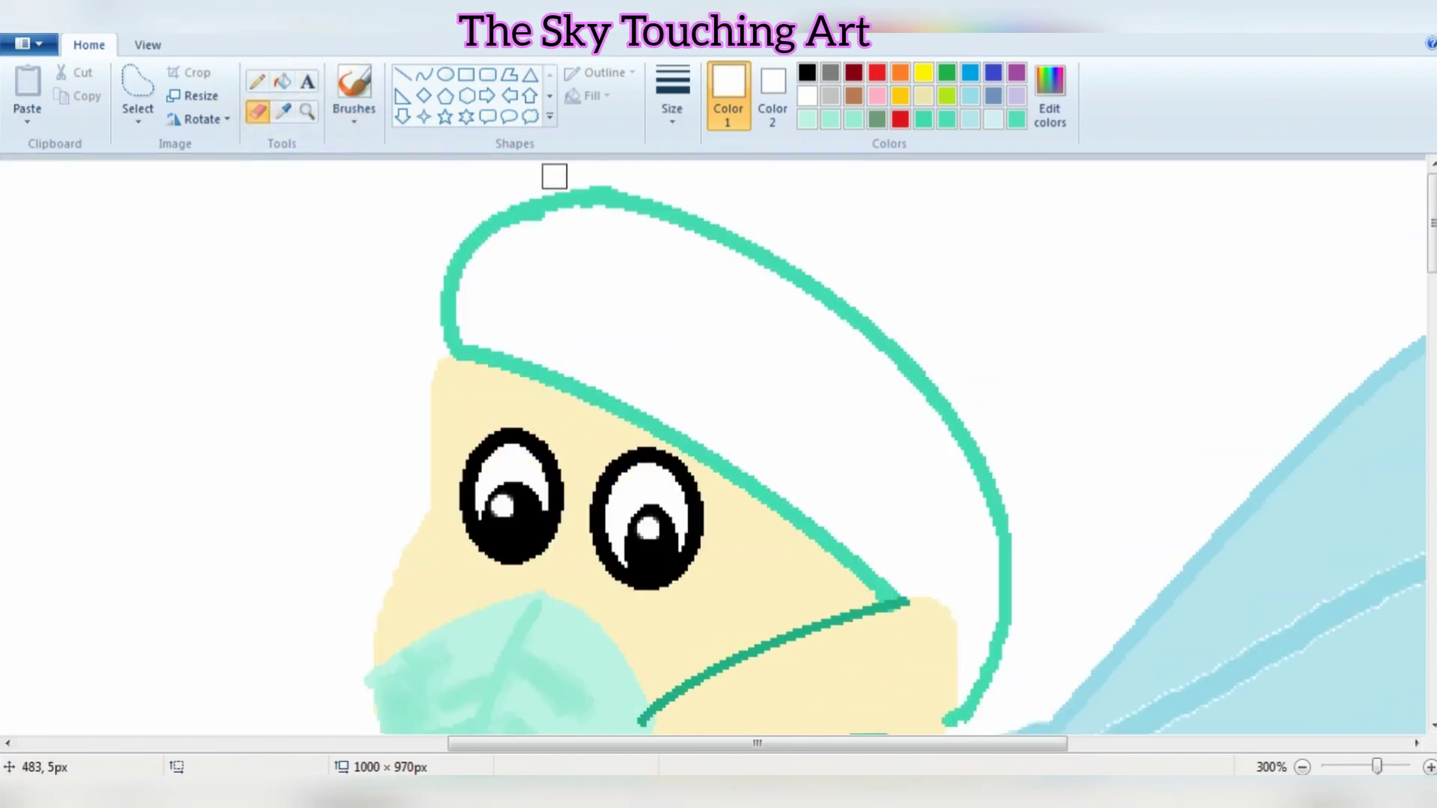
{"action": "left_click", "coordinate": [282, 81]}
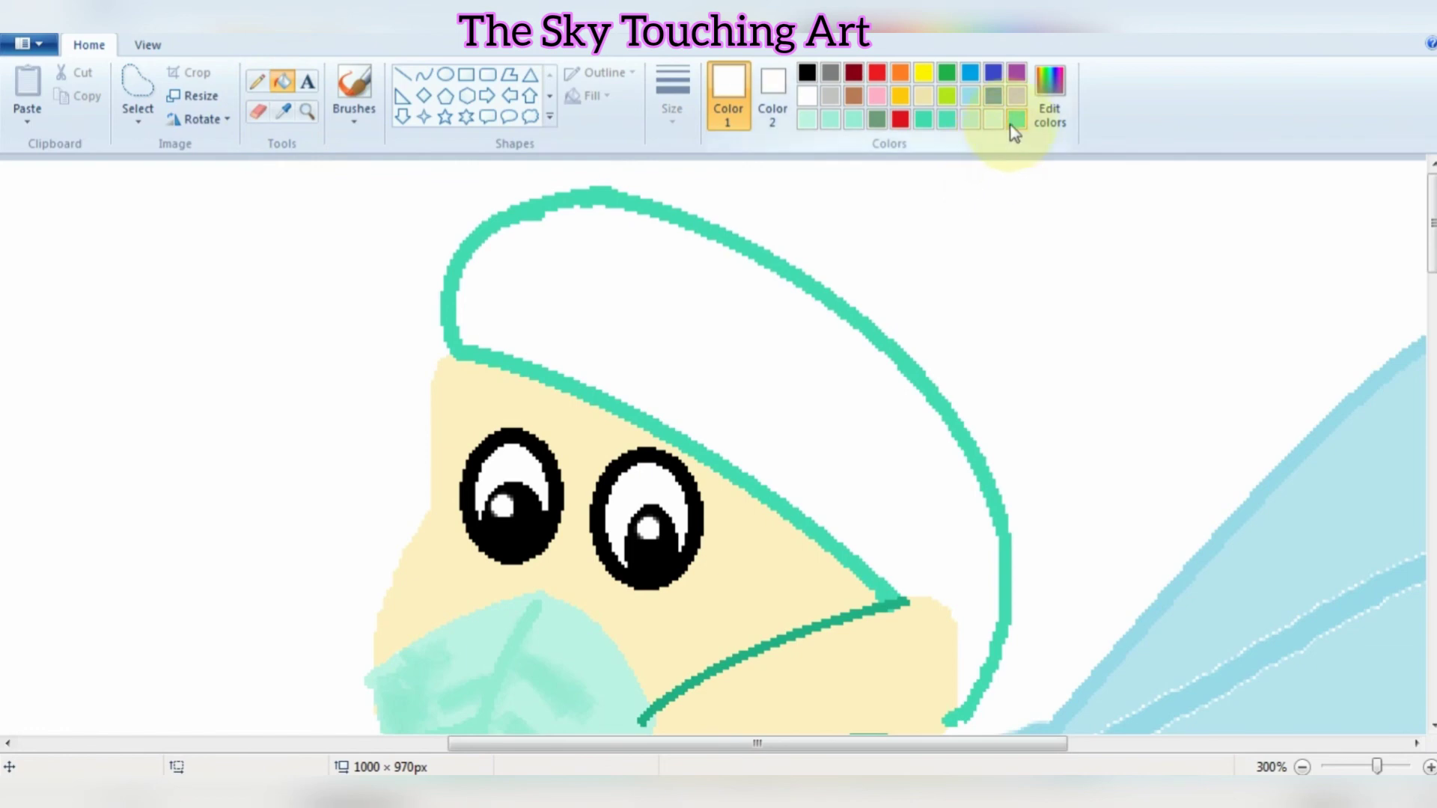
{"action": "left_click", "coordinate": [283, 111]}
{"action": "left_click", "coordinate": [577, 200]}
{"action": "left_click", "coordinate": [1049, 97]}
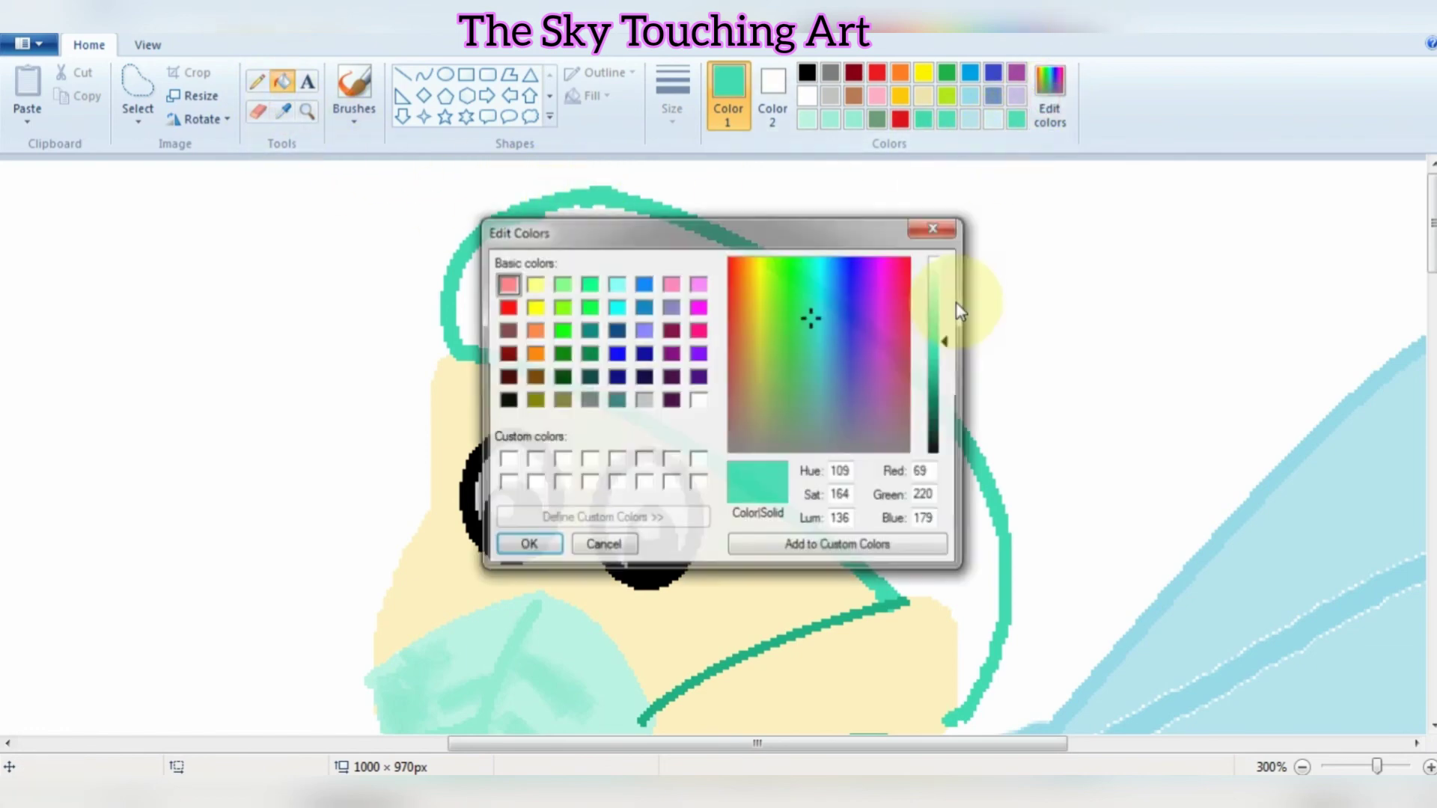
{"action": "left_click", "coordinate": [945, 324]}
{"action": "left_click", "coordinate": [552, 548]}
{"action": "left_click", "coordinate": [609, 321]}
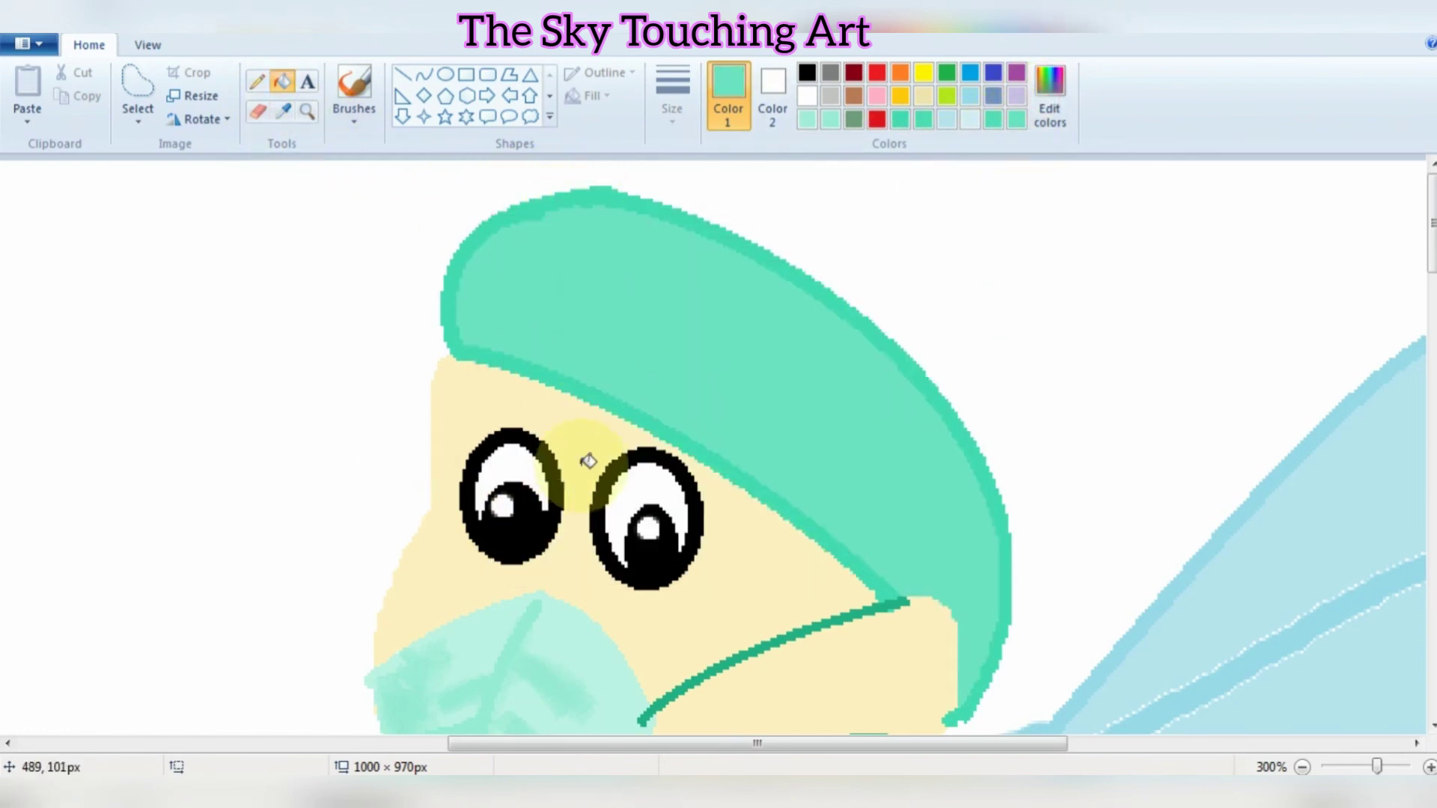
- Look over the spiky ball and the medic, first enlarged and at 100% zoom
{"action": "scroll", "coordinate": [588, 456], "scroll_direction": "down", "scroll_amount": 15}
{"action": "scroll", "coordinate": [593, 405], "scroll_direction": "up", "scroll_amount": 5}
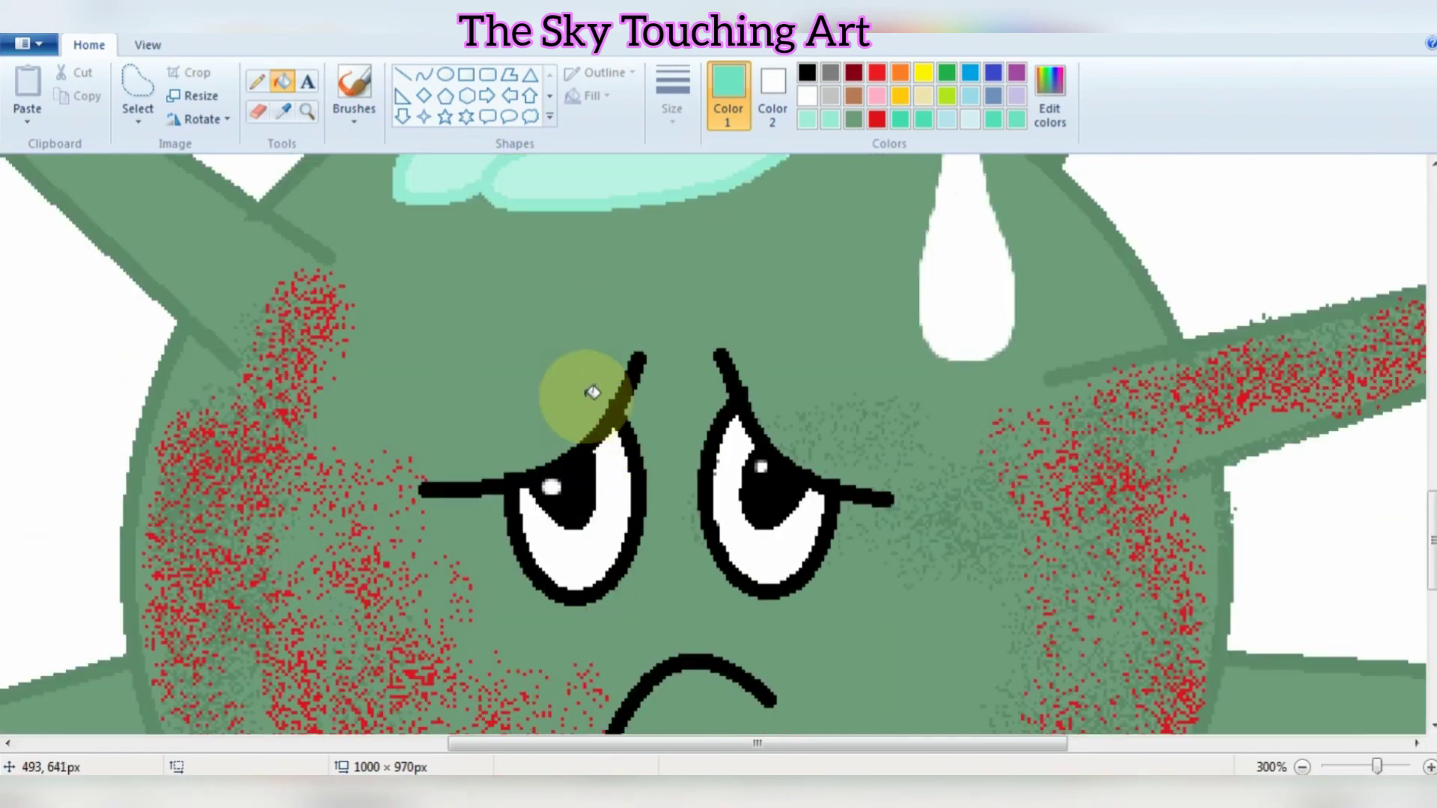
{"action": "scroll", "coordinate": [592, 408], "scroll_direction": "down", "scroll_amount": 2}
{"action": "scroll", "coordinate": [591, 427], "scroll_direction": "up", "scroll_amount": 8}
{"action": "left_click", "coordinate": [307, 111]}
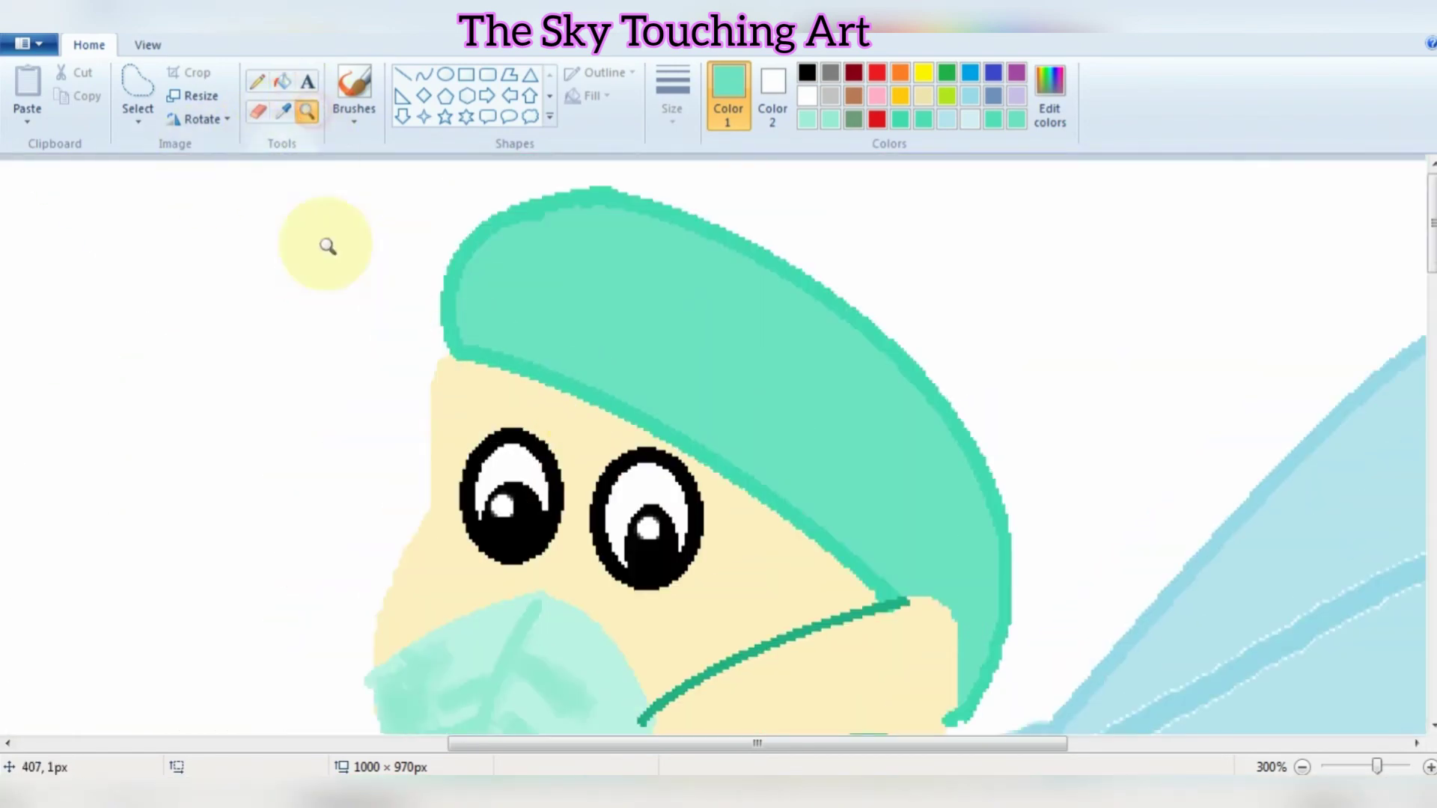
{"action": "right_click", "coordinate": [487, 359]}
{"action": "right_click", "coordinate": [504, 497]}
{"action": "scroll", "coordinate": [507, 503], "scroll_direction": "down", "scroll_amount": 3}
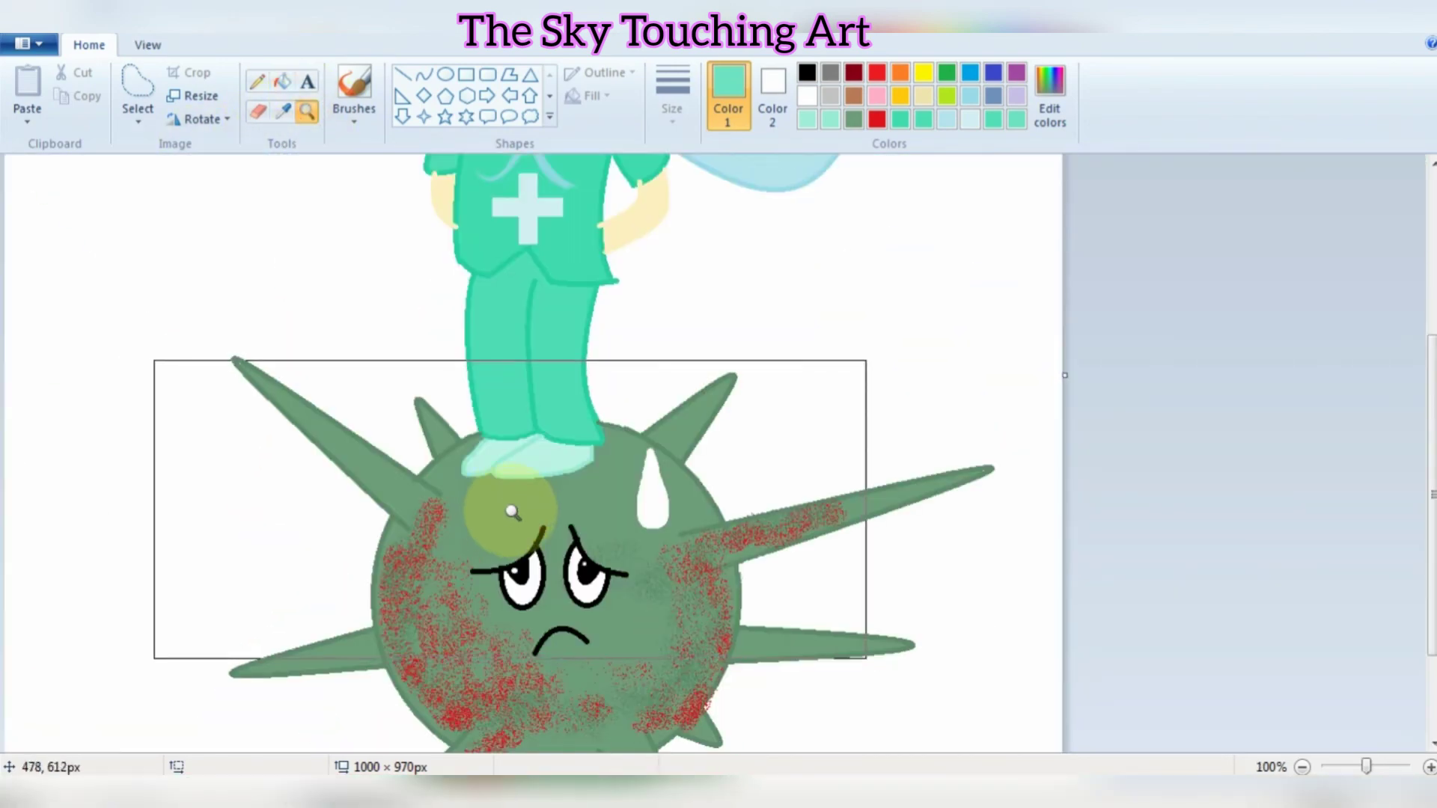
{"action": "scroll", "coordinate": [513, 507], "scroll_direction": "up", "scroll_amount": 4}
- Pick up the shirt outline's darker green and brush over the breaks in the outline beside the arms
{"action": "left_click", "coordinate": [423, 78]}
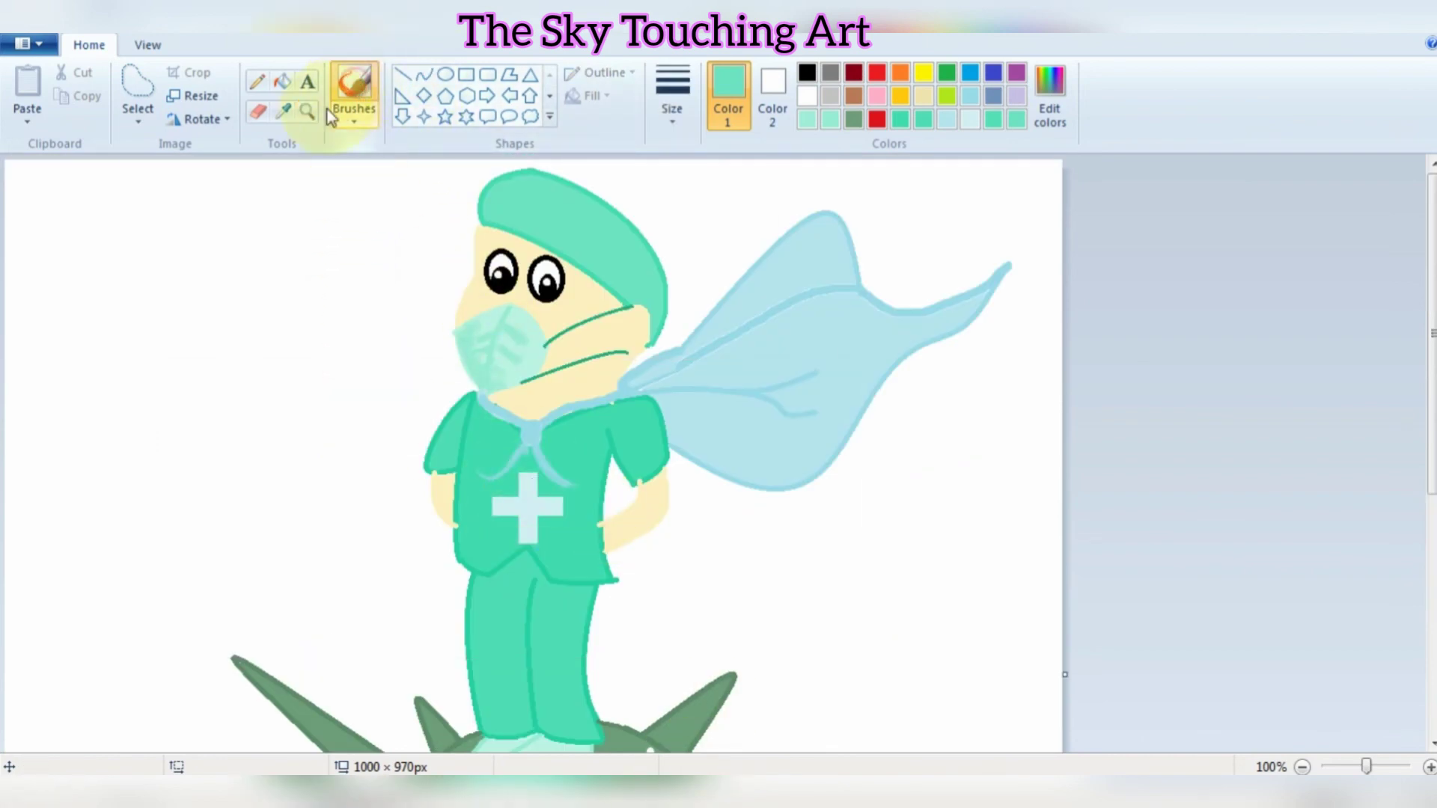
{"action": "left_click", "coordinate": [283, 111]}
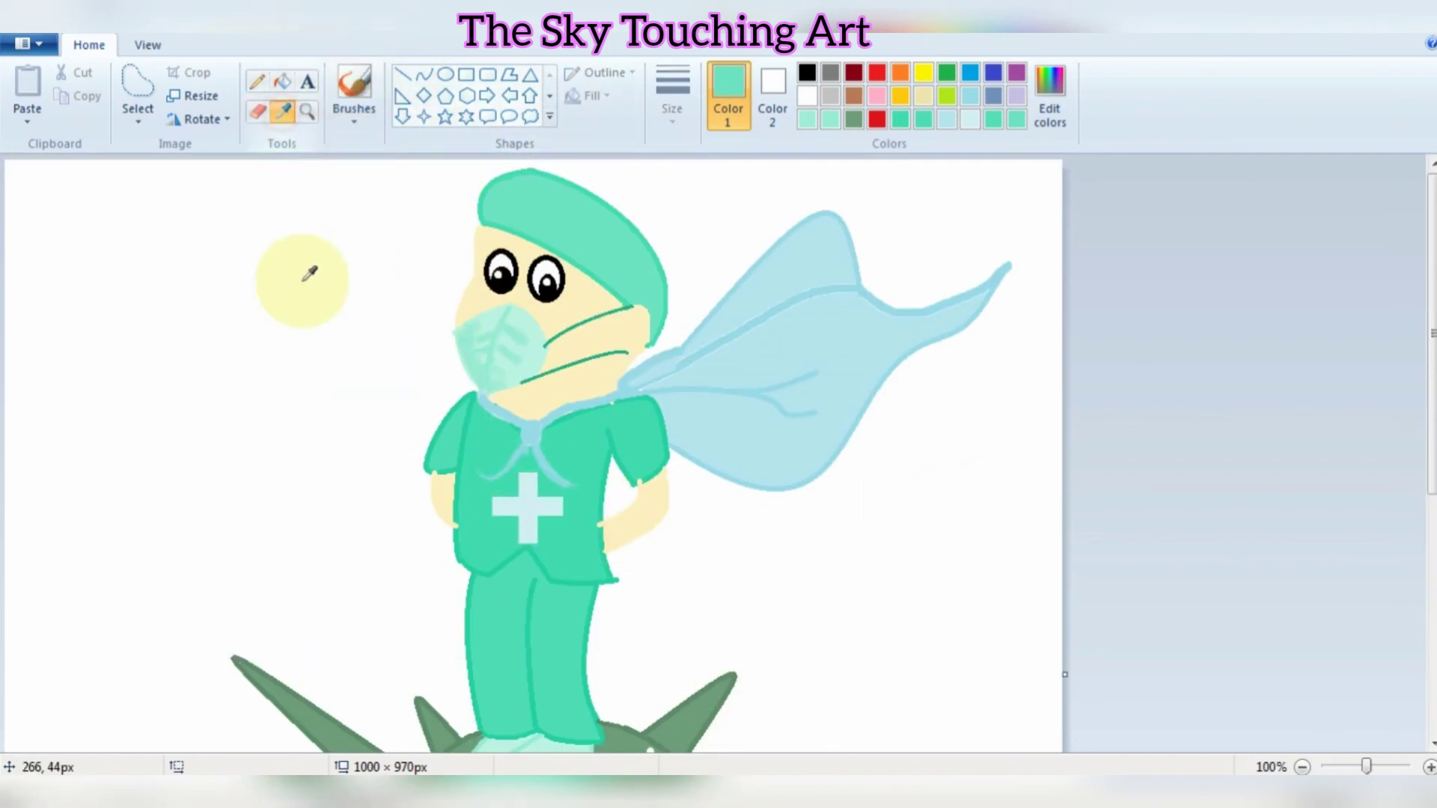
{"action": "left_click", "coordinate": [601, 511]}
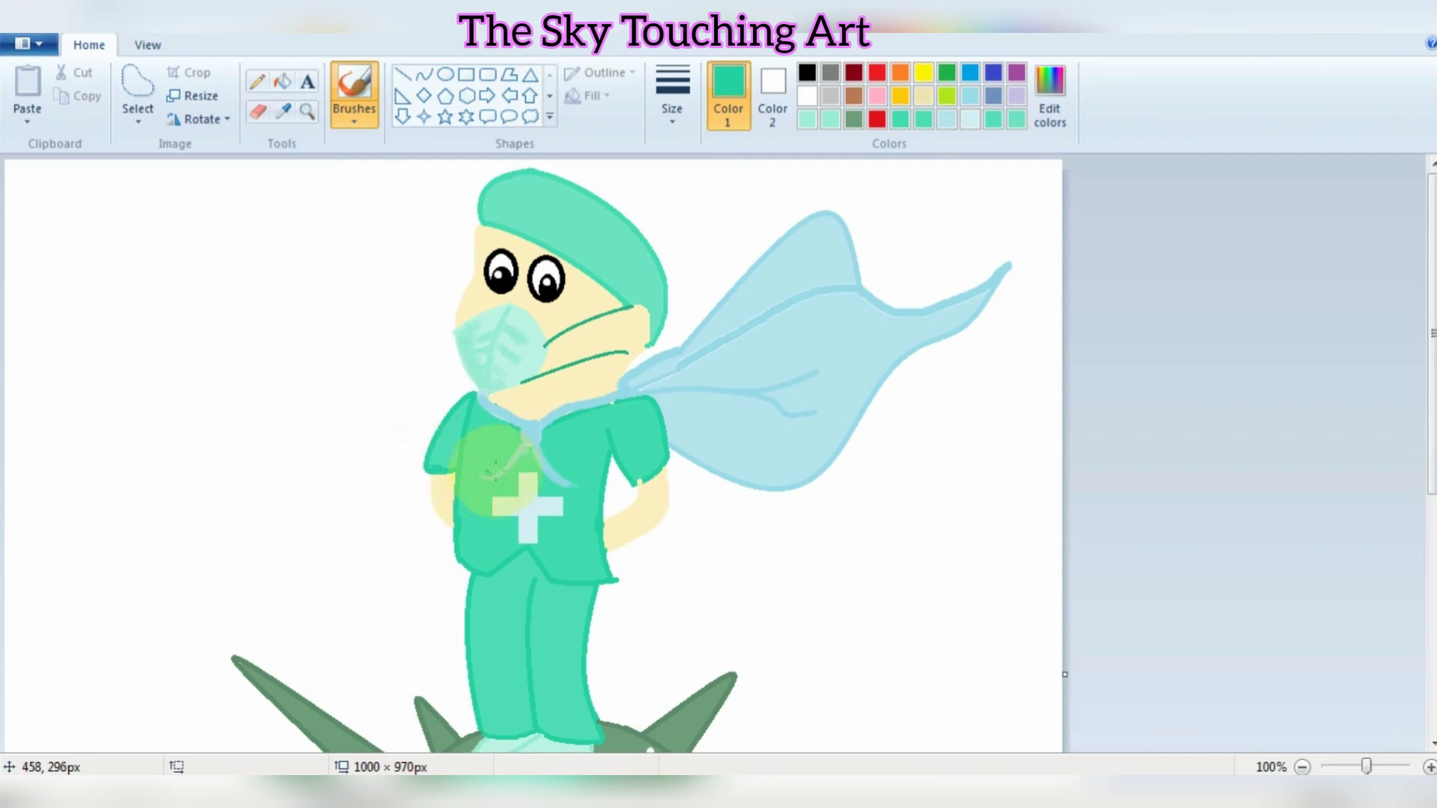
- Draw an unfilled black rectangle with the thickest outline around the artwork as a frame, about 867 × 956 px
{"action": "left_click", "coordinate": [466, 75]}
{"action": "left_click", "coordinate": [807, 72]}
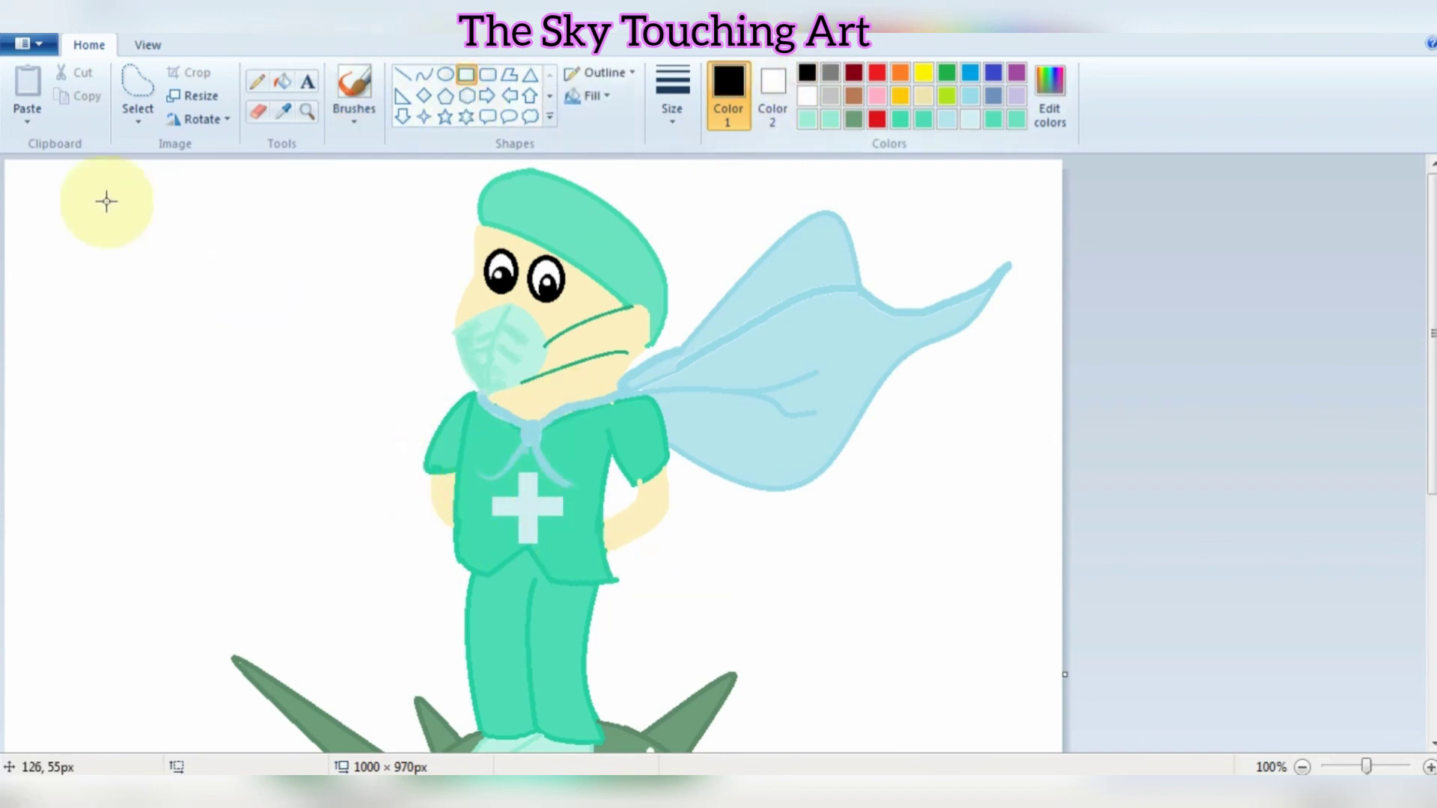
{"action": "left_click", "coordinate": [672, 93]}
{"action": "left_click", "coordinate": [711, 282]}
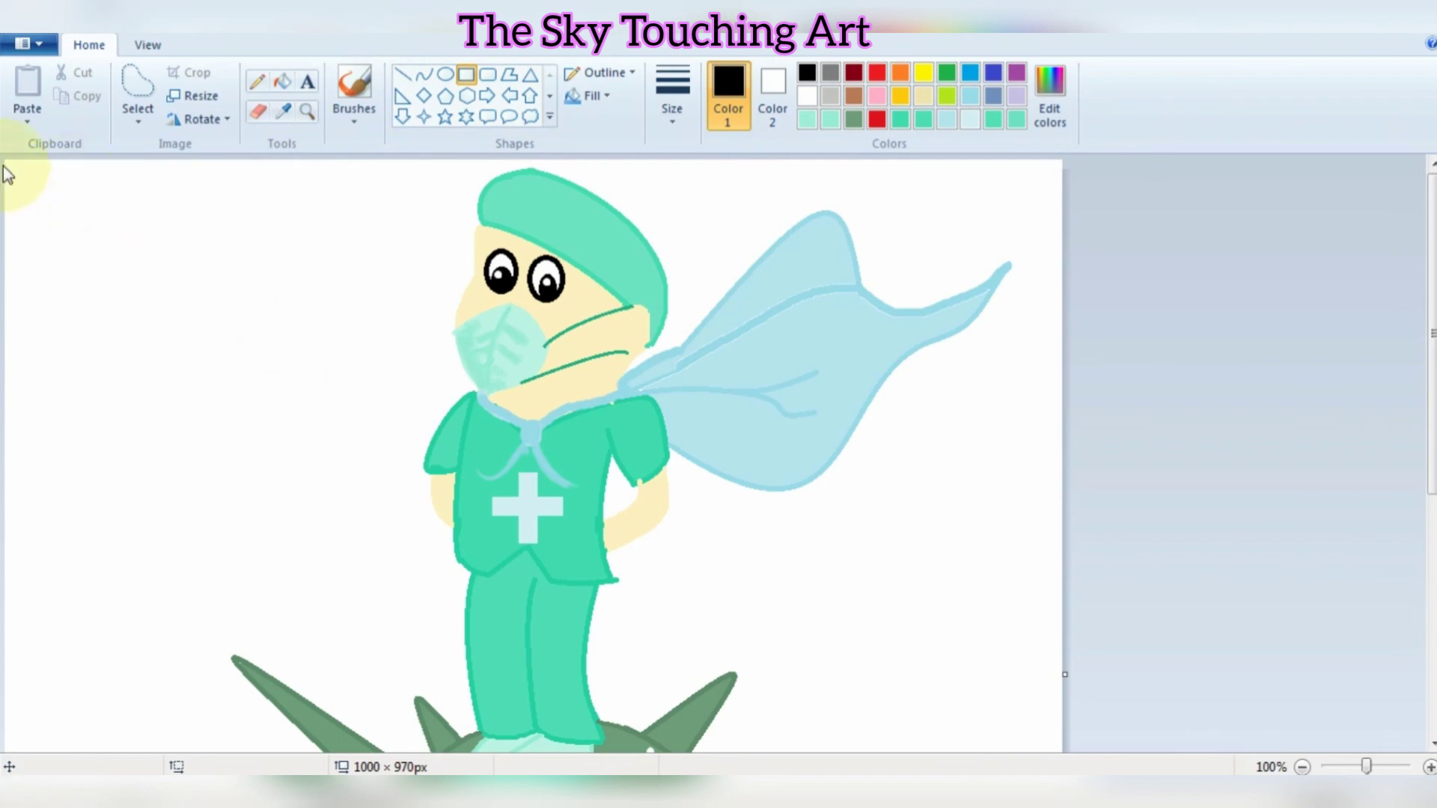
{"action": "left_click_drag", "start_coordinate": [6, 162], "coordinate": [265, 414]}
{"action": "left_click", "coordinate": [58, 17]}
{"action": "left_click", "coordinate": [674, 125]}
{"action": "left_click", "coordinate": [608, 95]}
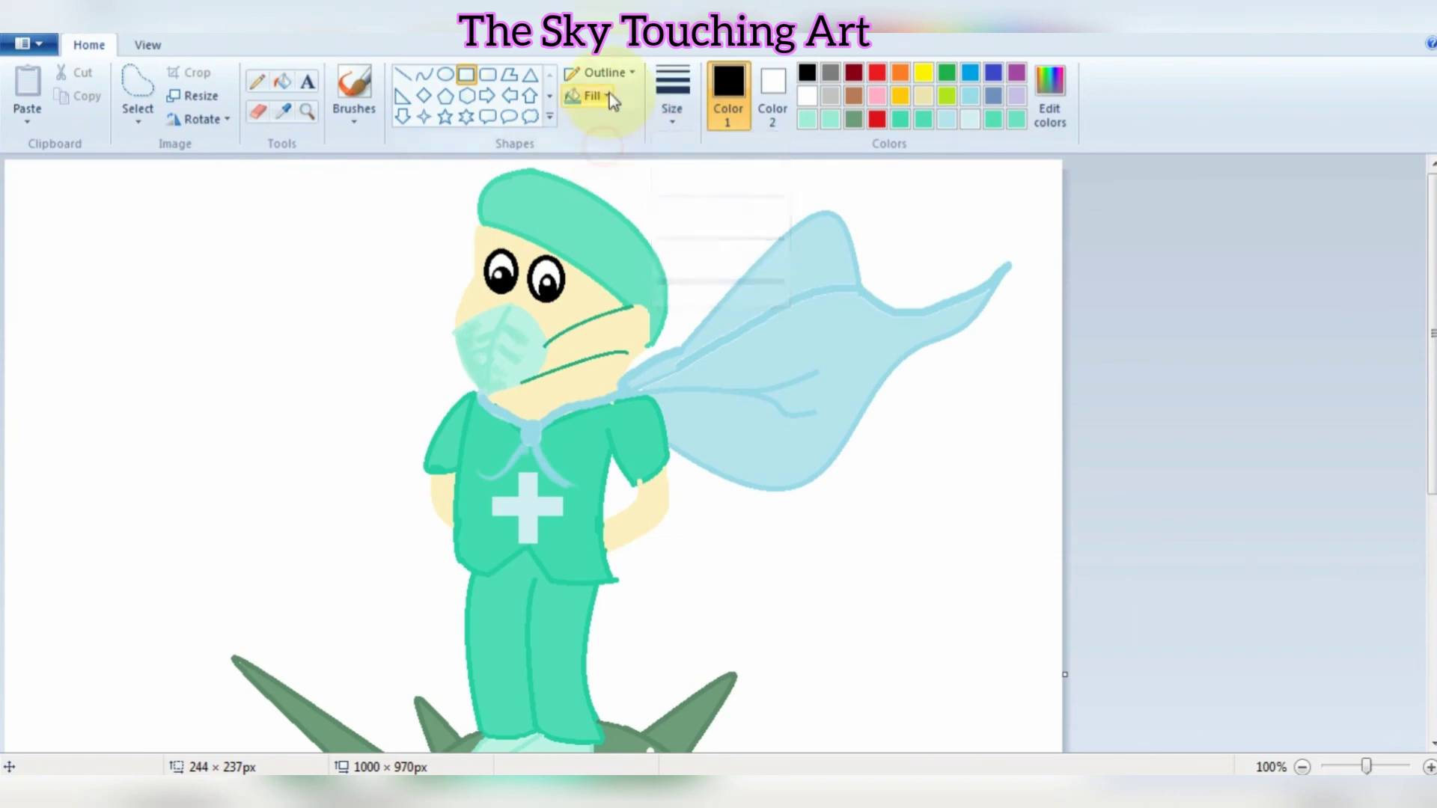
{"action": "left_click", "coordinate": [608, 124]}
{"action": "left_click_drag", "start_coordinate": [7, 161], "coordinate": [920, 746]}
{"action": "scroll", "coordinate": [767, 594], "scroll_direction": "down", "scroll_amount": 6}
{"action": "left_click_drag", "start_coordinate": [467, 305], "coordinate": [462, 729]}
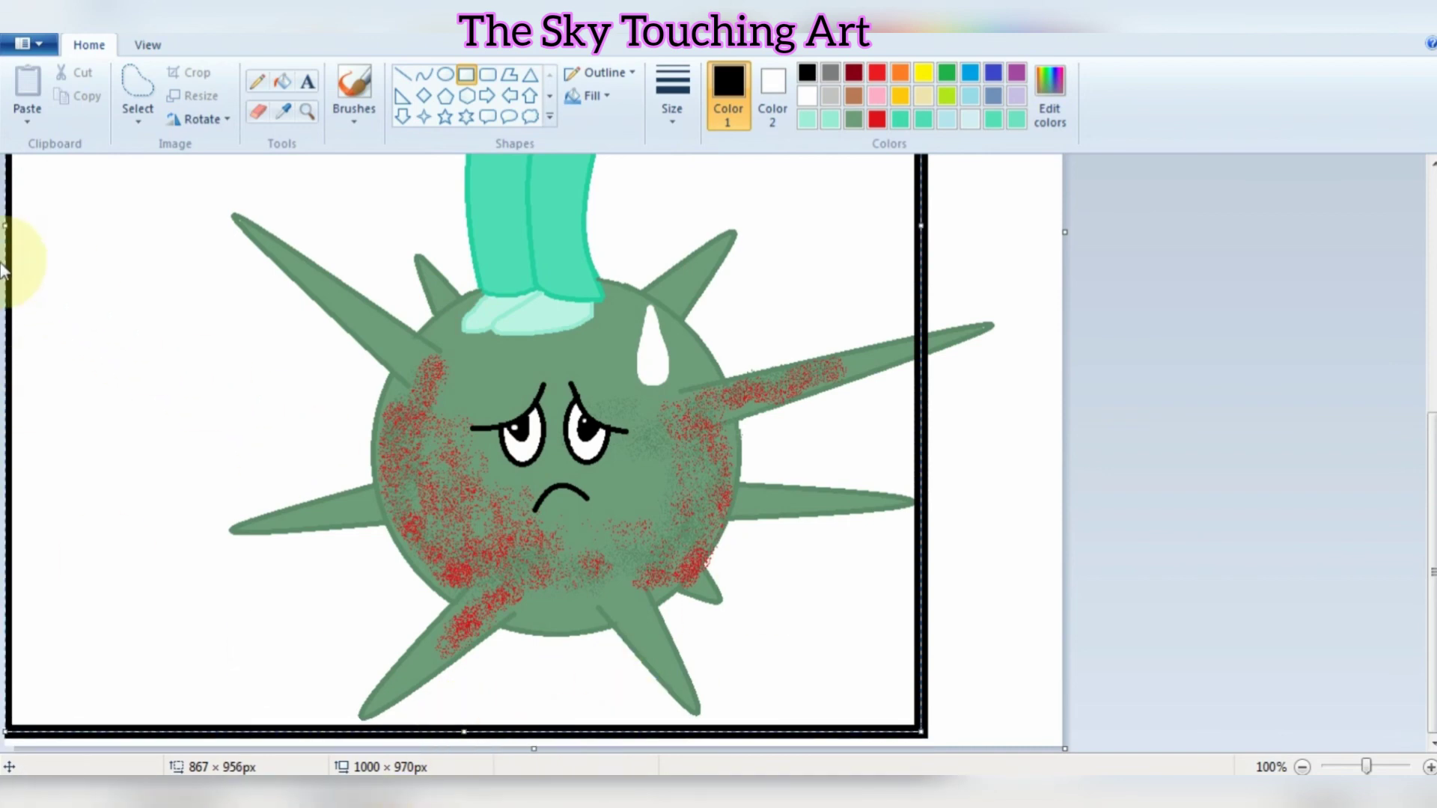
- Adjust the frame's left, right and top sides to enclose the whole drawing, making it about 972 × 948 px
{"action": "left_click_drag", "start_coordinate": [6, 222], "coordinate": [18, 221]}
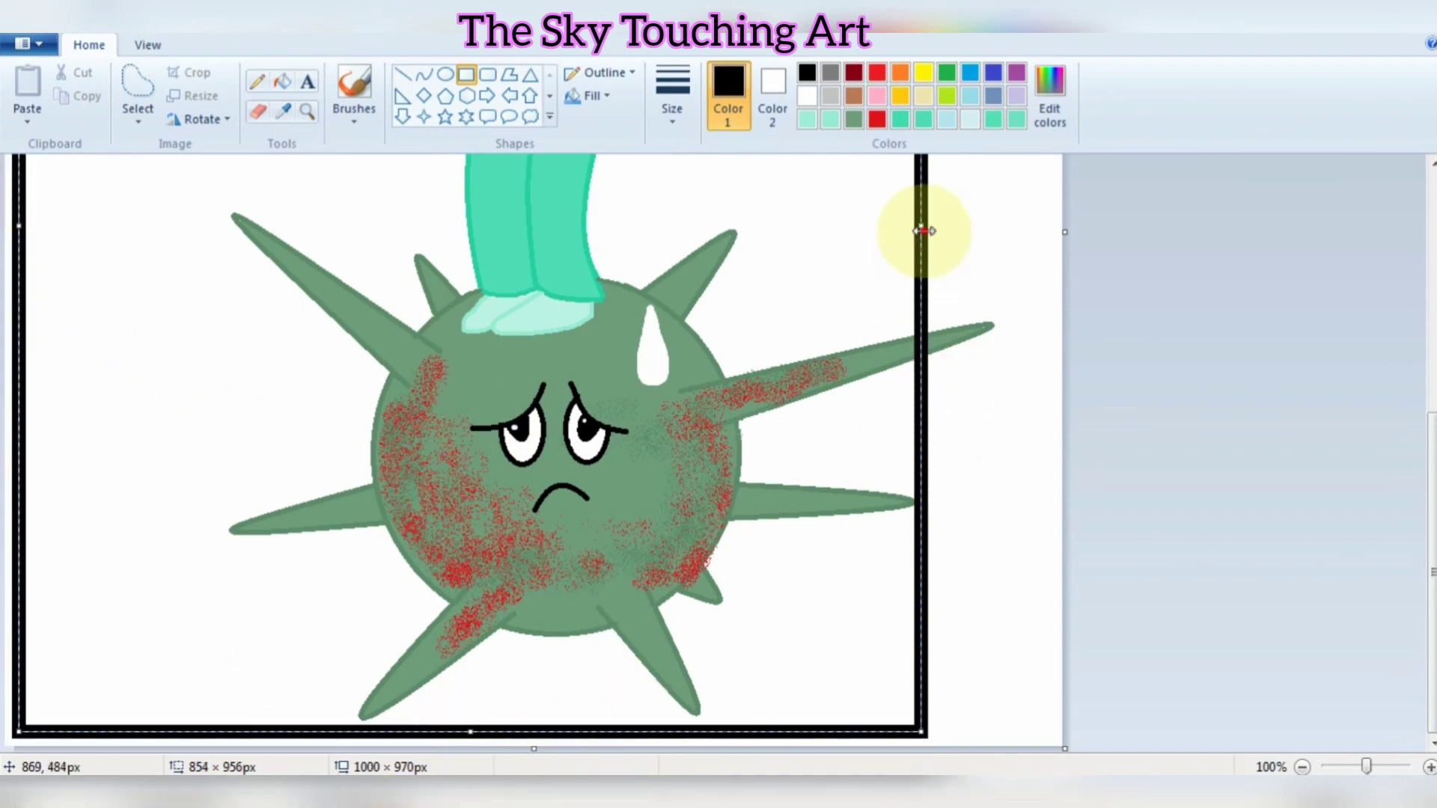
{"action": "left_click_drag", "start_coordinate": [921, 231], "coordinate": [1042, 267]}
{"action": "scroll", "coordinate": [330, 481], "scroll_direction": "up", "scroll_amount": 6}
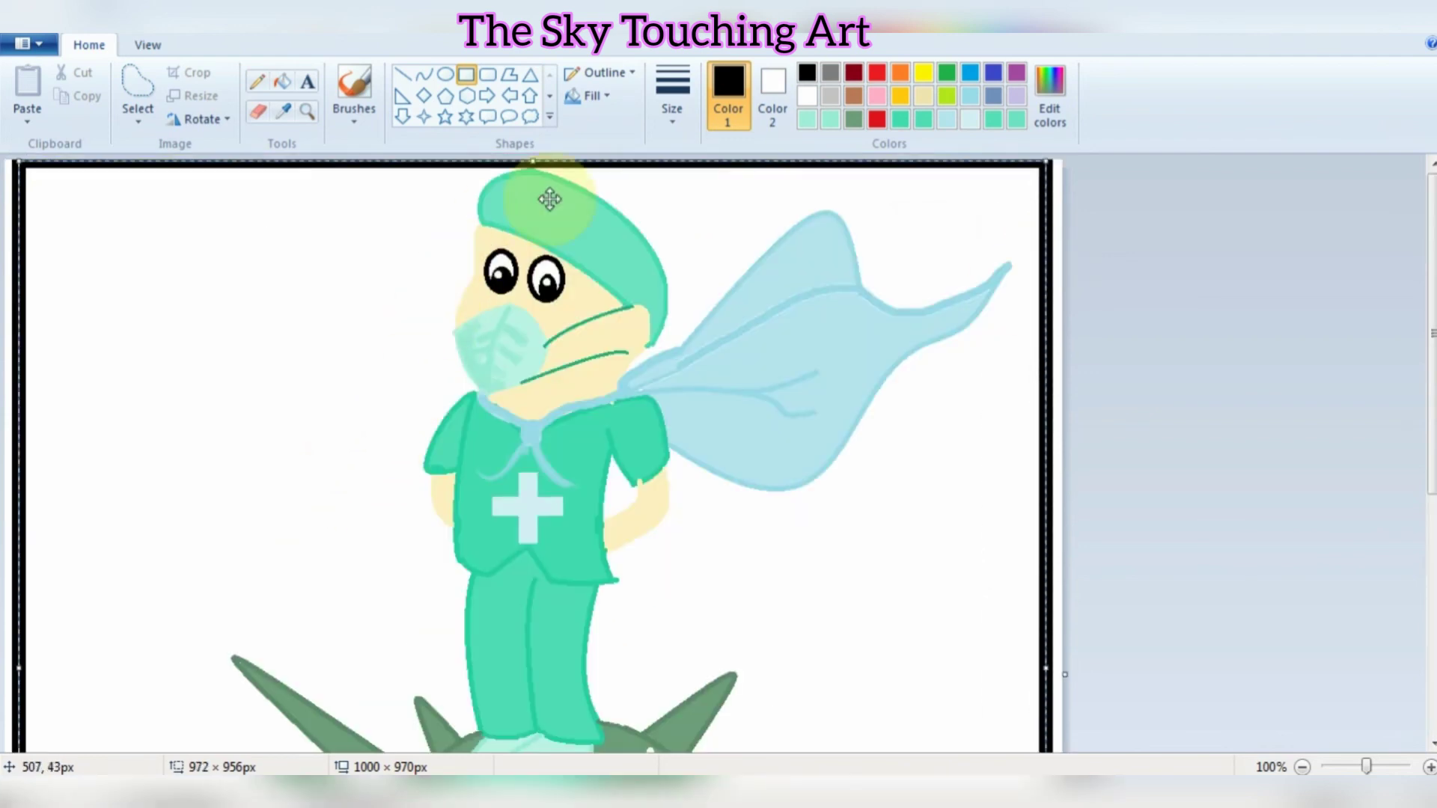
{"action": "left_click_drag", "start_coordinate": [536, 165], "coordinate": [536, 167]}
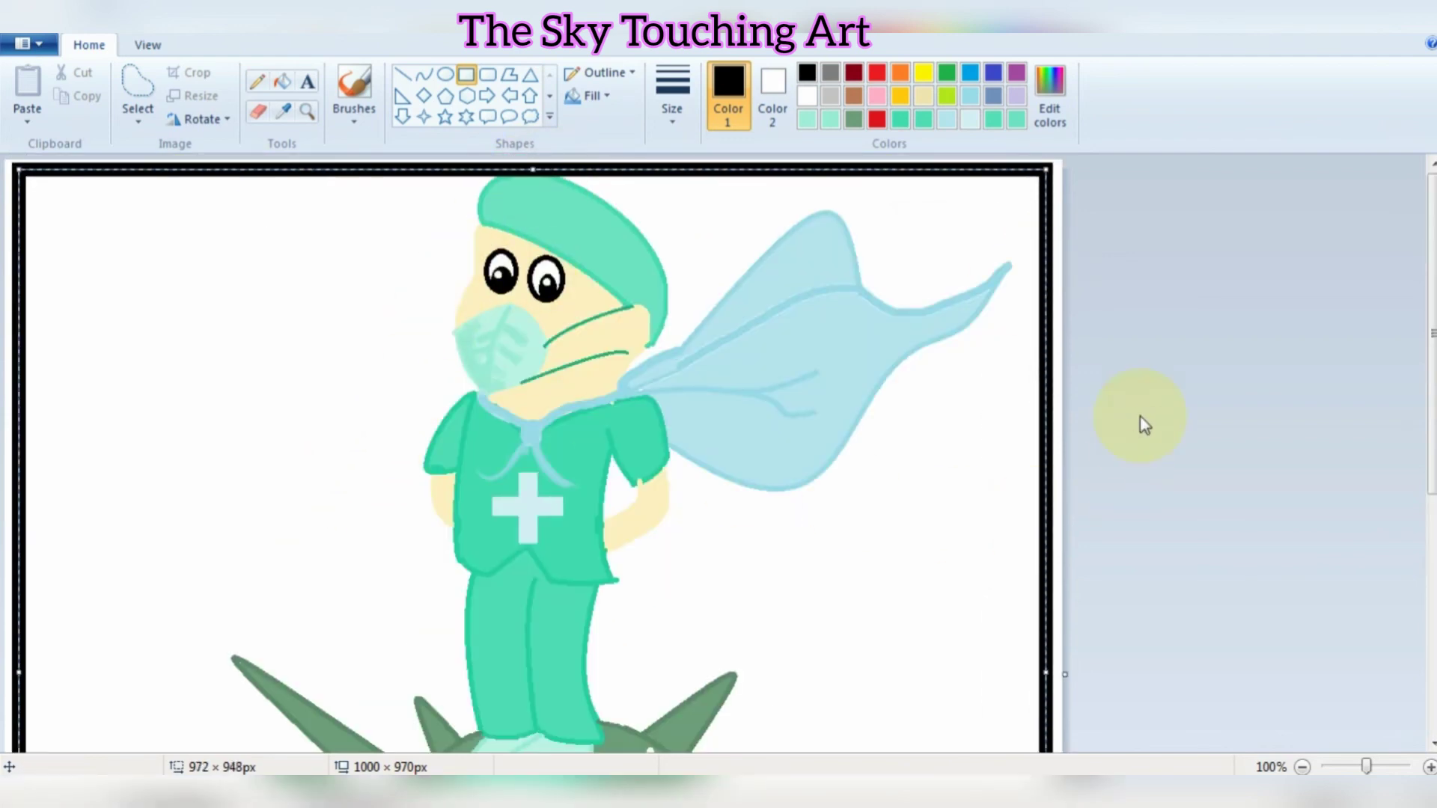
{"action": "left_click", "coordinate": [1145, 468]}
{"action": "scroll", "coordinate": [789, 472], "scroll_direction": "down", "scroll_amount": 5}
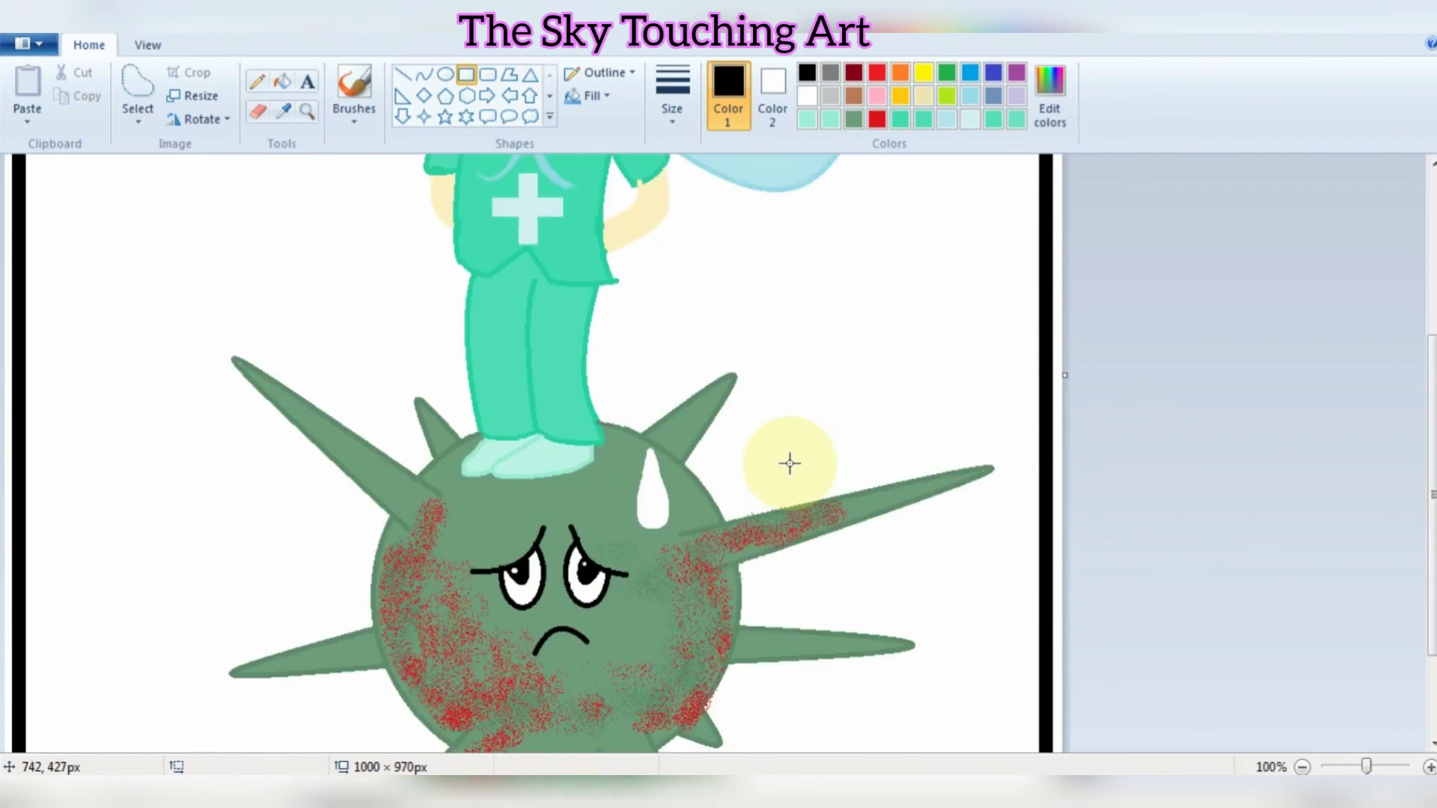
{"action": "left_click_drag", "start_coordinate": [1429, 498], "coordinate": [1420, 250]}
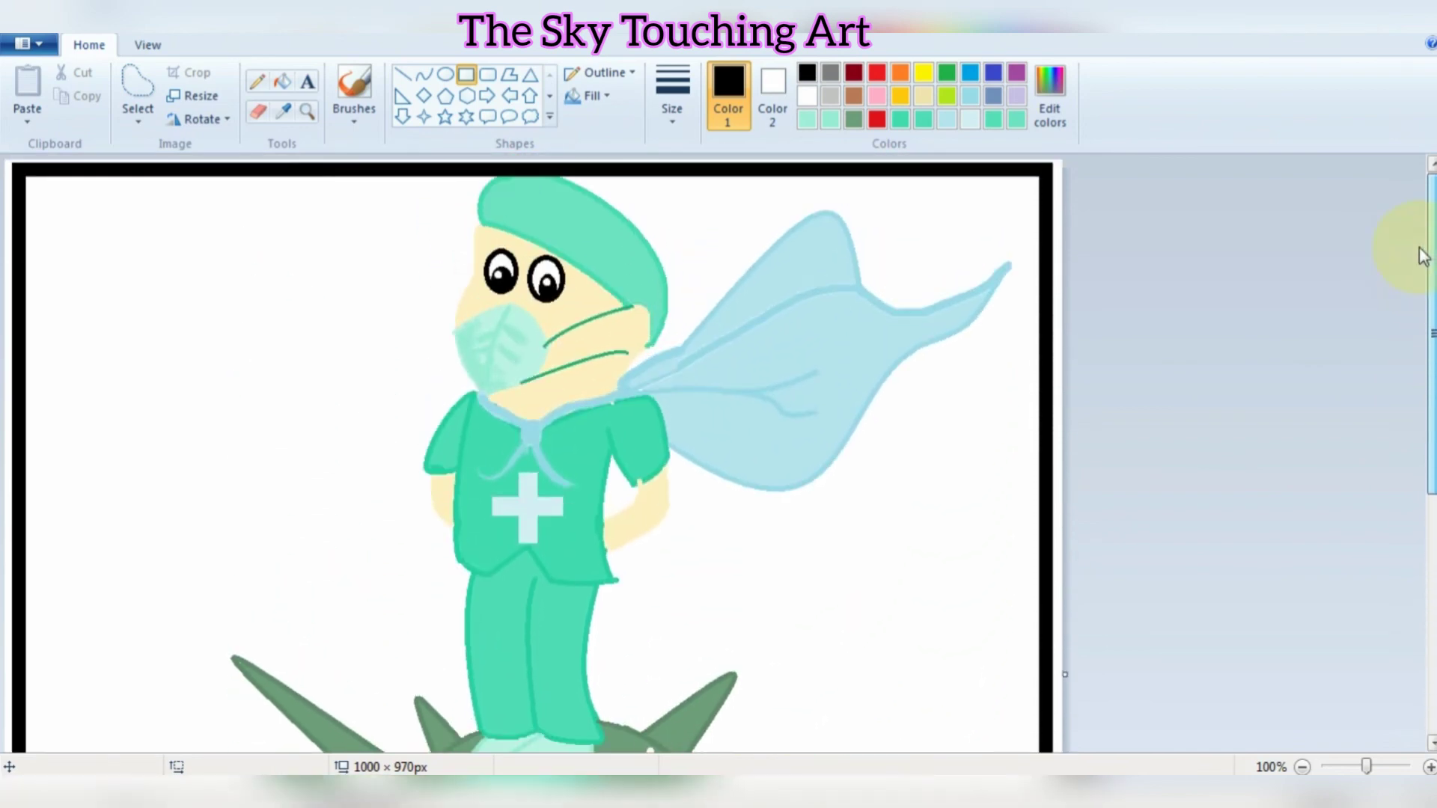